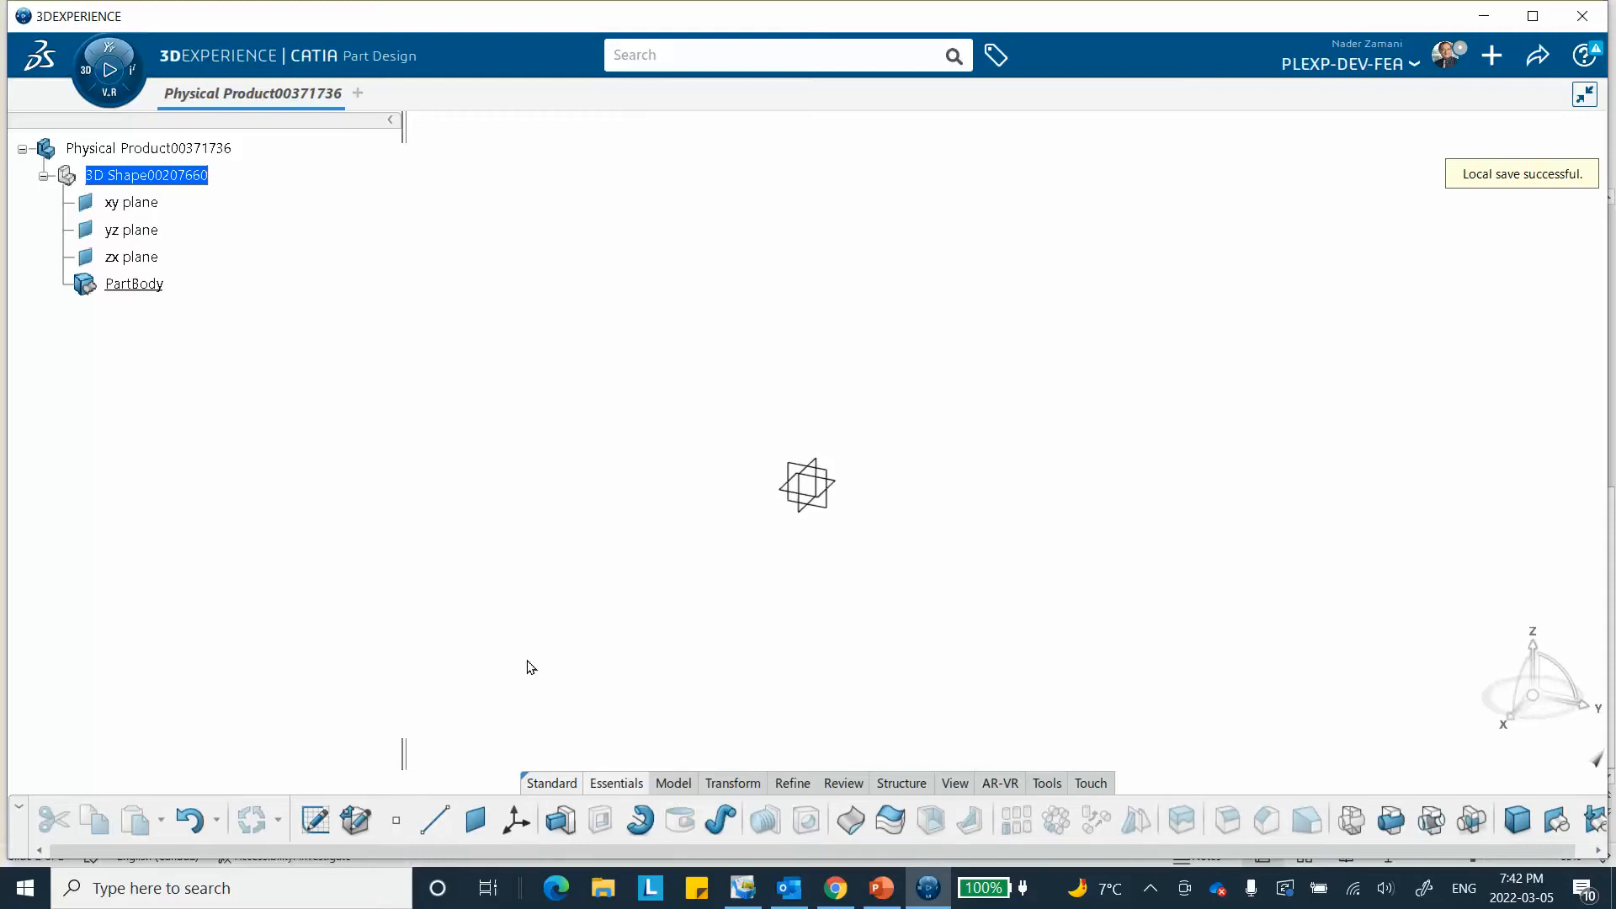
Step: Create two coordinate points, one at the origin and one at Y = 20 in with X and Z at 0
click(395, 827)
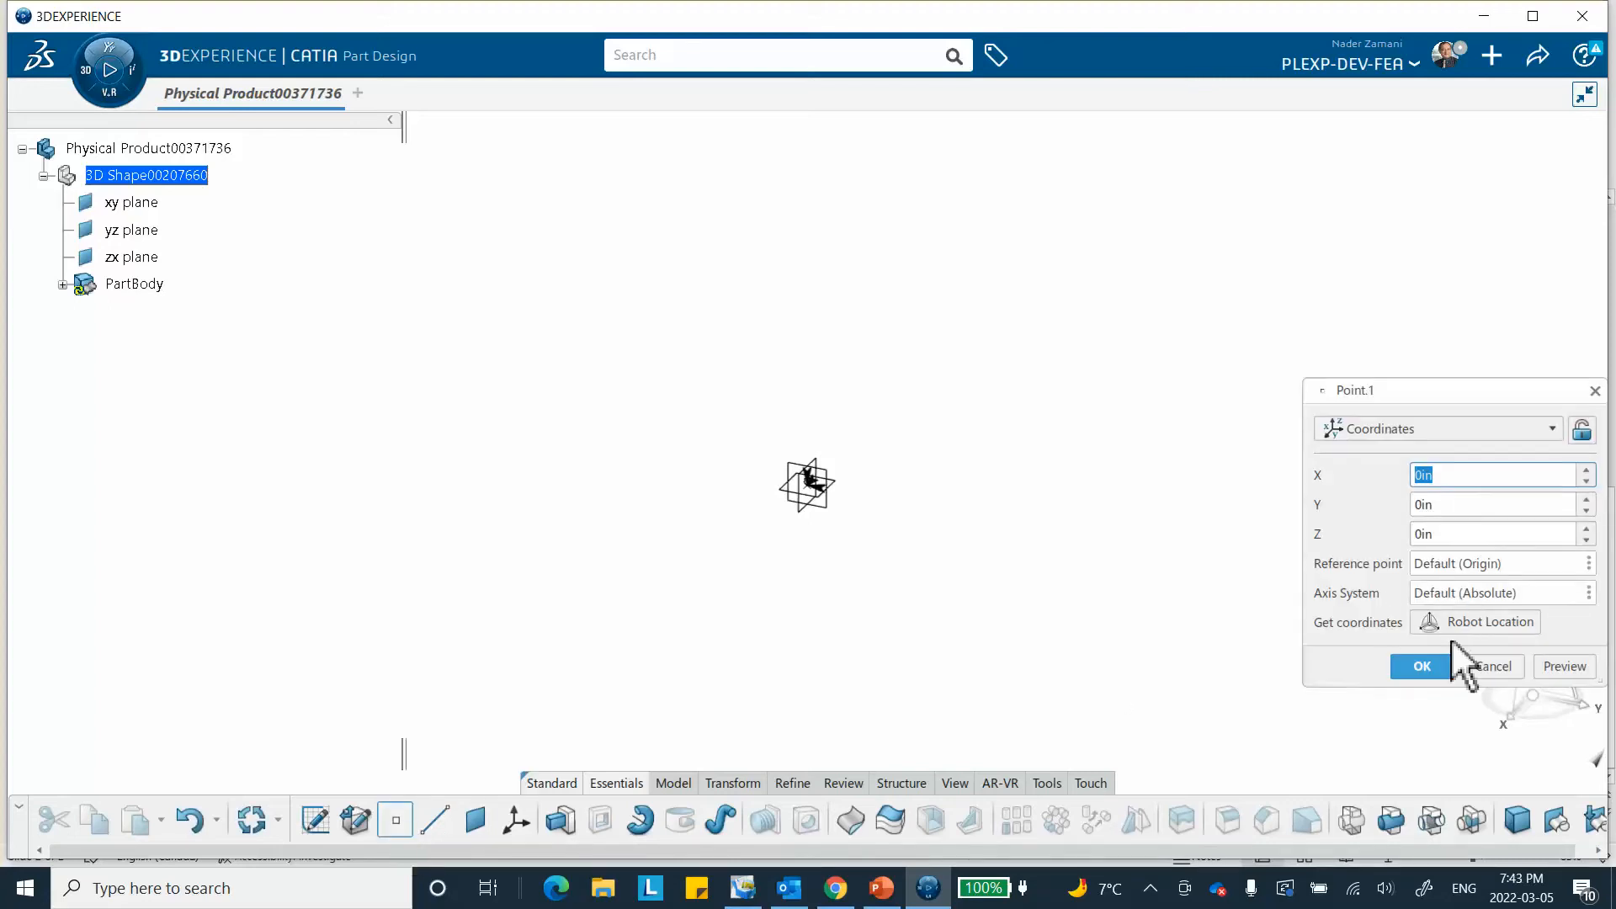
click(1426, 669)
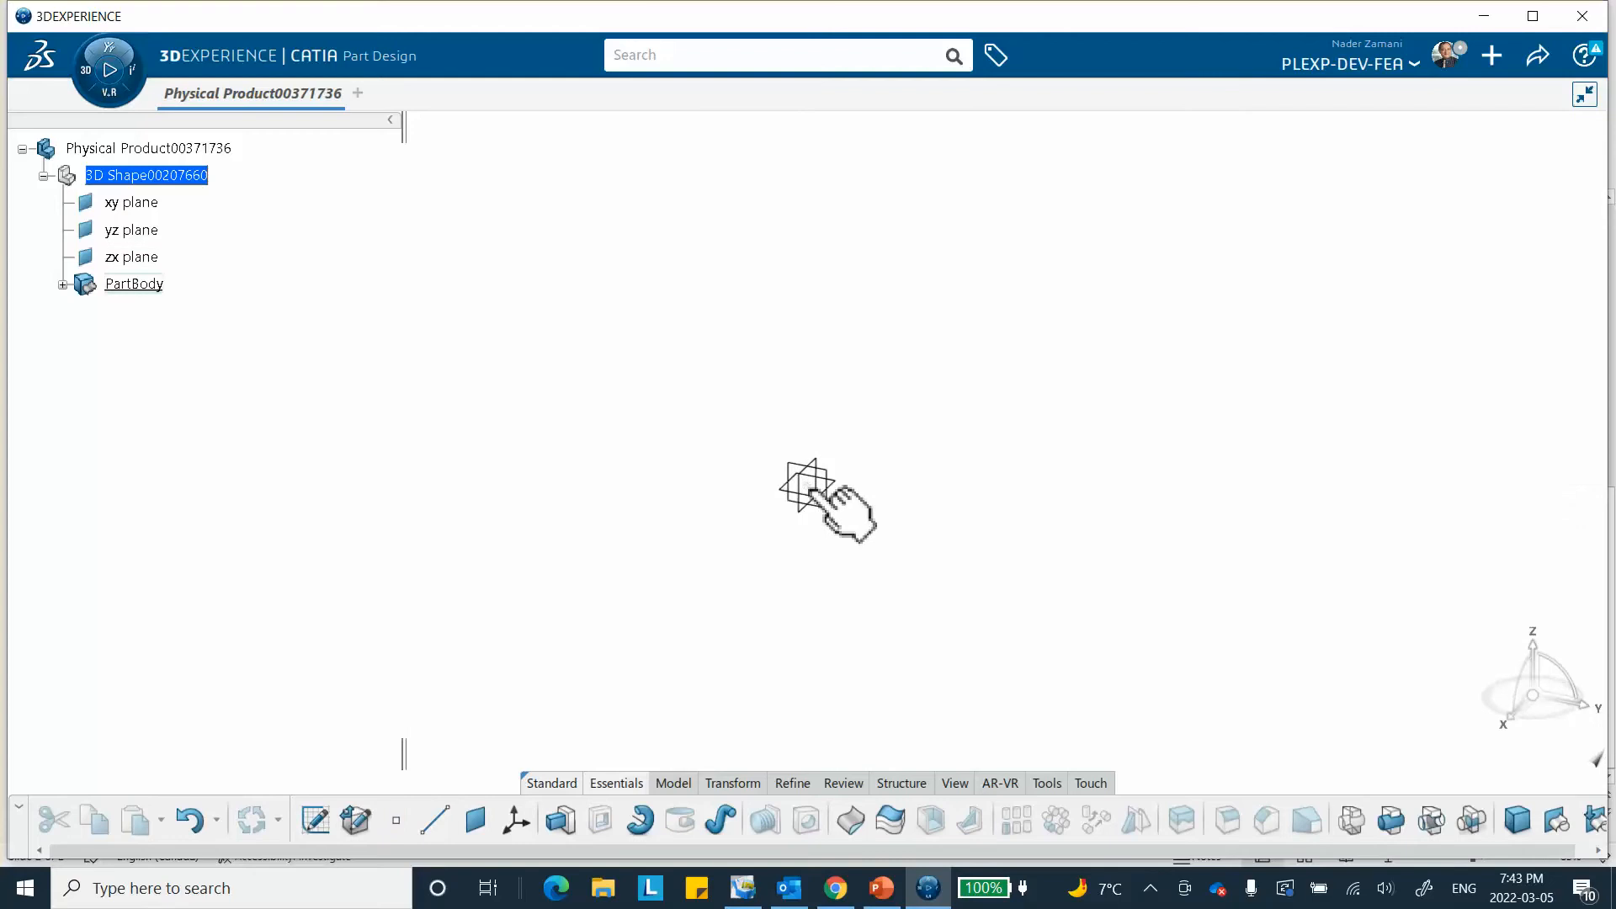
click(396, 822)
click(1462, 507)
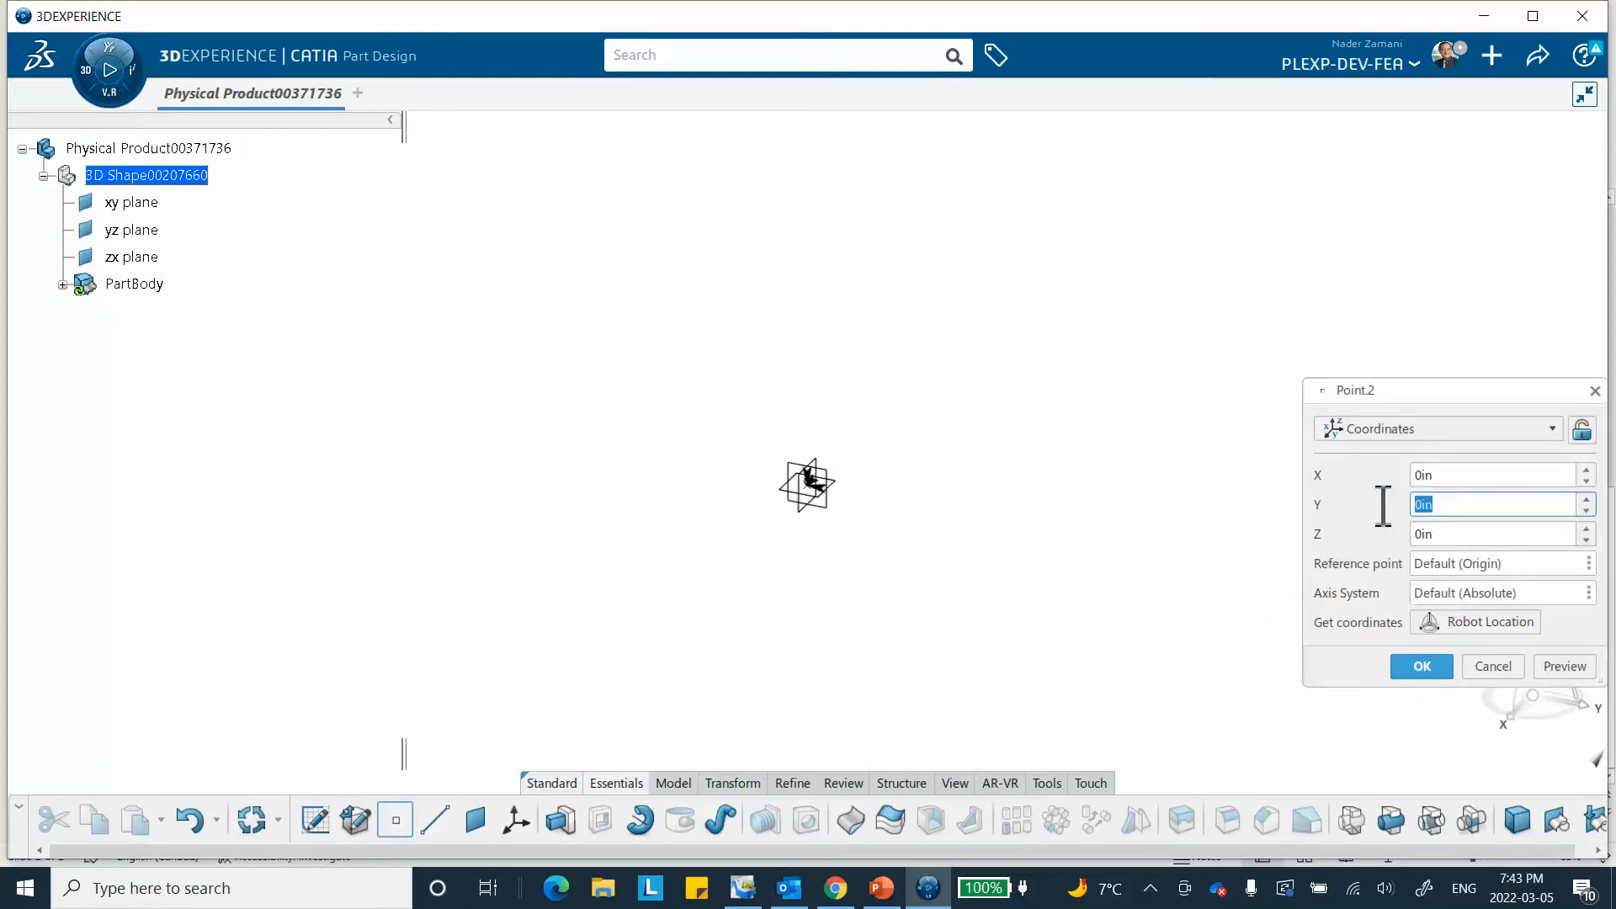
text(20)
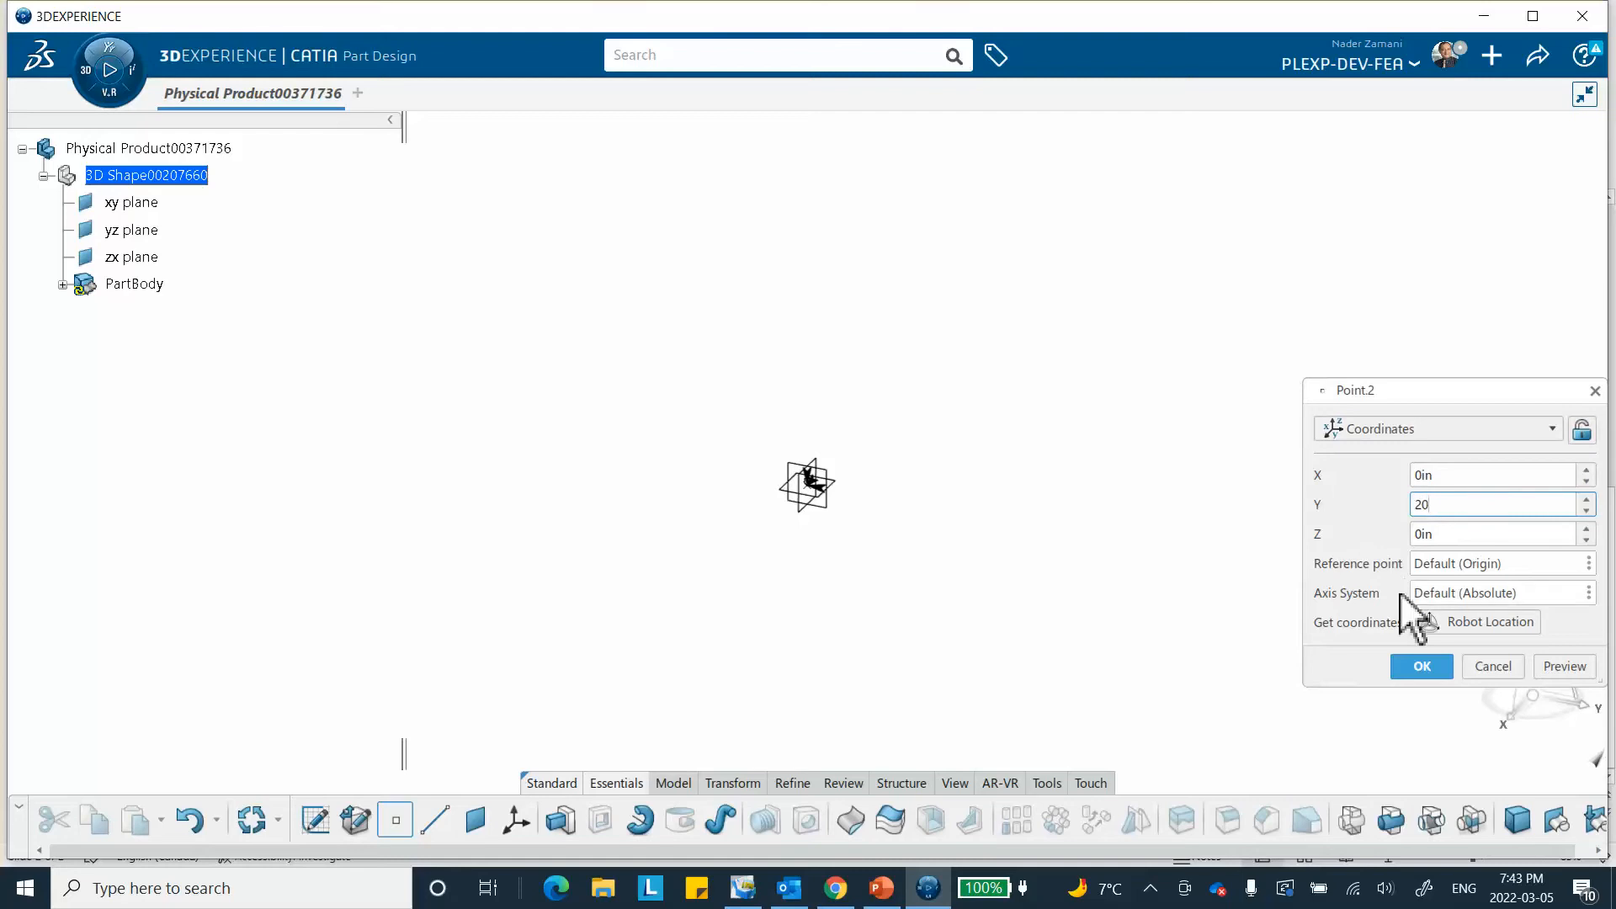
click(1422, 665)
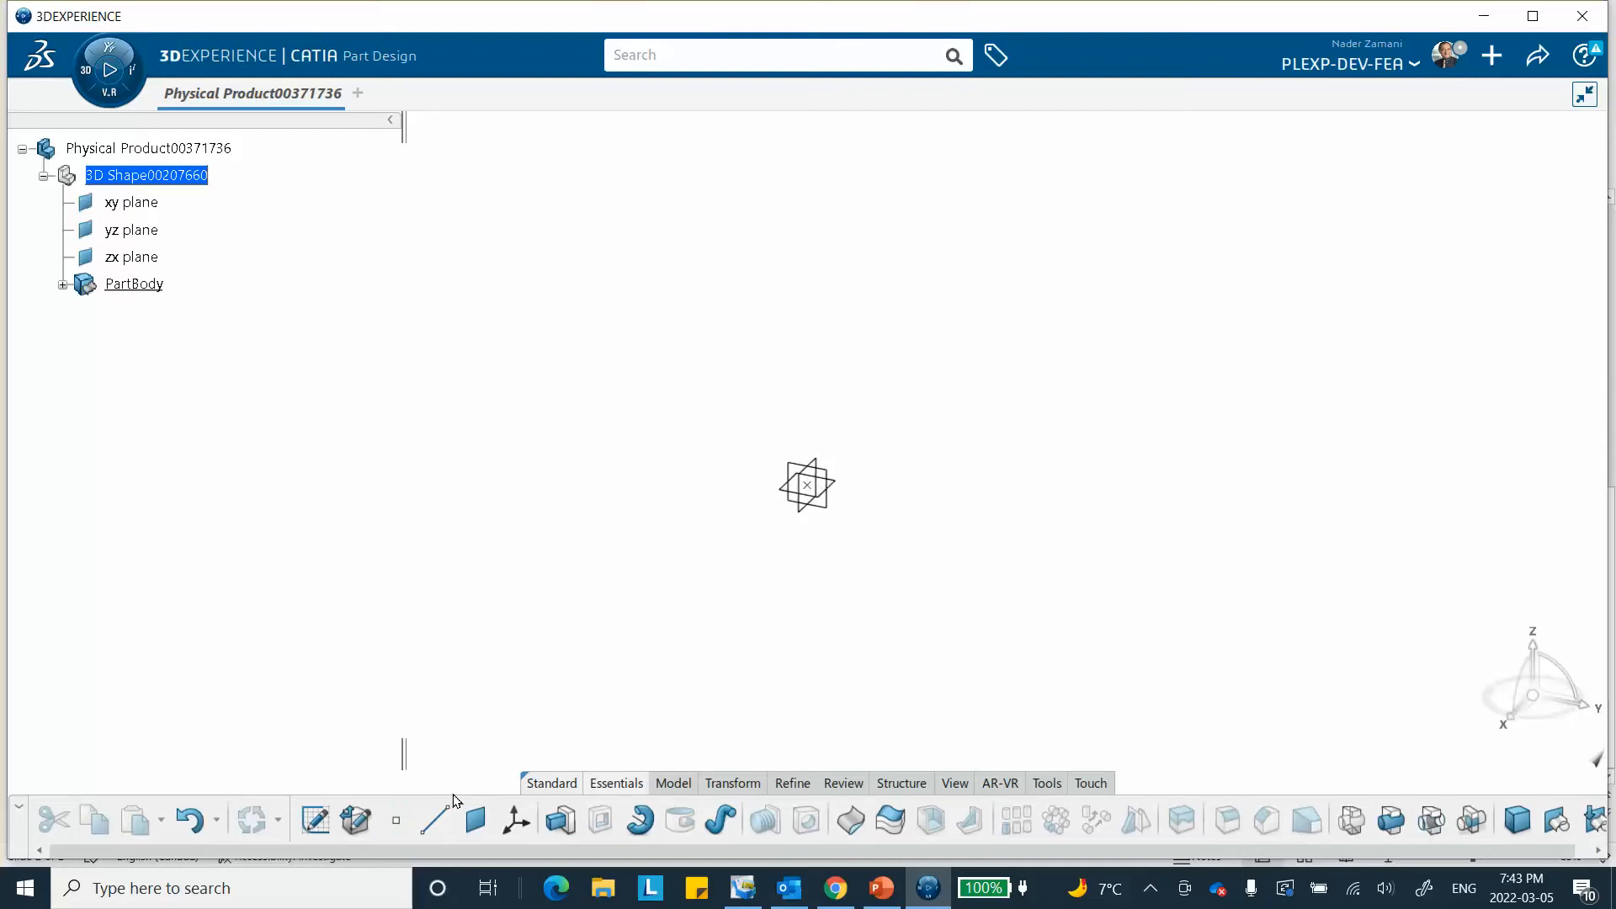
Step: Create a third coordinate point offset from the origin along the X axis, with Y set to 0 in
click(406, 818)
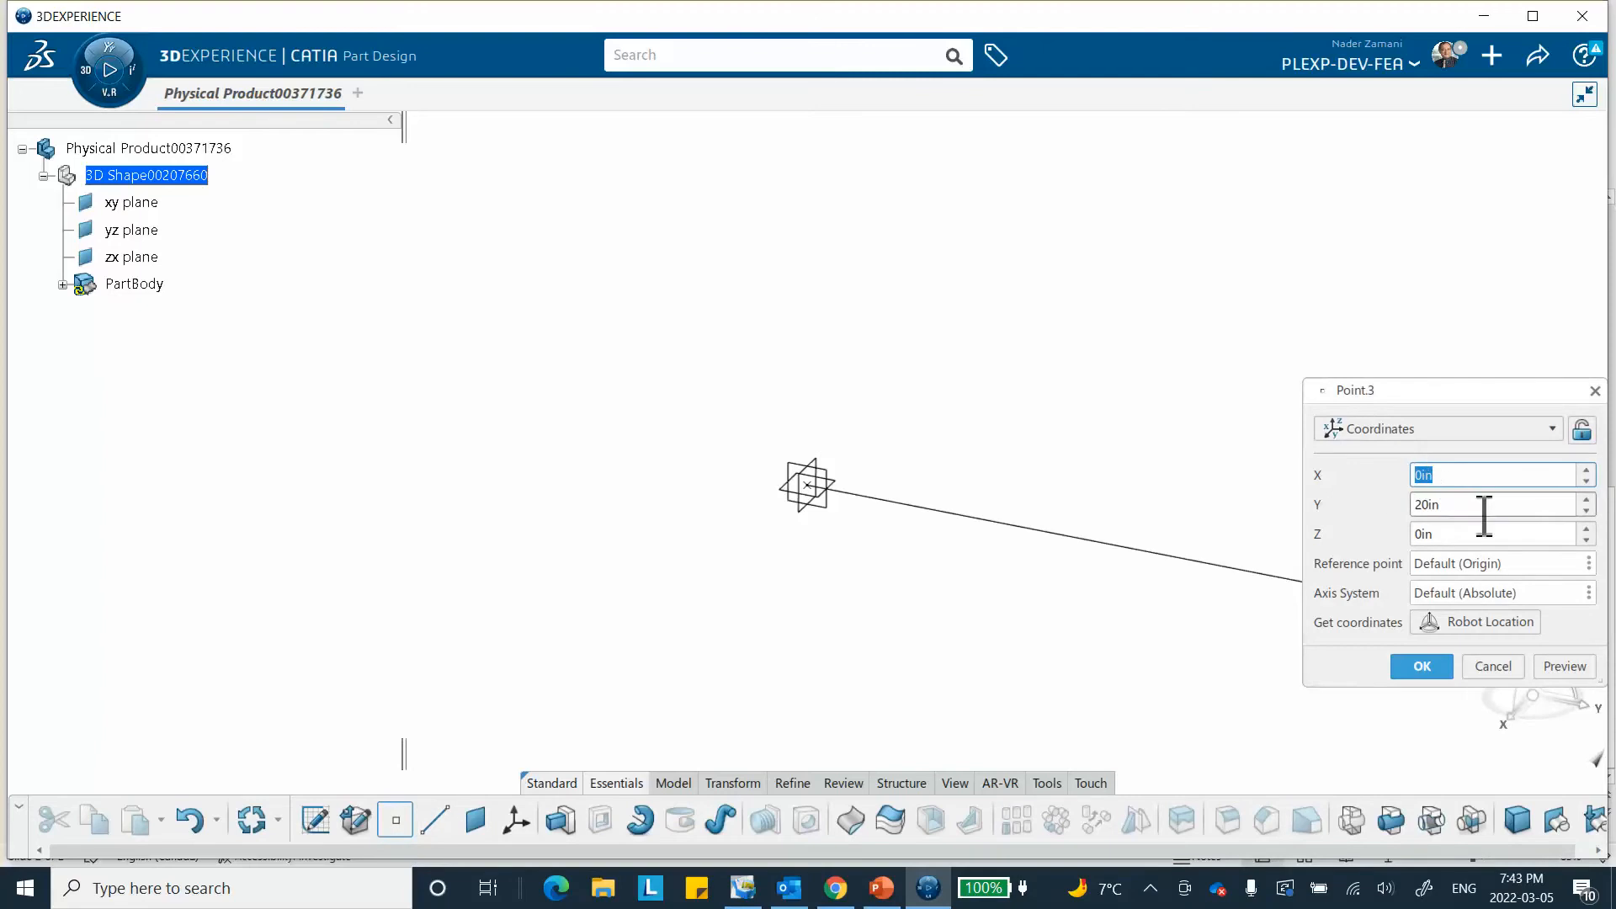
key(Tab)
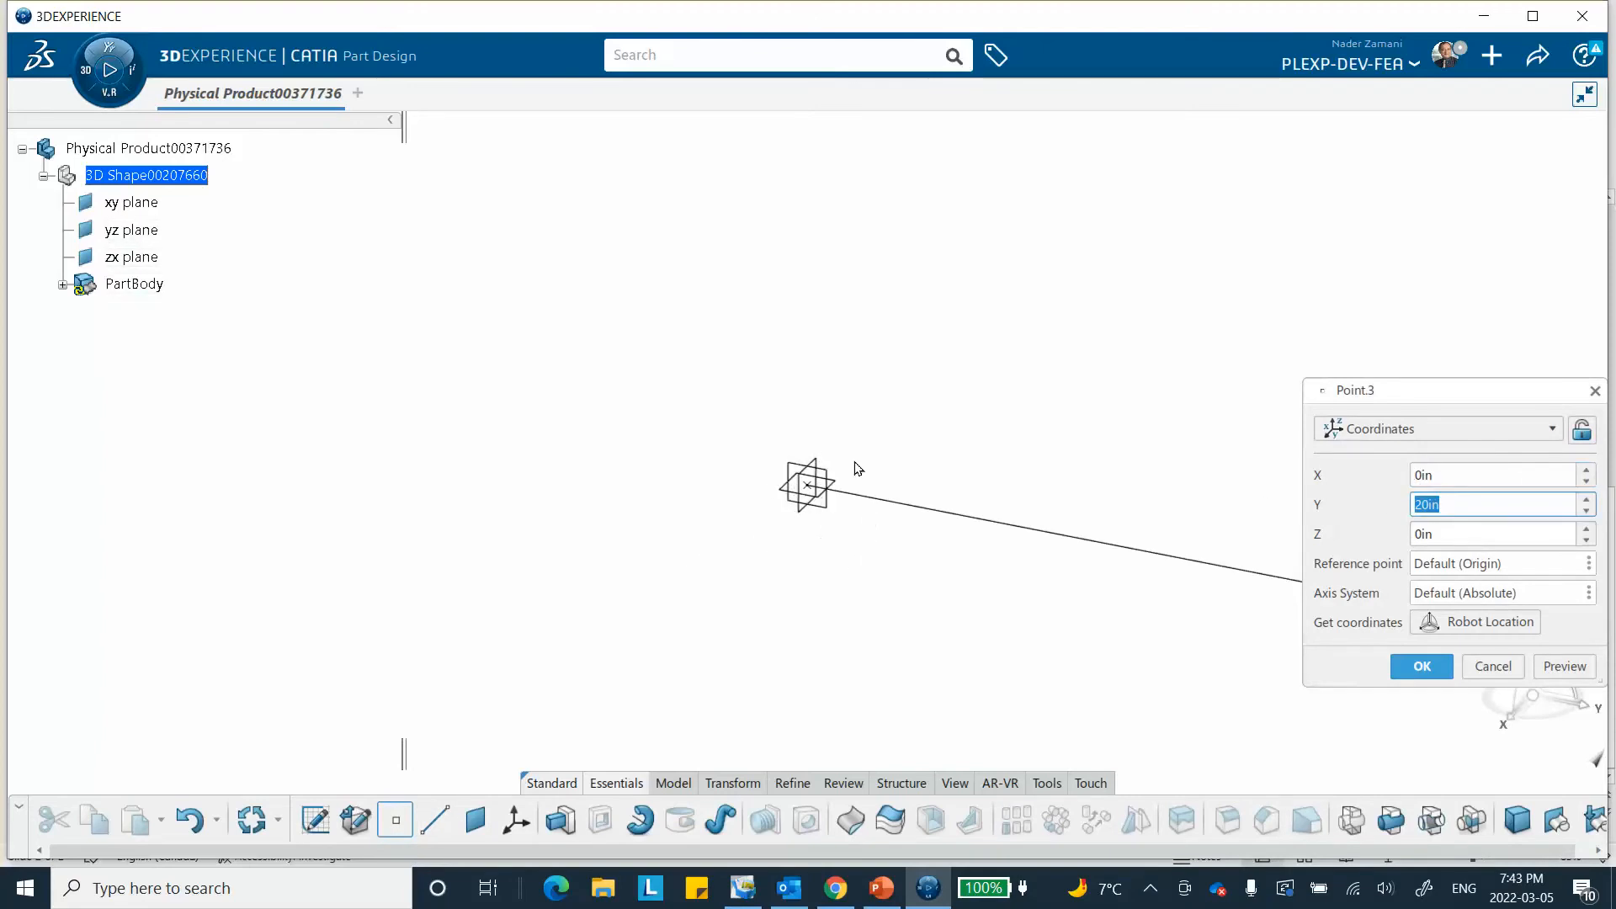
text(0)
click(1468, 474)
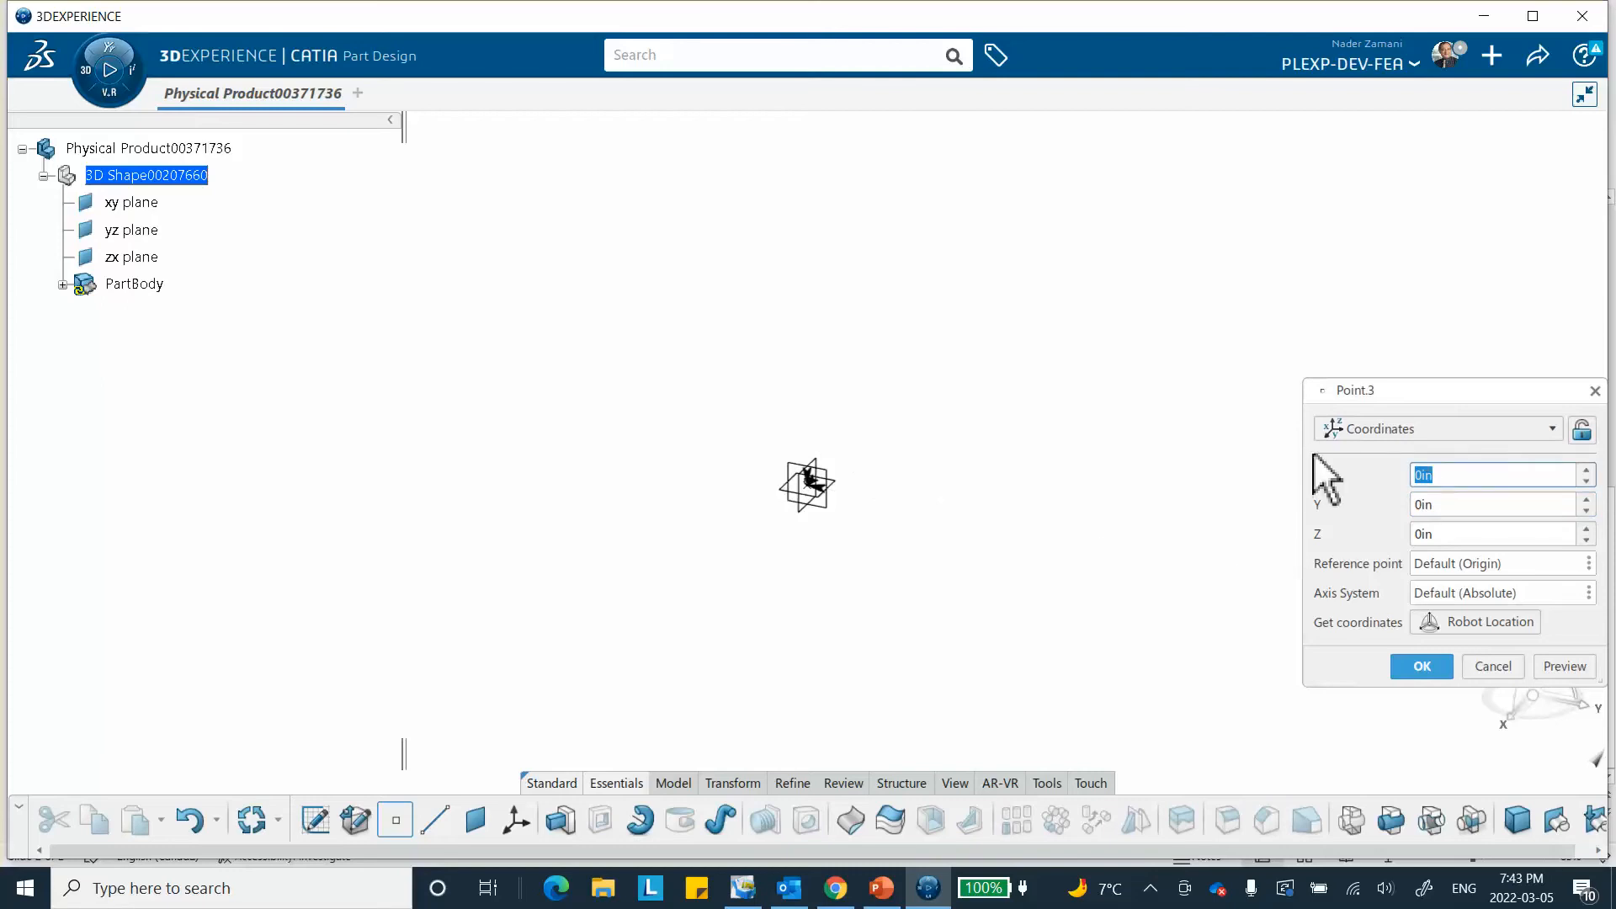
click(1427, 669)
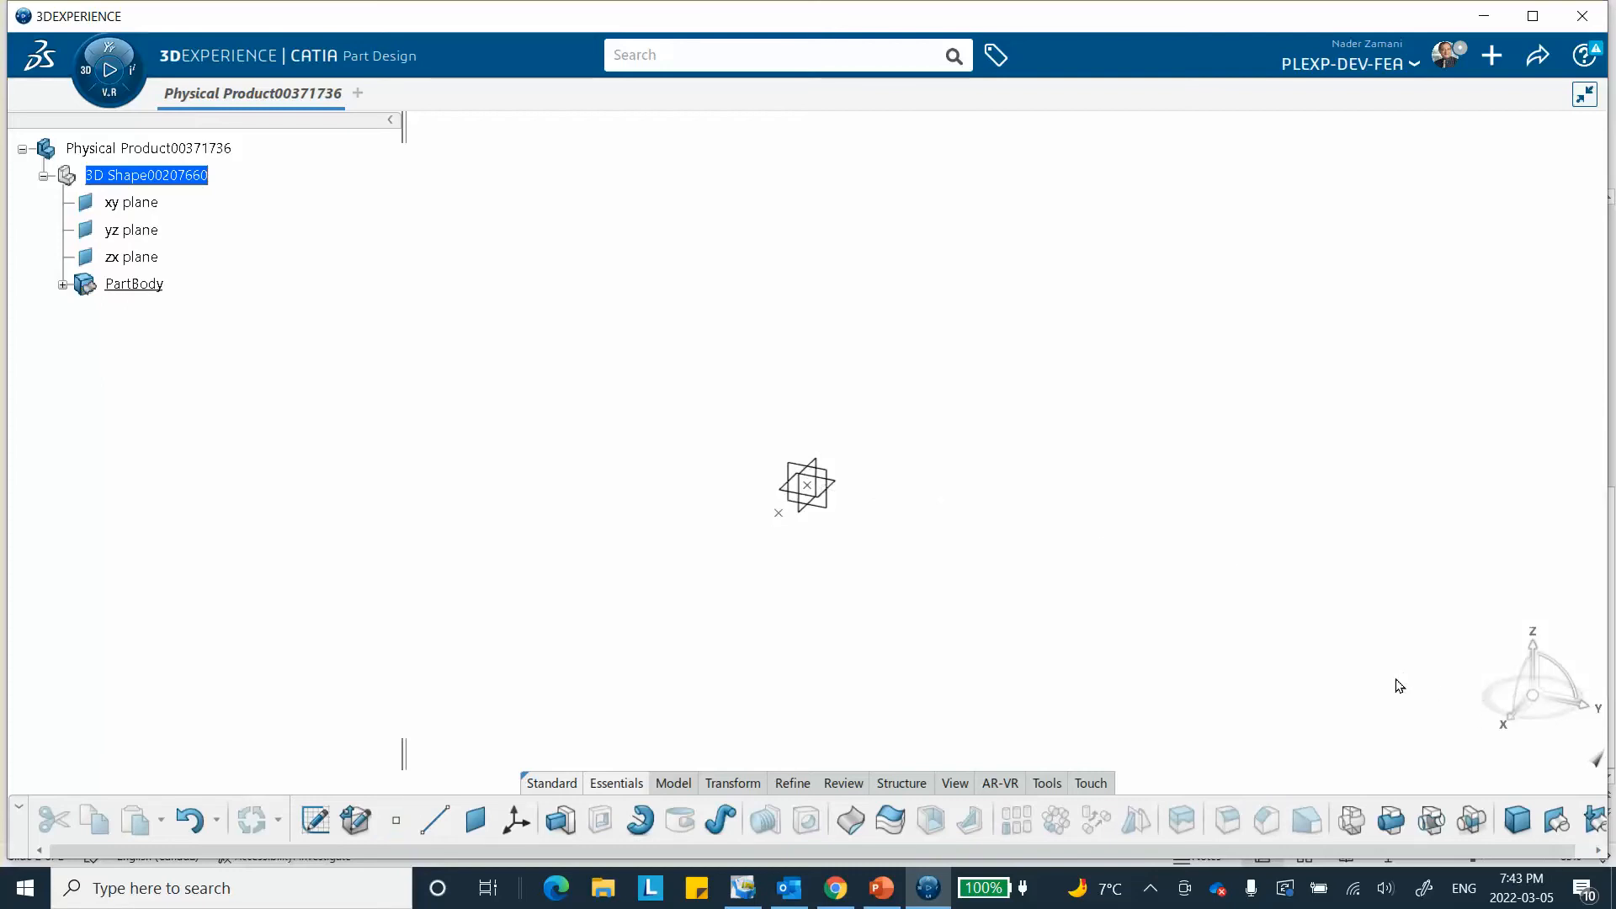
Step: Create a point-to-point line from the origin point to the point at Y = 20 in
mouse_move(1144, 536)
middle_down()
mouse_move(1024, 437)
mouse_move(931, 429)
mouse_move(952, 528)
mouse_move(931, 488)
mouse_move(946, 502)
mouse_move(937, 394)
middle_up()
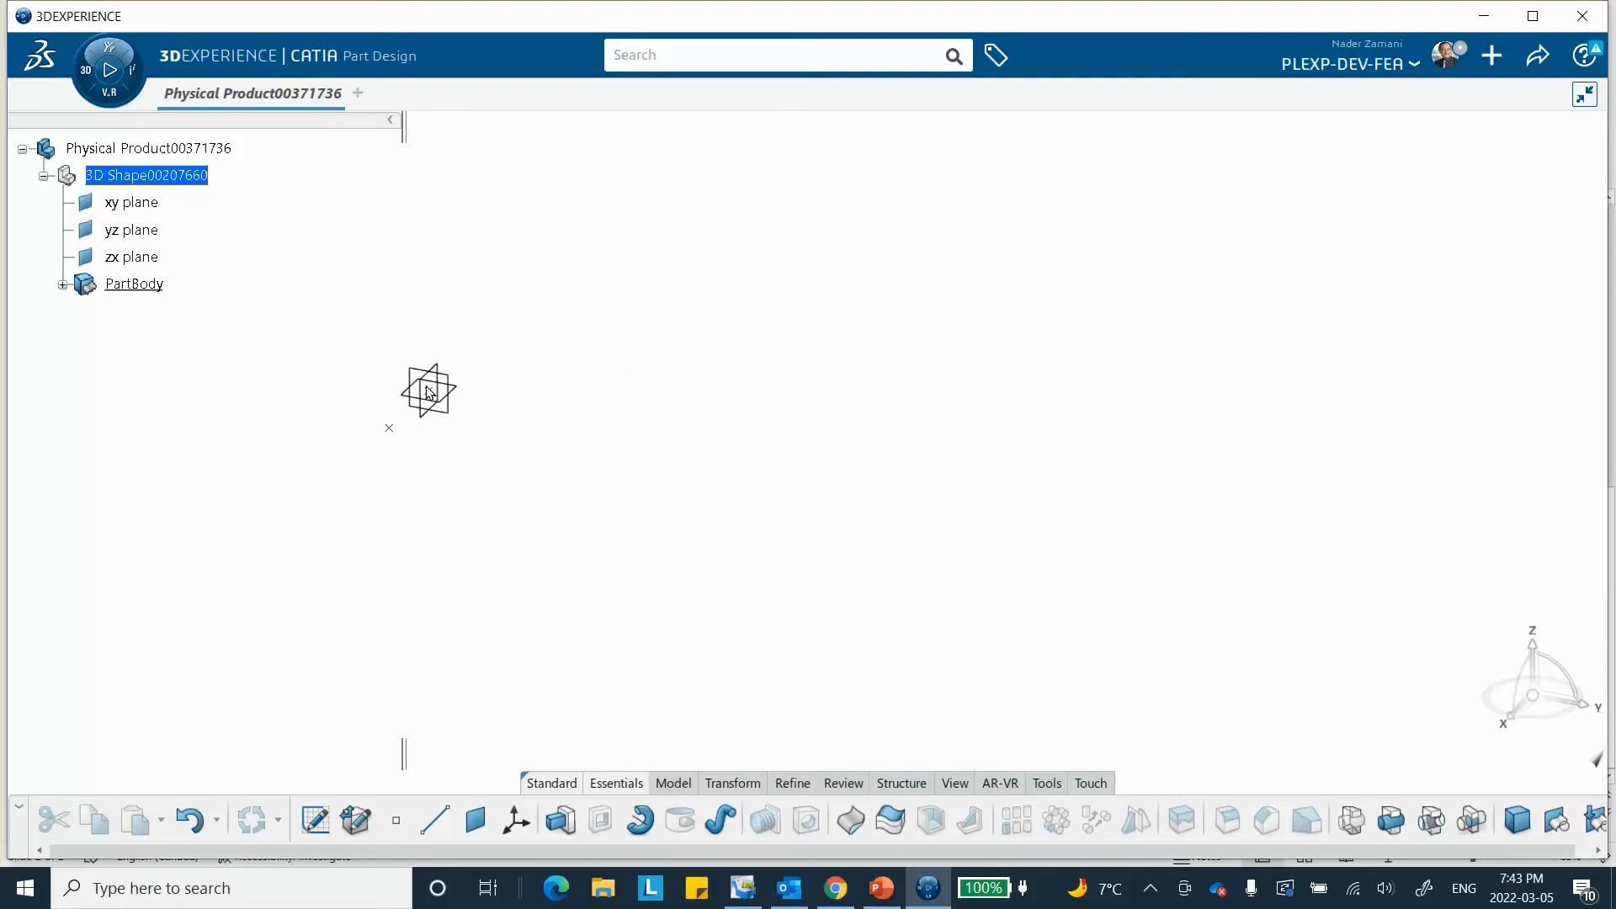
middle_drag(1340, 670, 1323, 565)
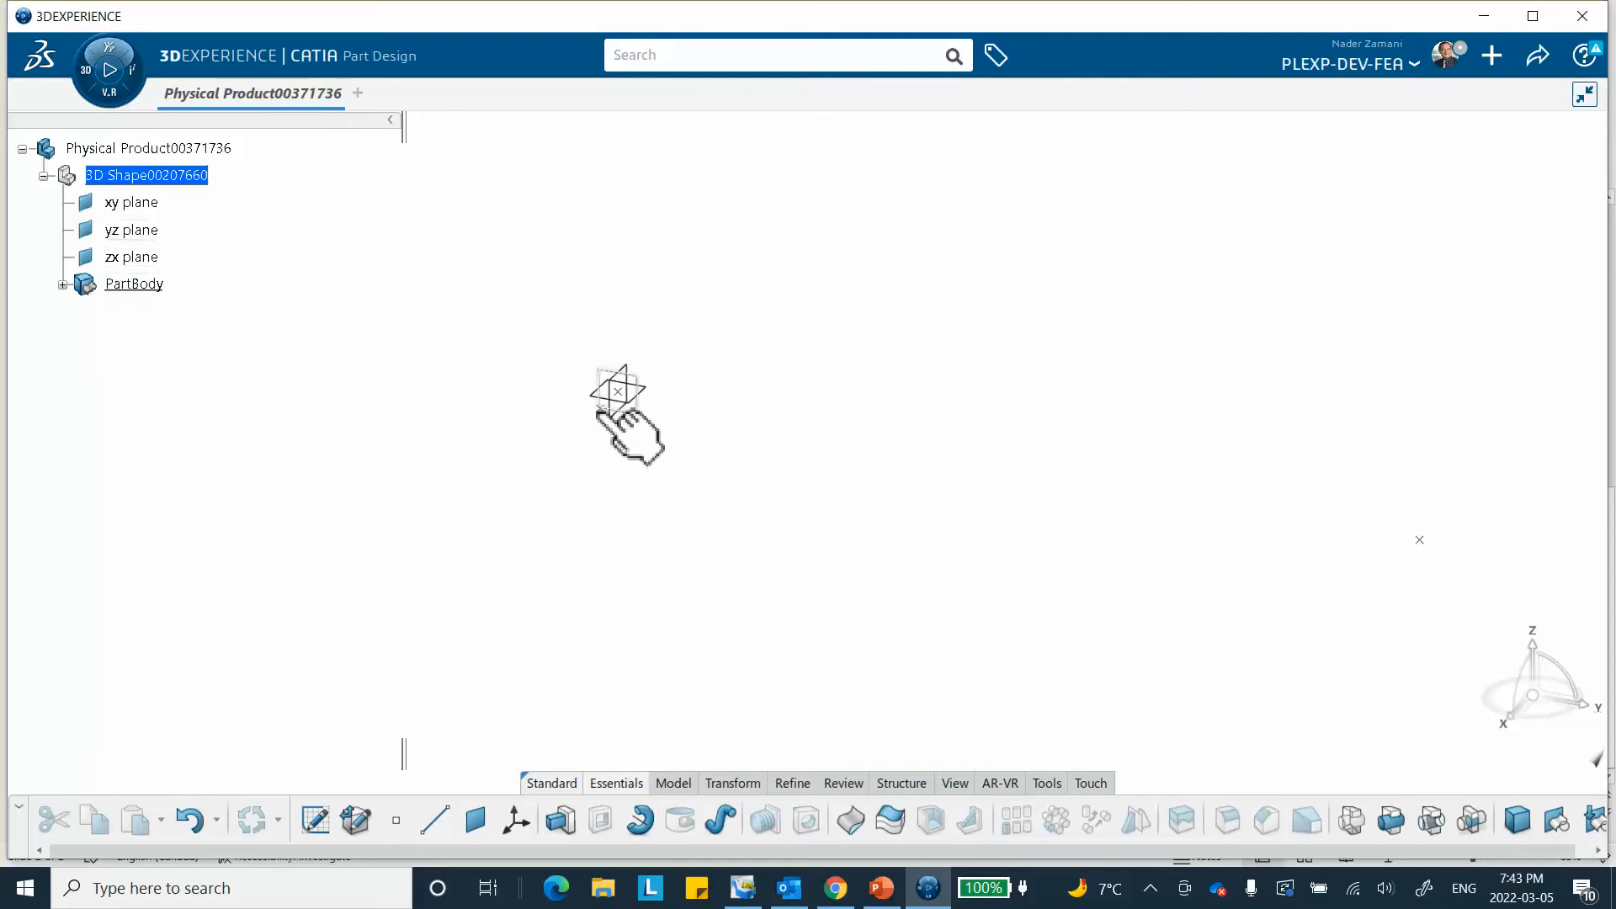
middle_drag(566, 519, 504, 499)
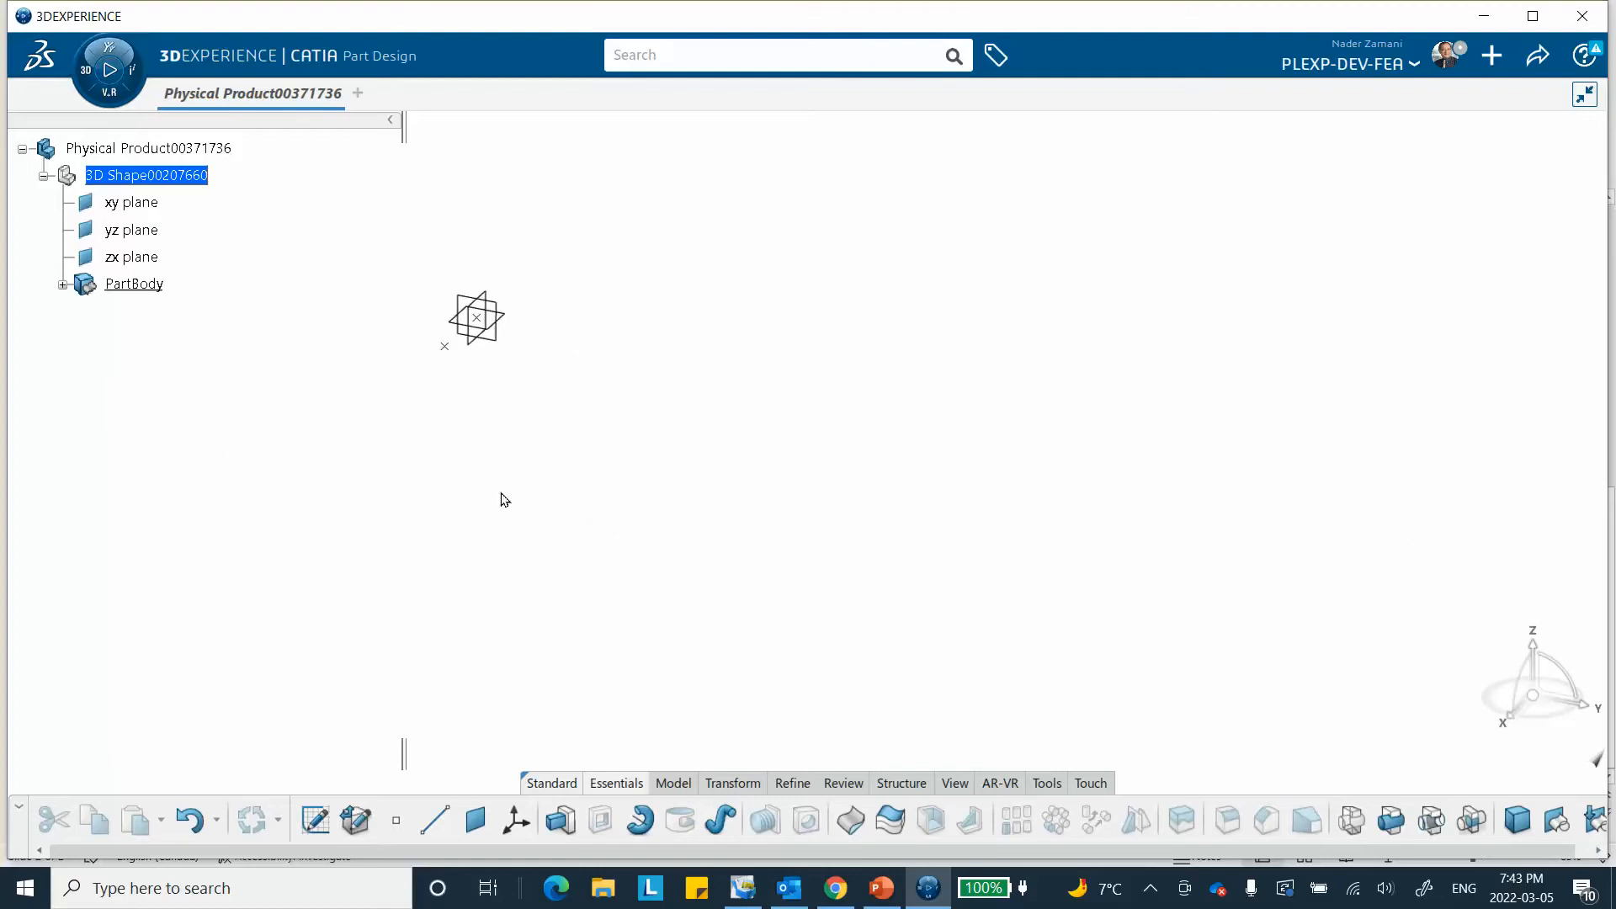
click(434, 823)
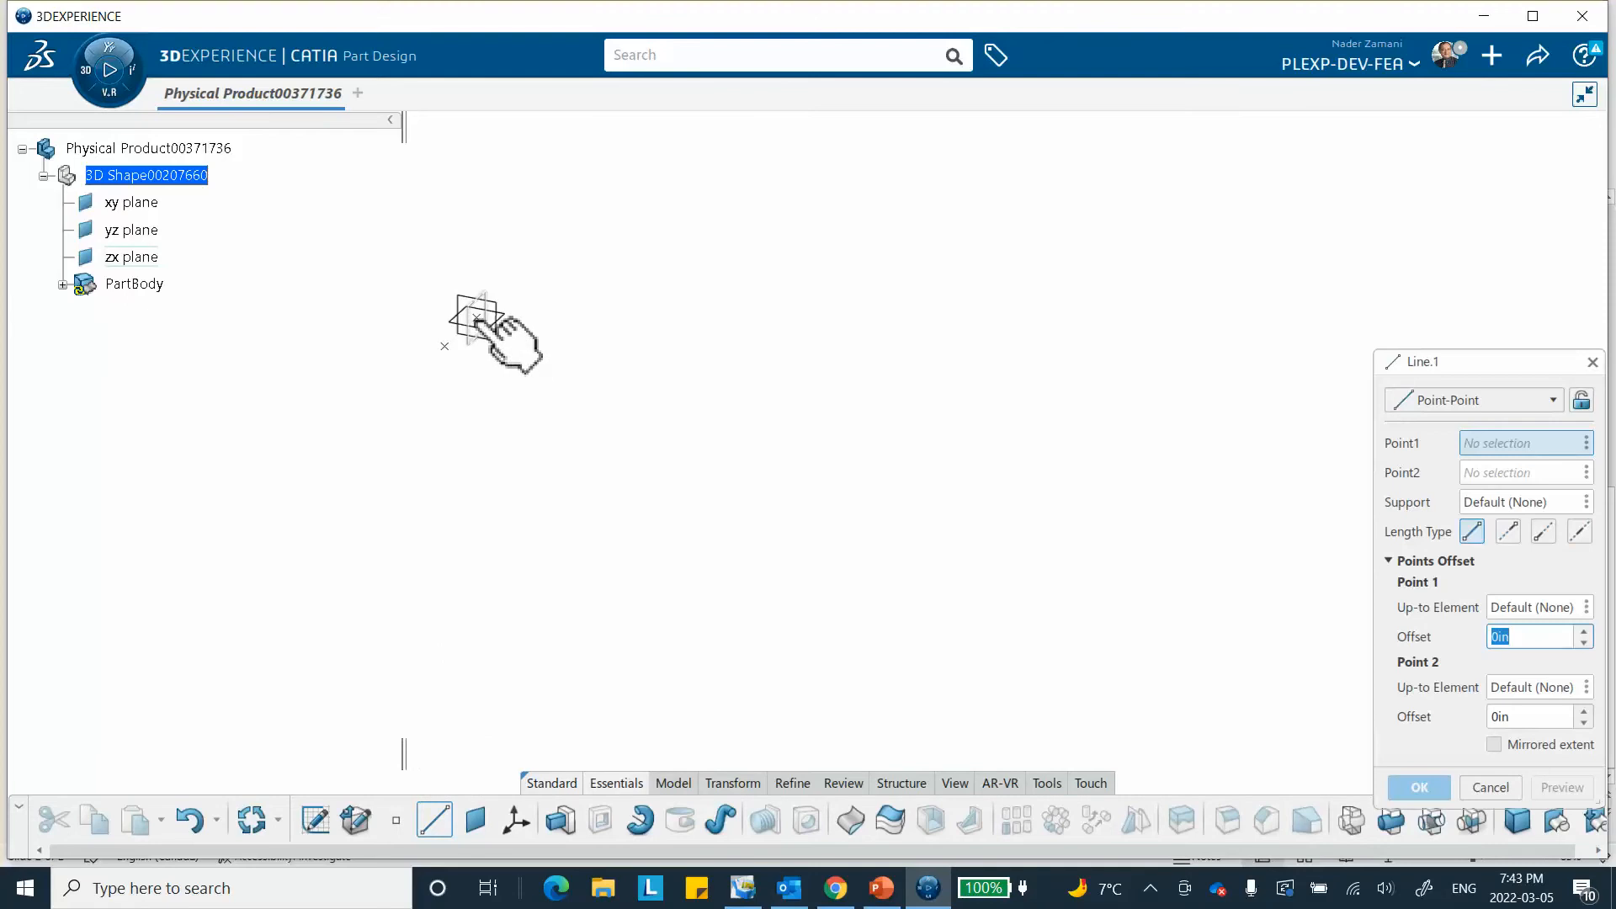
click(502, 345)
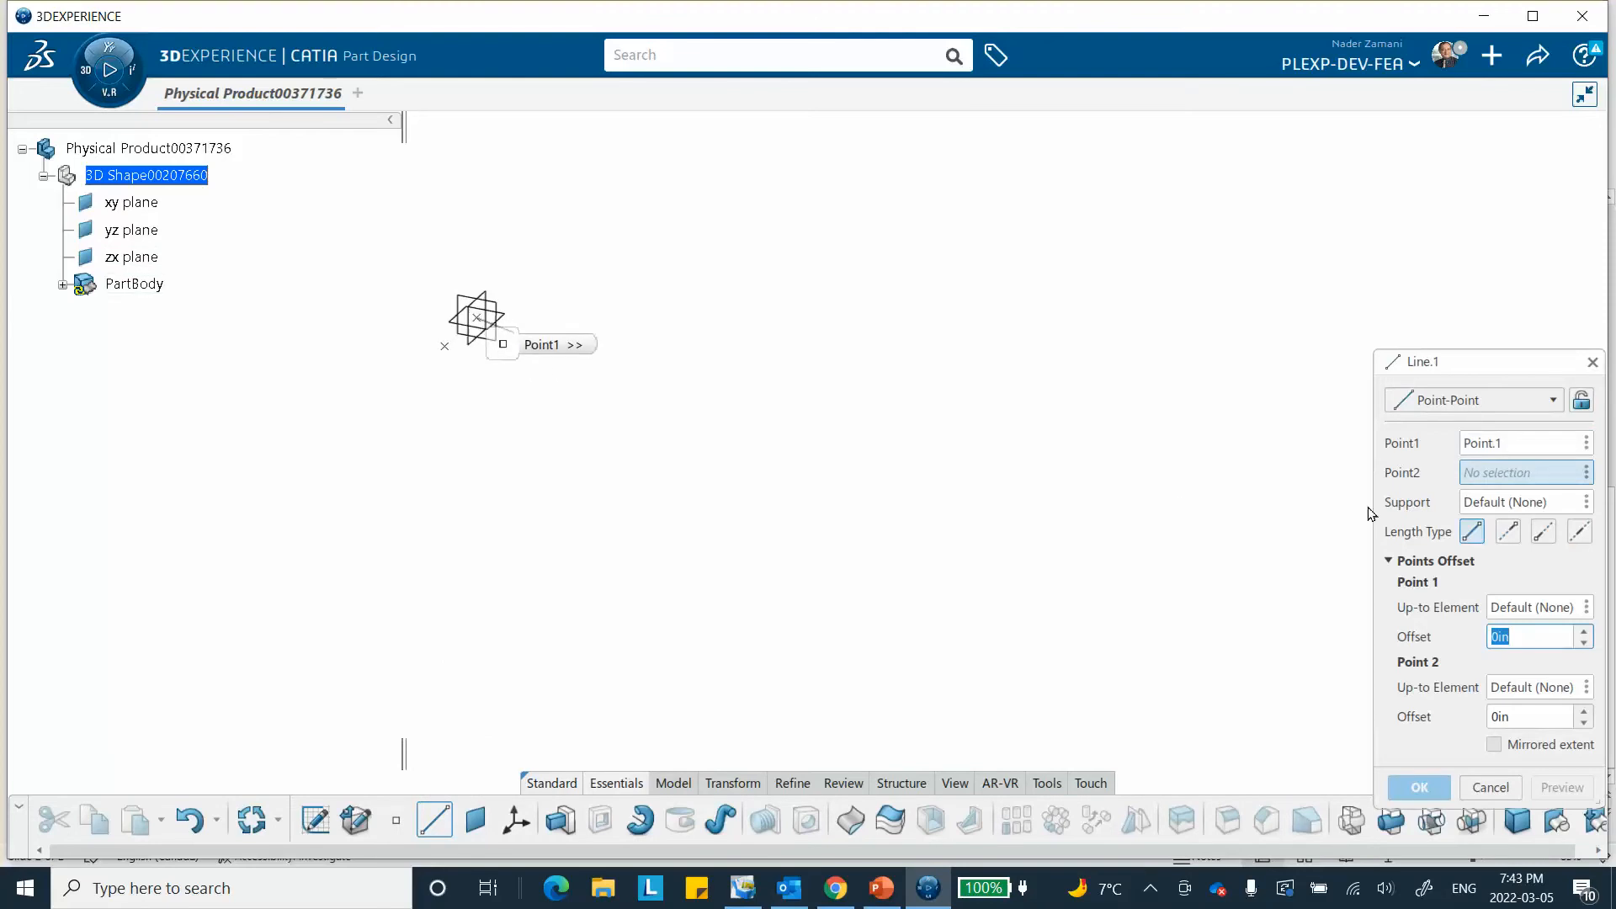
middle_drag(1302, 495, 1118, 527)
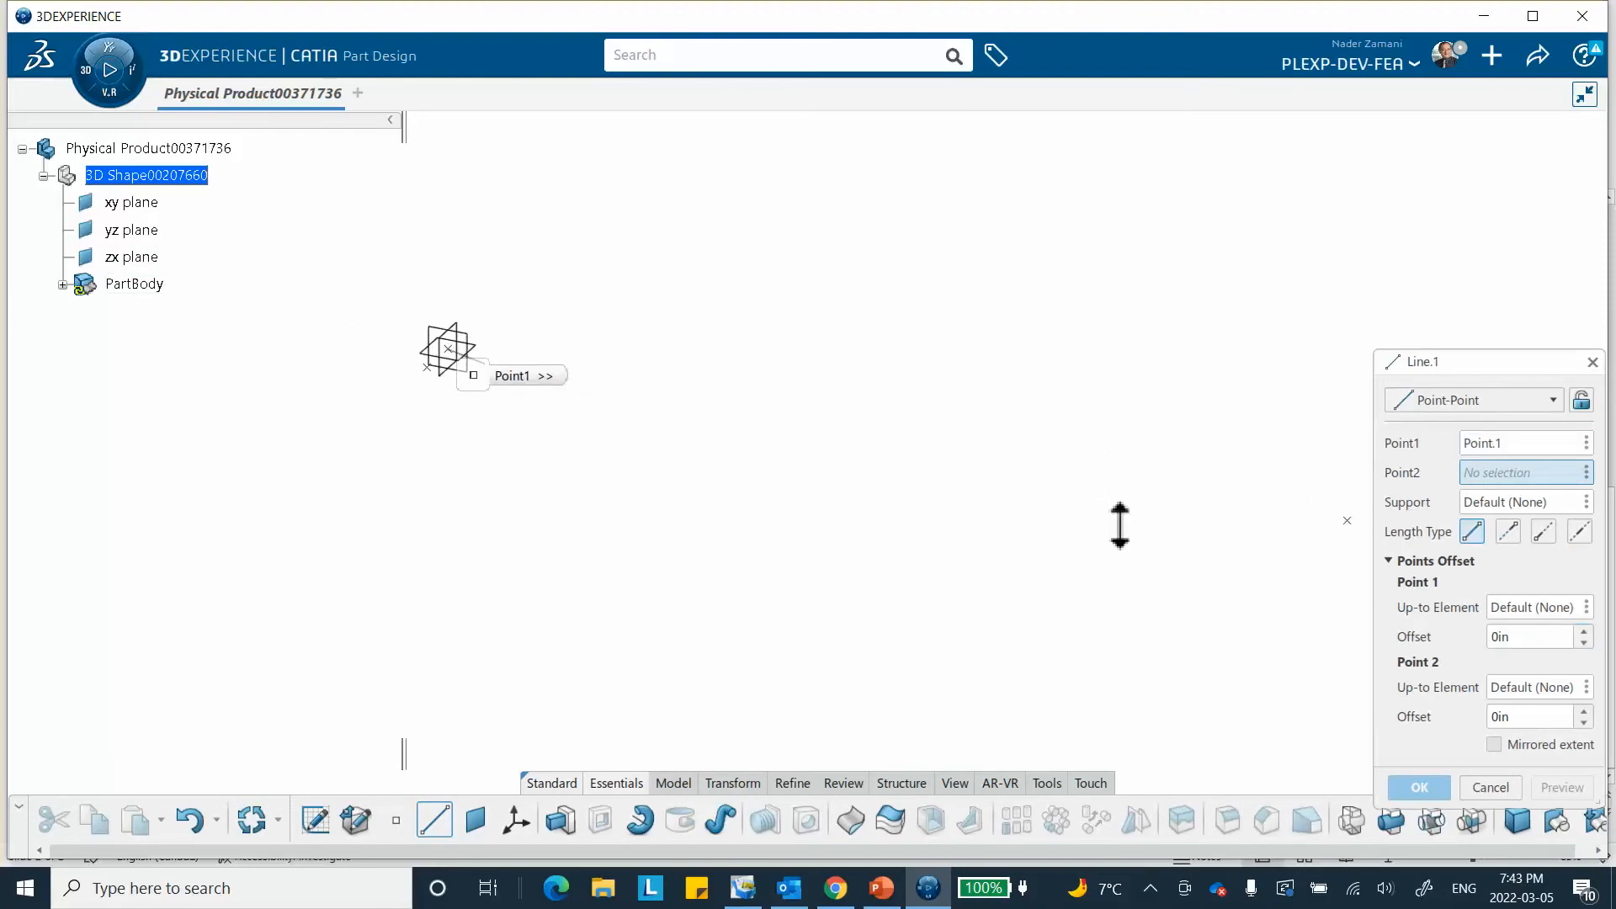
click(1348, 521)
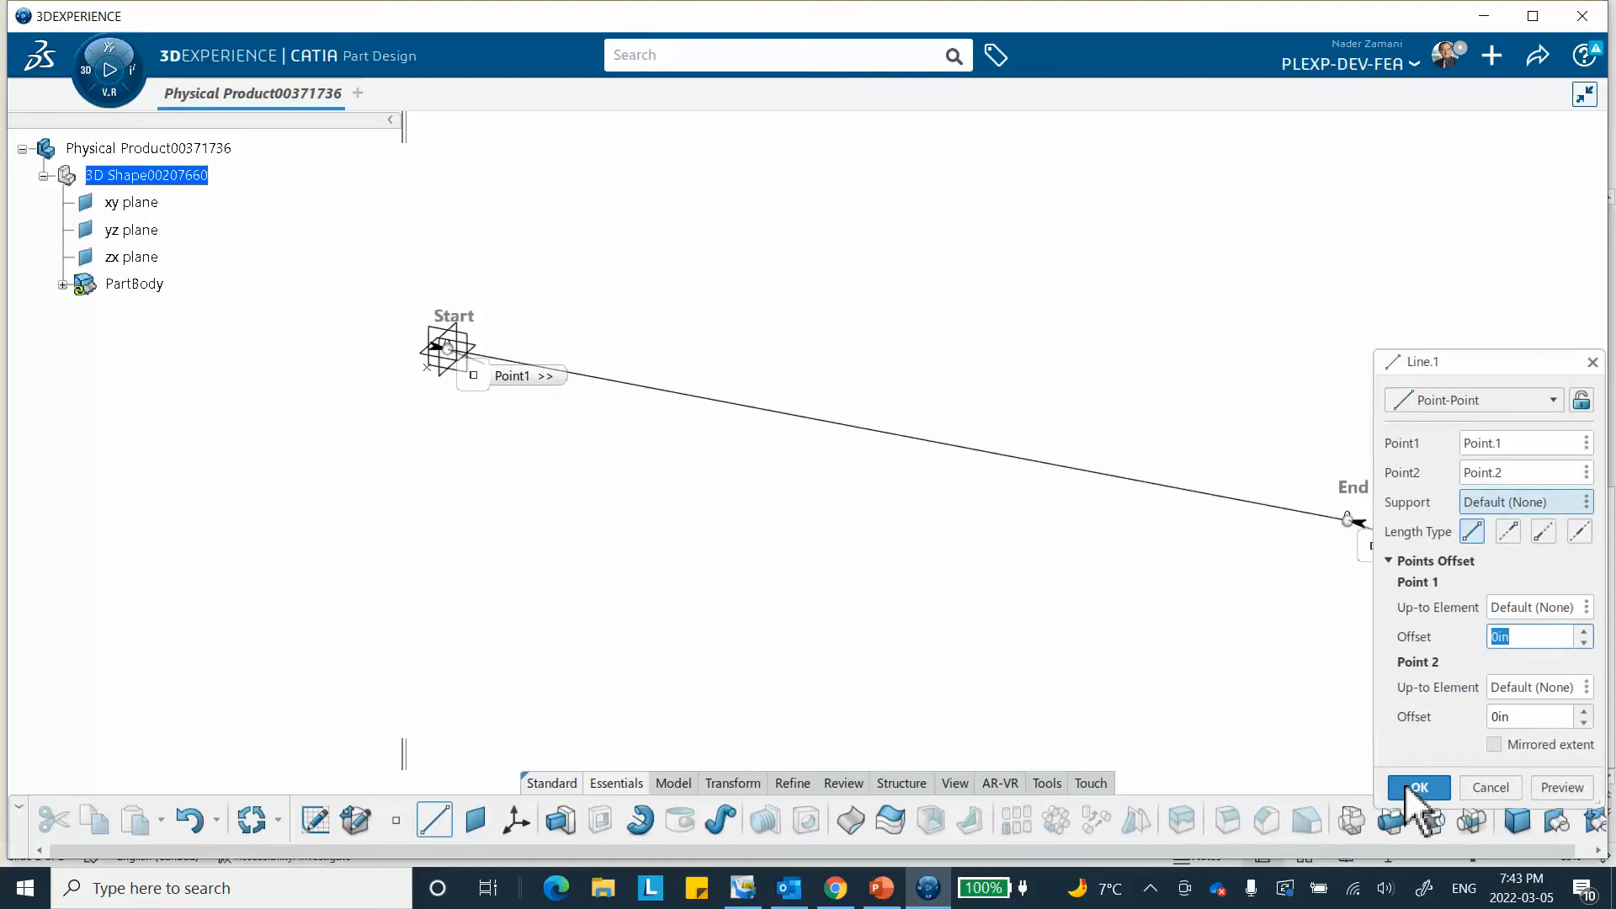
click(1416, 788)
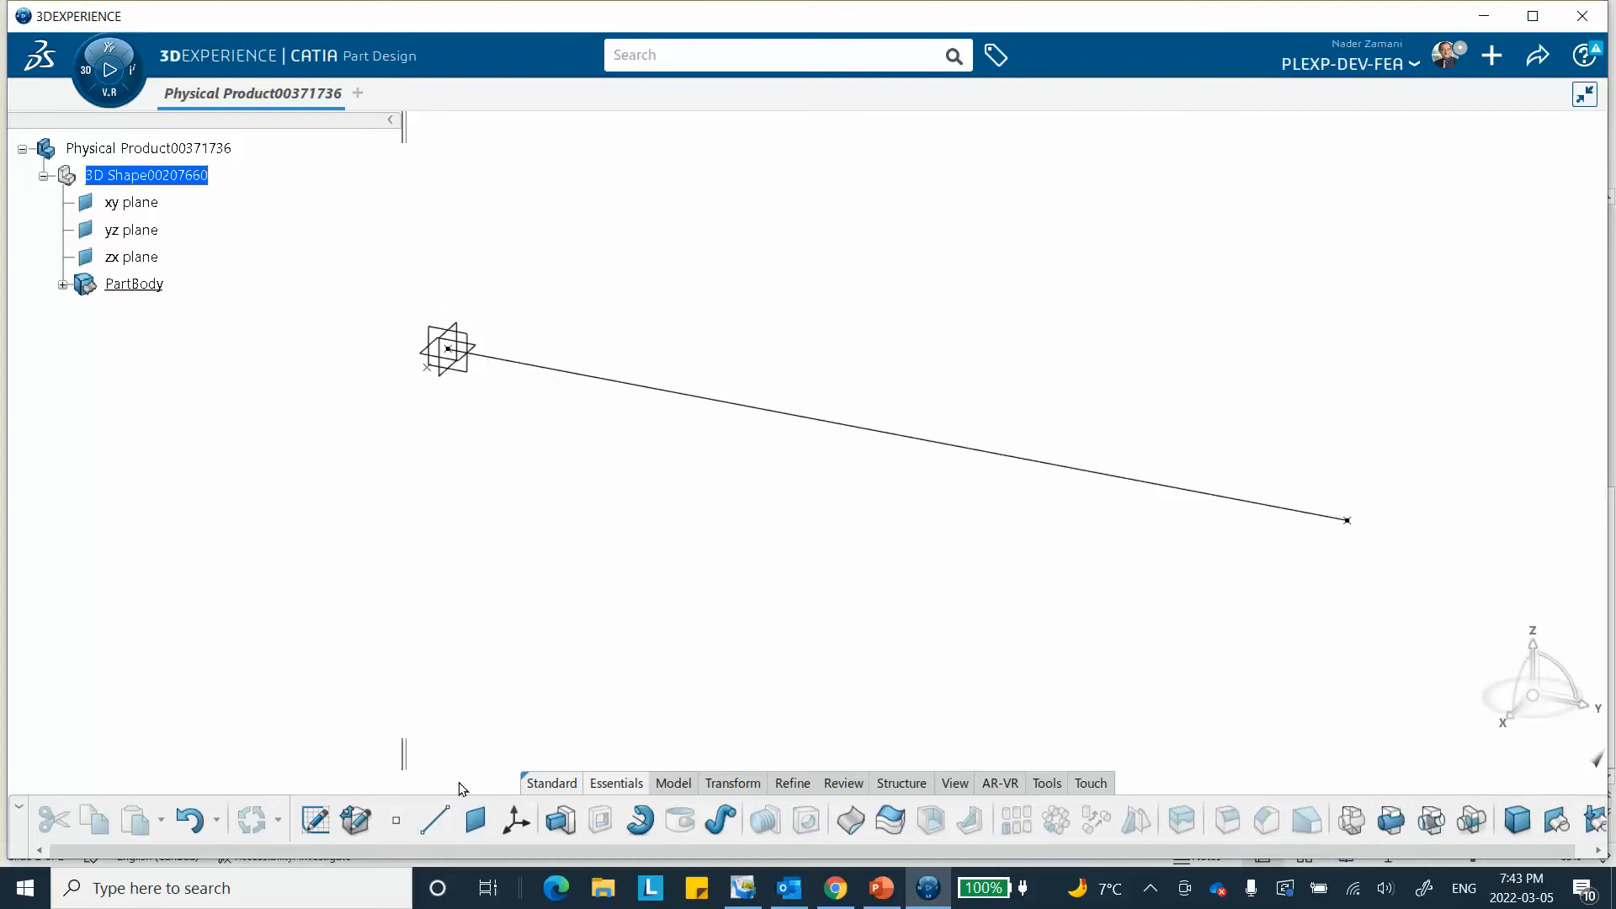
Step: Hide the line's two endpoints, Point.1 and Point.2, within PartBody
click(64, 285)
right_click(144, 311)
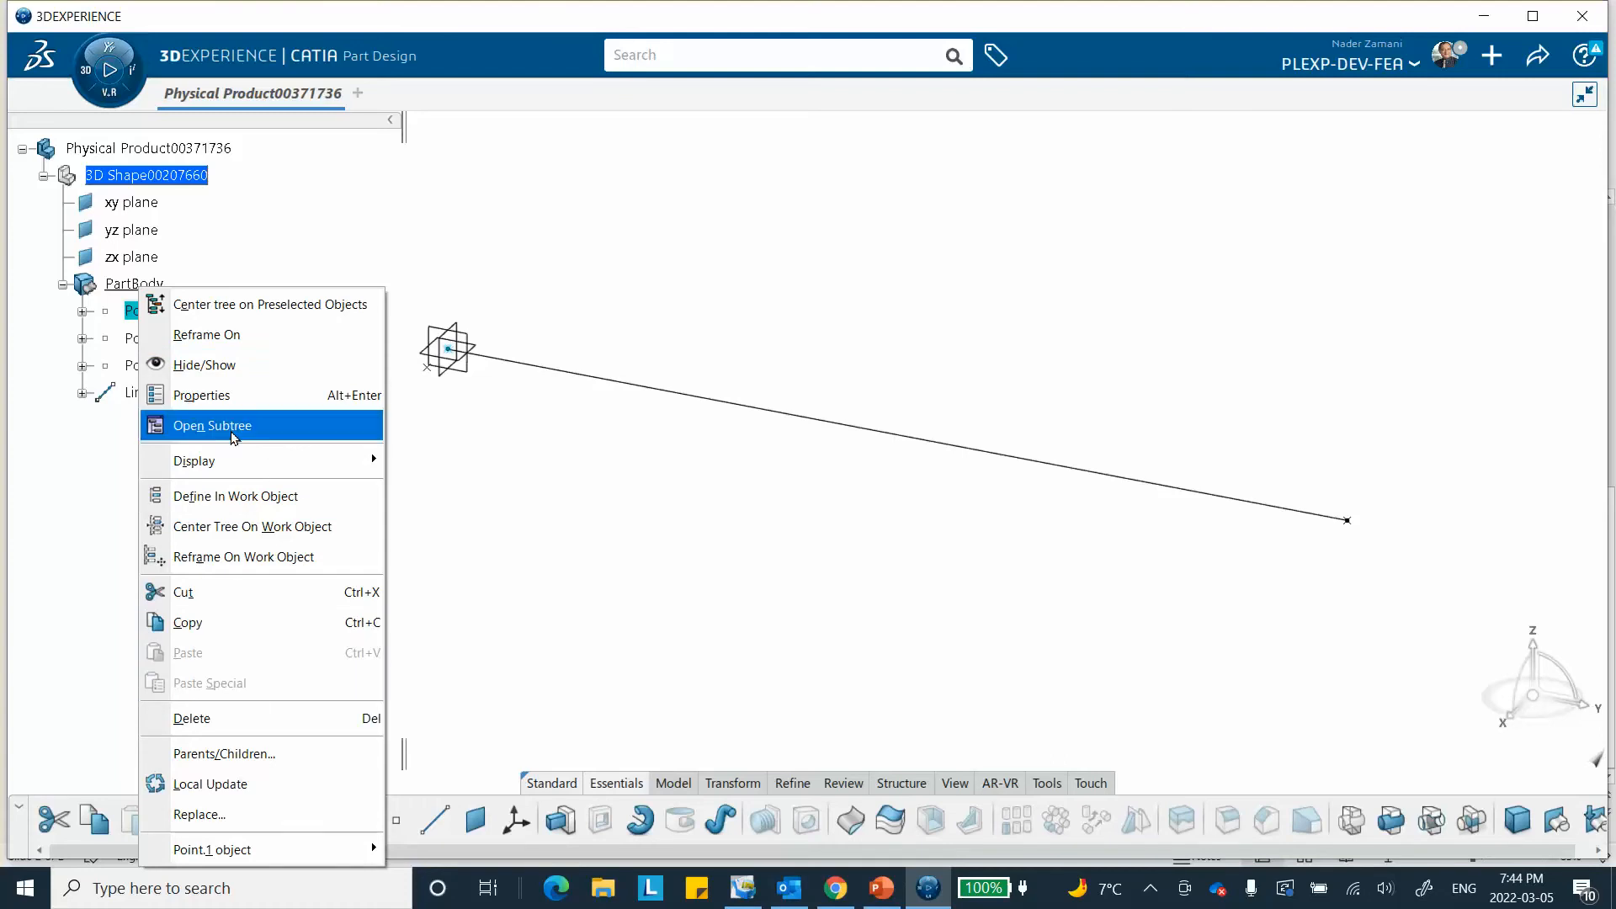
click(235, 363)
right_click(145, 338)
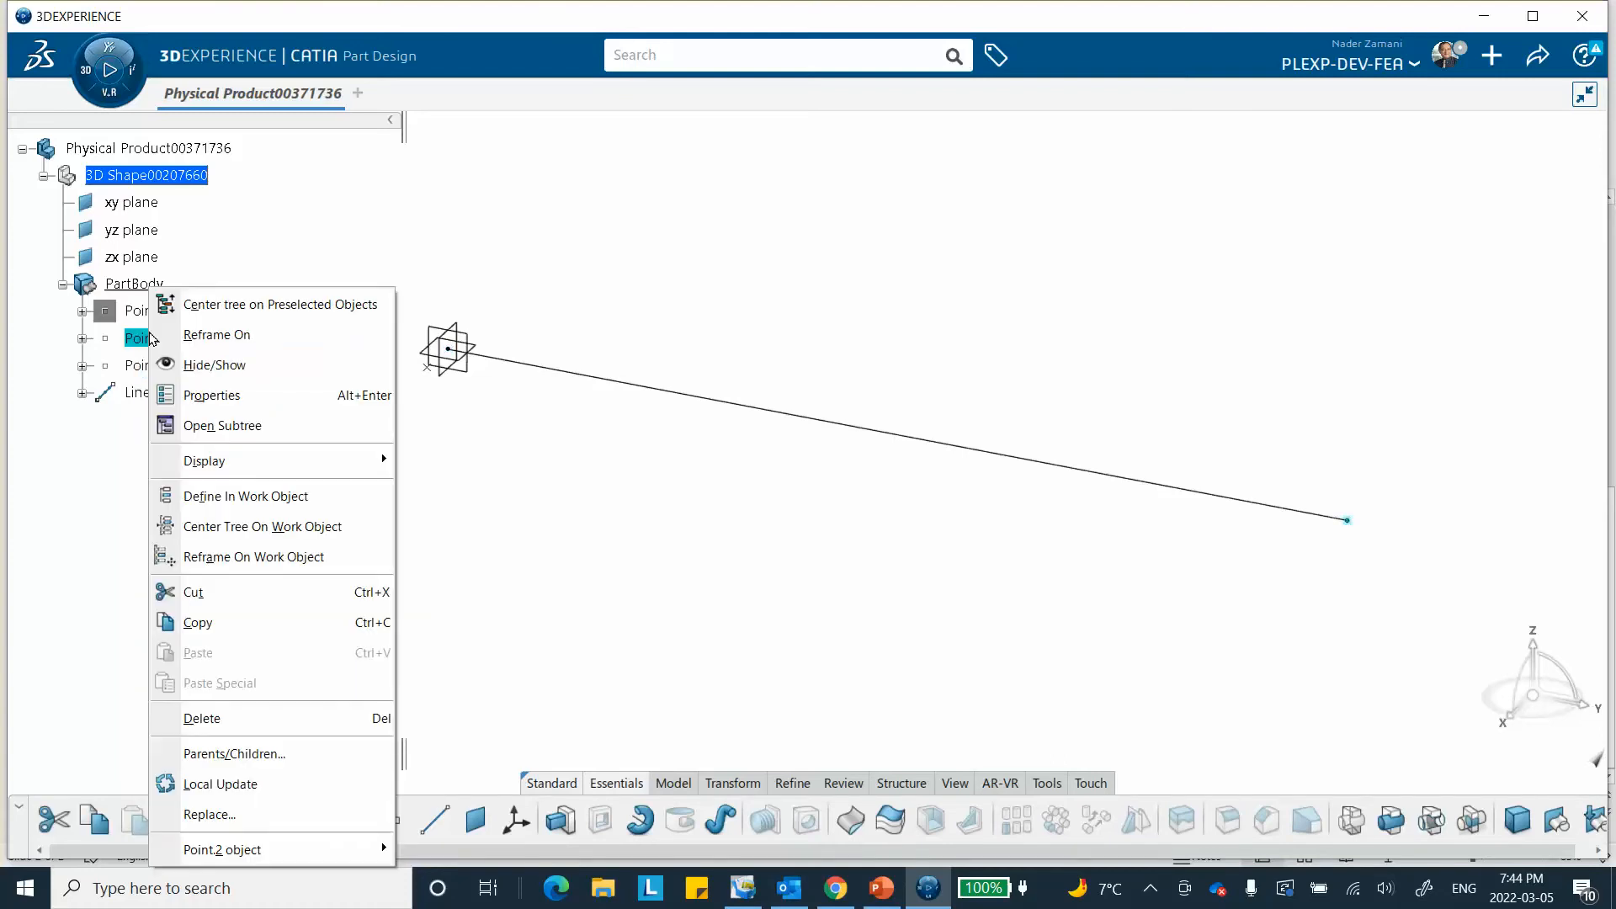
click(194, 366)
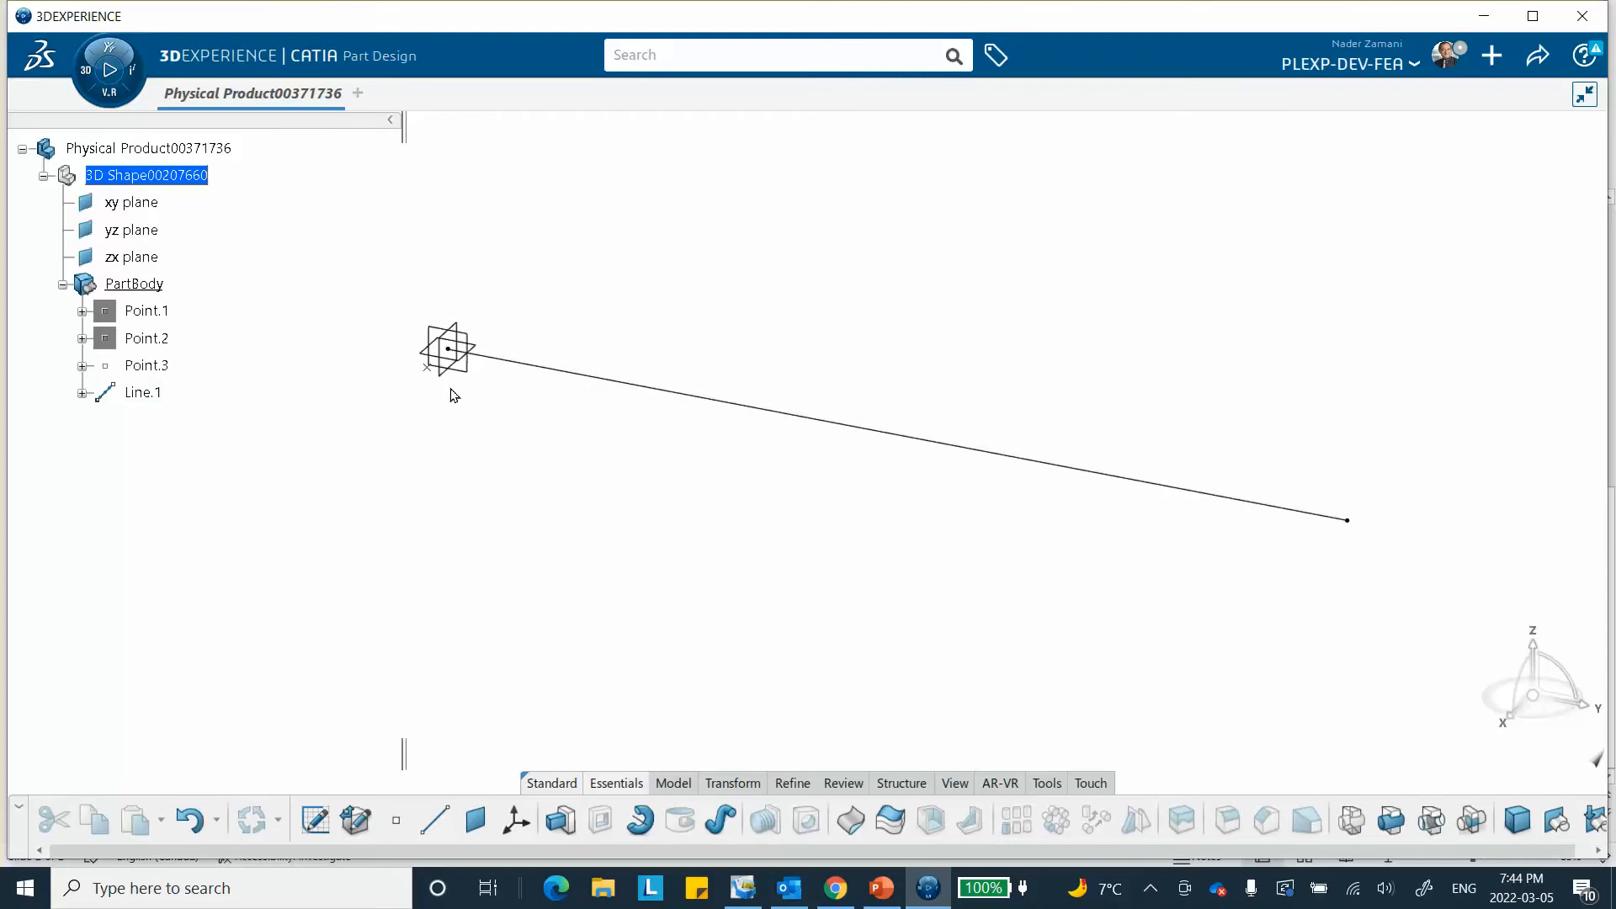
Step: Create a core material titled vibration_axial-load that includes the simulation domain
middle_drag(446, 436, 461, 431)
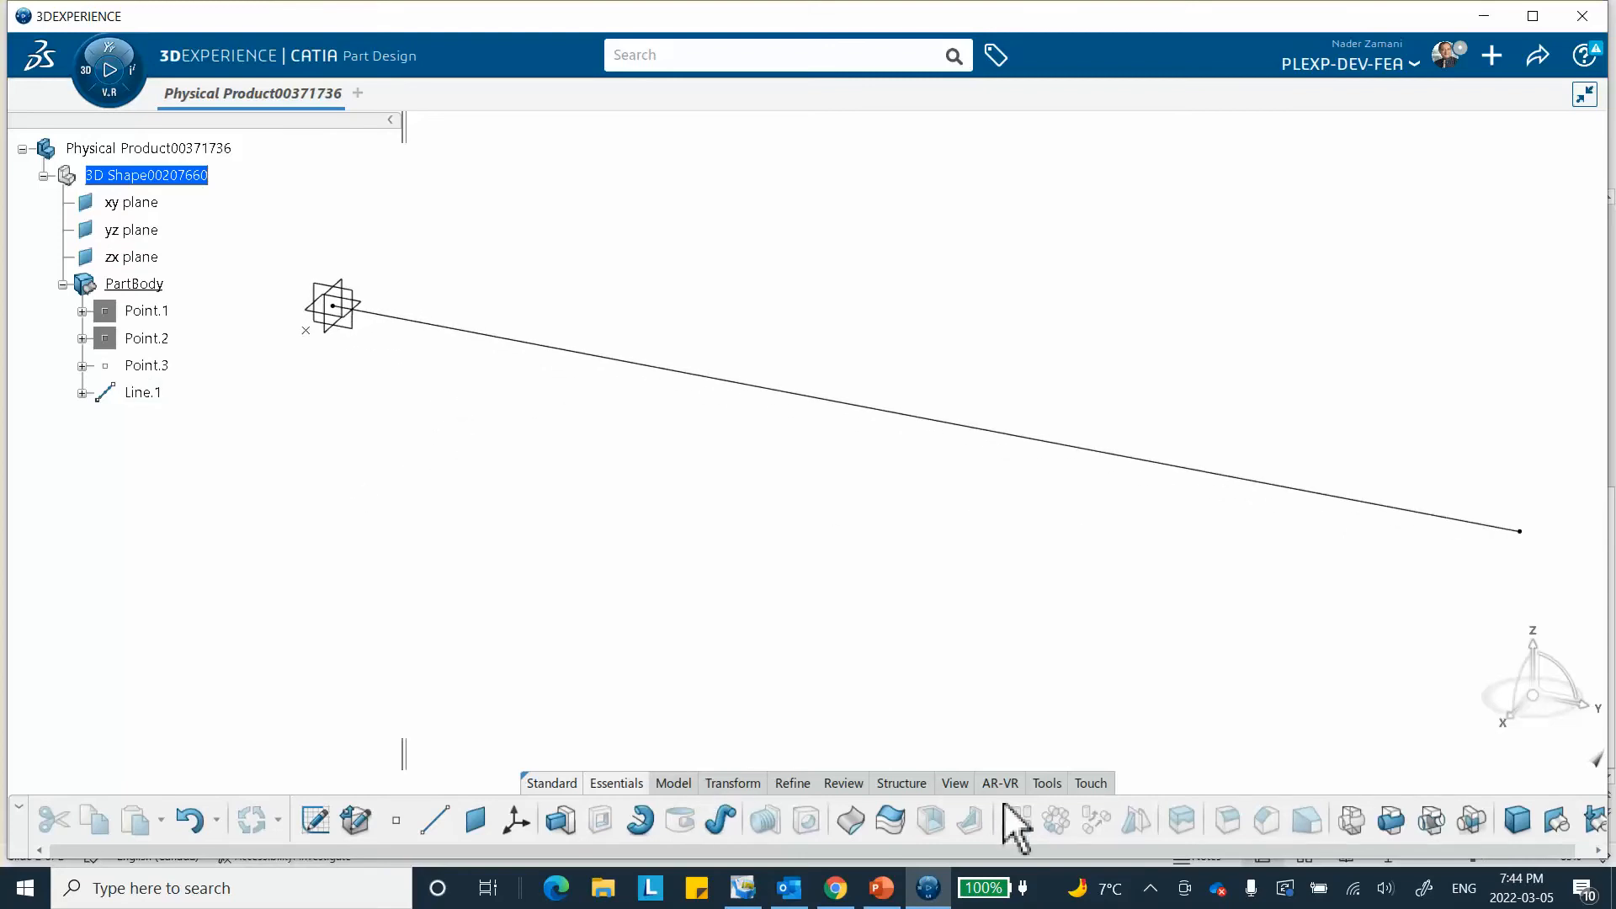
click(1047, 784)
click(733, 820)
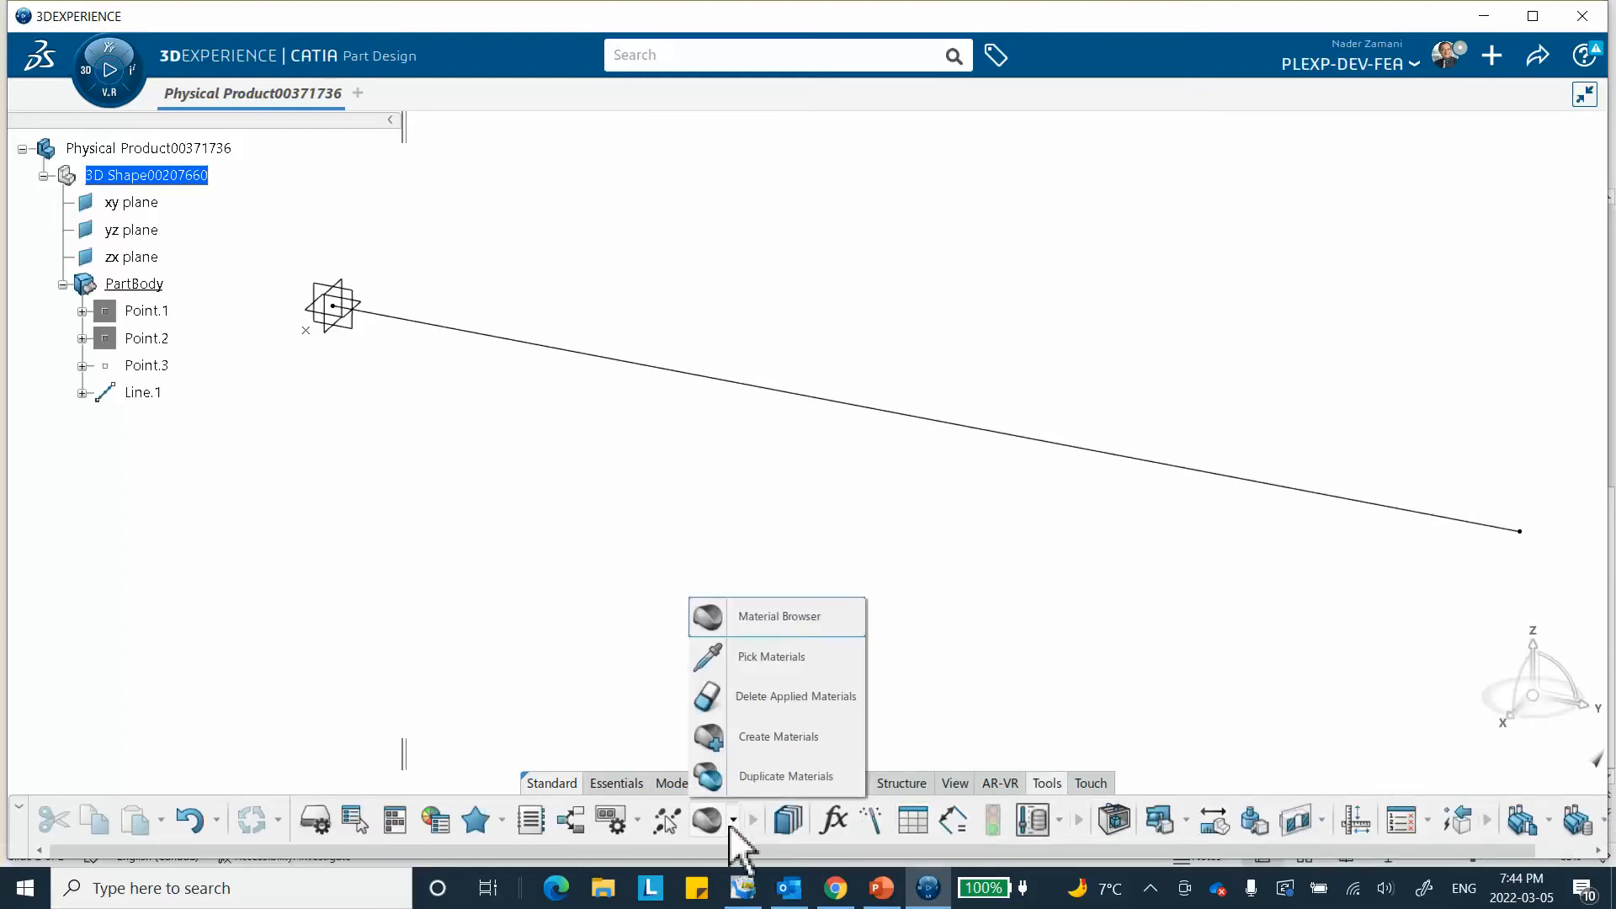
click(768, 742)
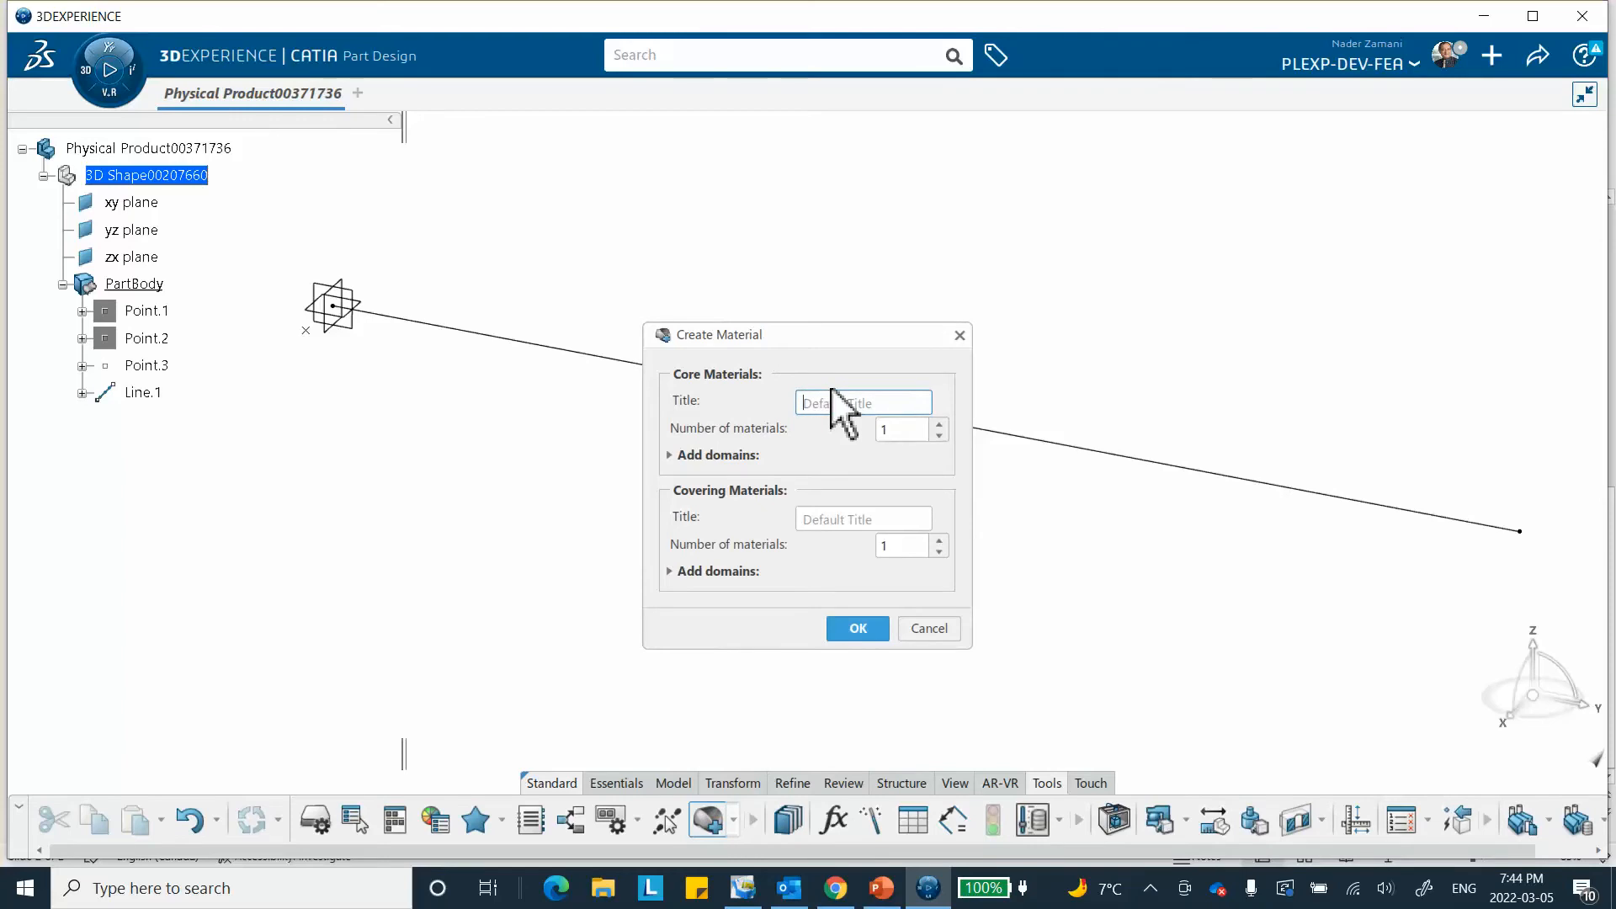
text(vibration_axial-load)
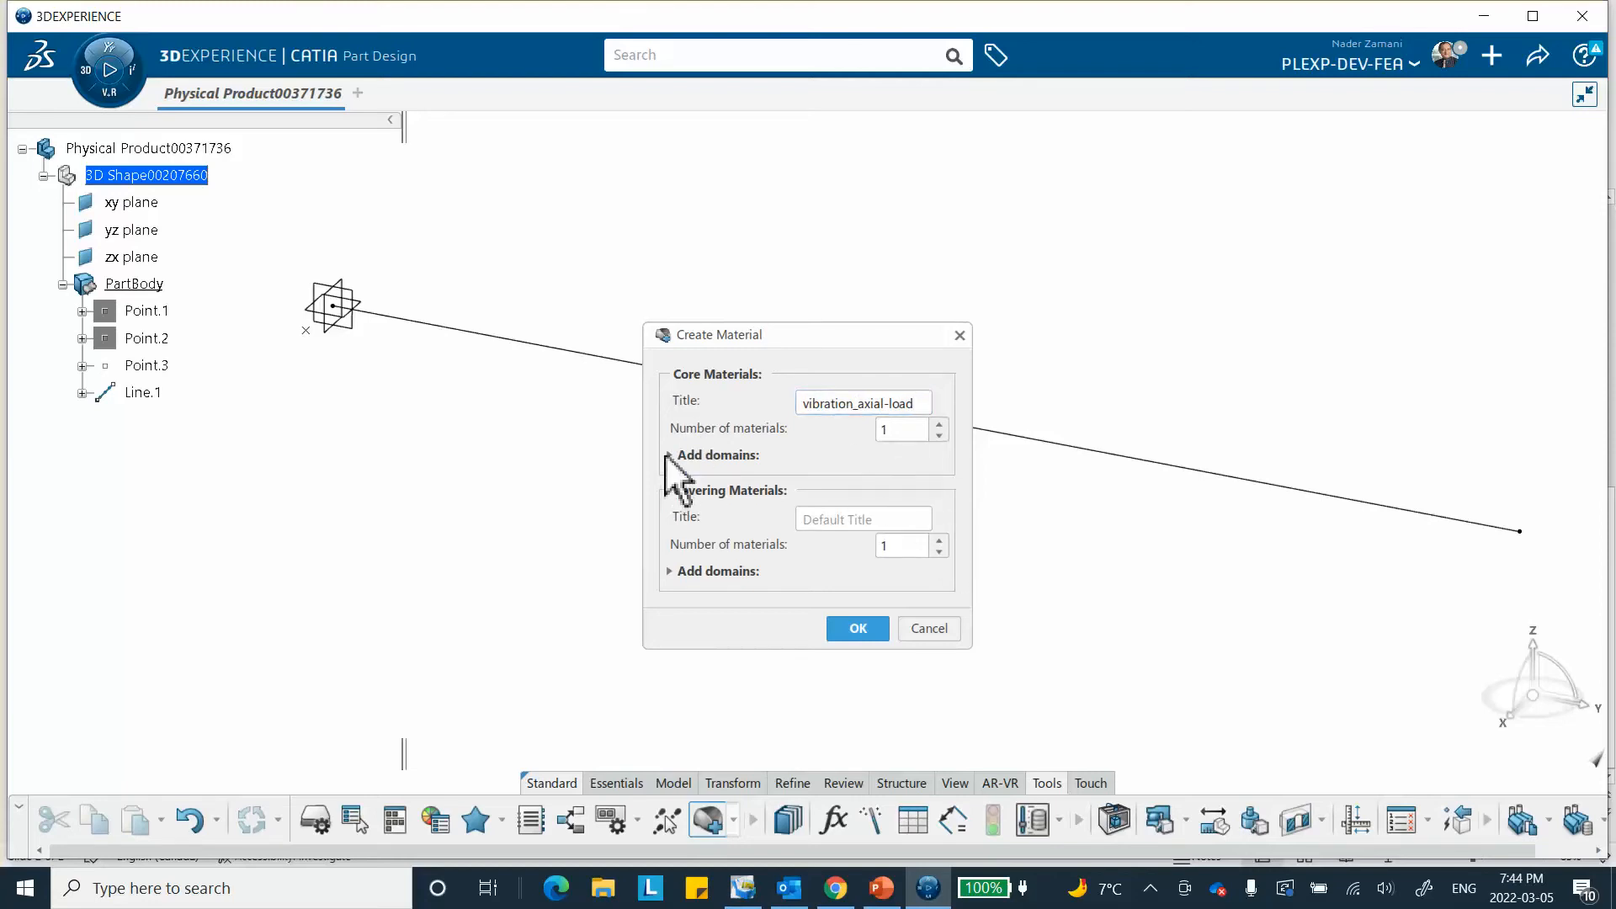
click(701, 456)
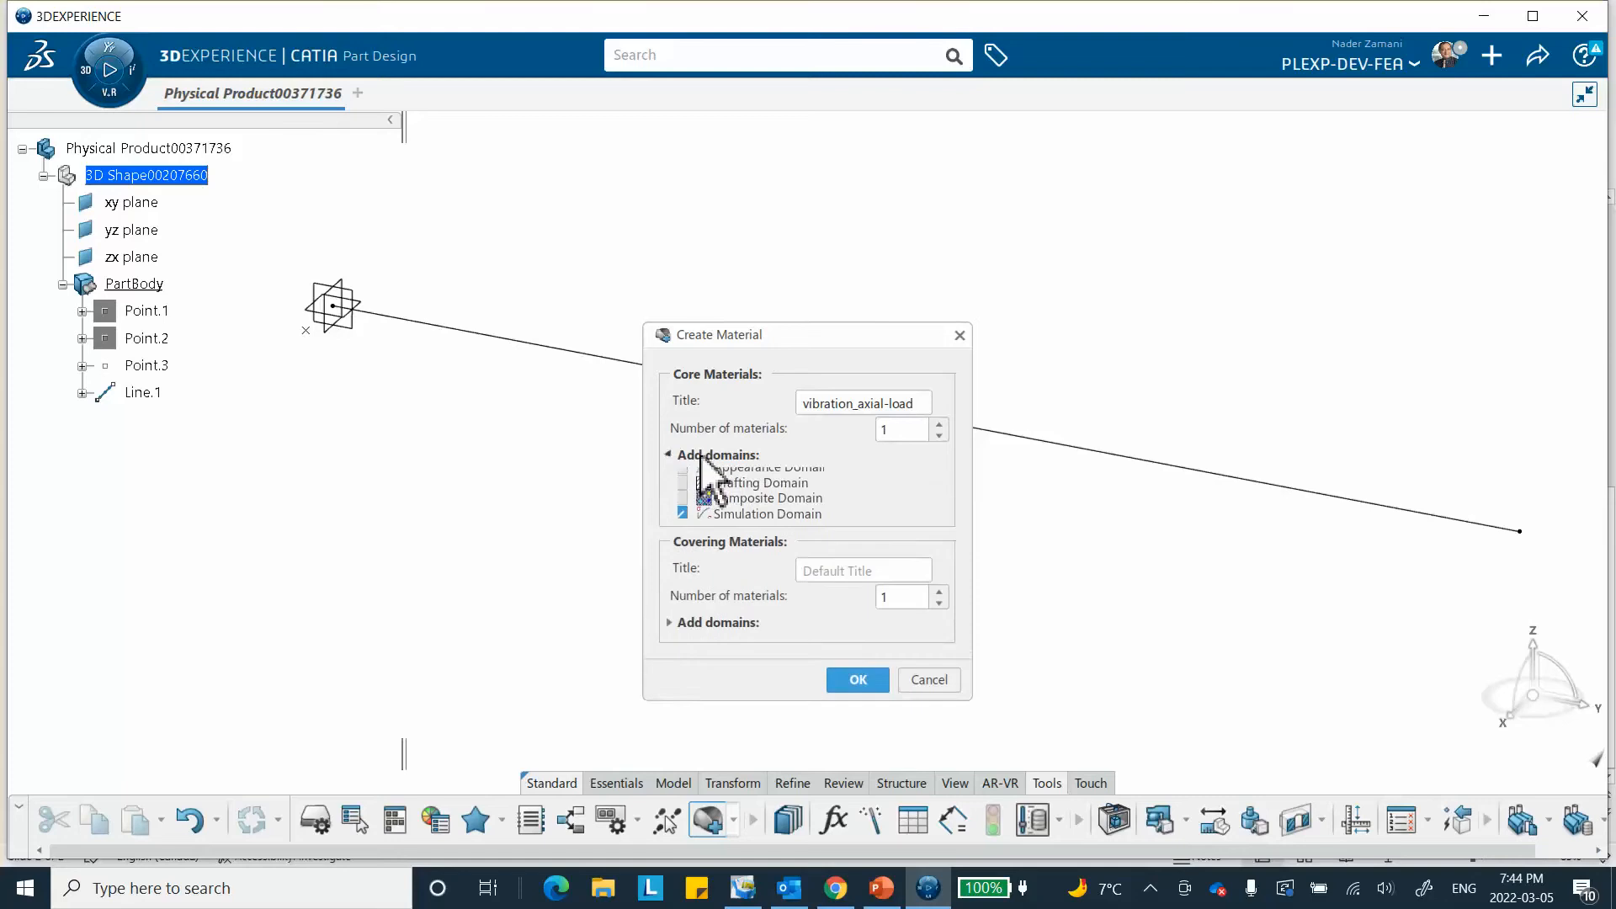
click(858, 686)
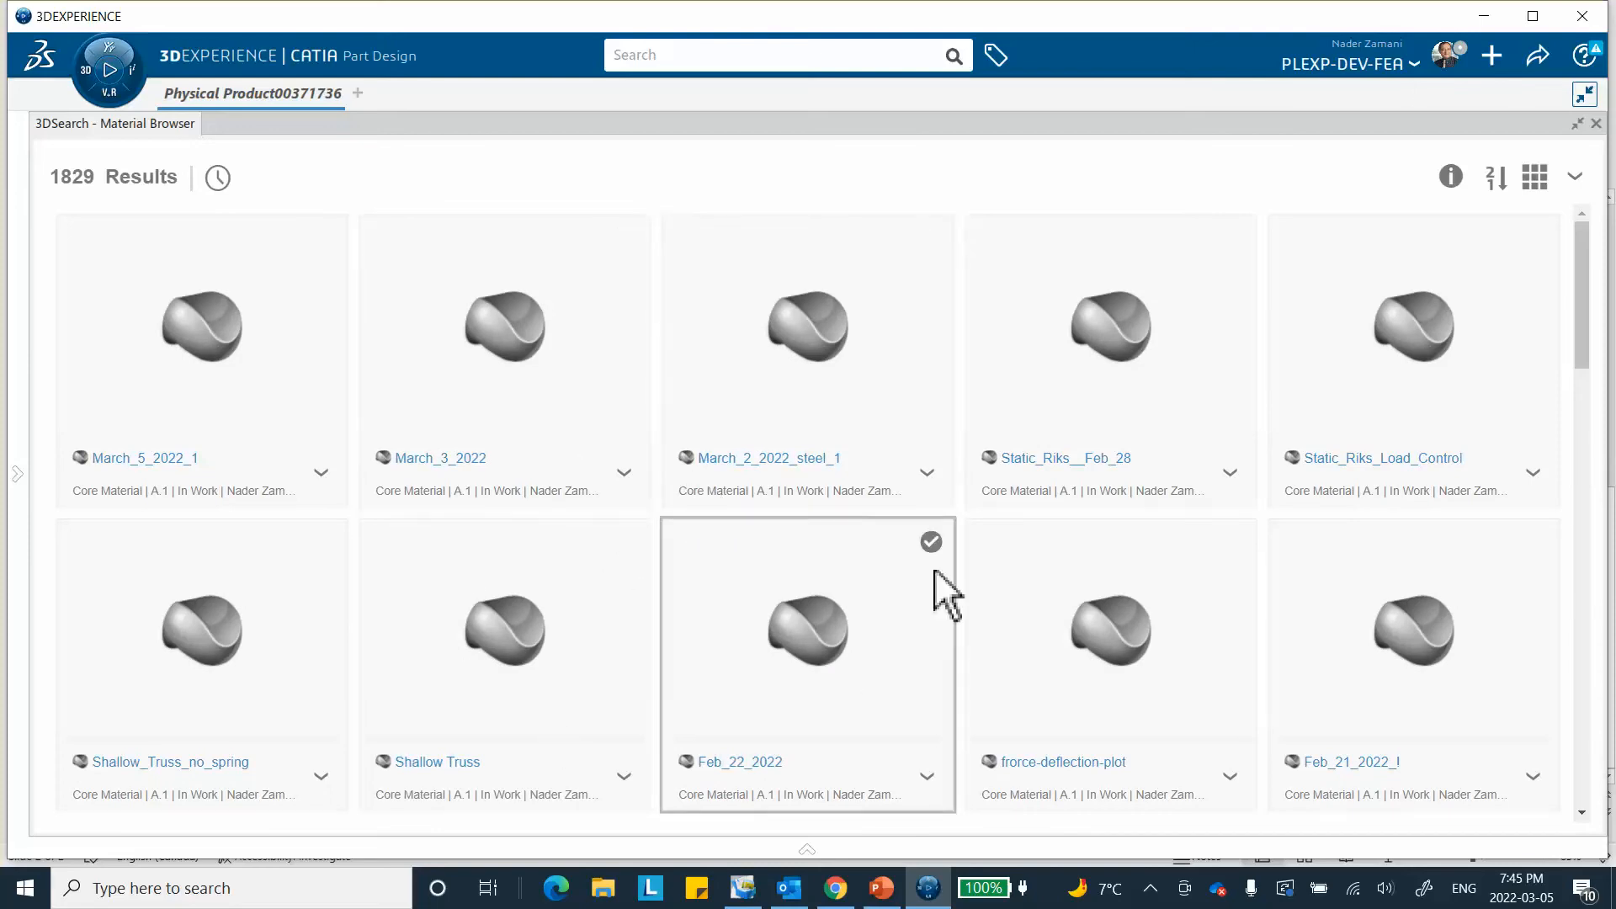
Step: Sort the material list to bring up the new vibration_axial-load material and open its simulation domain definition
click(1498, 187)
click(1487, 276)
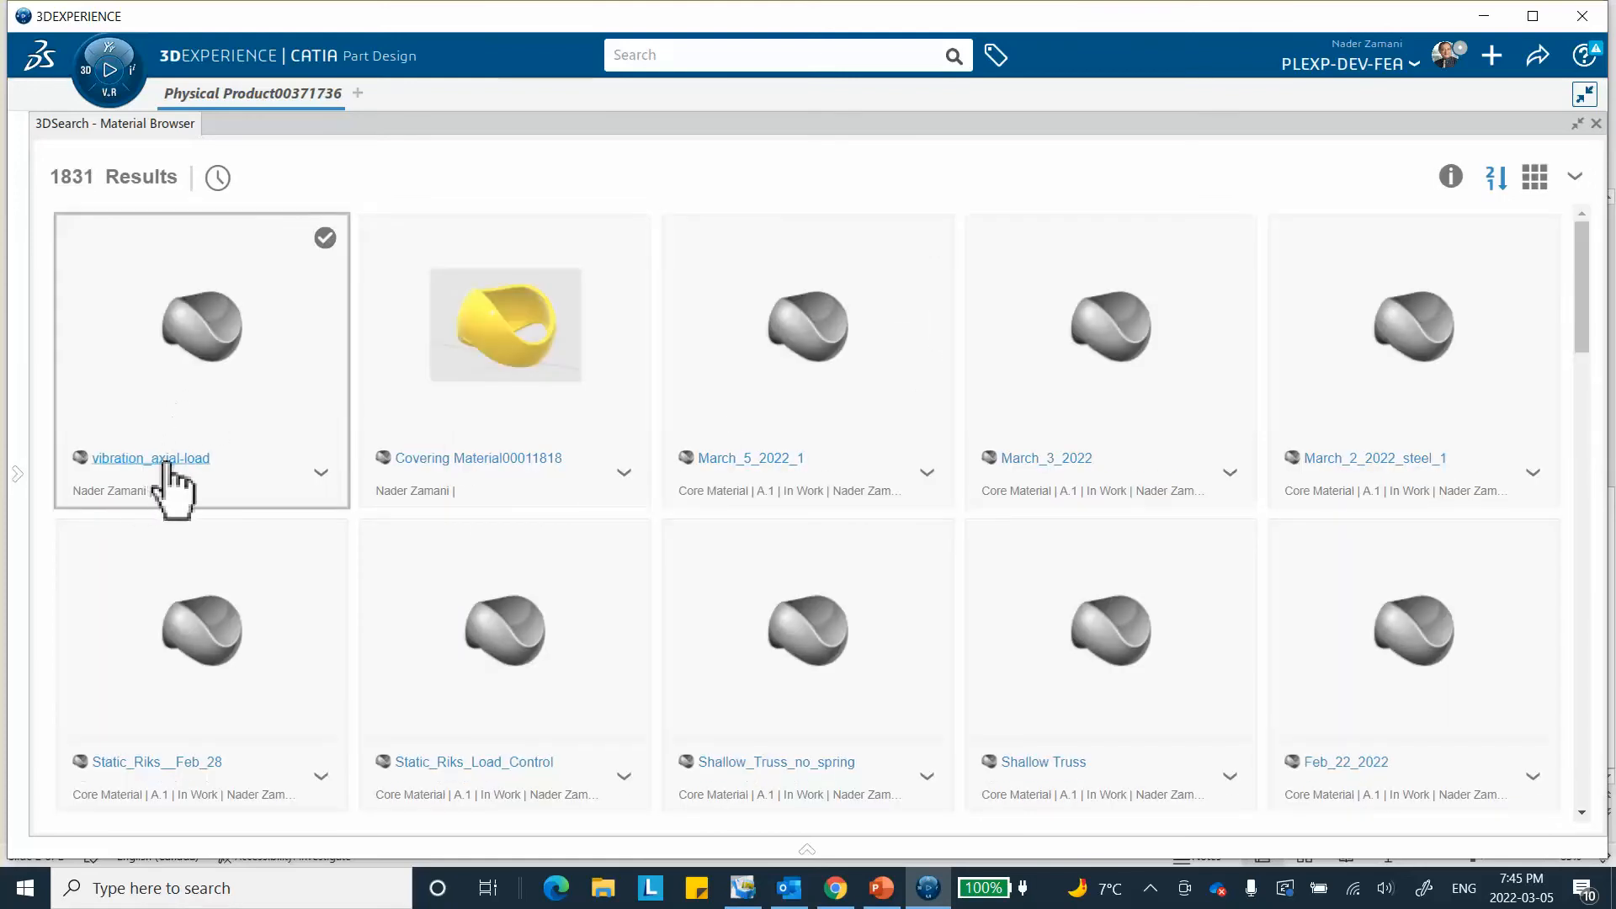
click(225, 354)
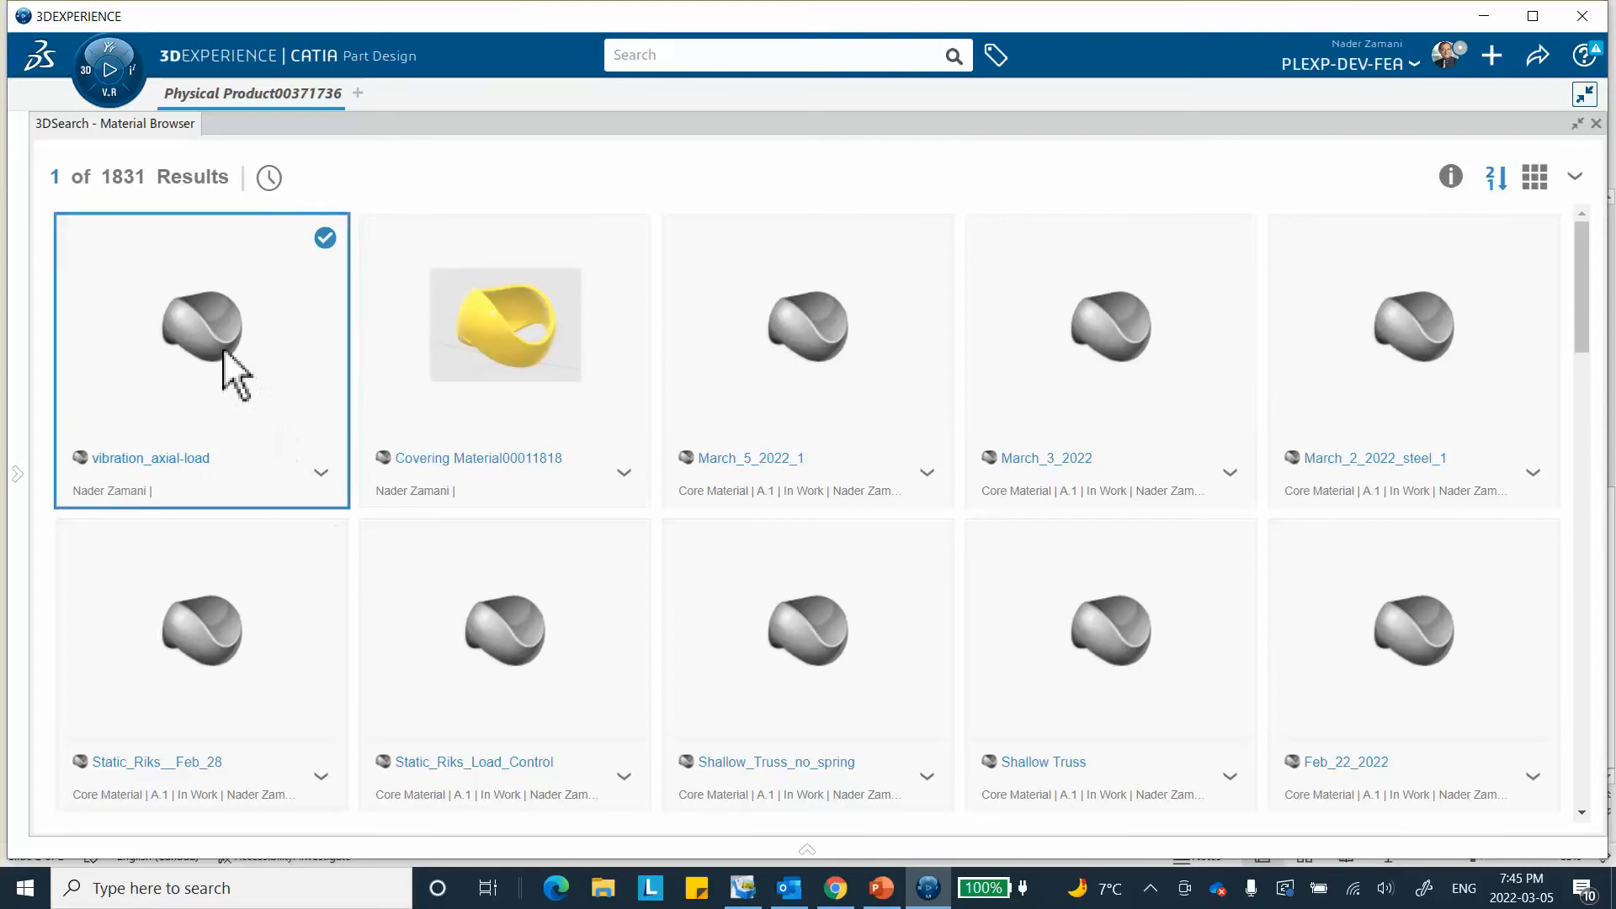
key(alt+Return)
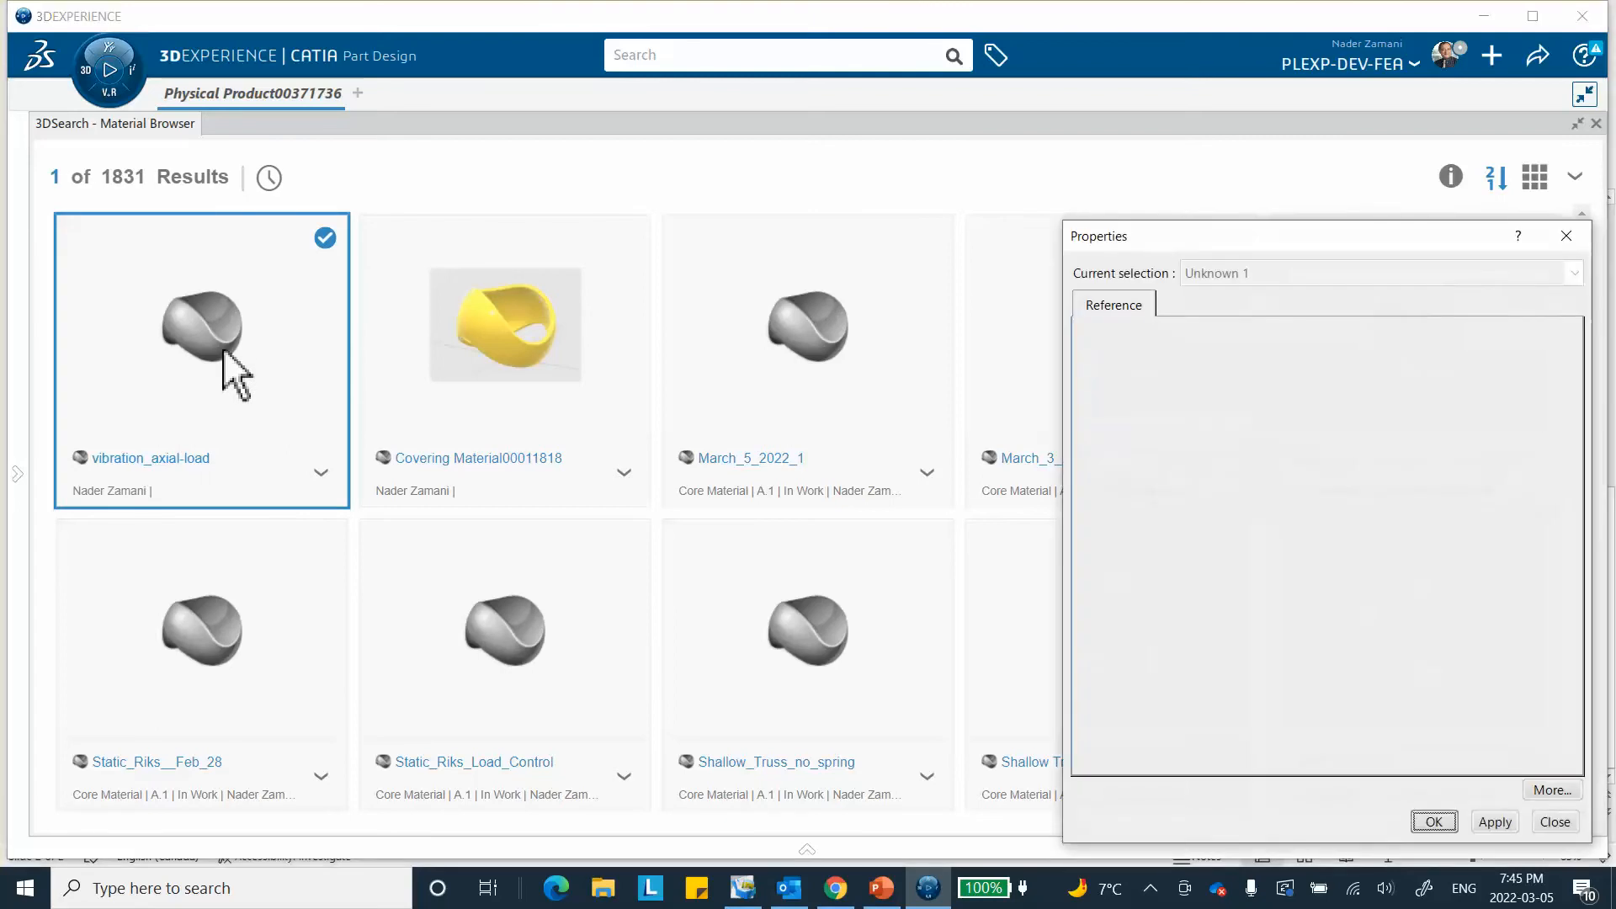
click(1555, 823)
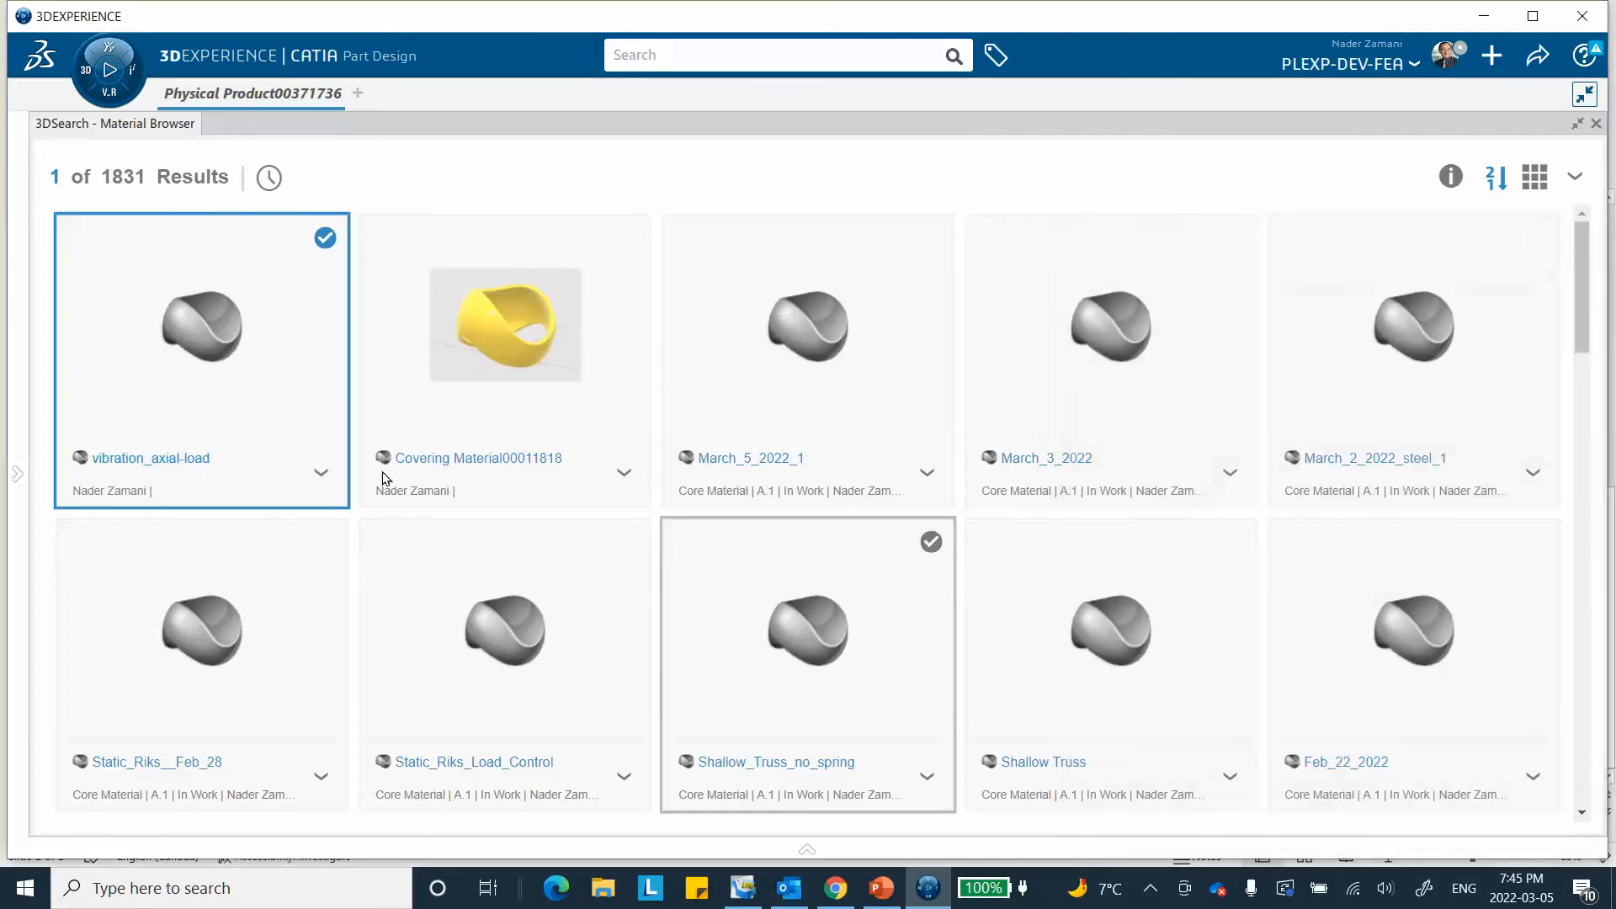
click(321, 474)
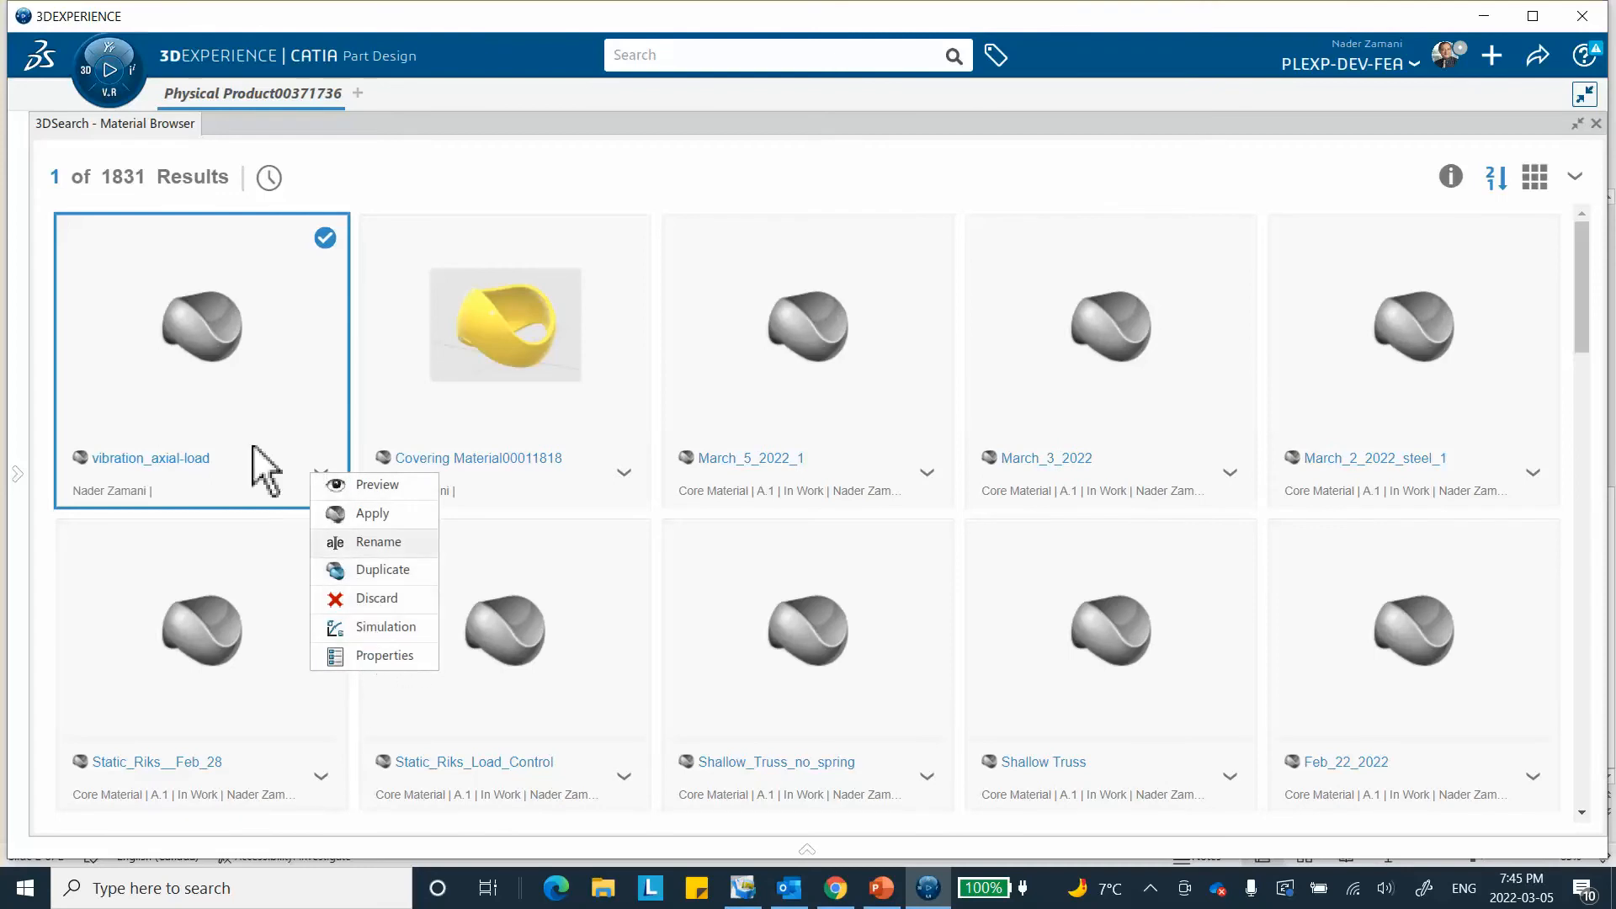
click(365, 631)
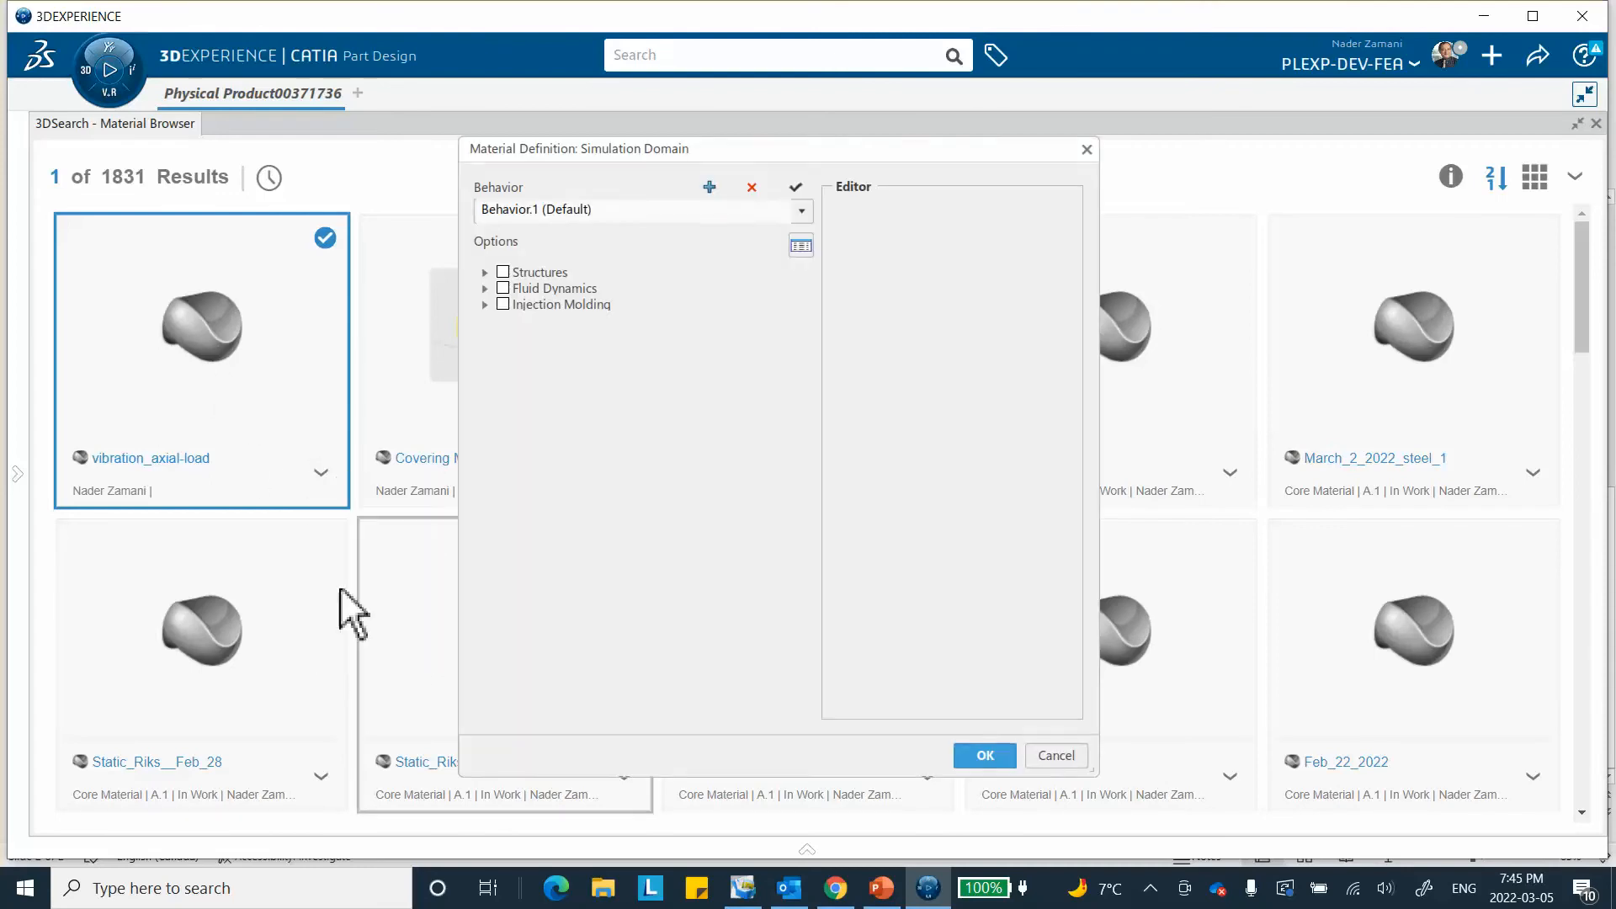
Step: Add a density of 0.00072 slinch_in3 under the Structures general options, checking the value against the PowerPoint beam data slide
click(485, 273)
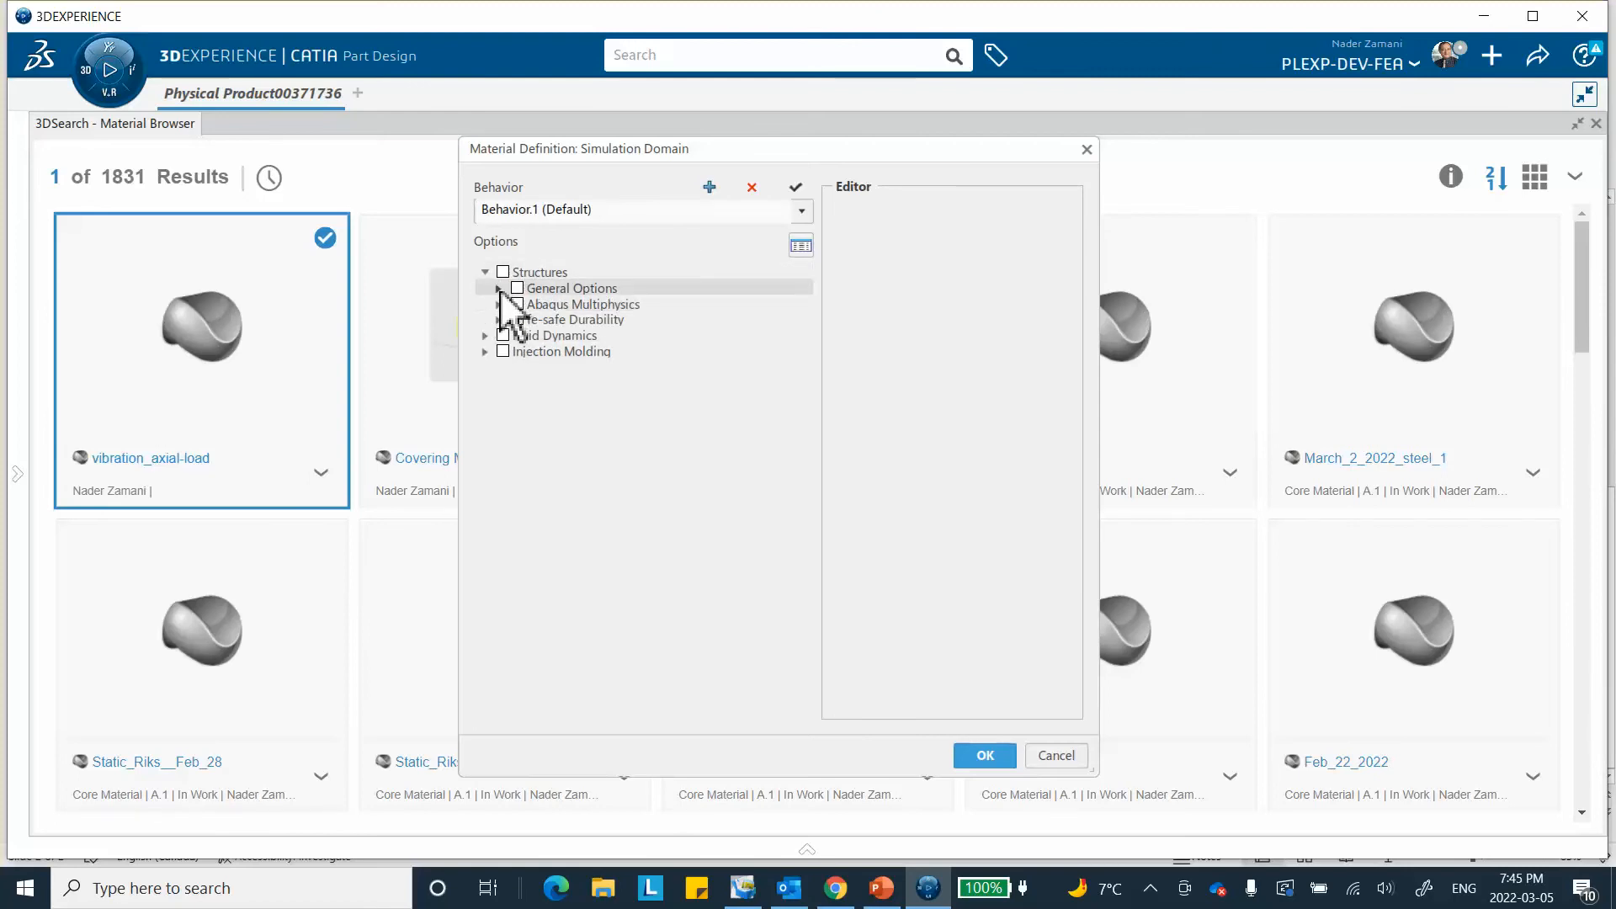
click(499, 288)
click(531, 304)
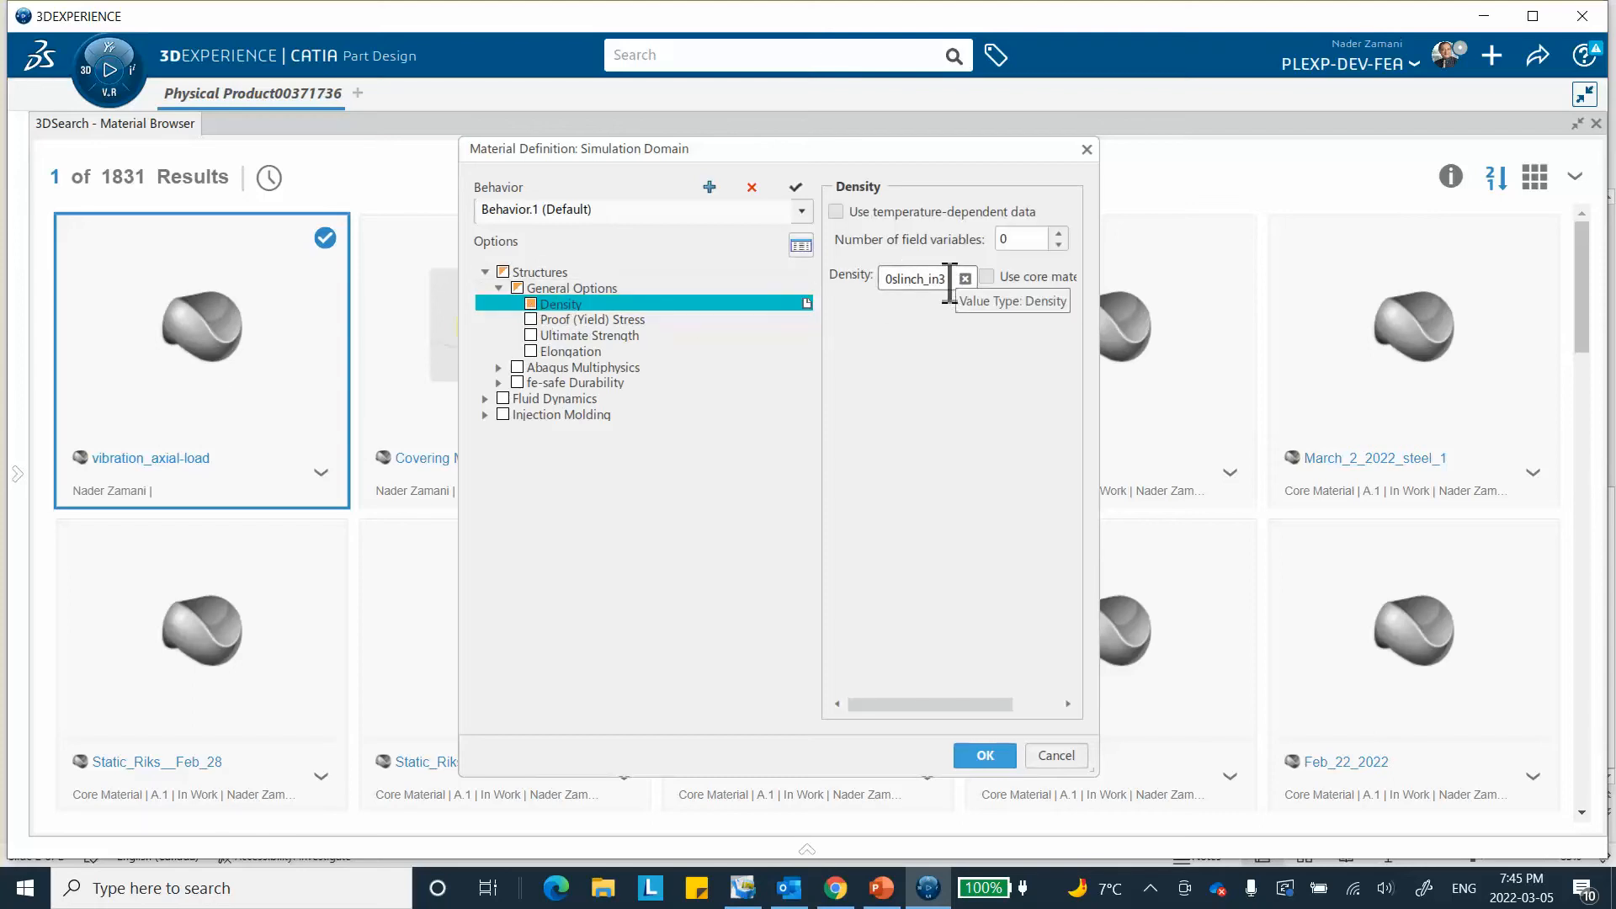
double_click(891, 278)
click(891, 279)
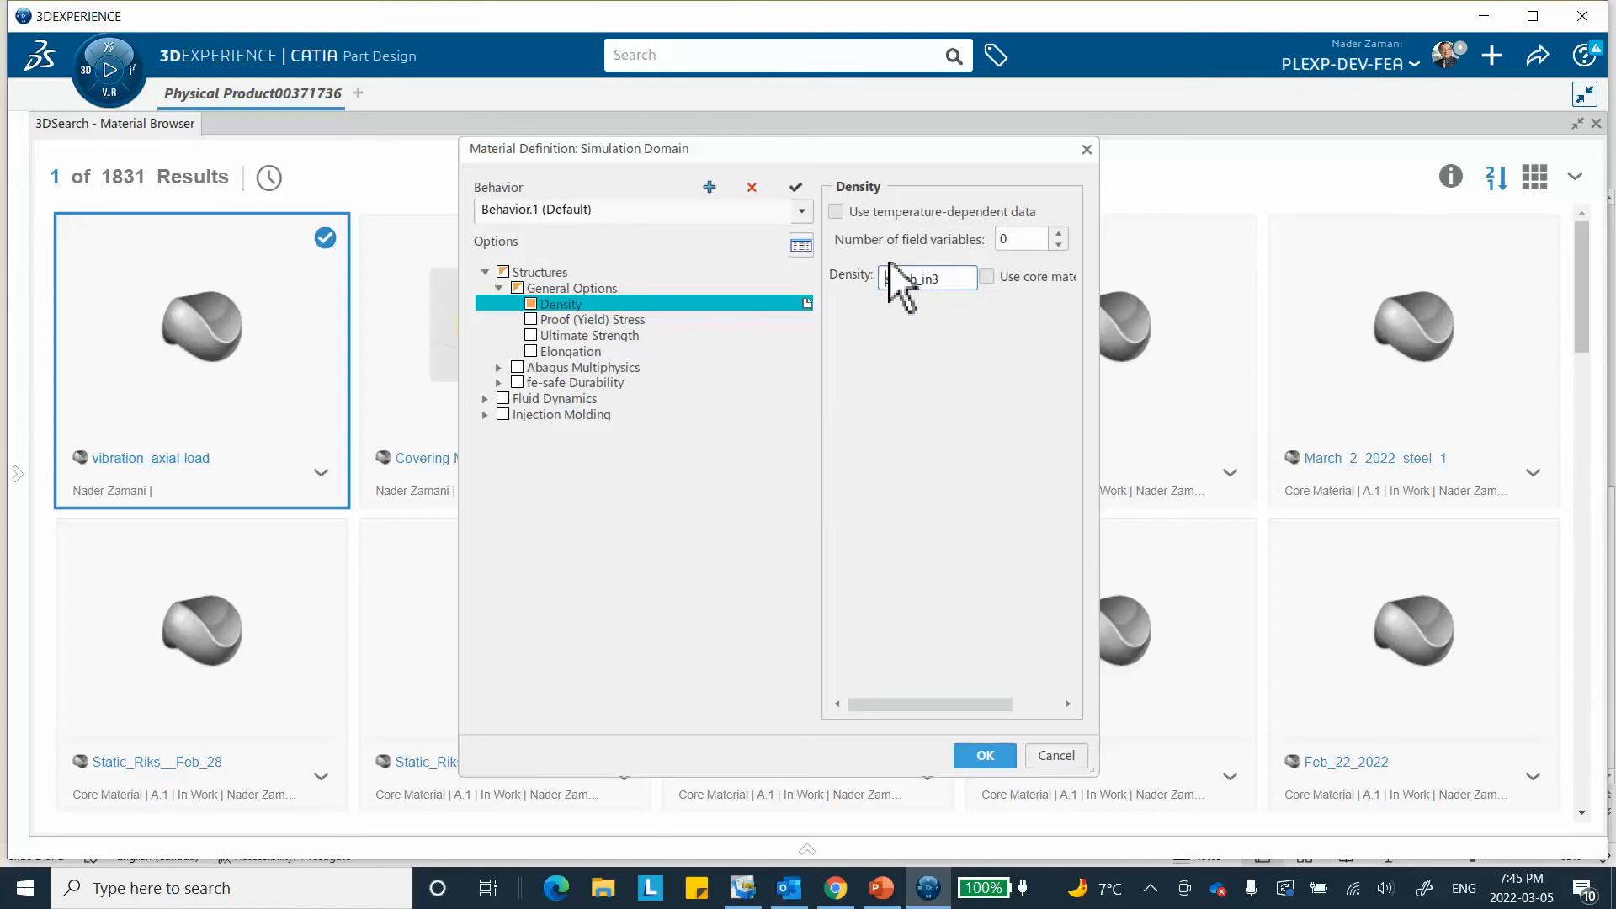
text(0.00072slinch)
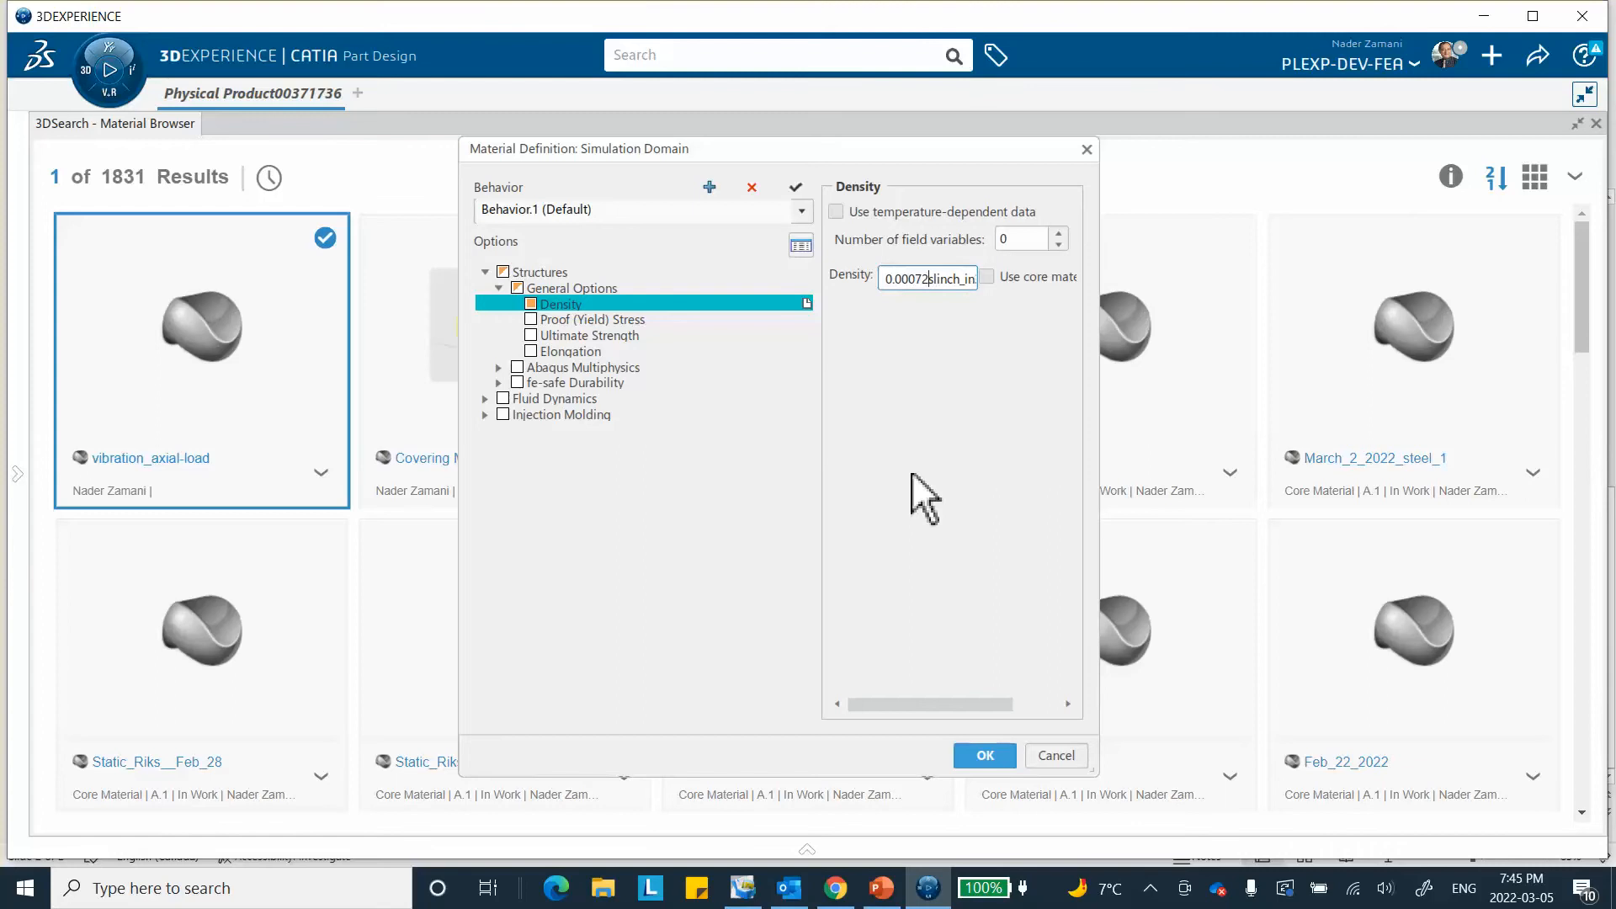
click(884, 888)
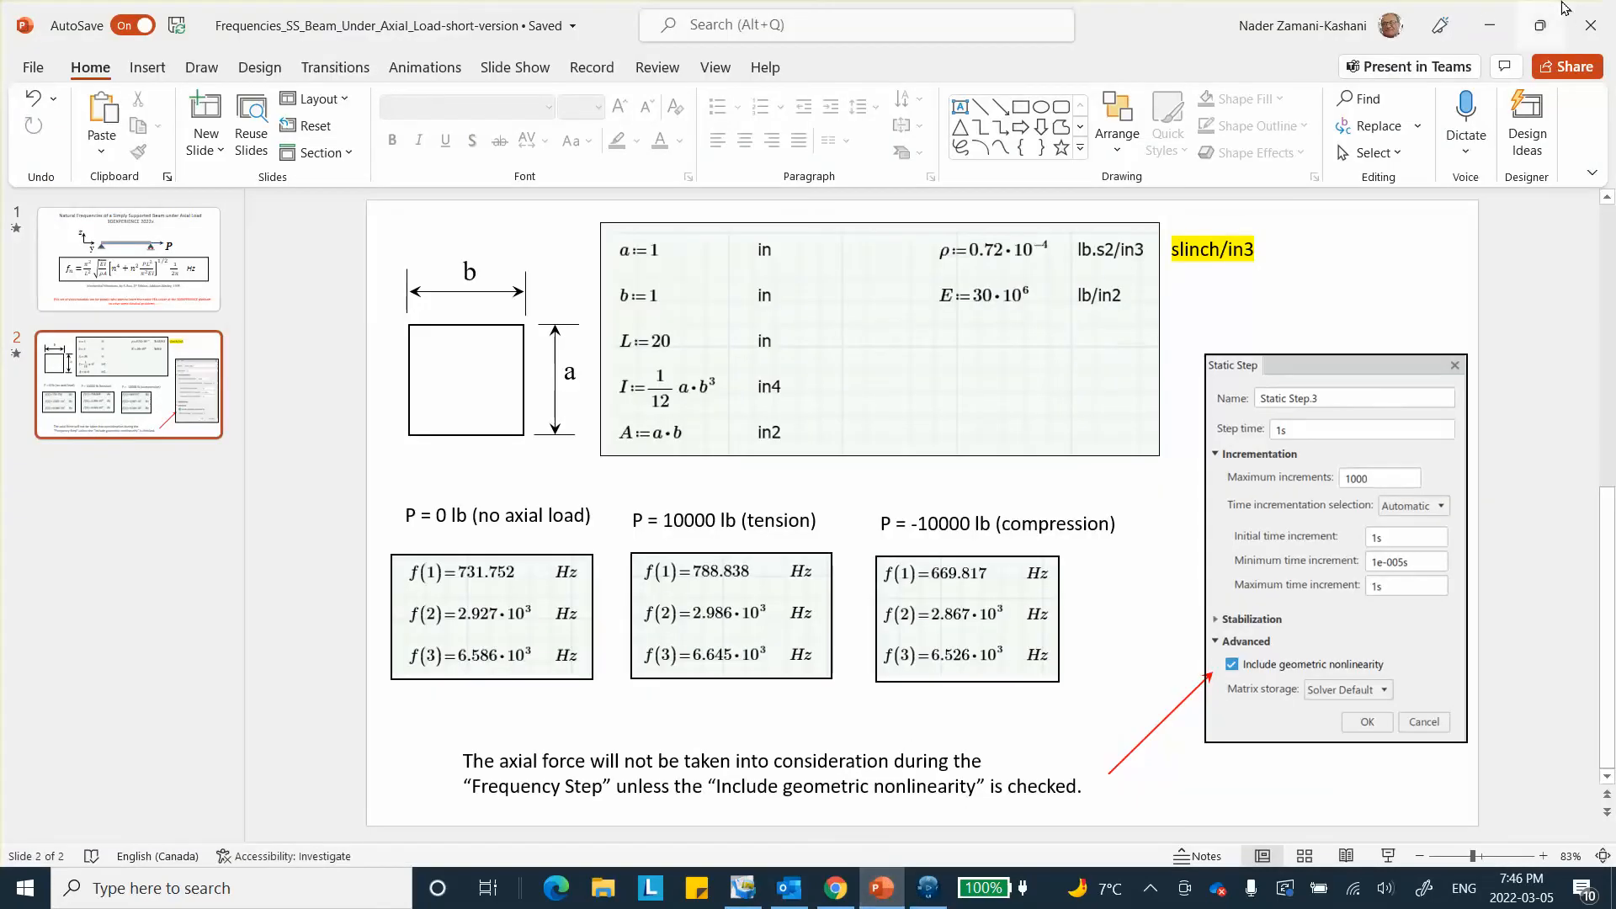
click(1488, 25)
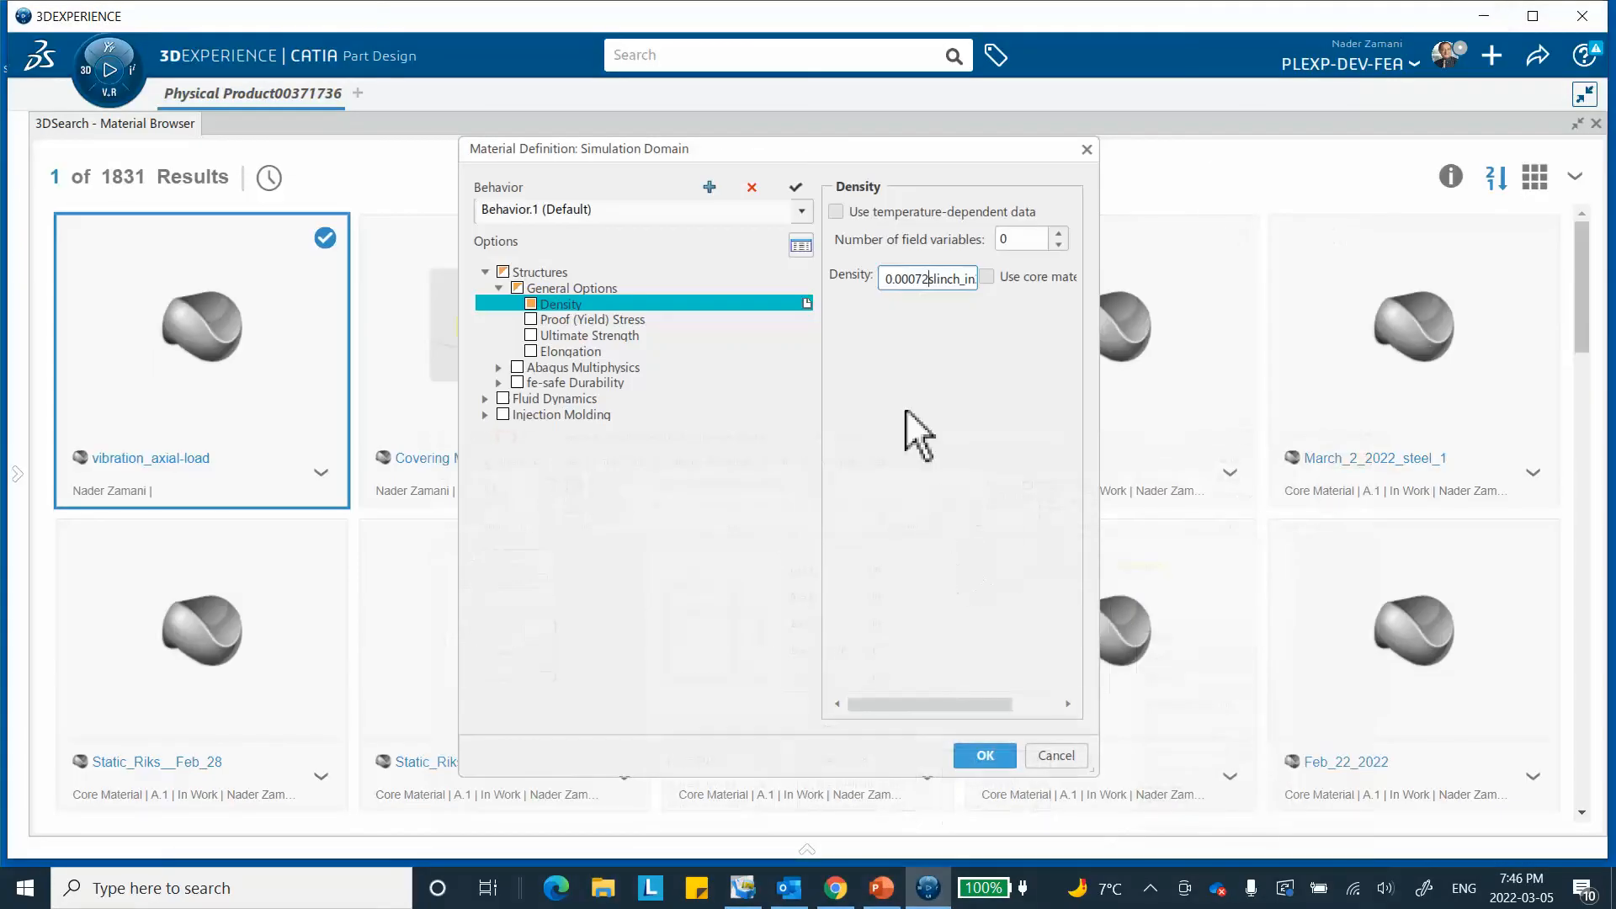
click(928, 480)
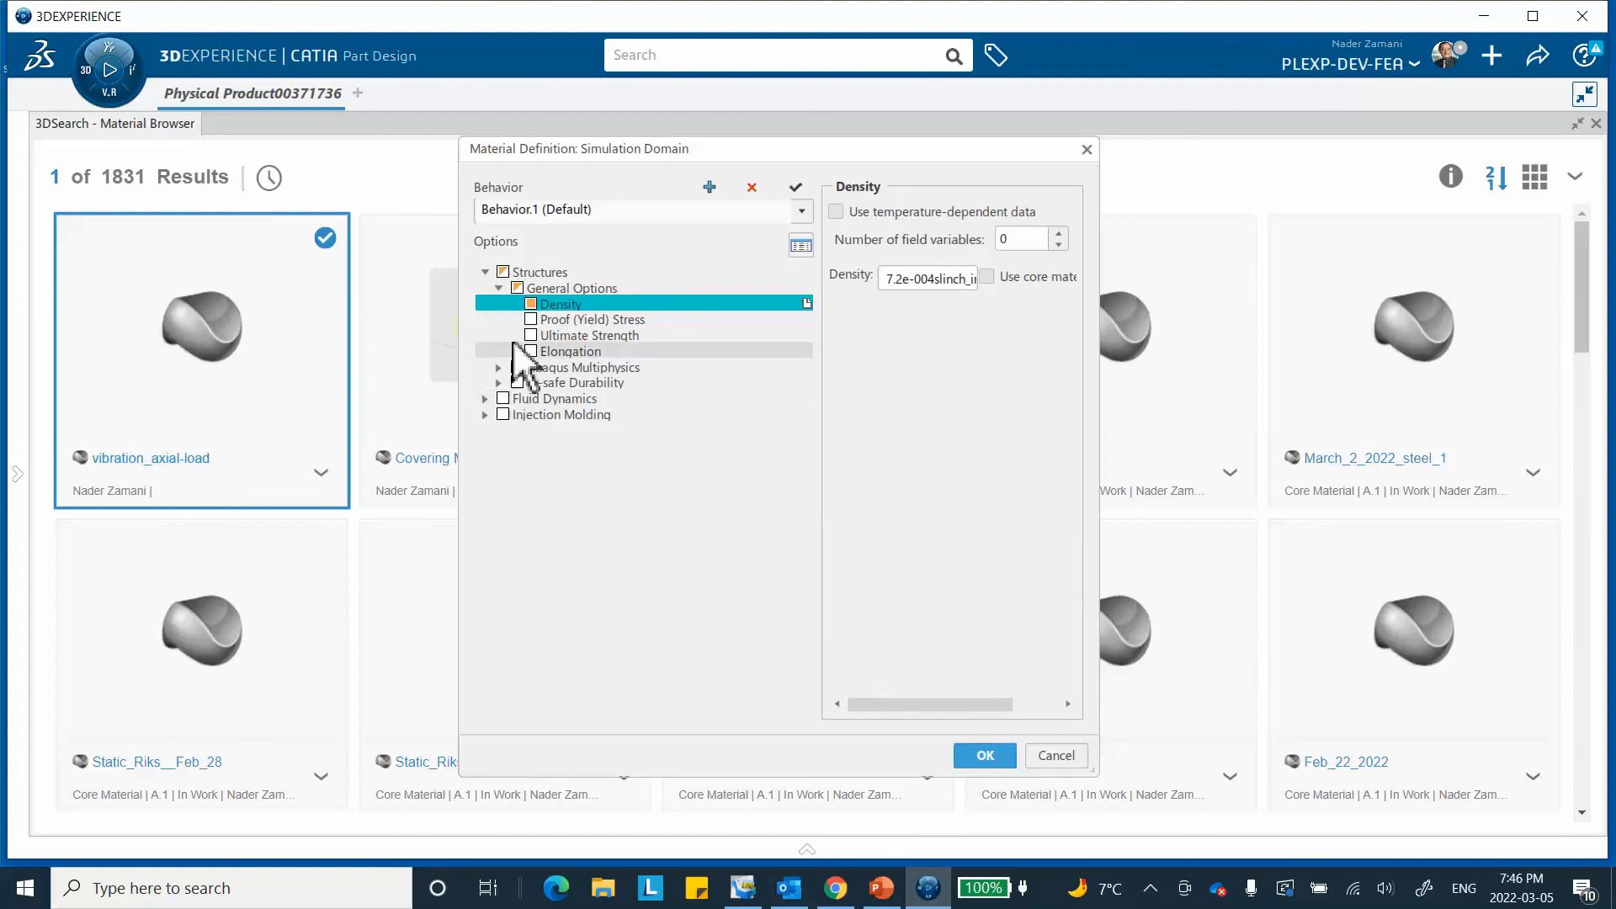
Step: Add isotropic elasticity under the Abaqus mechanical options with Young's modulus 30000000 psi and accept the material definition
click(498, 368)
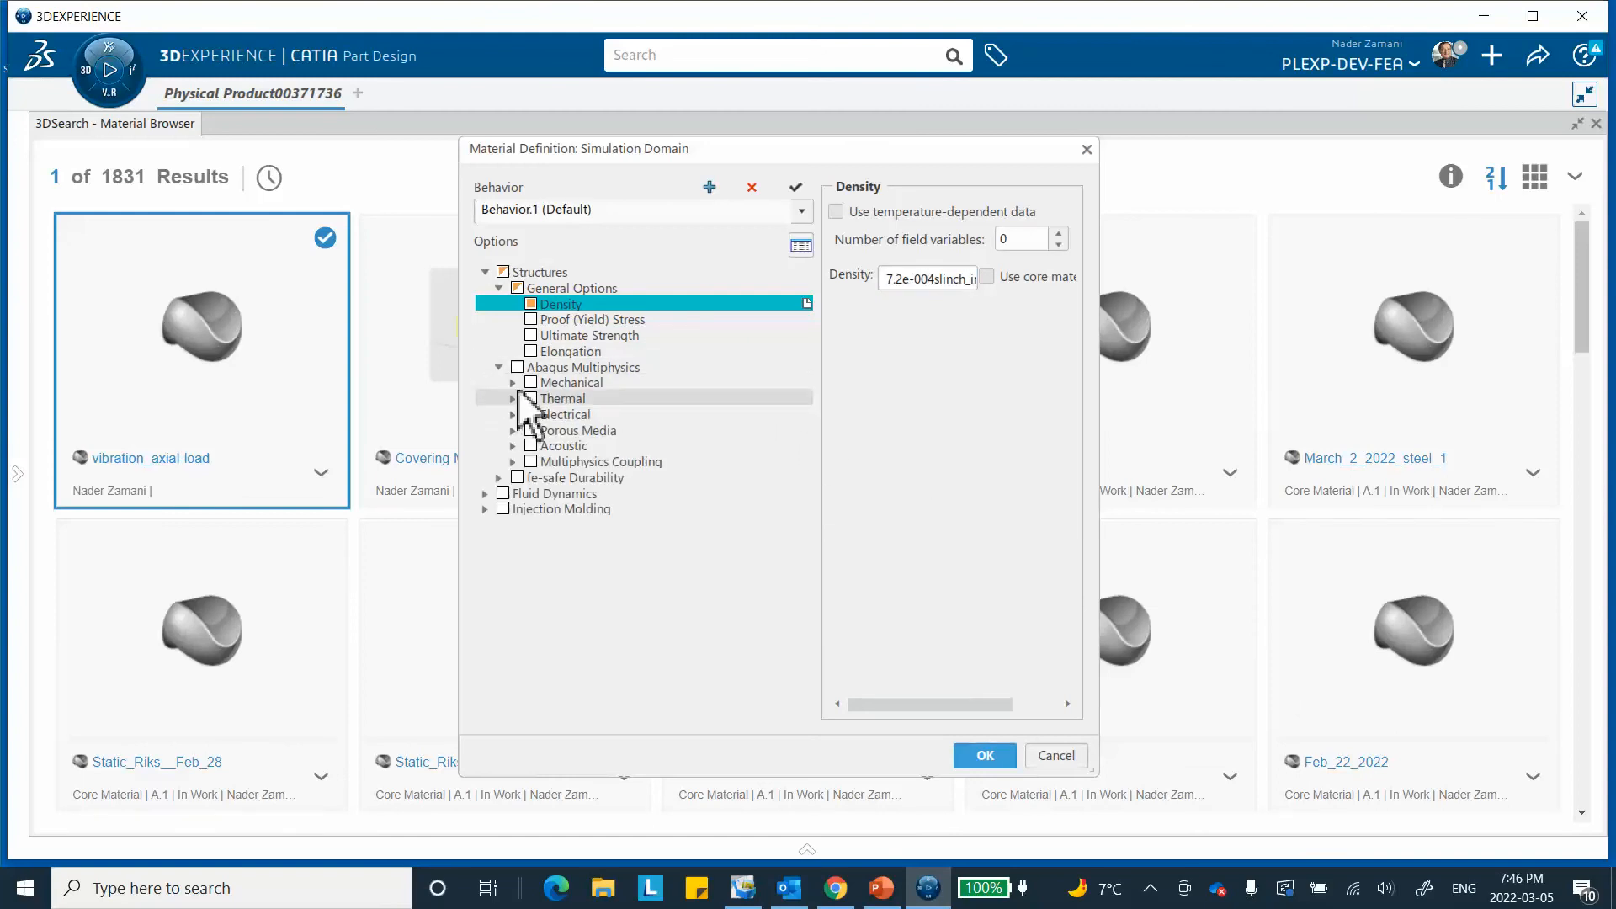
click(513, 383)
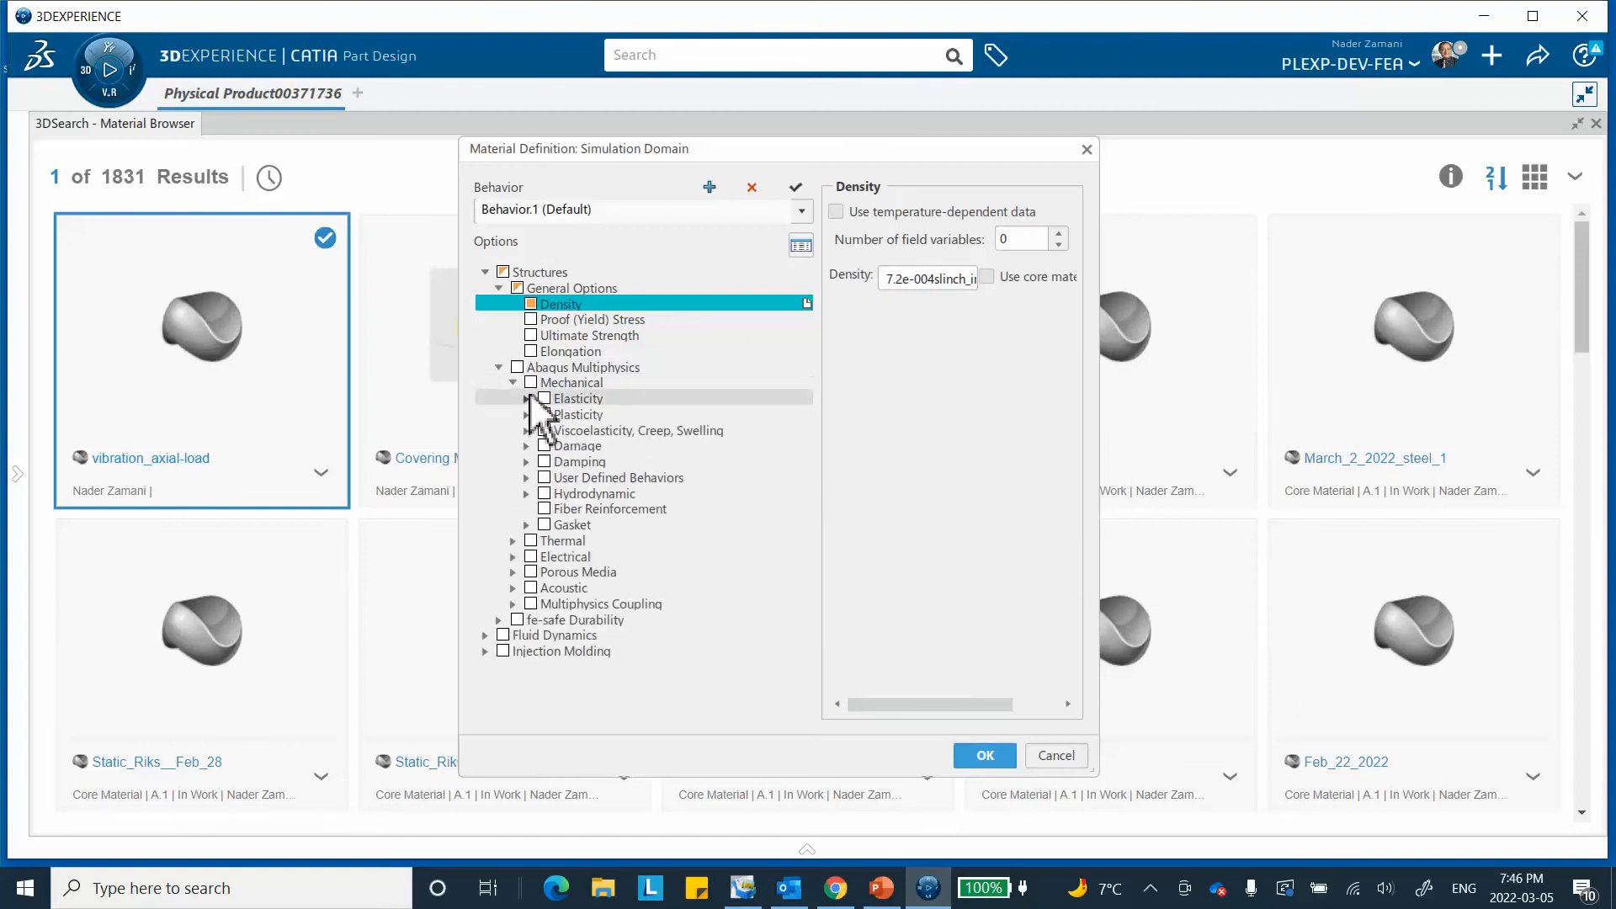
click(526, 399)
click(558, 414)
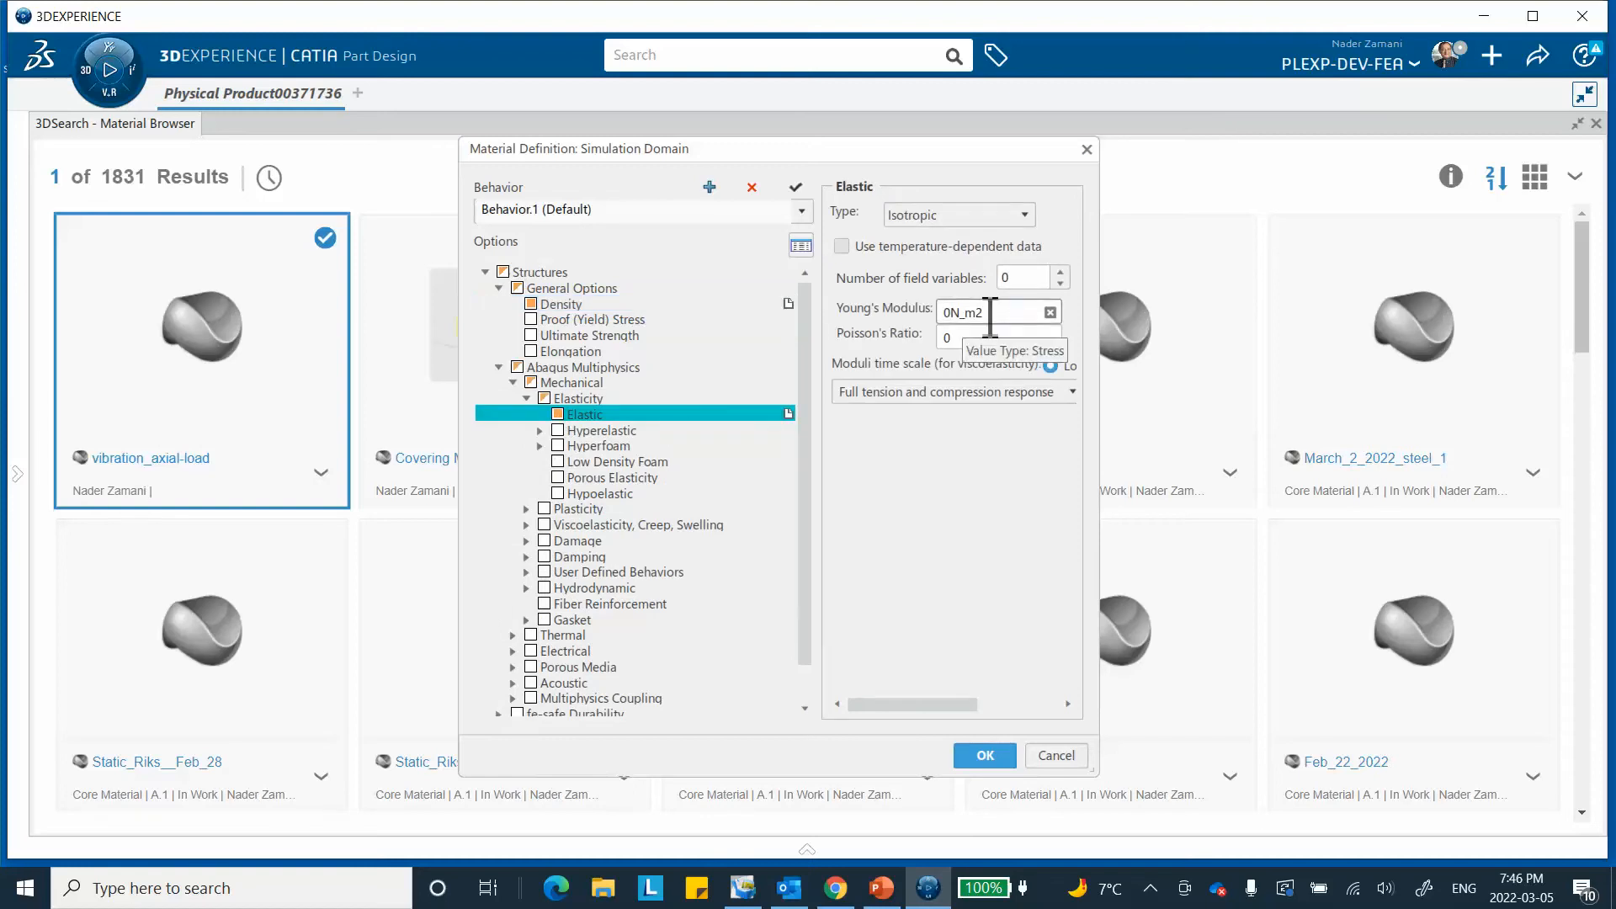
click(990, 313)
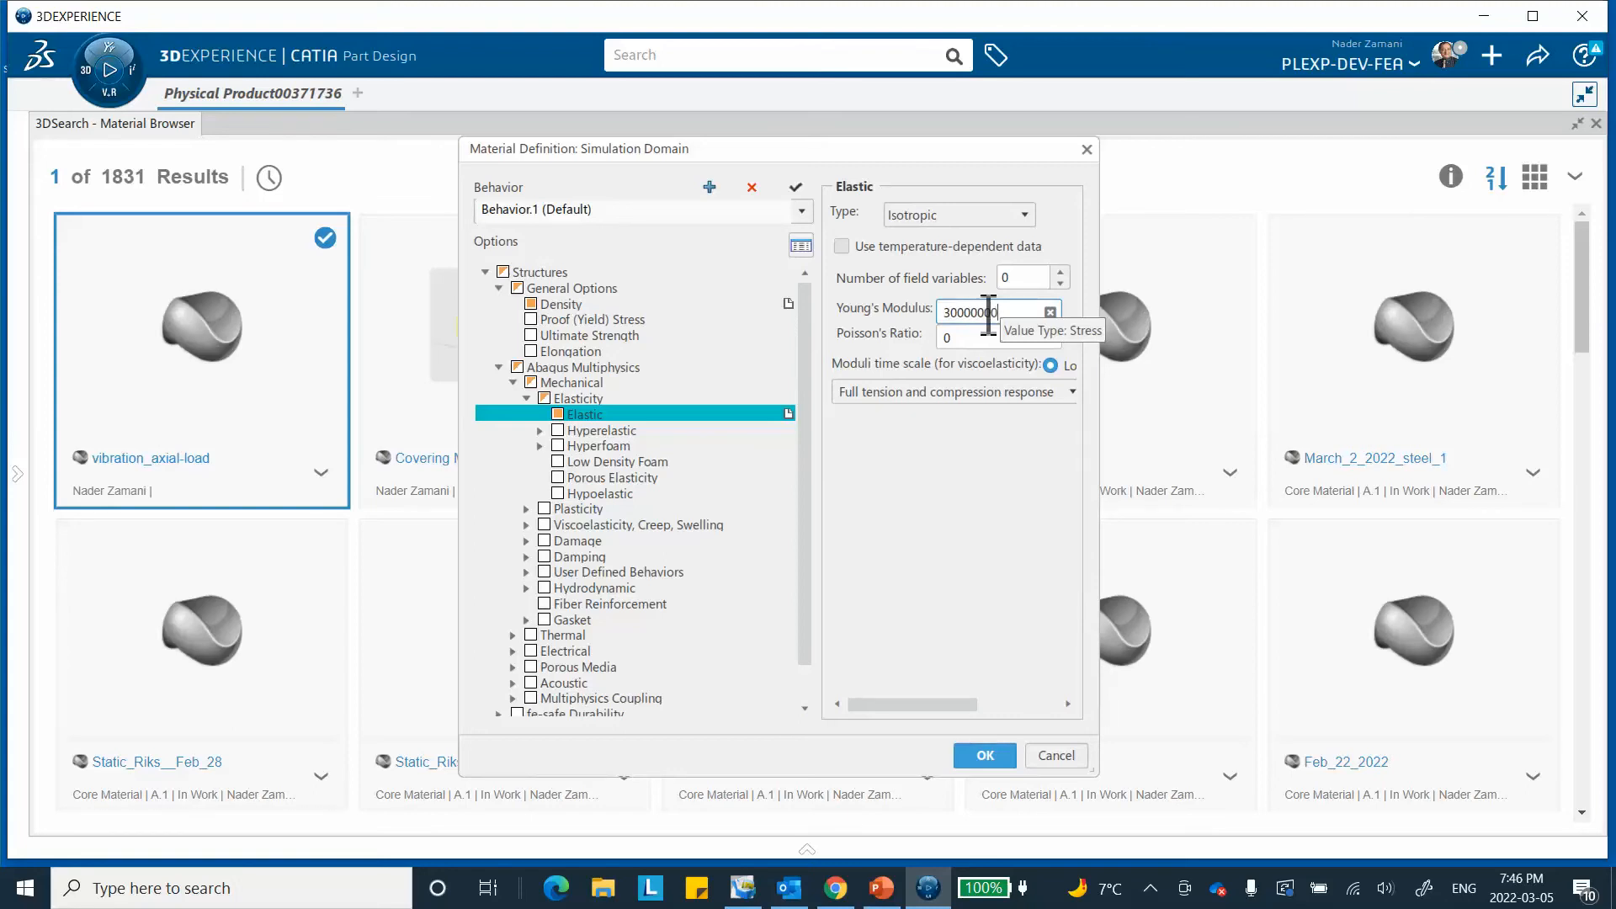
click(960, 321)
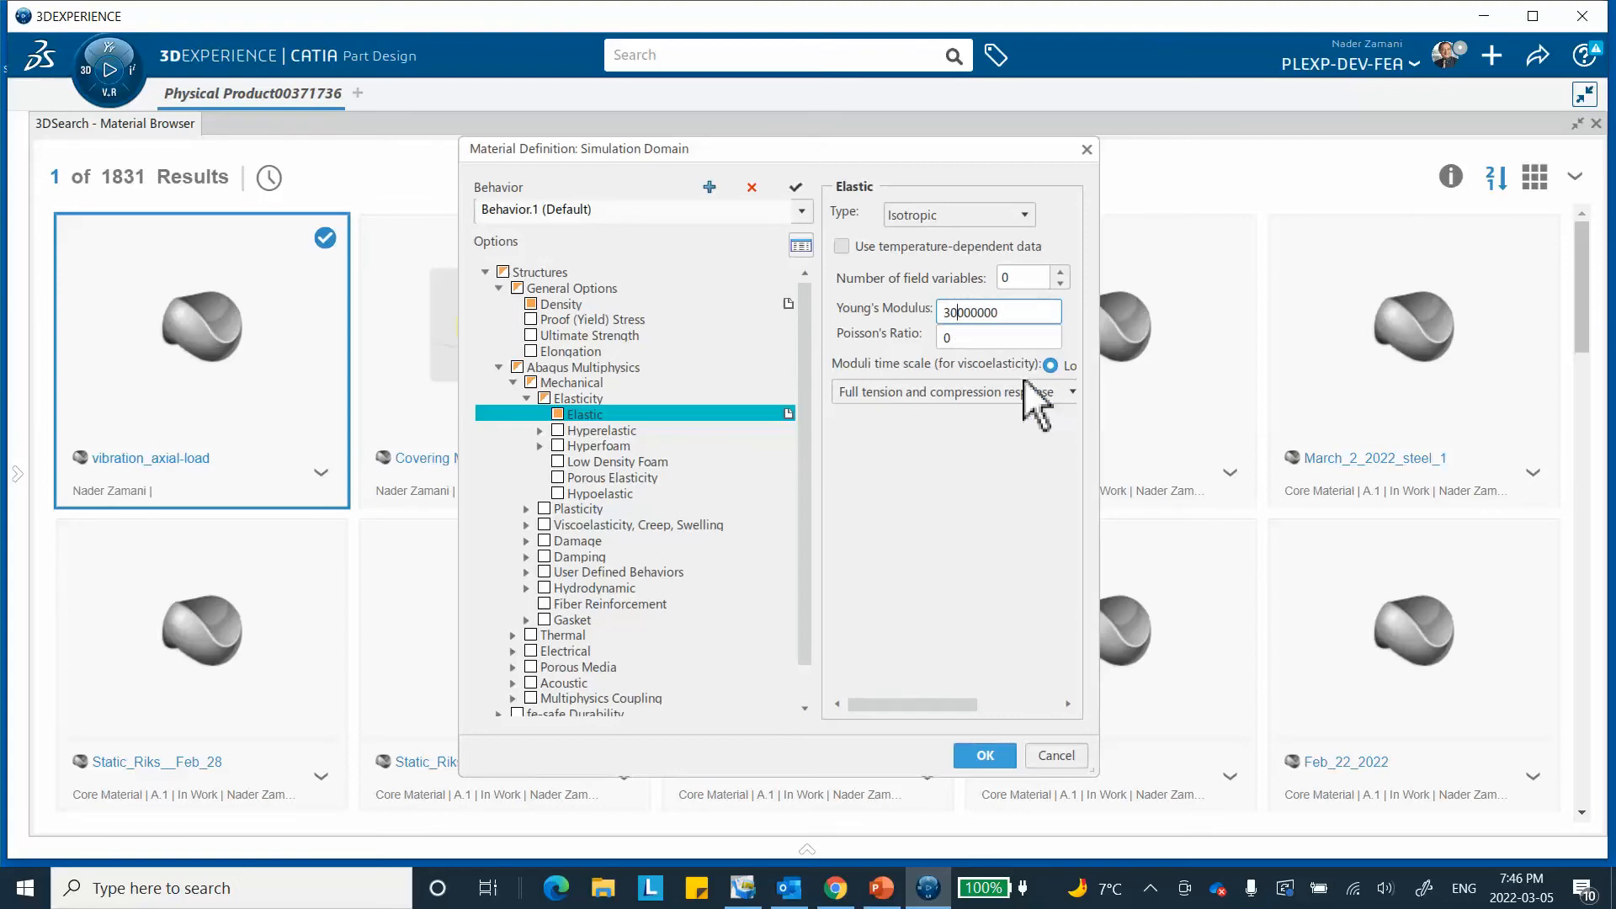
click(1010, 313)
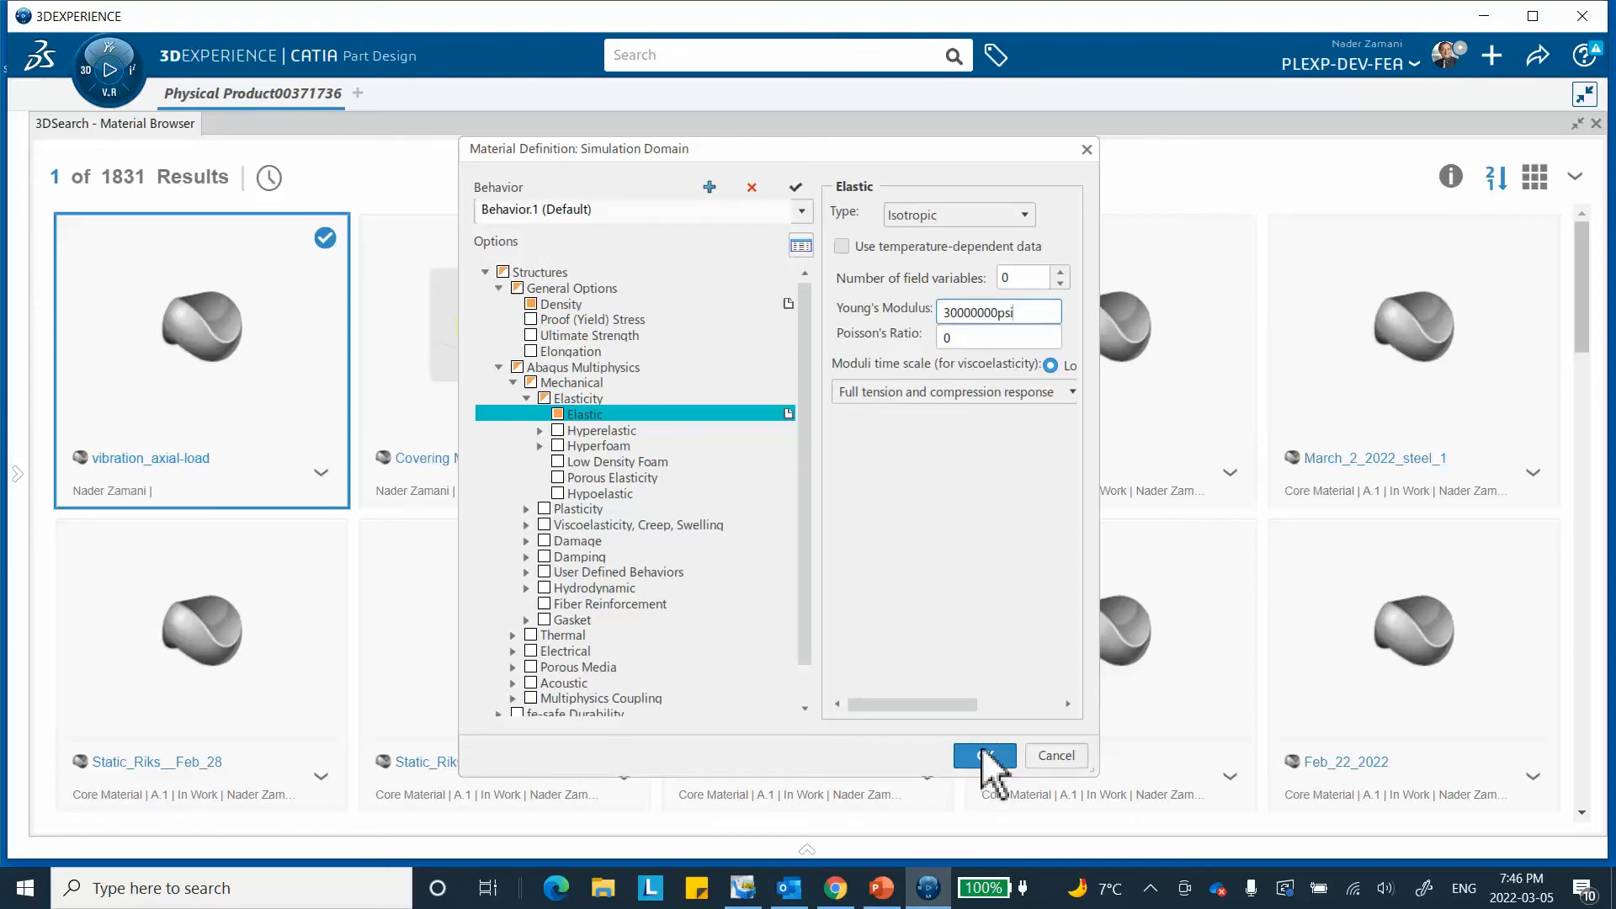
click(981, 746)
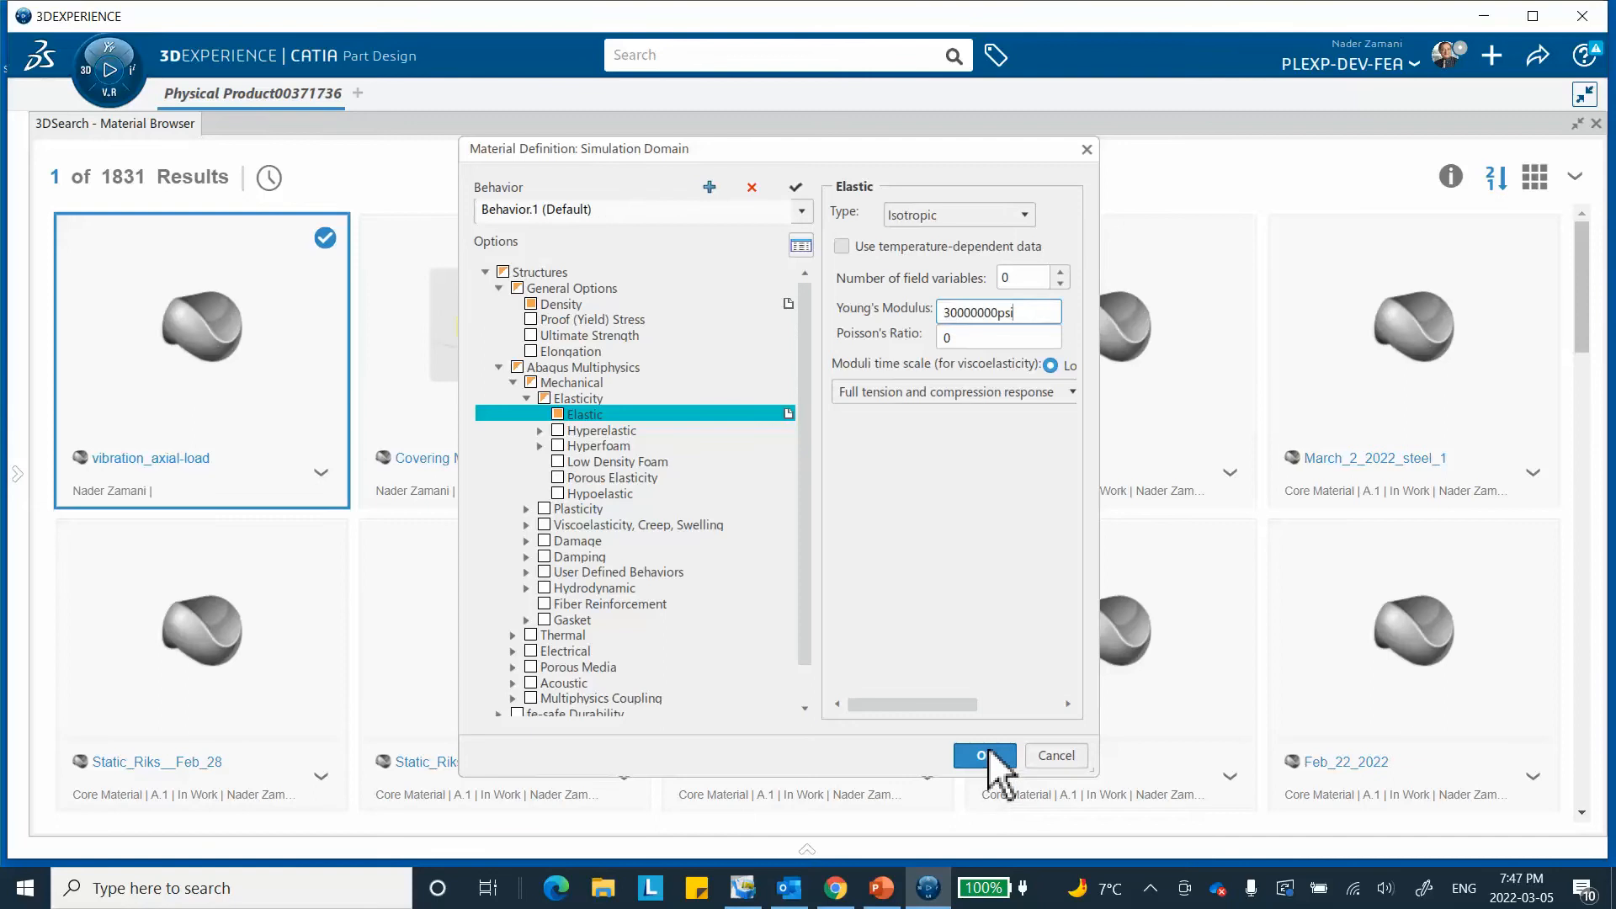
click(985, 758)
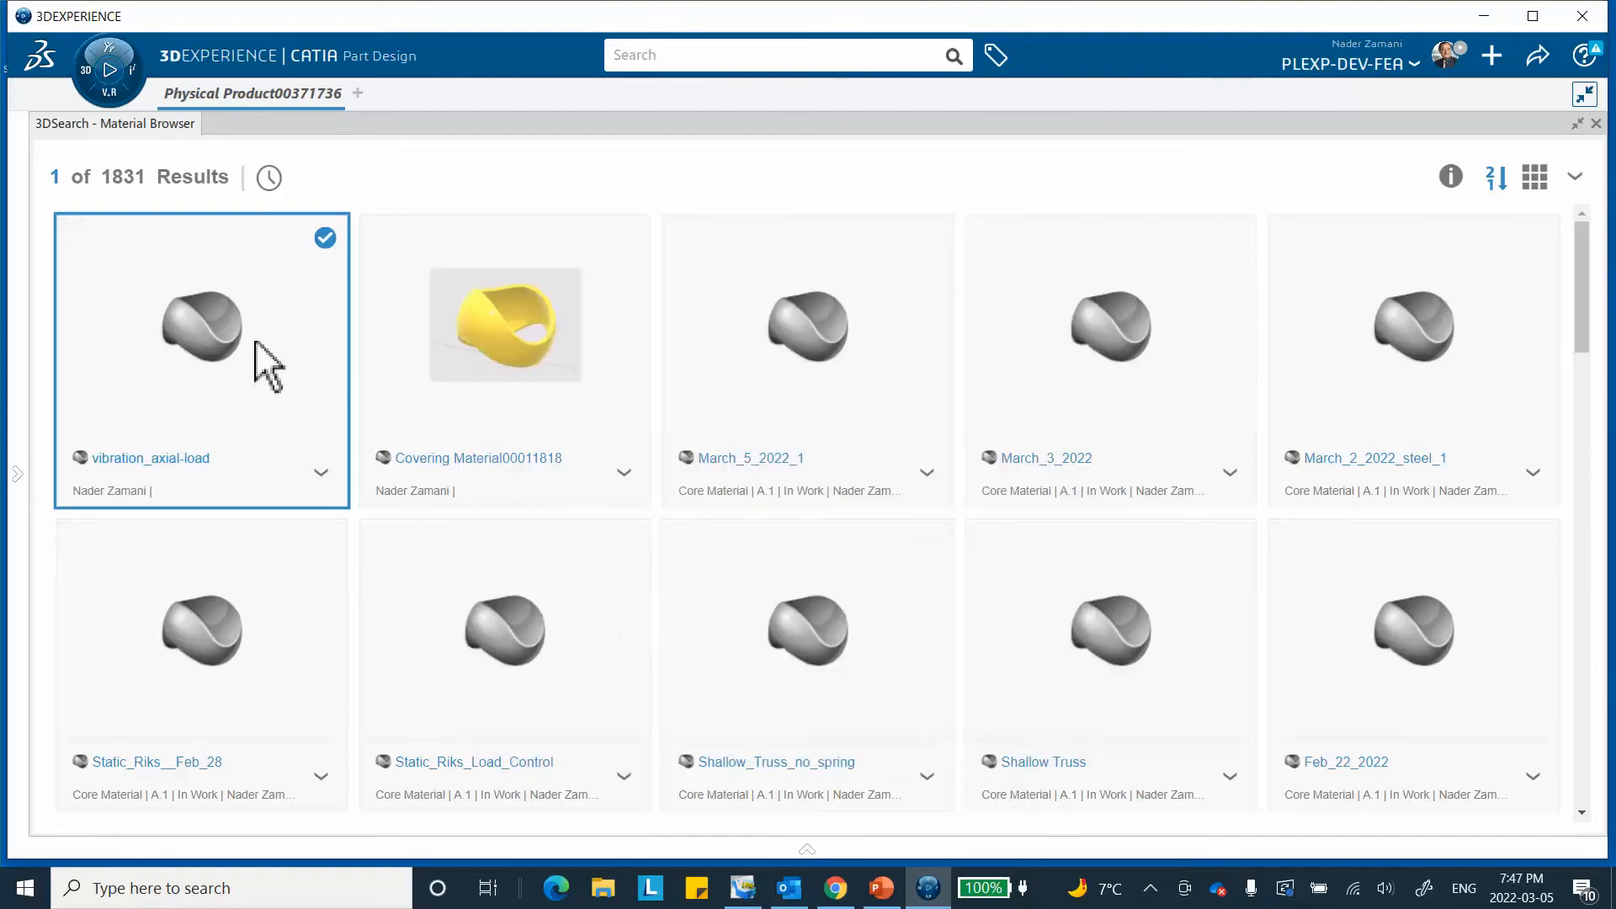
Step: Apply the vibration_axial-load core material to the root physical product and close the material browser
right_click(256, 353)
click(311, 395)
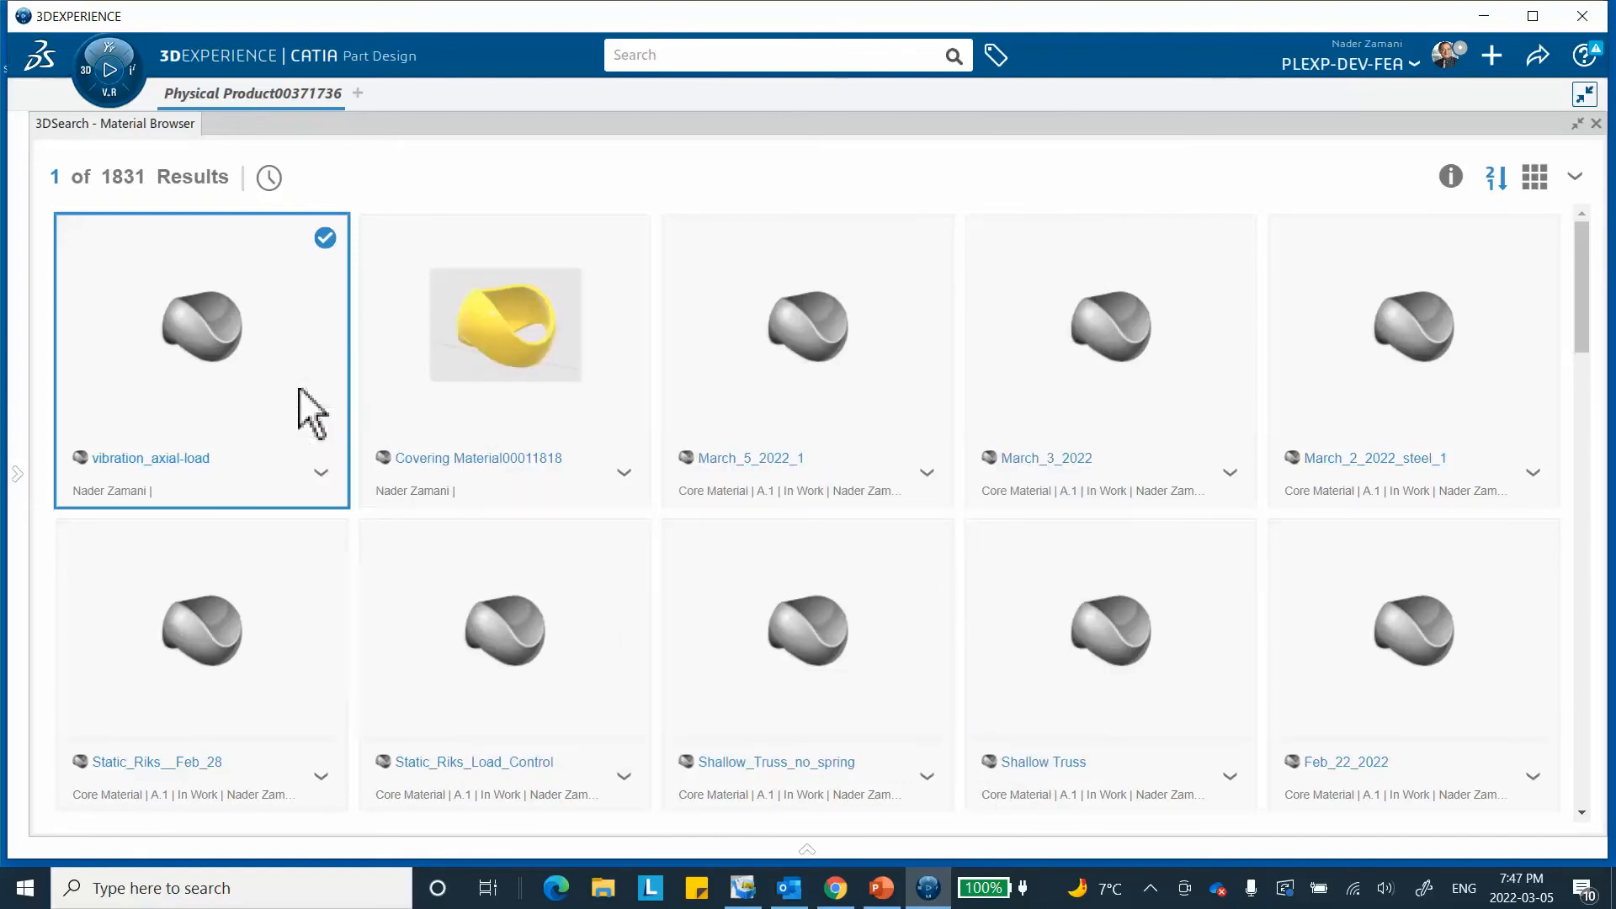
click(1595, 124)
click(186, 172)
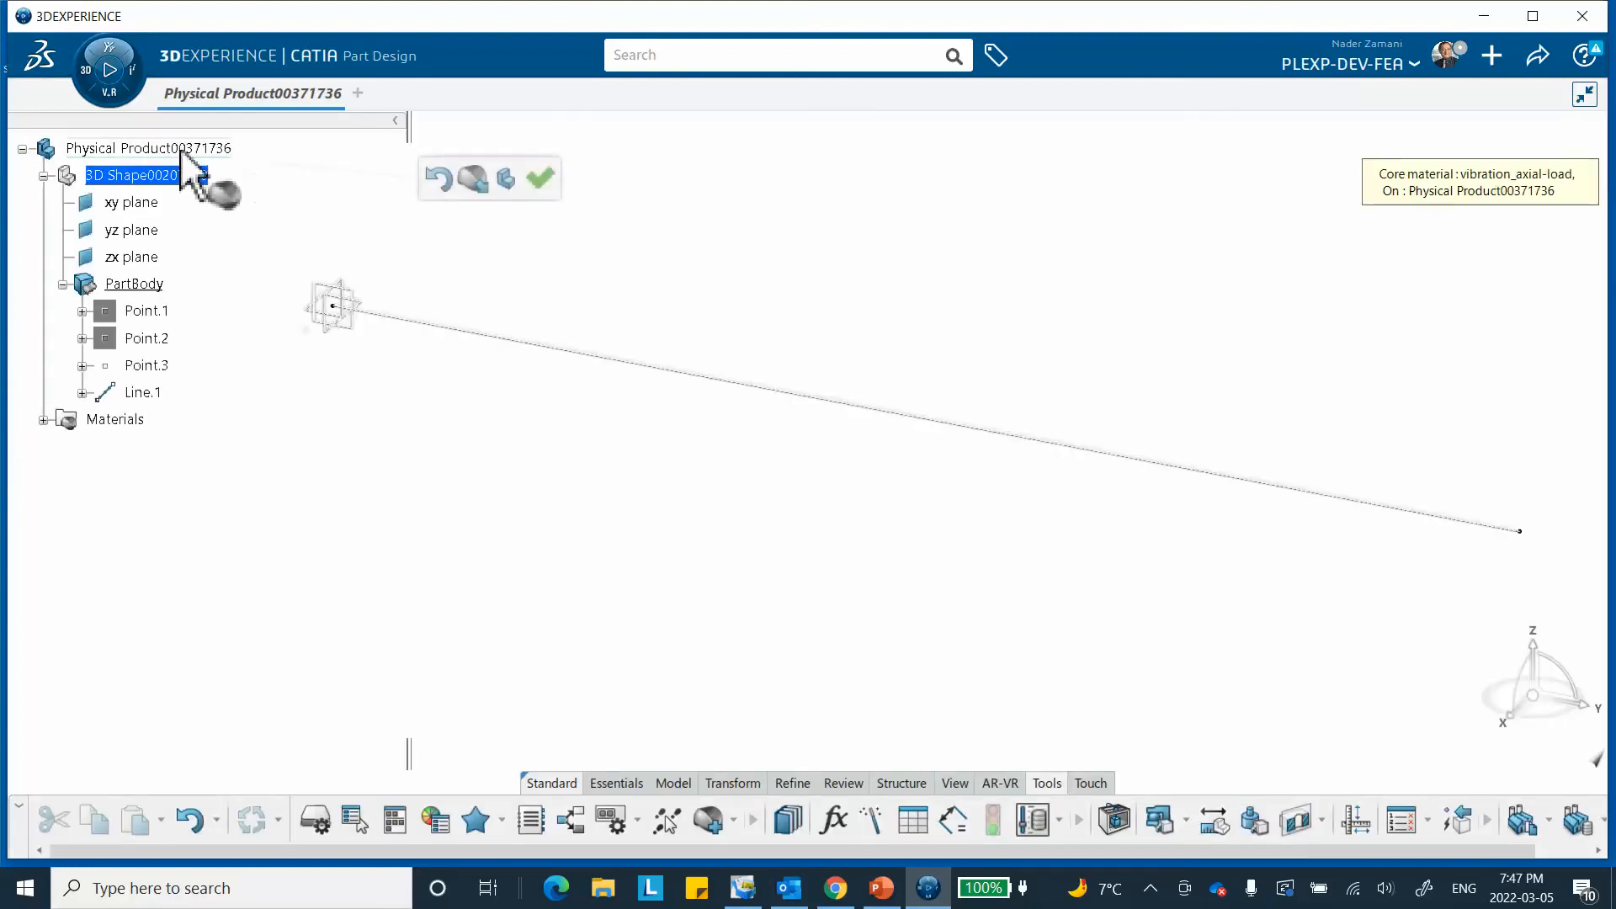
click(540, 178)
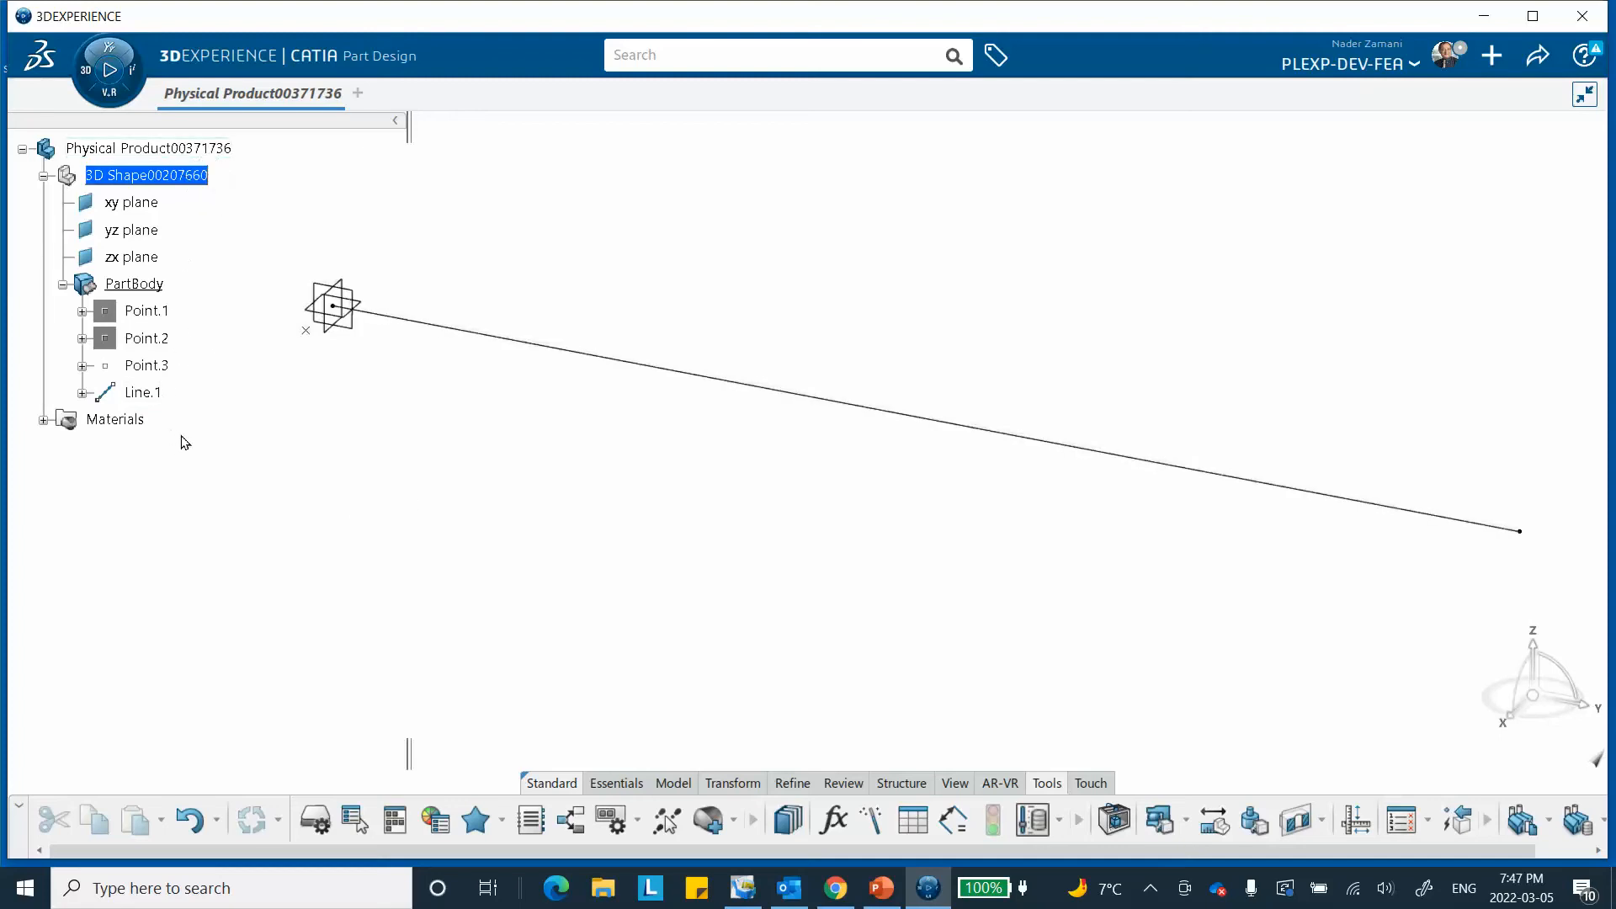
Step: Prefix the physical product's title with SS_Beam_Axial_Load_ in its properties
right_click(173, 152)
click(278, 250)
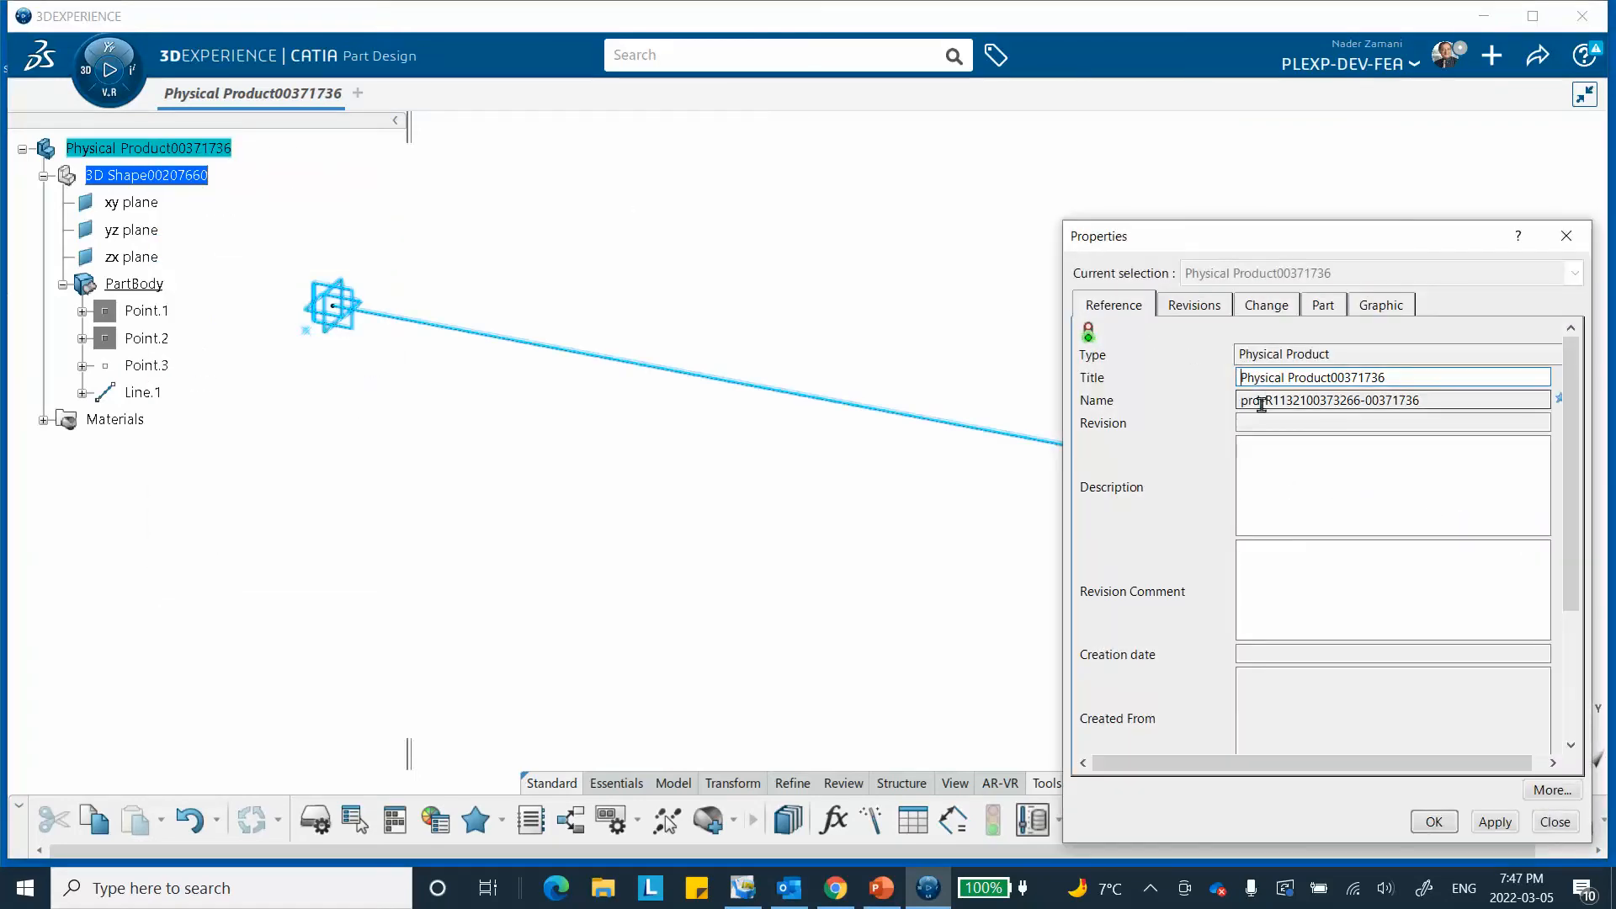
text(SS_)
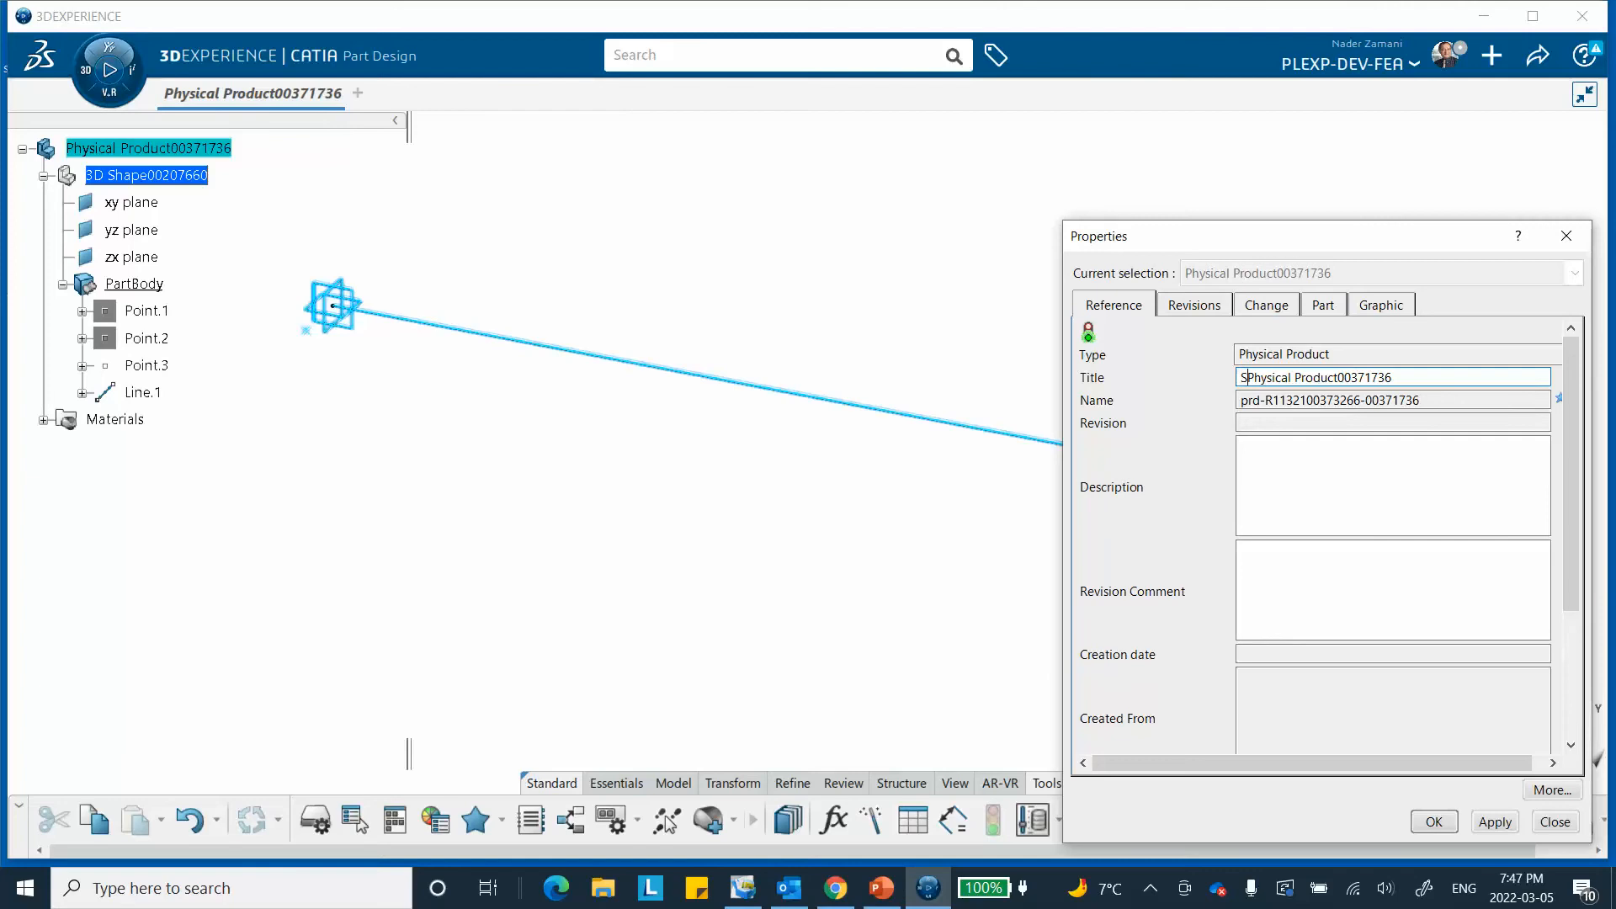
text(Beam_Axial_Load_)
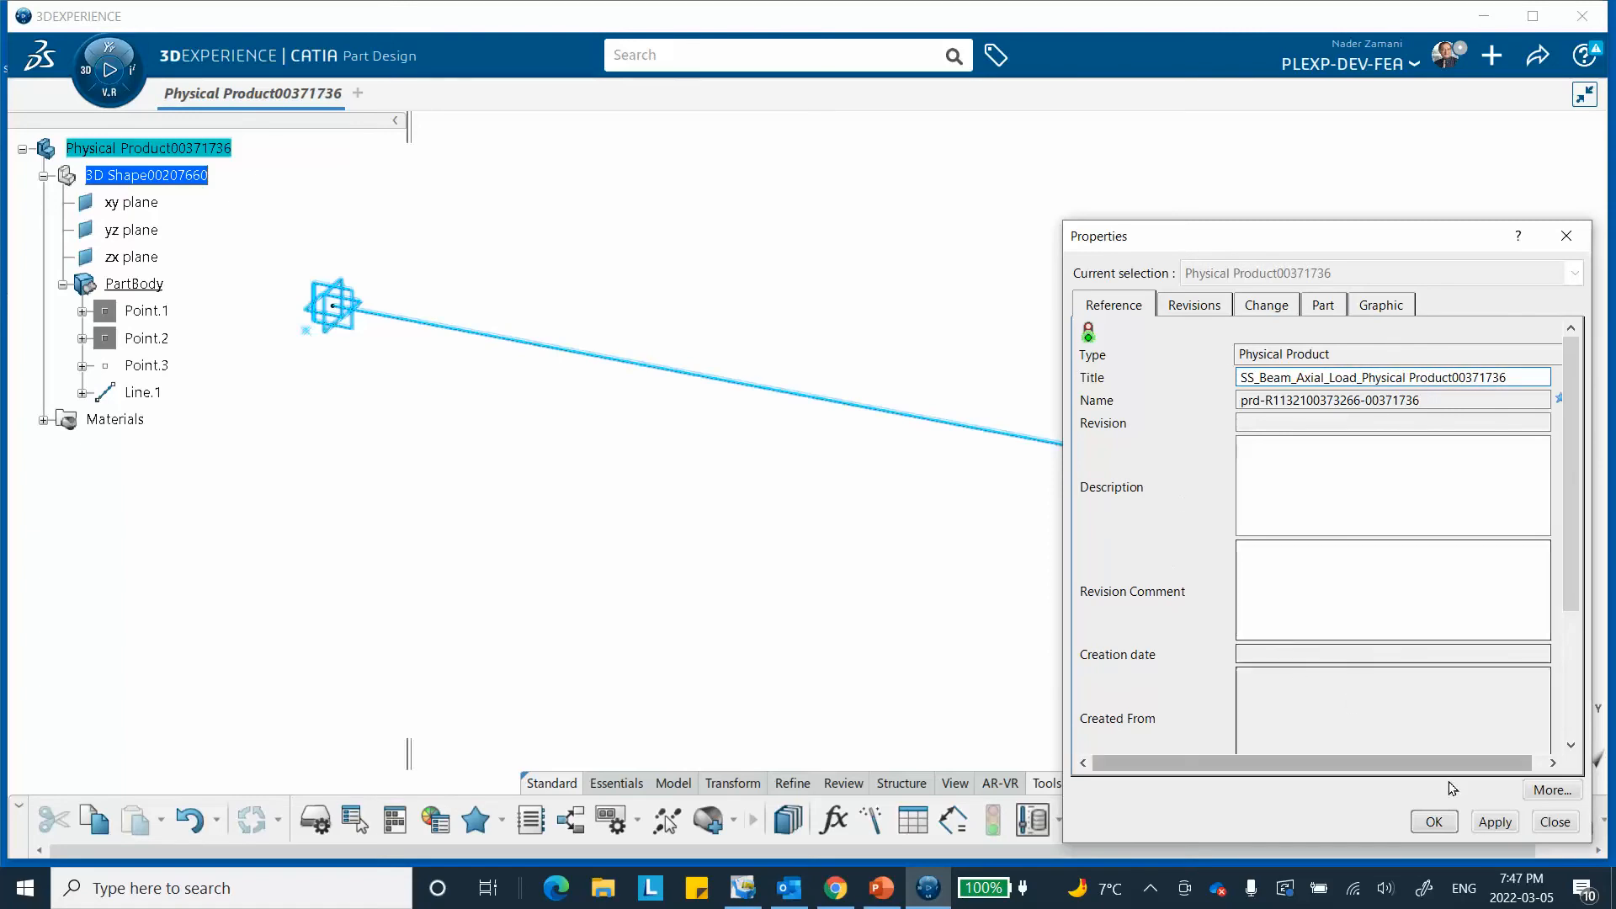
click(1434, 821)
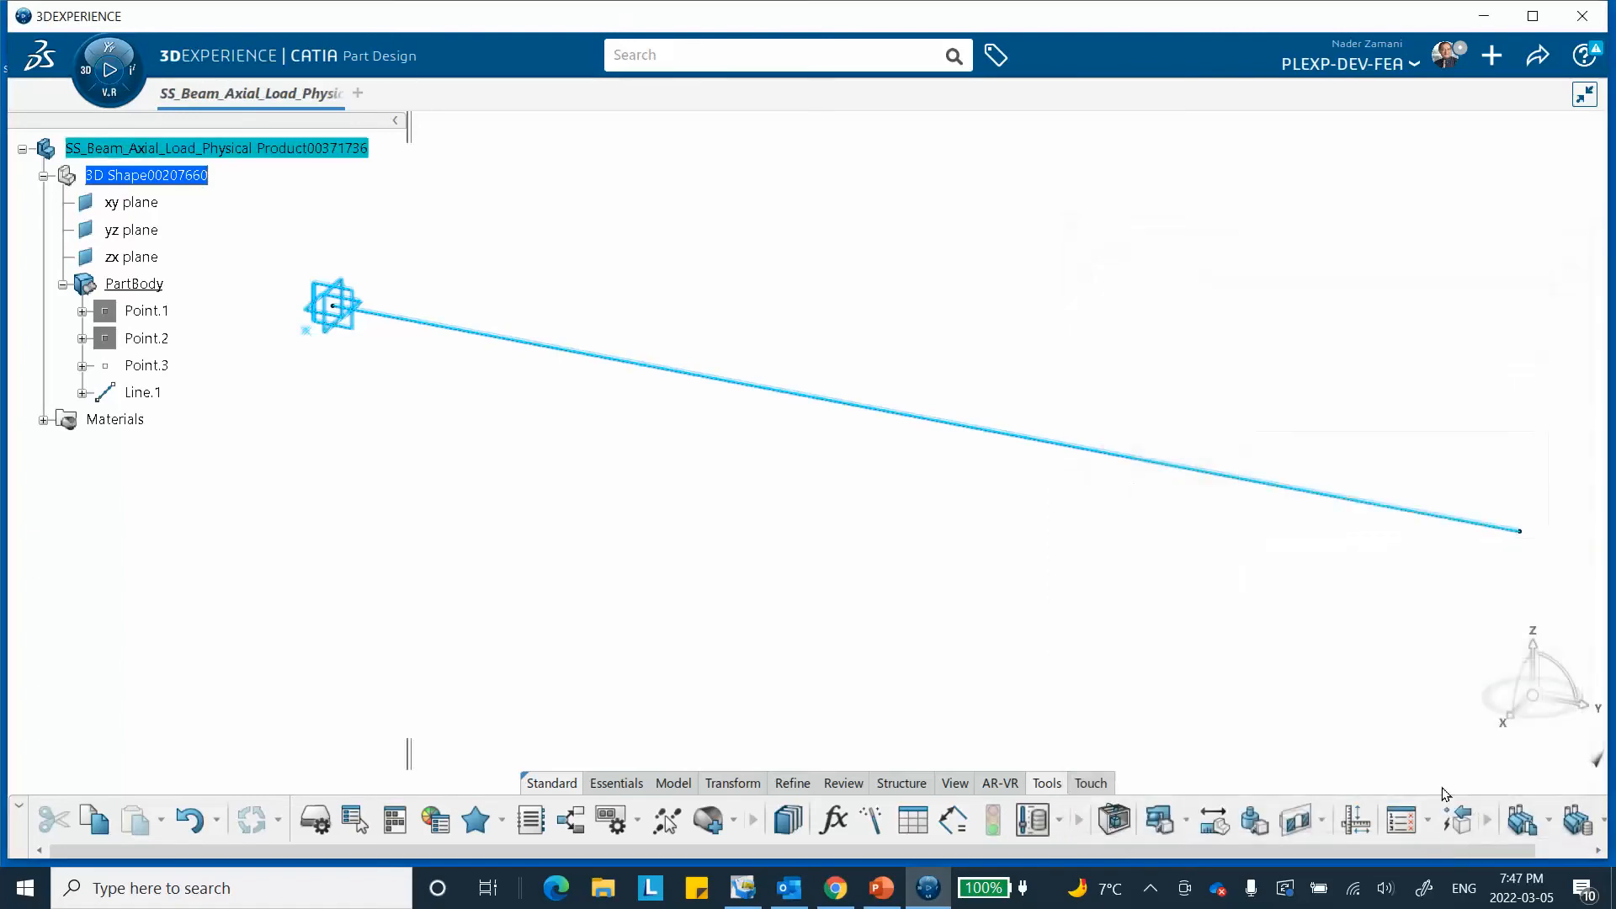
Step: Save the retitled beam product and clear its selection
click(1538, 56)
click(1448, 94)
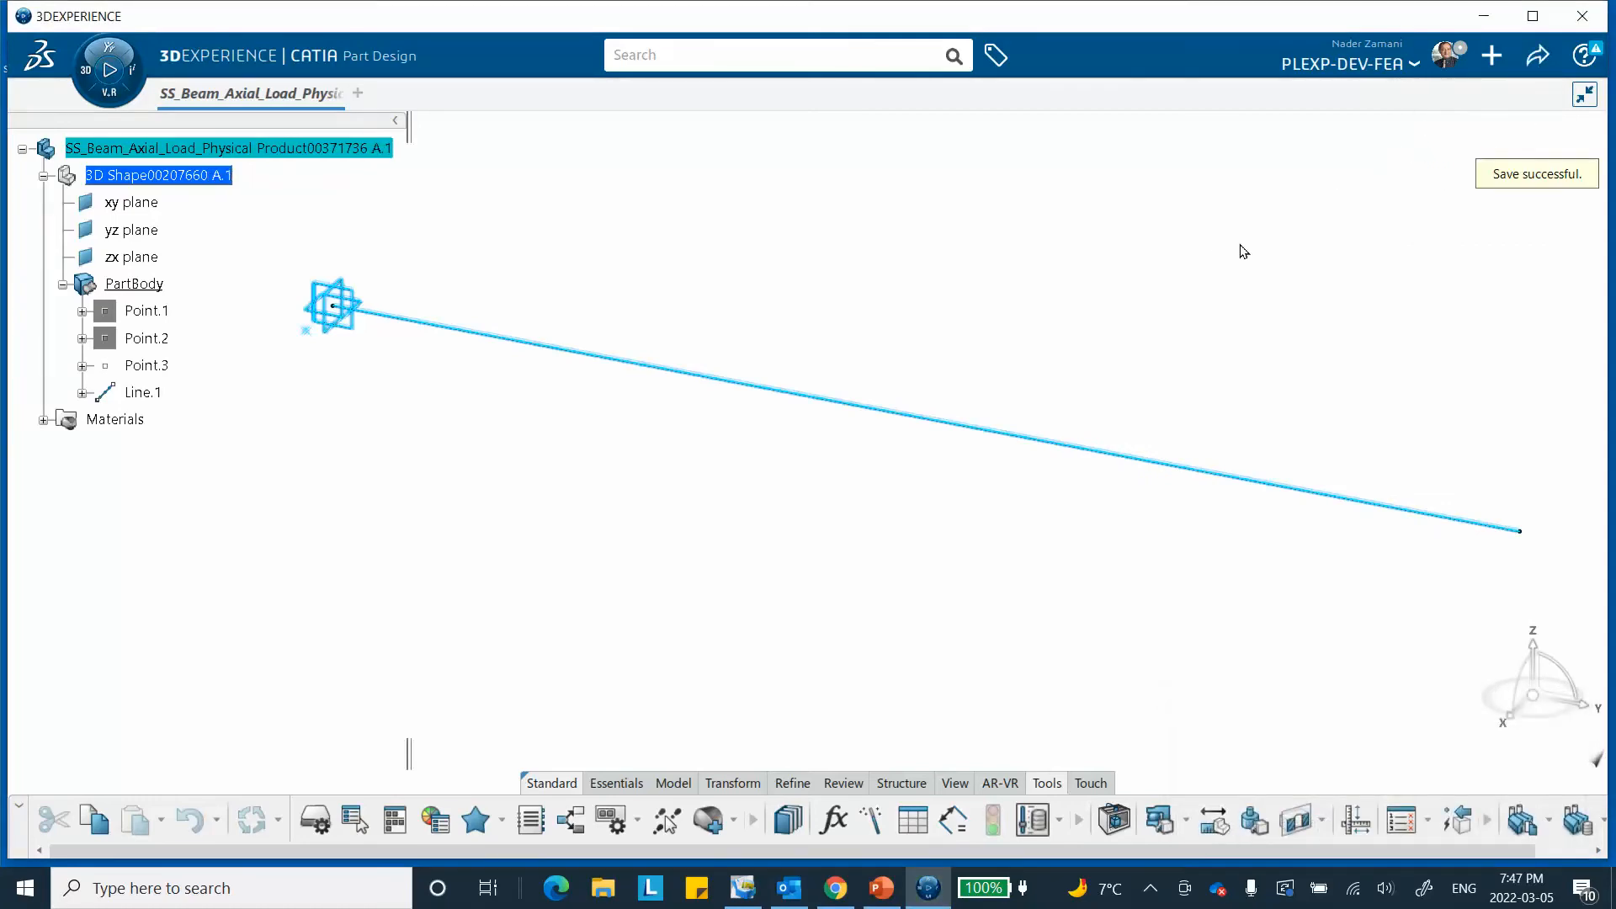
click(157, 541)
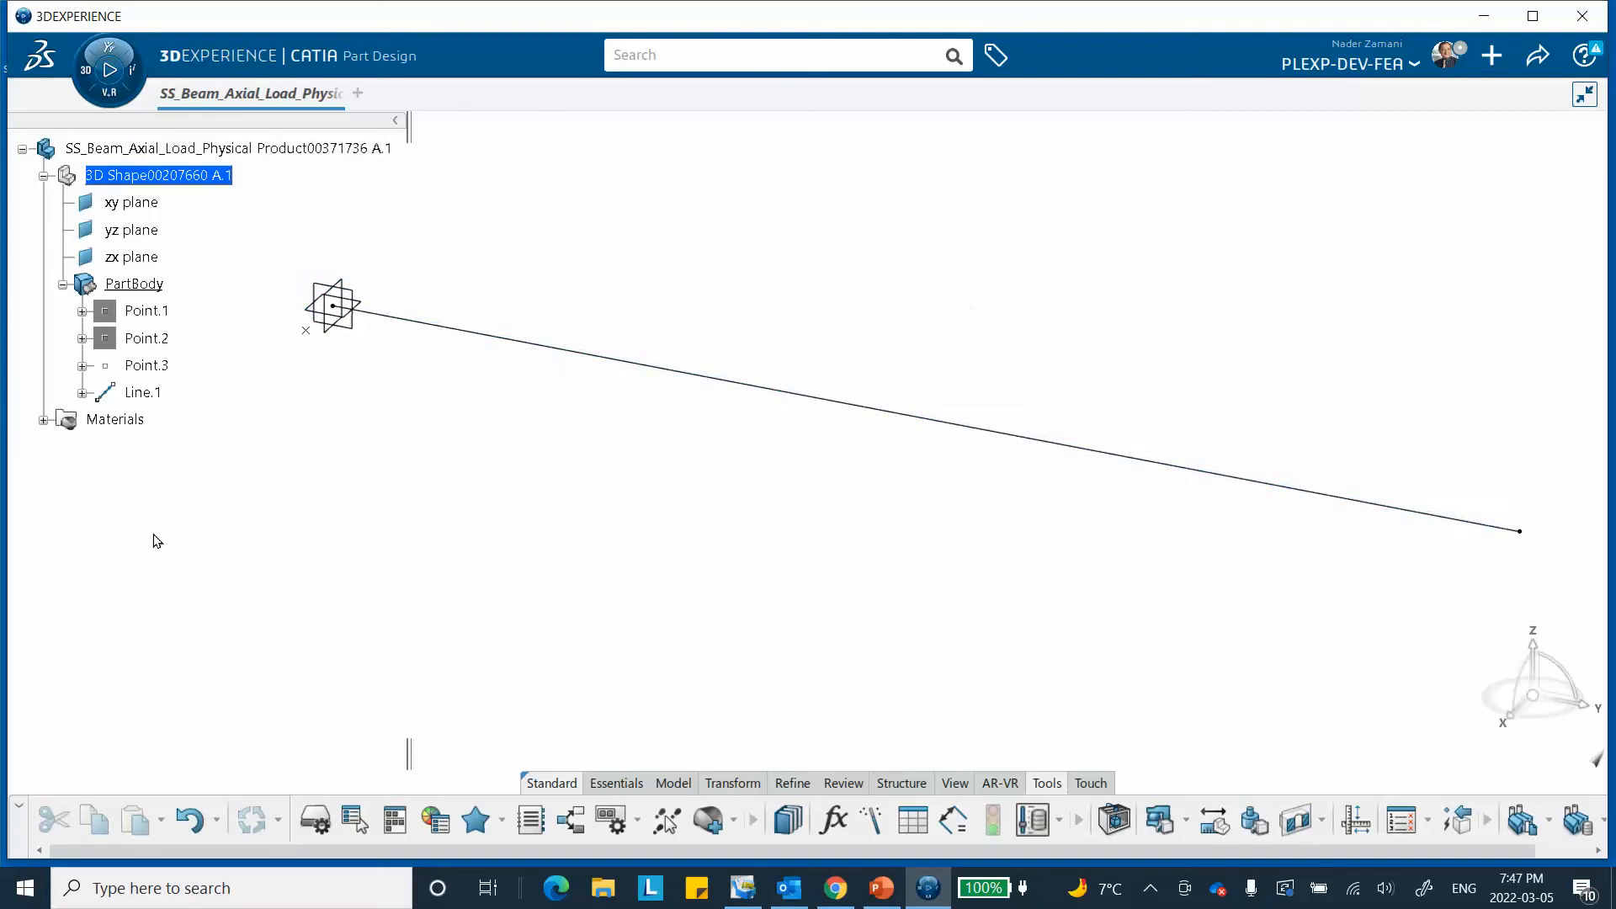
Step: Switch to Structural Model Creation and create an empty FEM for the beam product
click(84, 77)
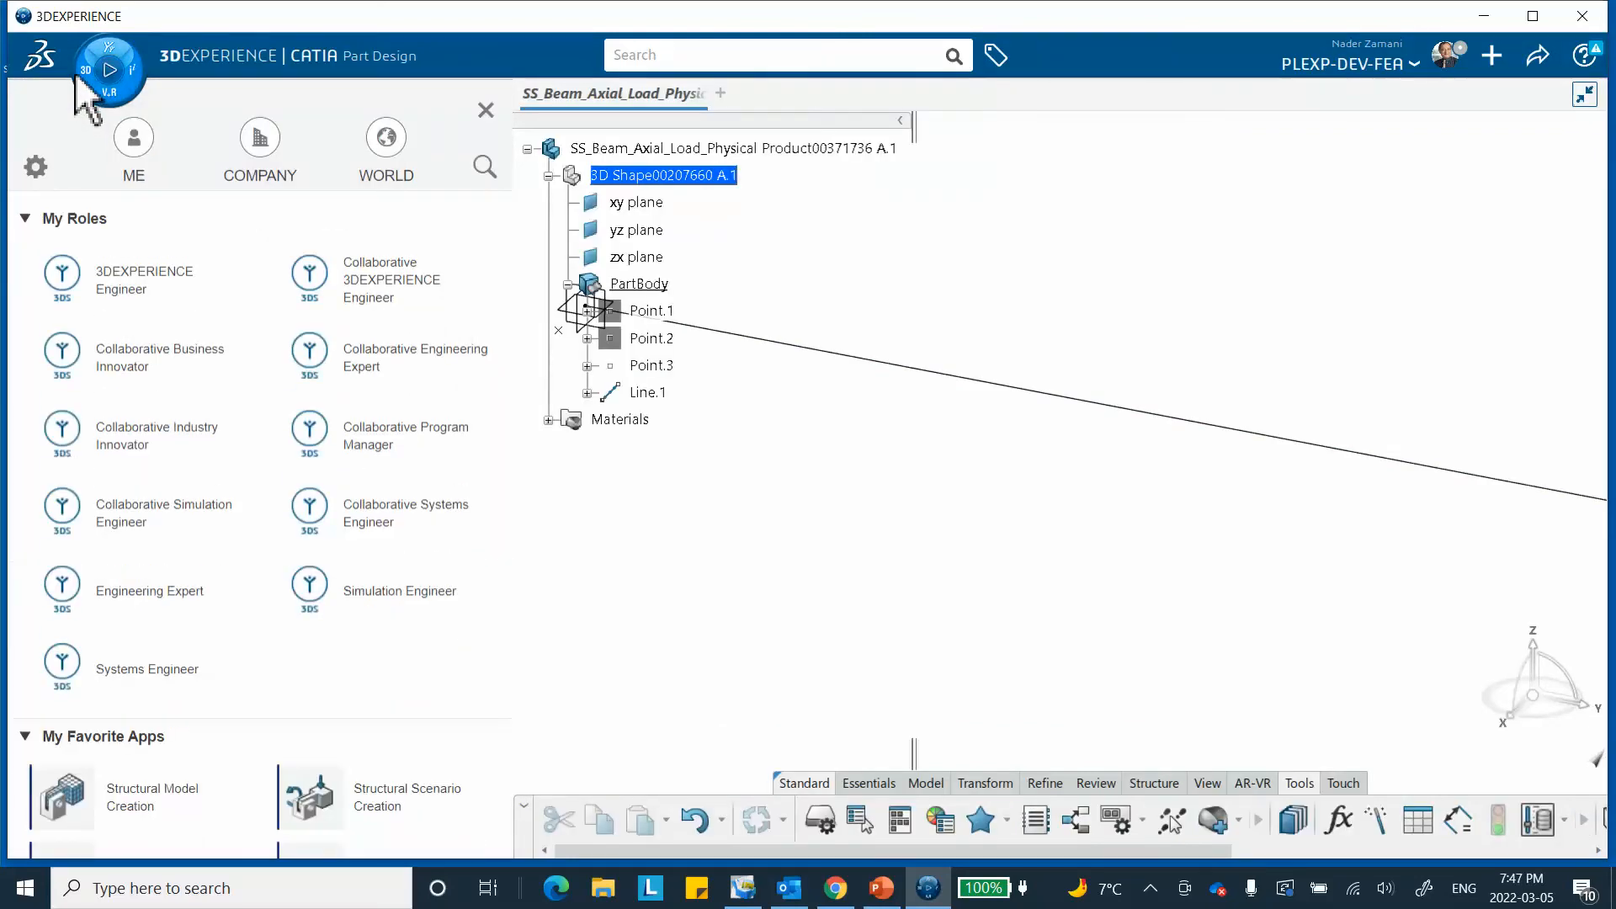
scroll(145, 706, down, 2)
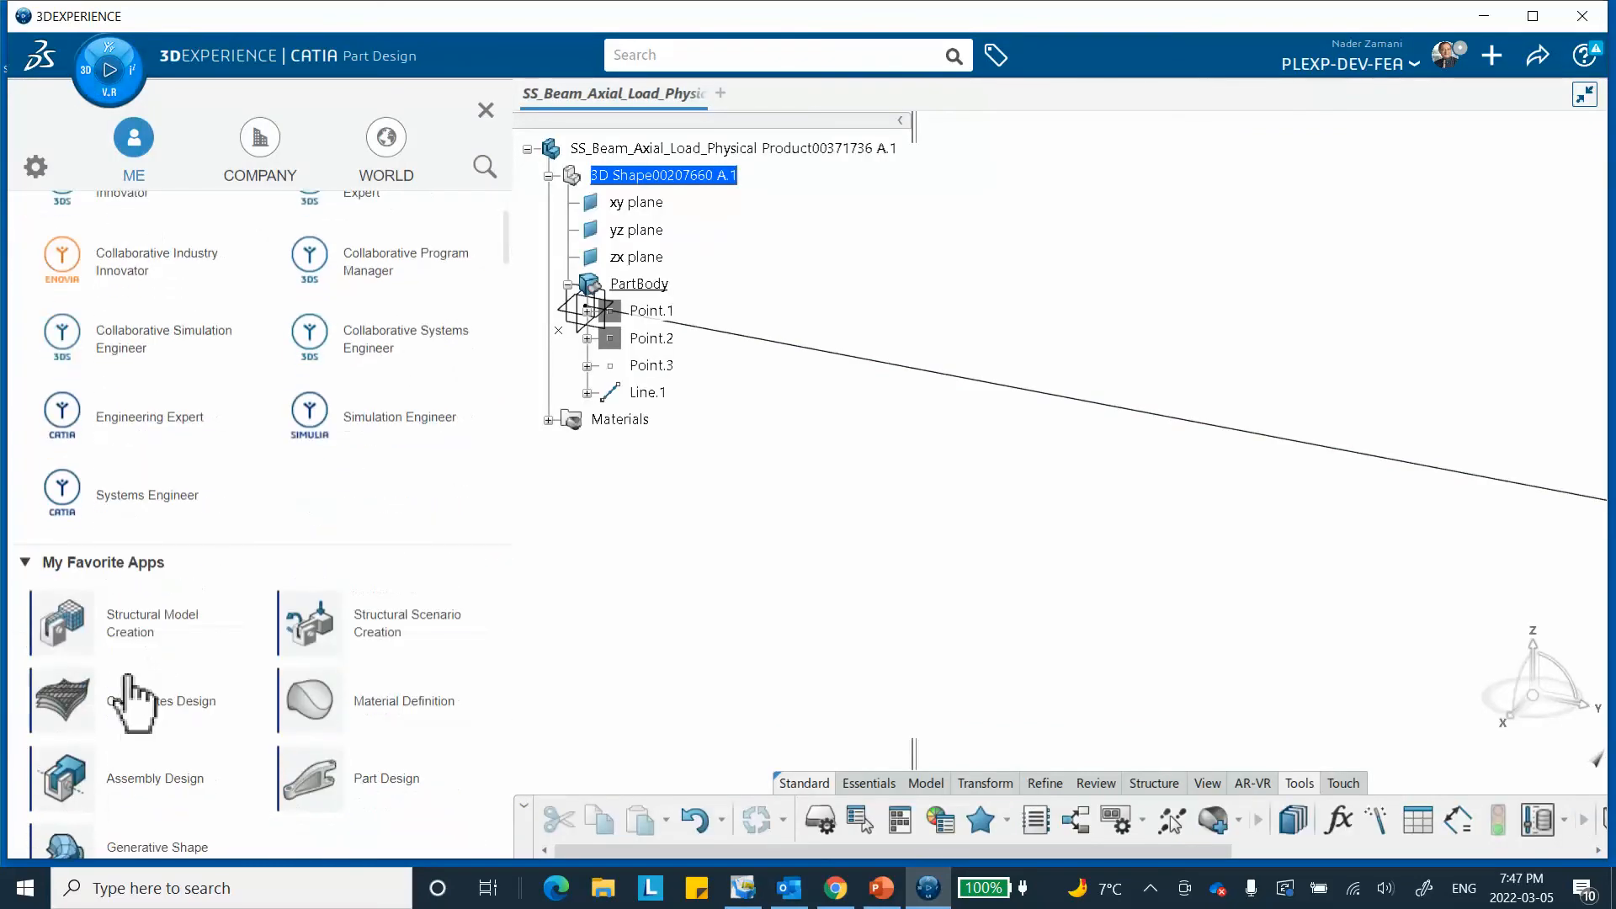
click(149, 628)
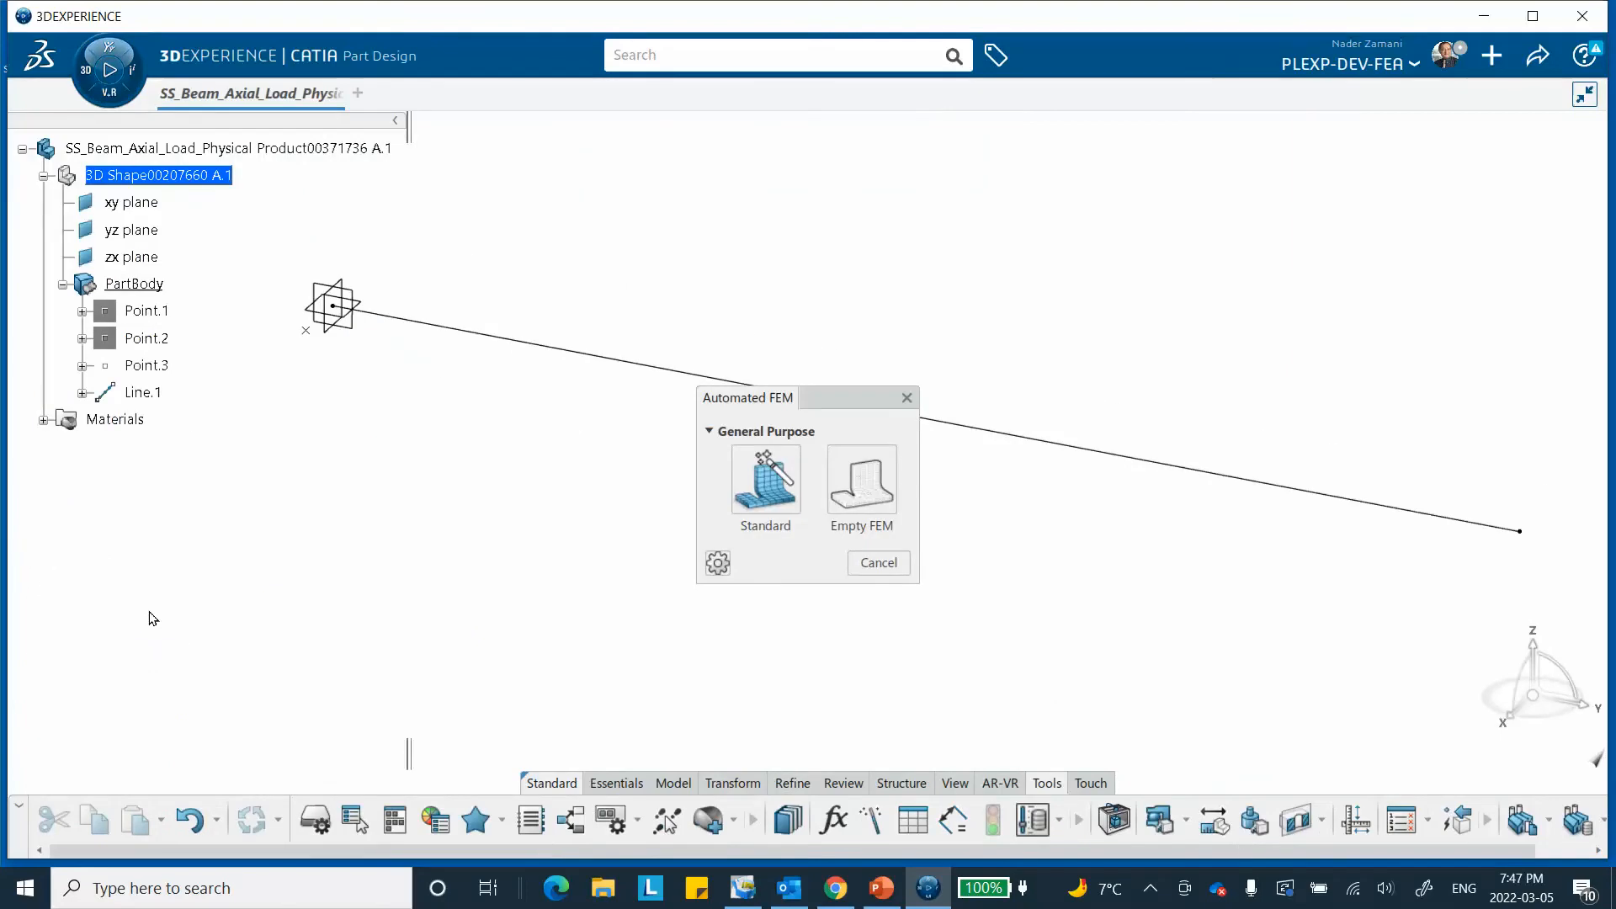
click(857, 500)
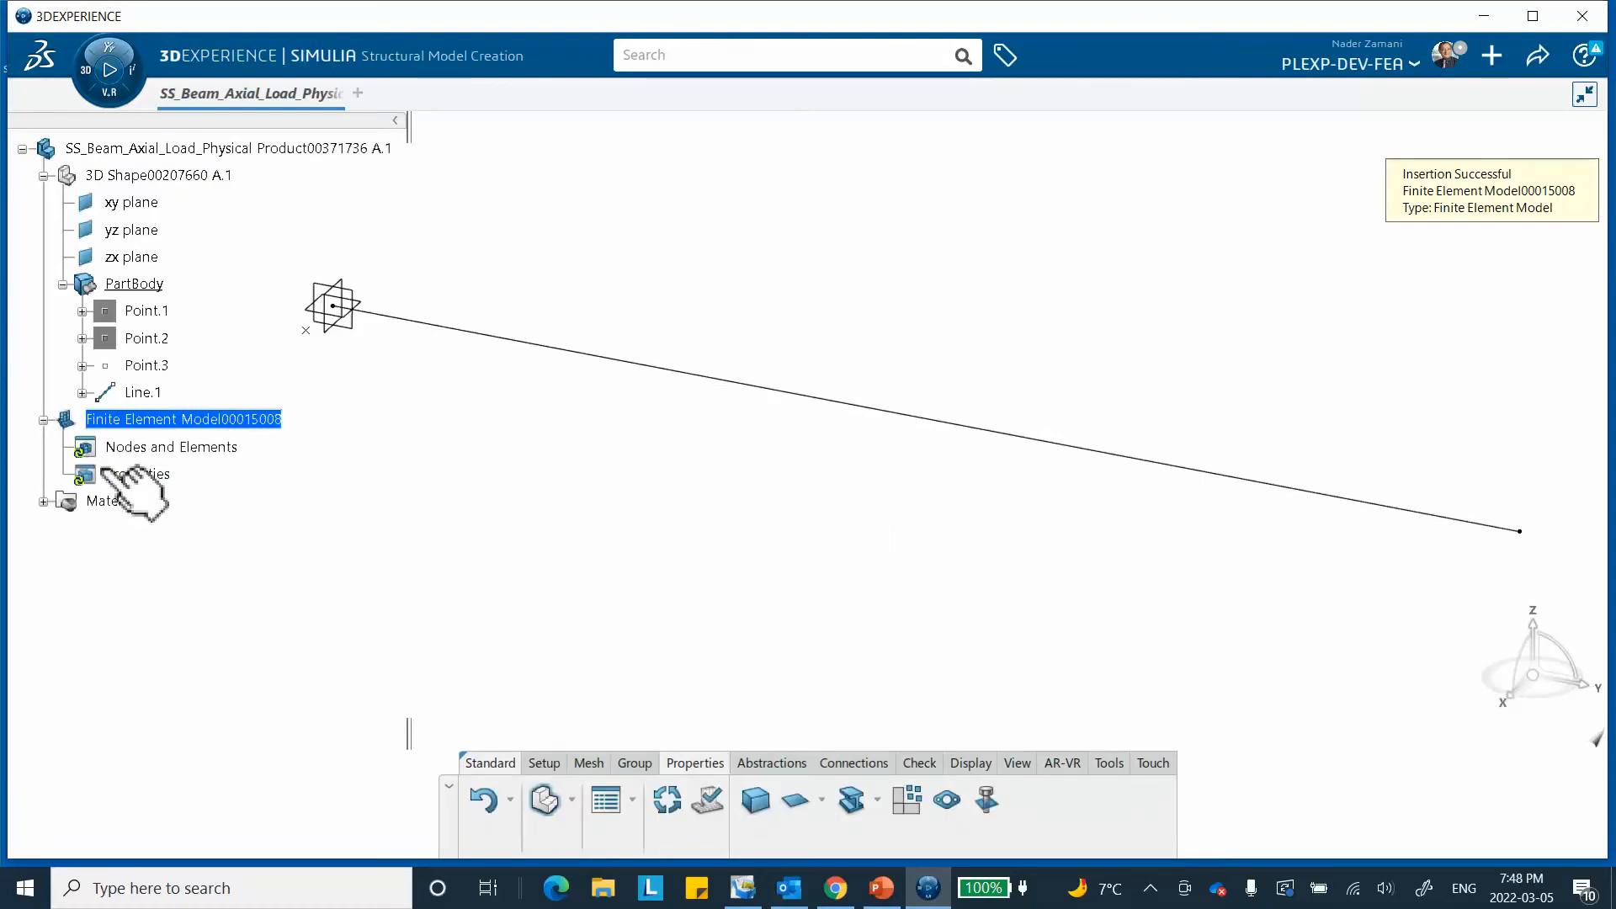
Step: Create a beam mesh on PartBody with linear elements, mesh size 1 in and absolute sag 0 in
click(590, 763)
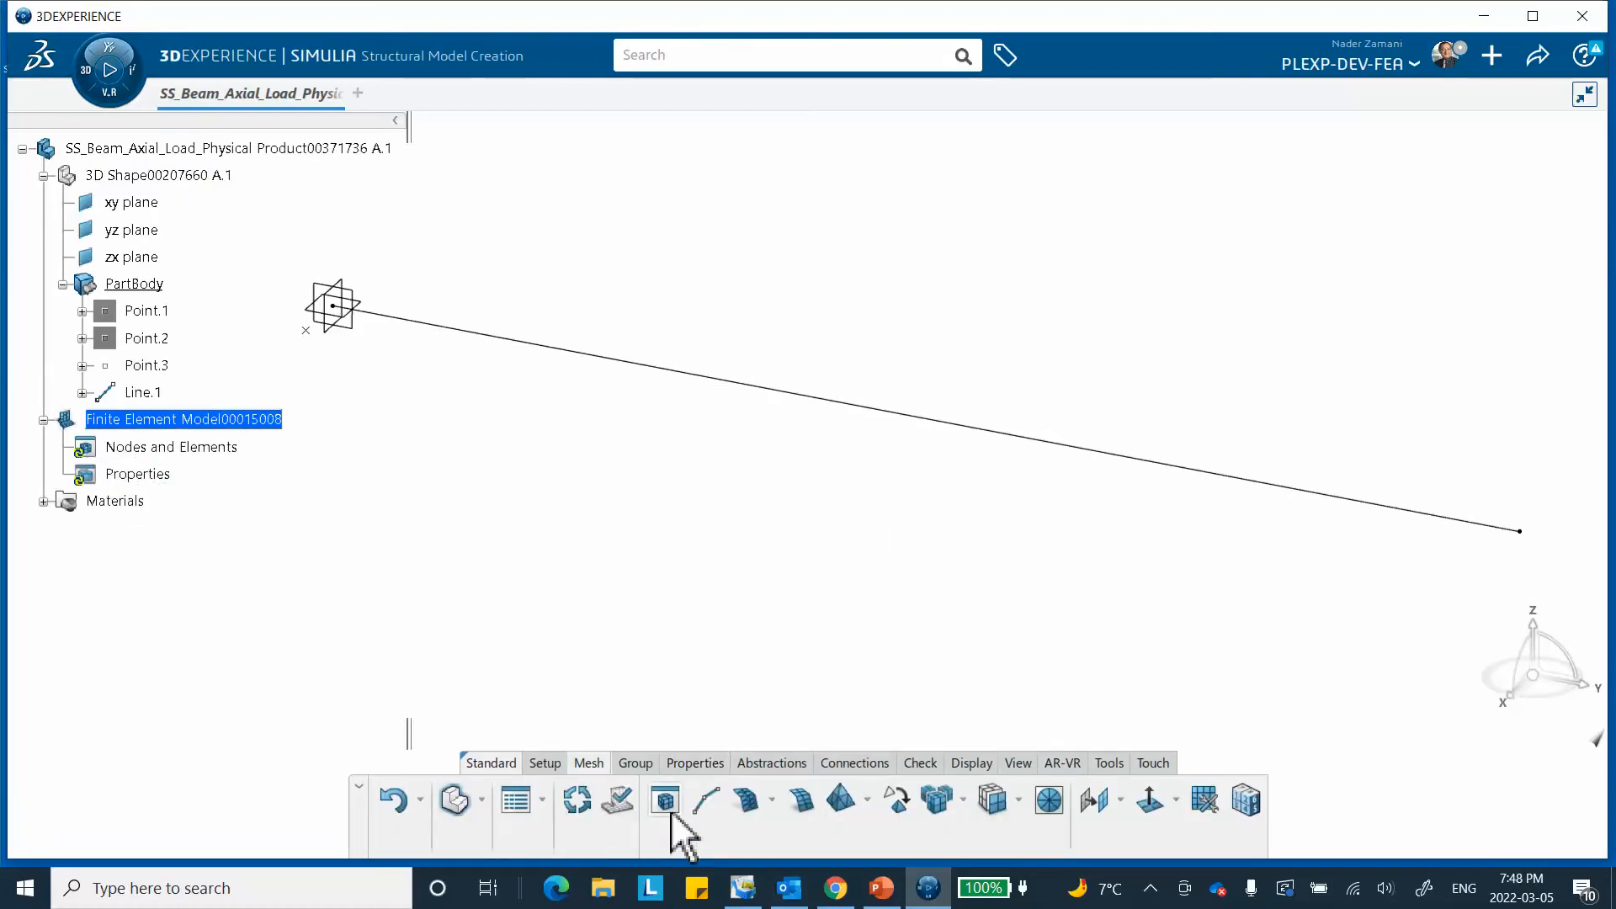
click(697, 810)
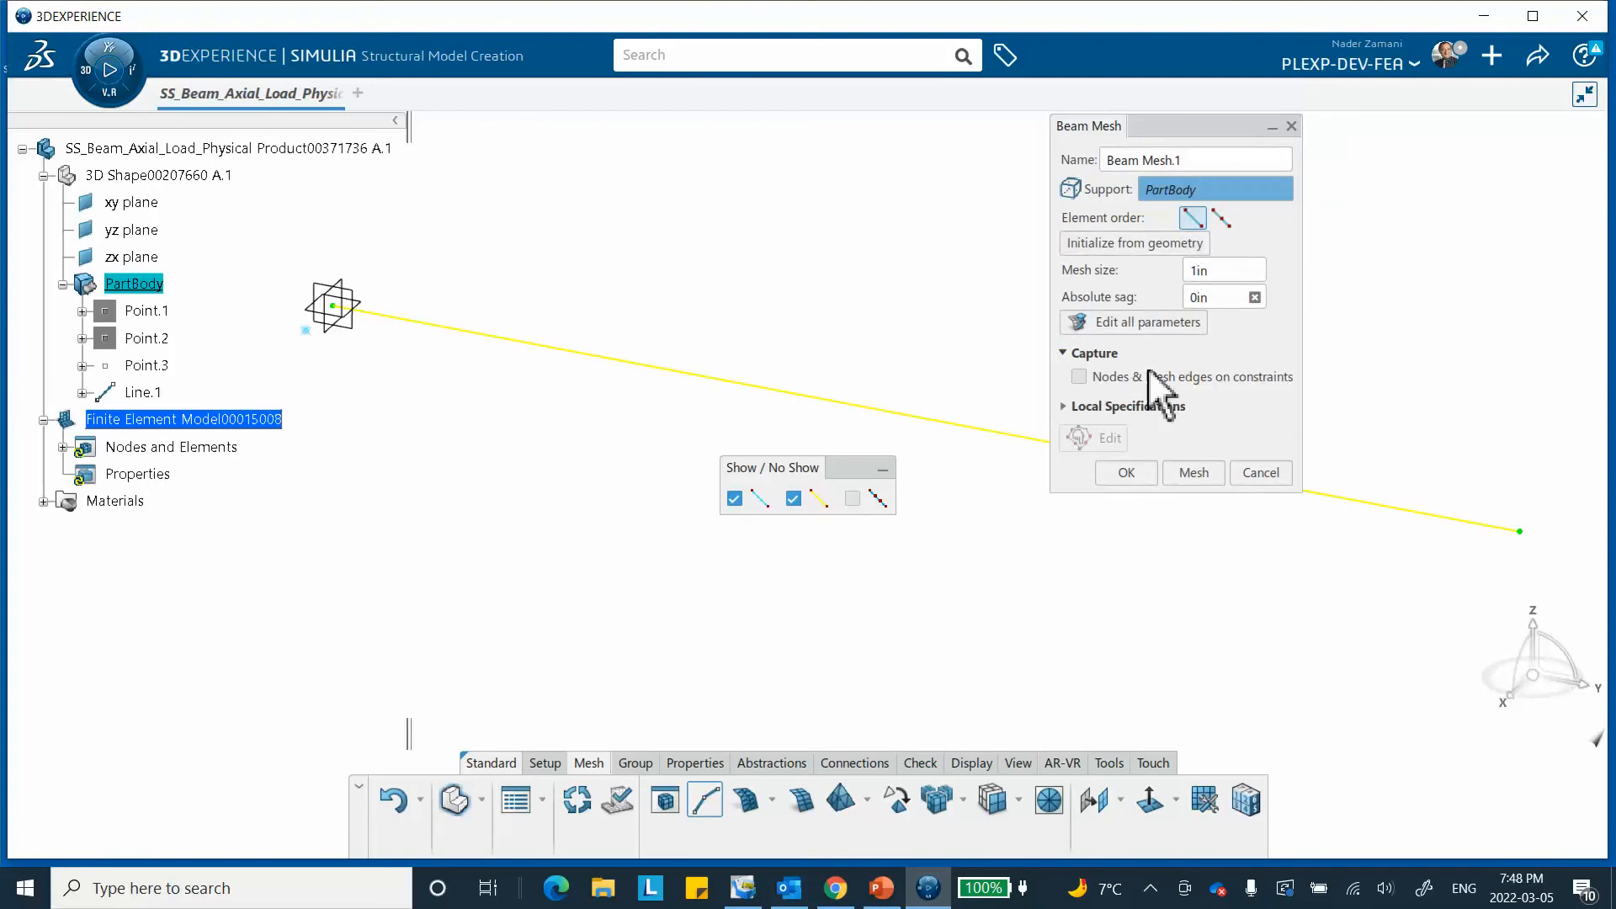
click(1126, 473)
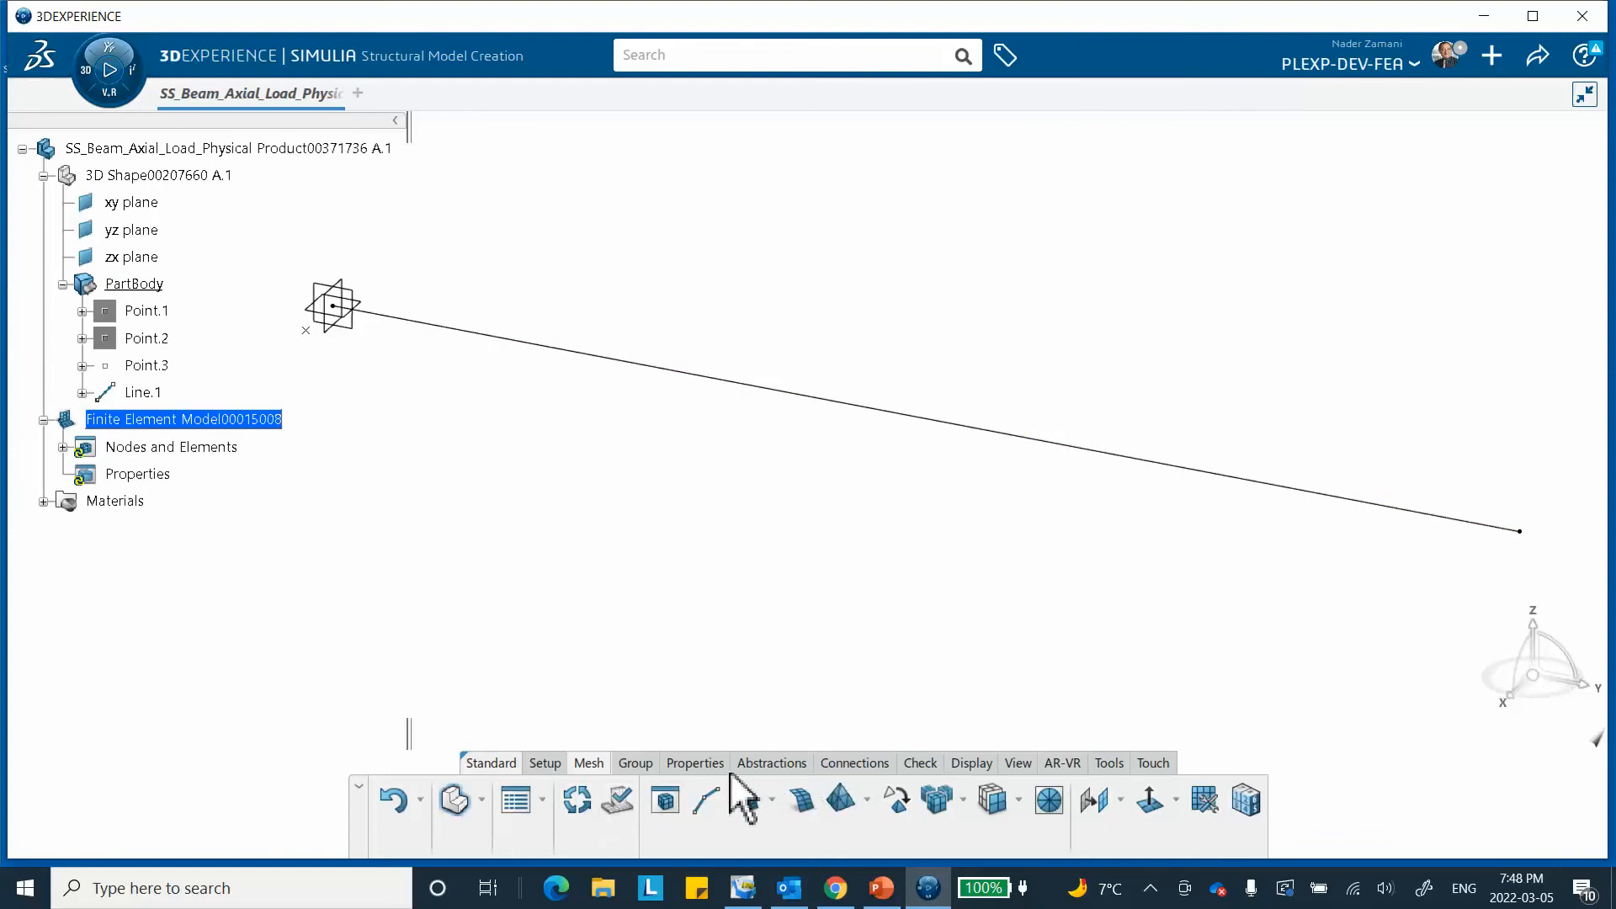
Step: Create a rectangular beam profile with a base of 1 in and a height of 1 in
click(700, 763)
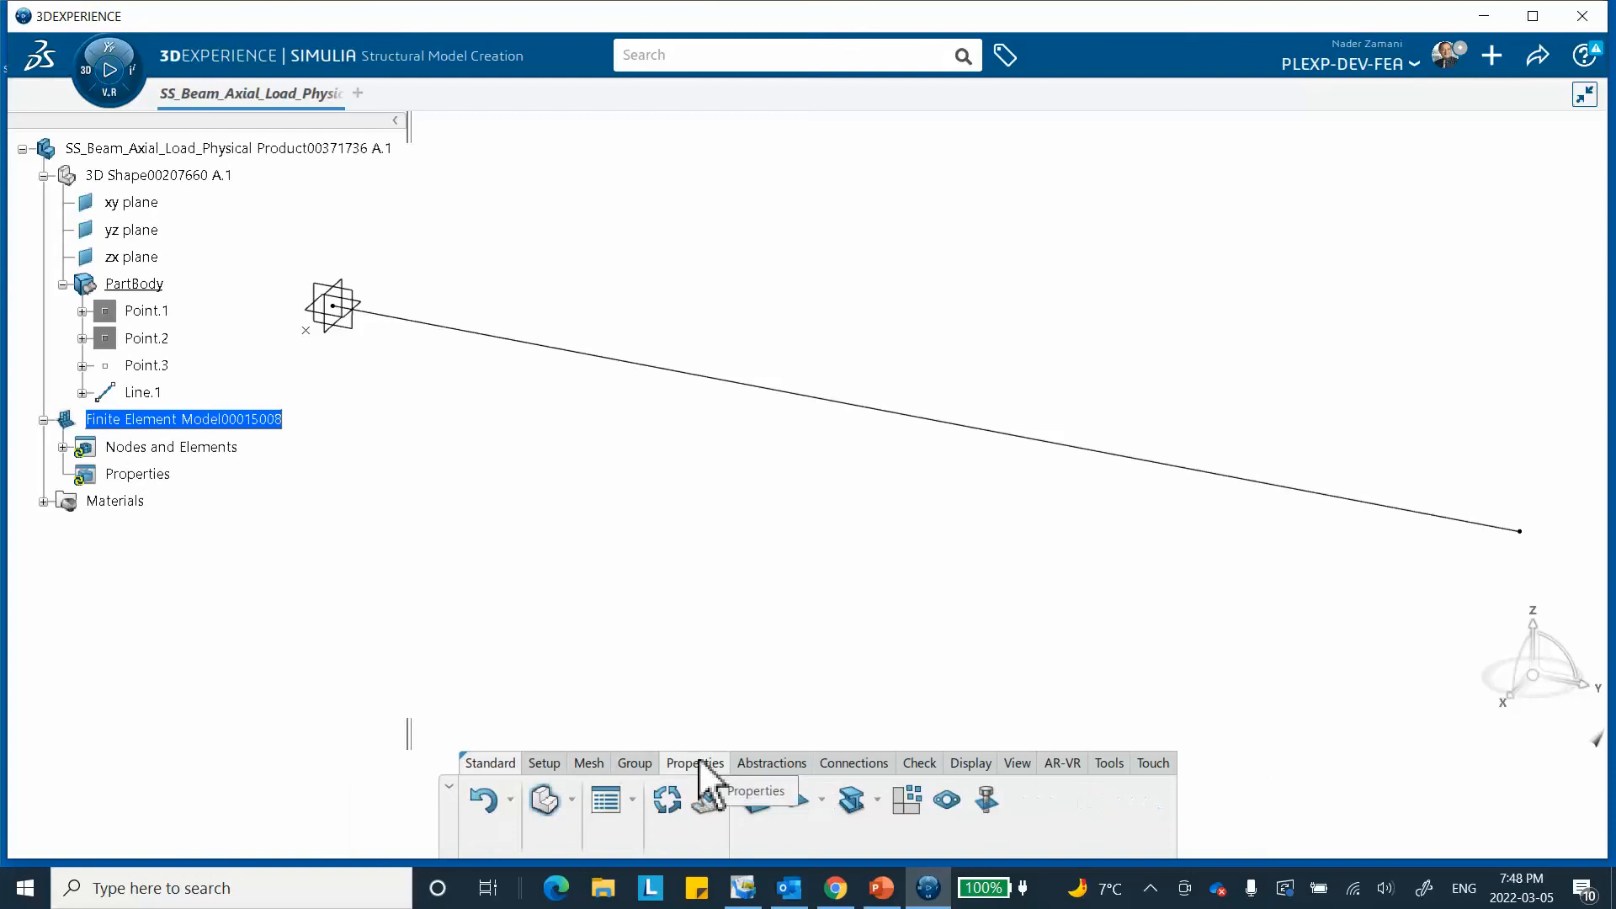
click(877, 800)
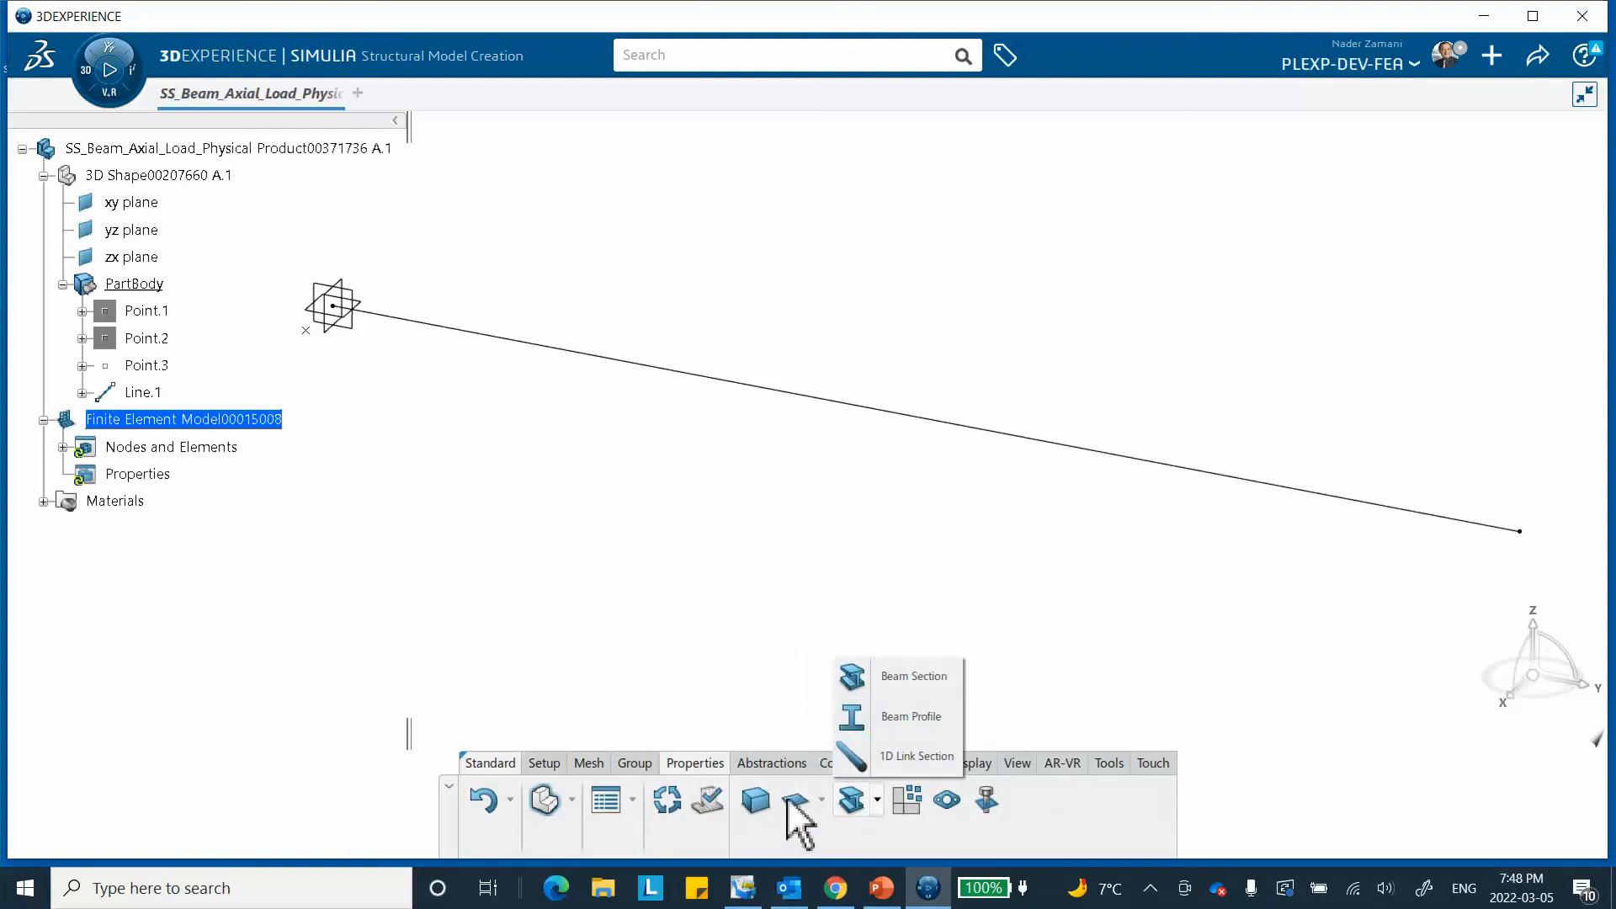
click(897, 720)
click(1374, 295)
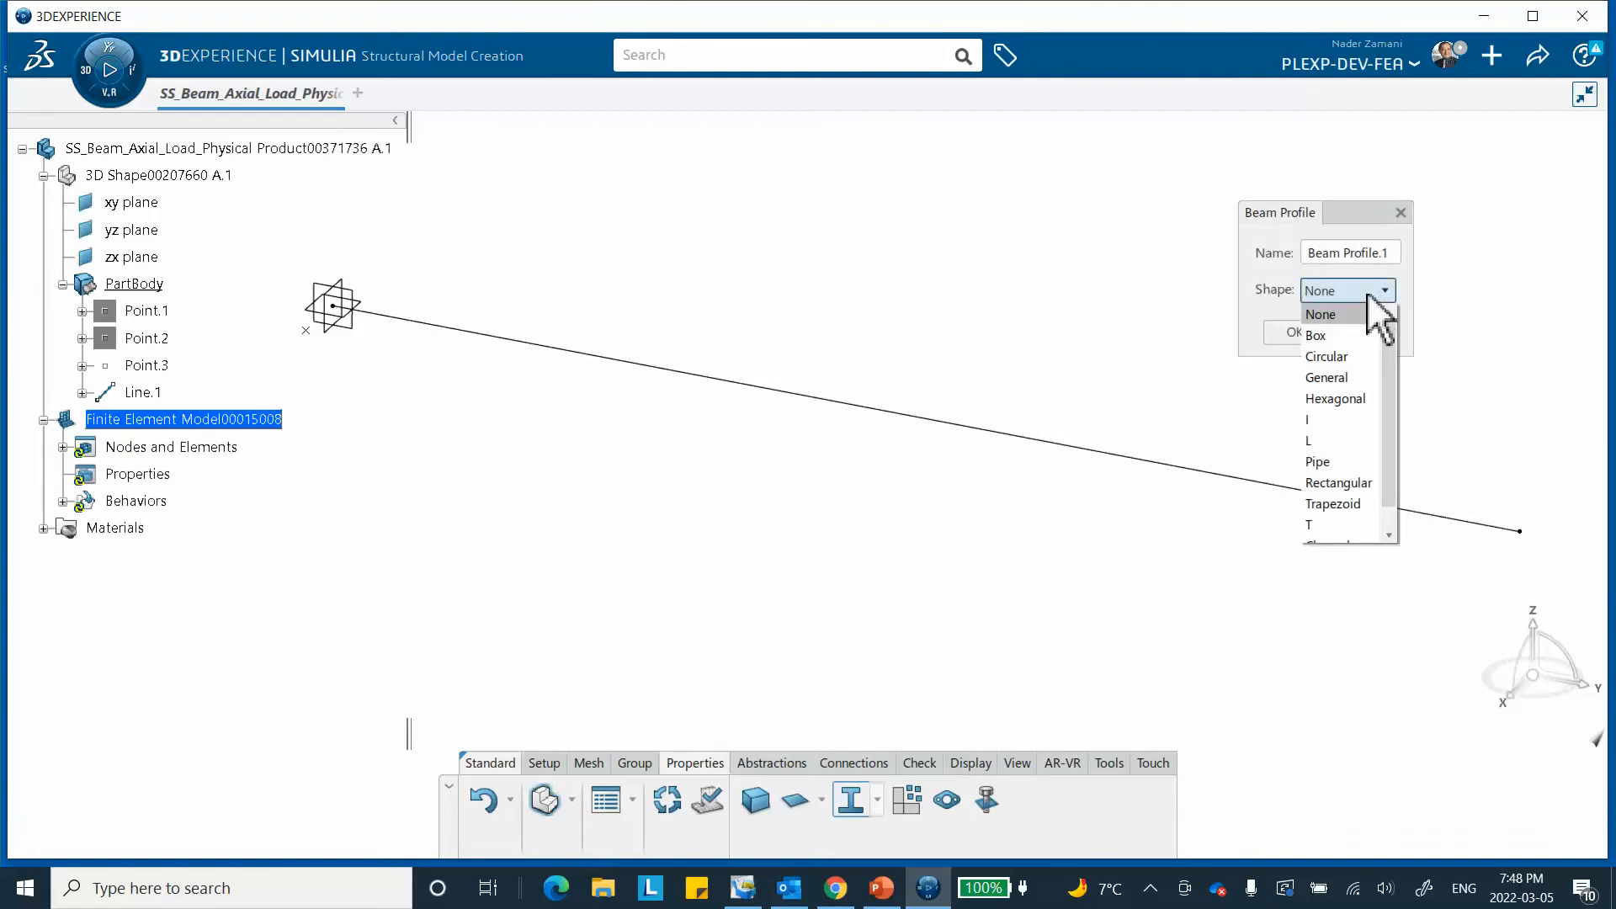
click(1363, 487)
click(1137, 325)
text(1)
click(1138, 362)
drag(1143, 360, 1021, 371)
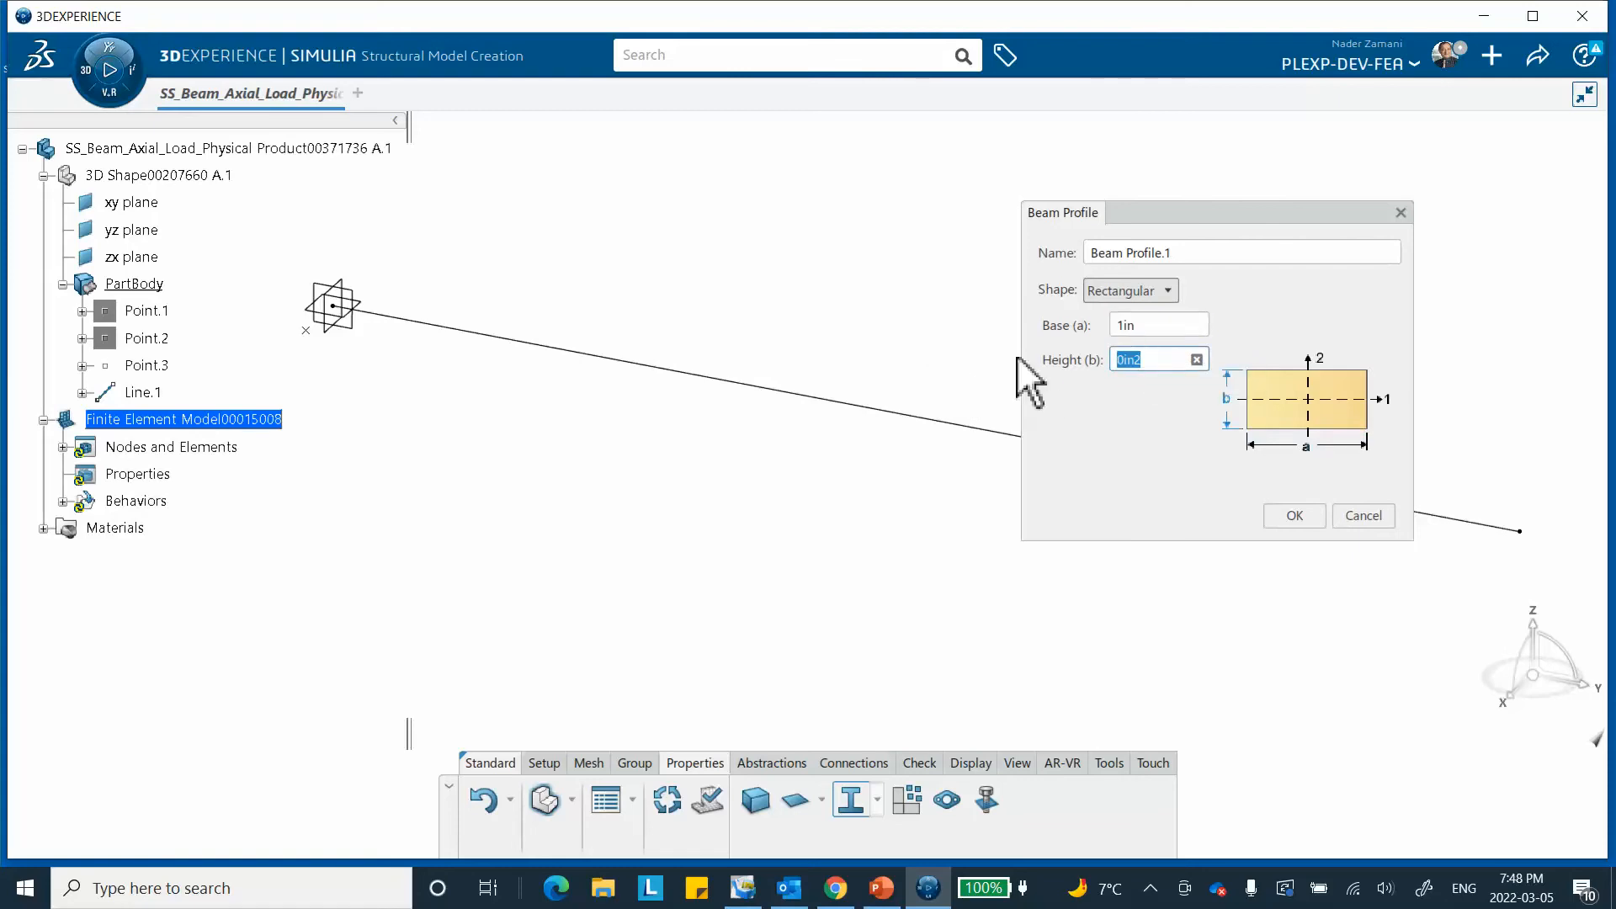
text(1)
click(1294, 516)
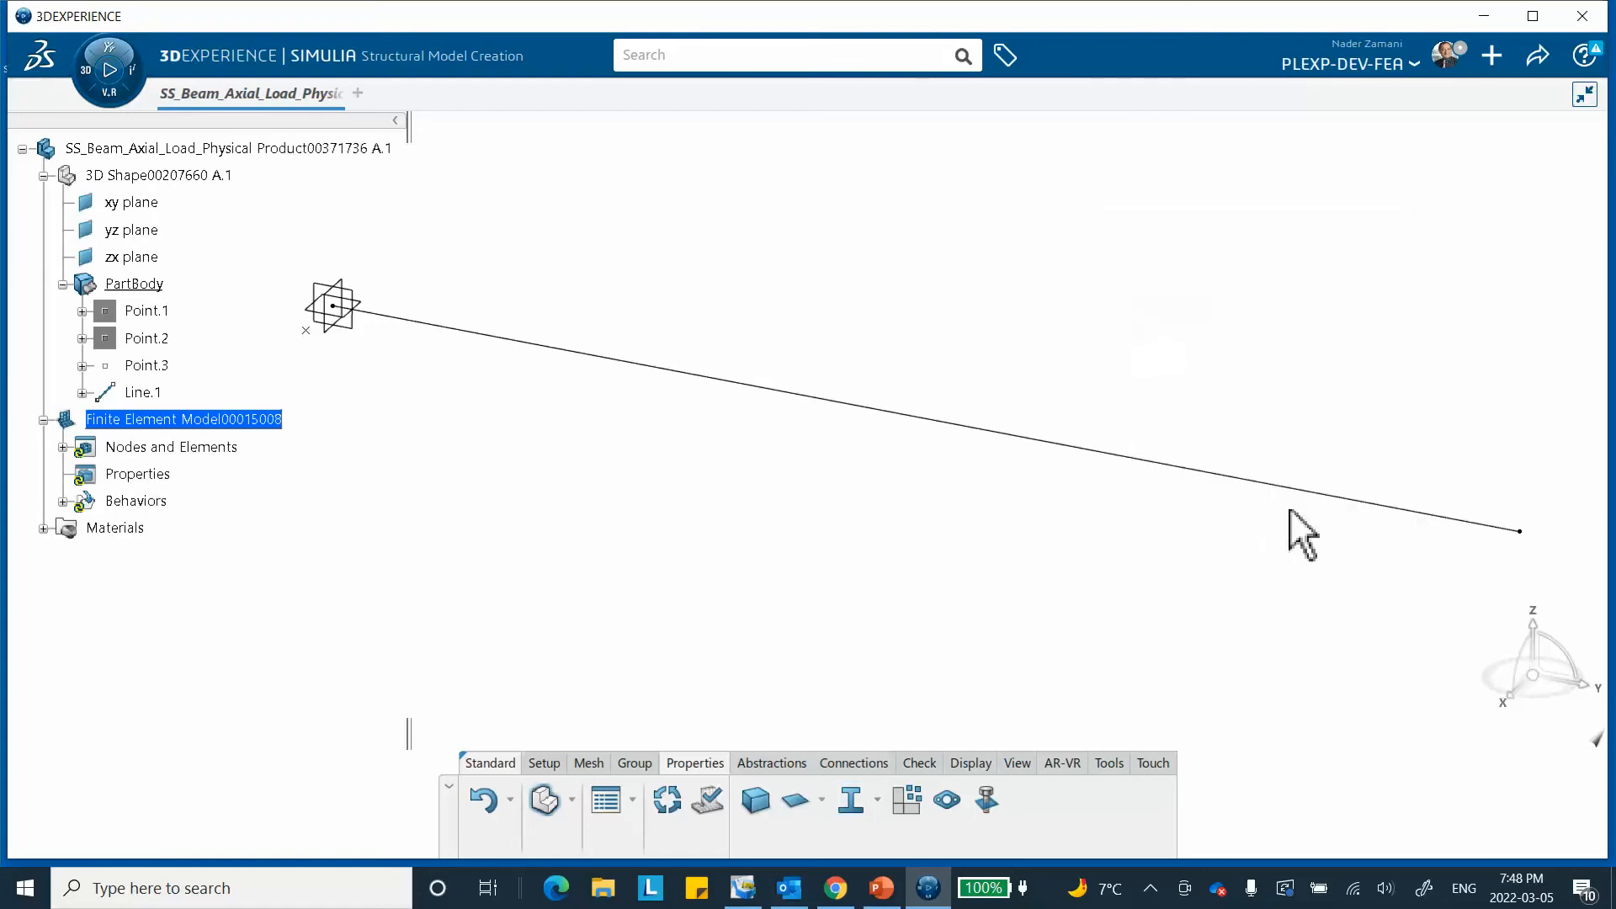
Step: Create a beam section supported on Line.1, aligned to geometry with Point.3 as the orientation vertex for the 1-Axis
click(877, 800)
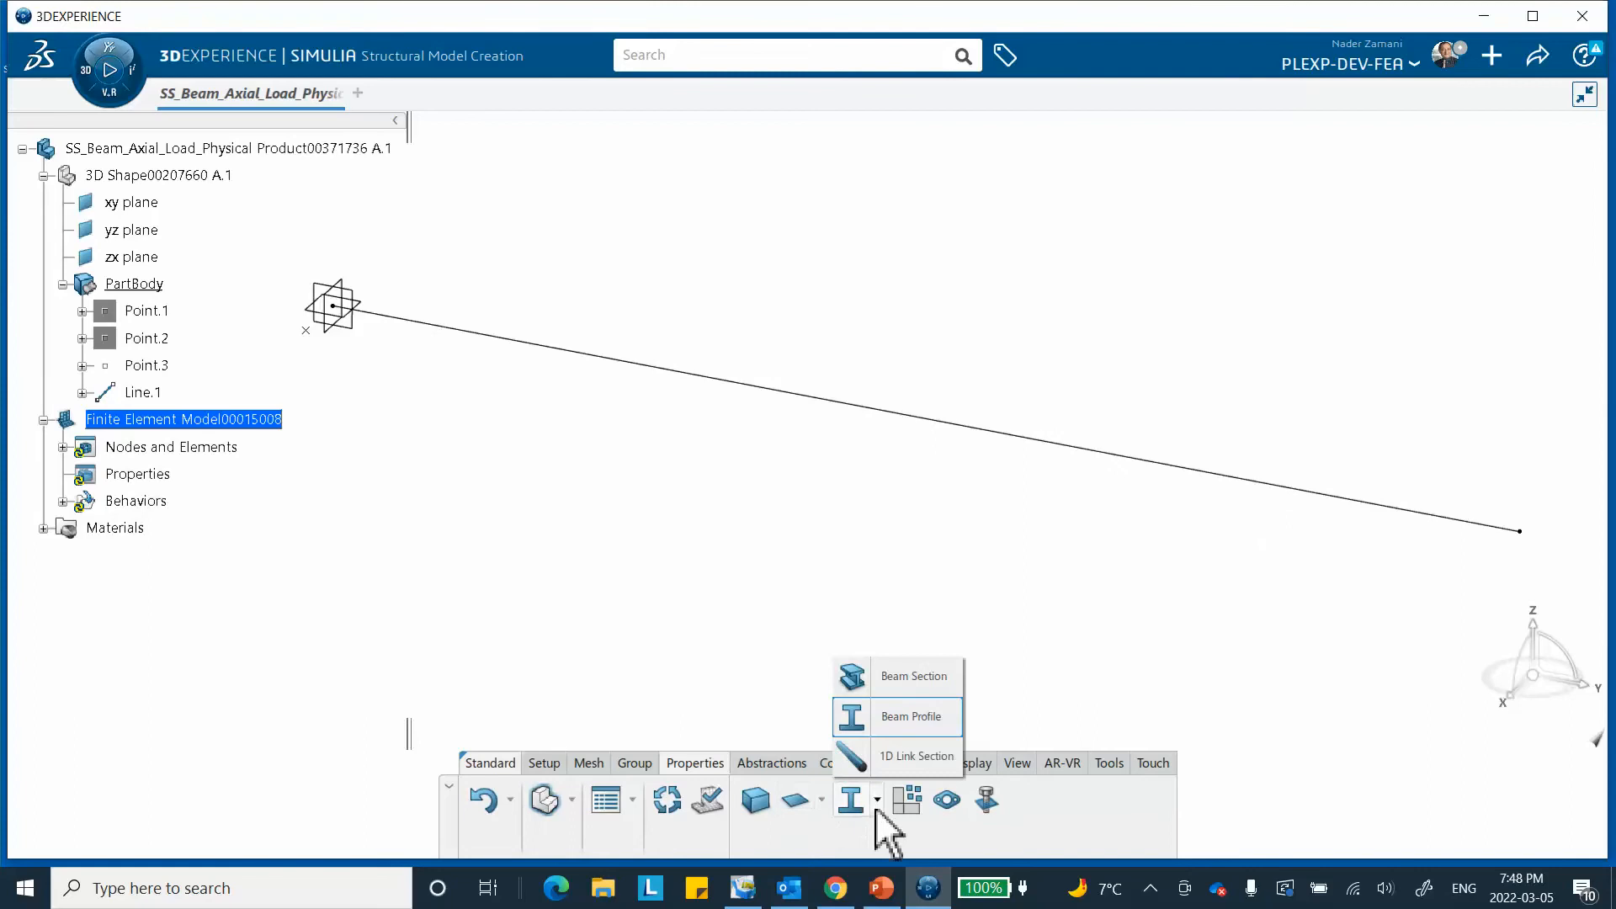
click(926, 682)
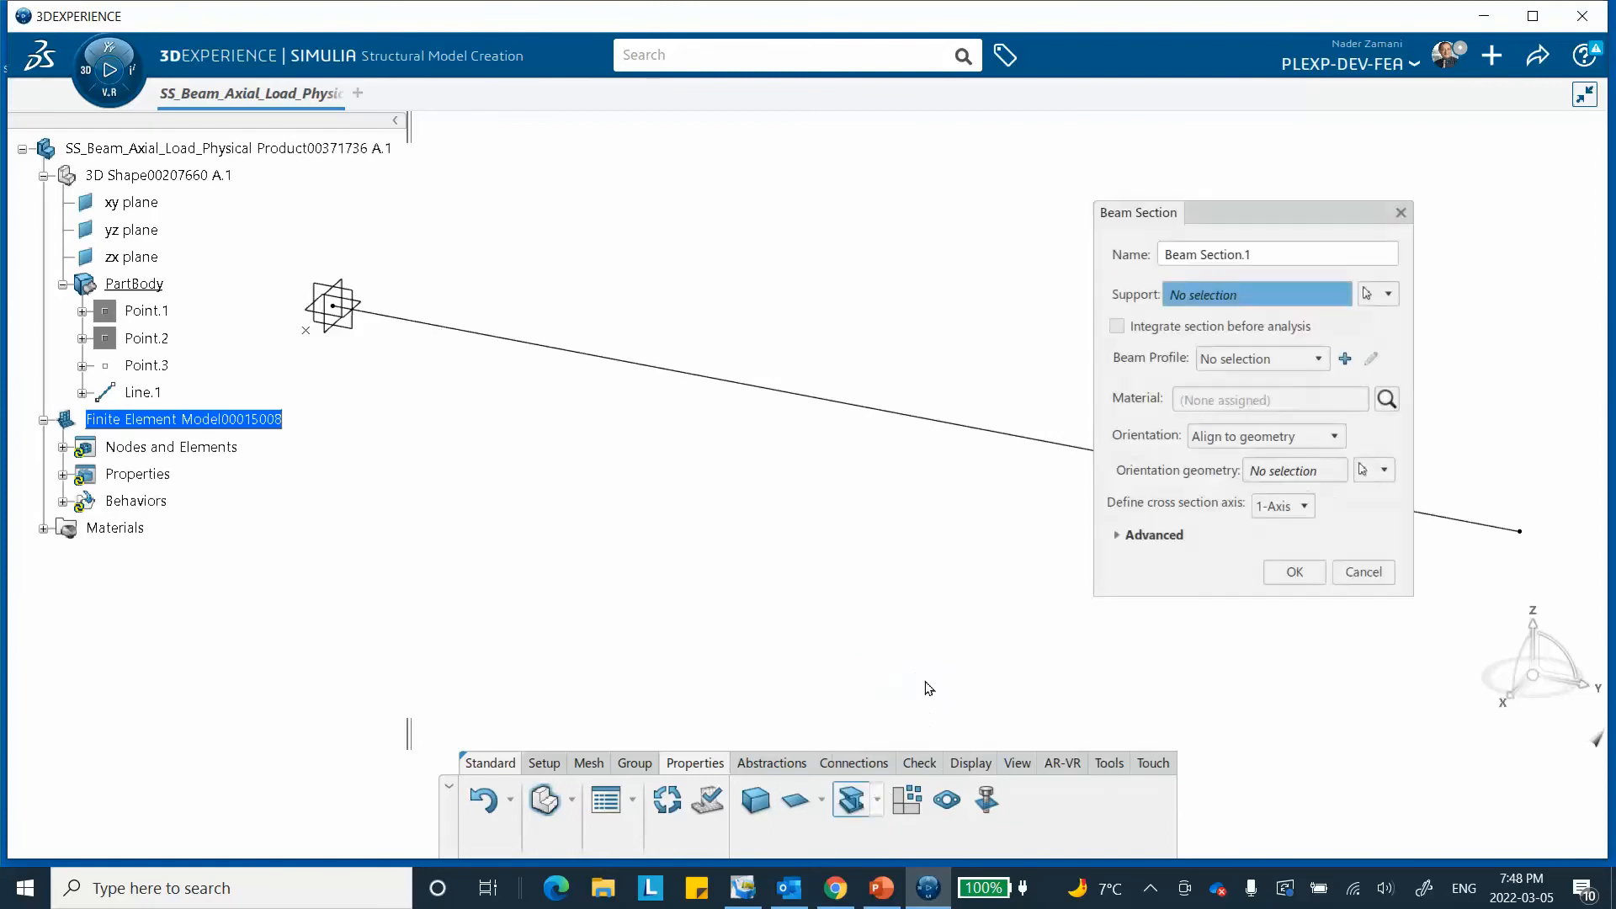
click(966, 427)
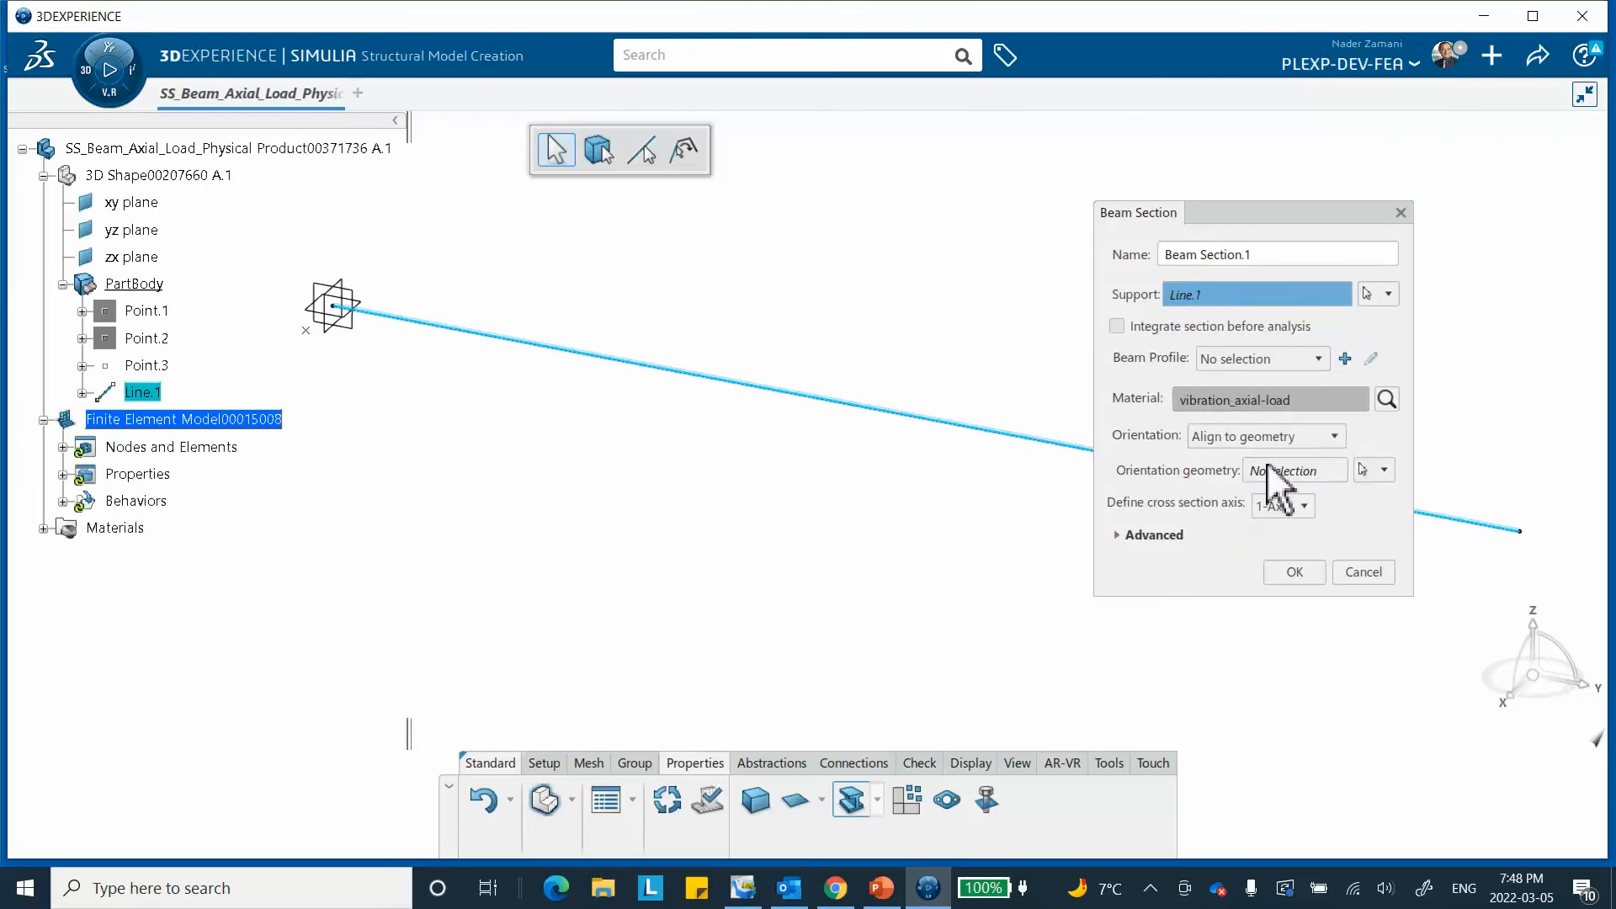
click(1271, 470)
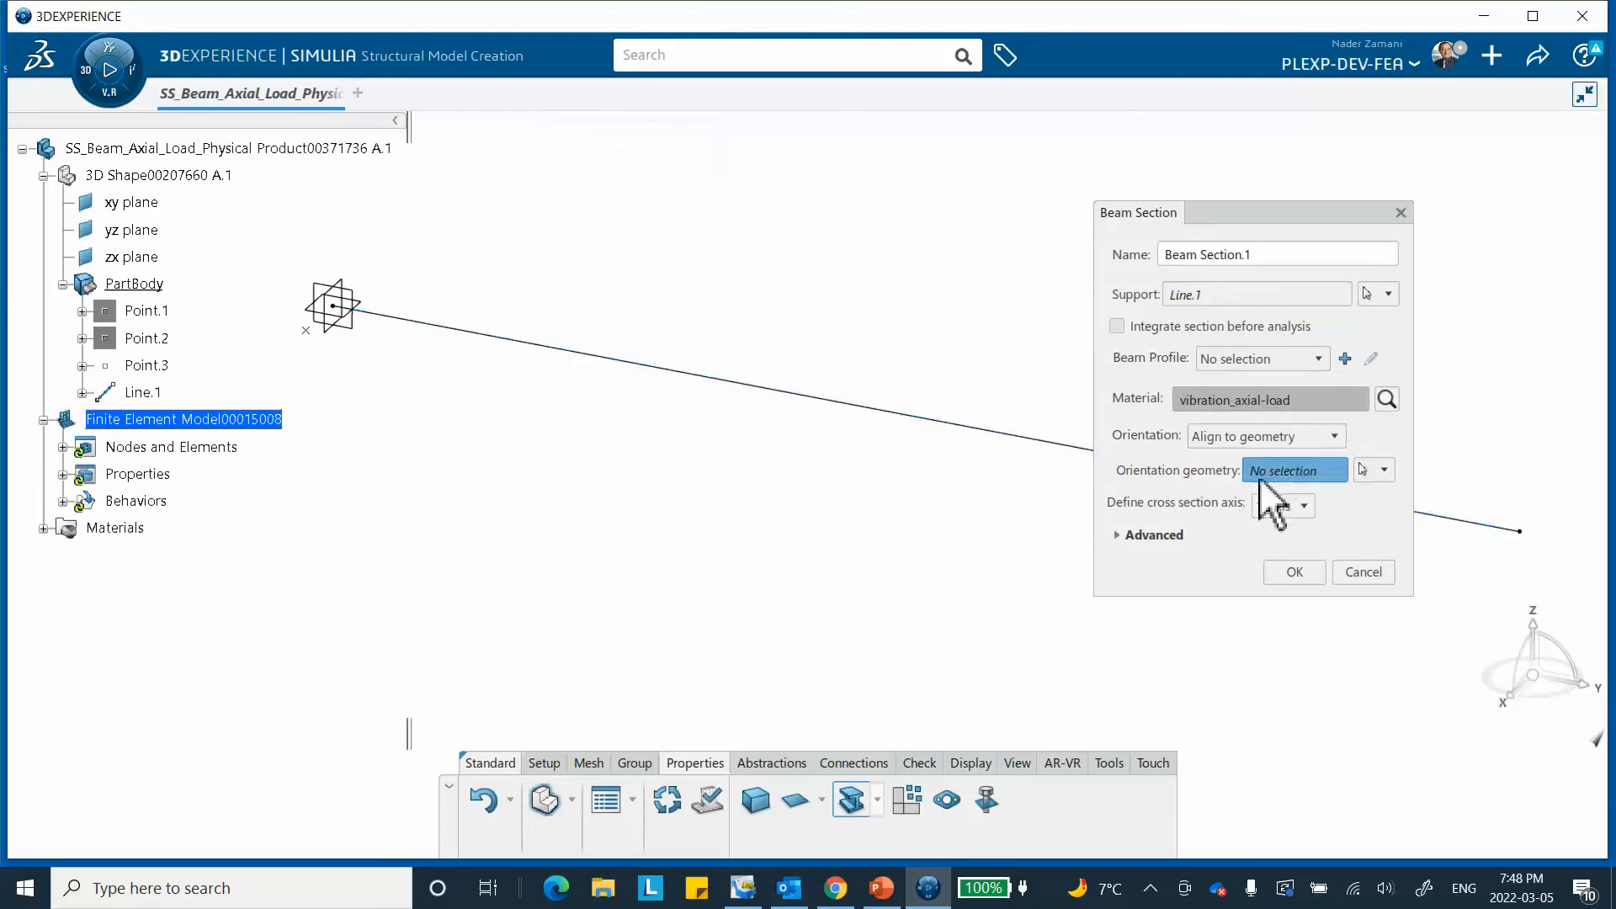
click(307, 334)
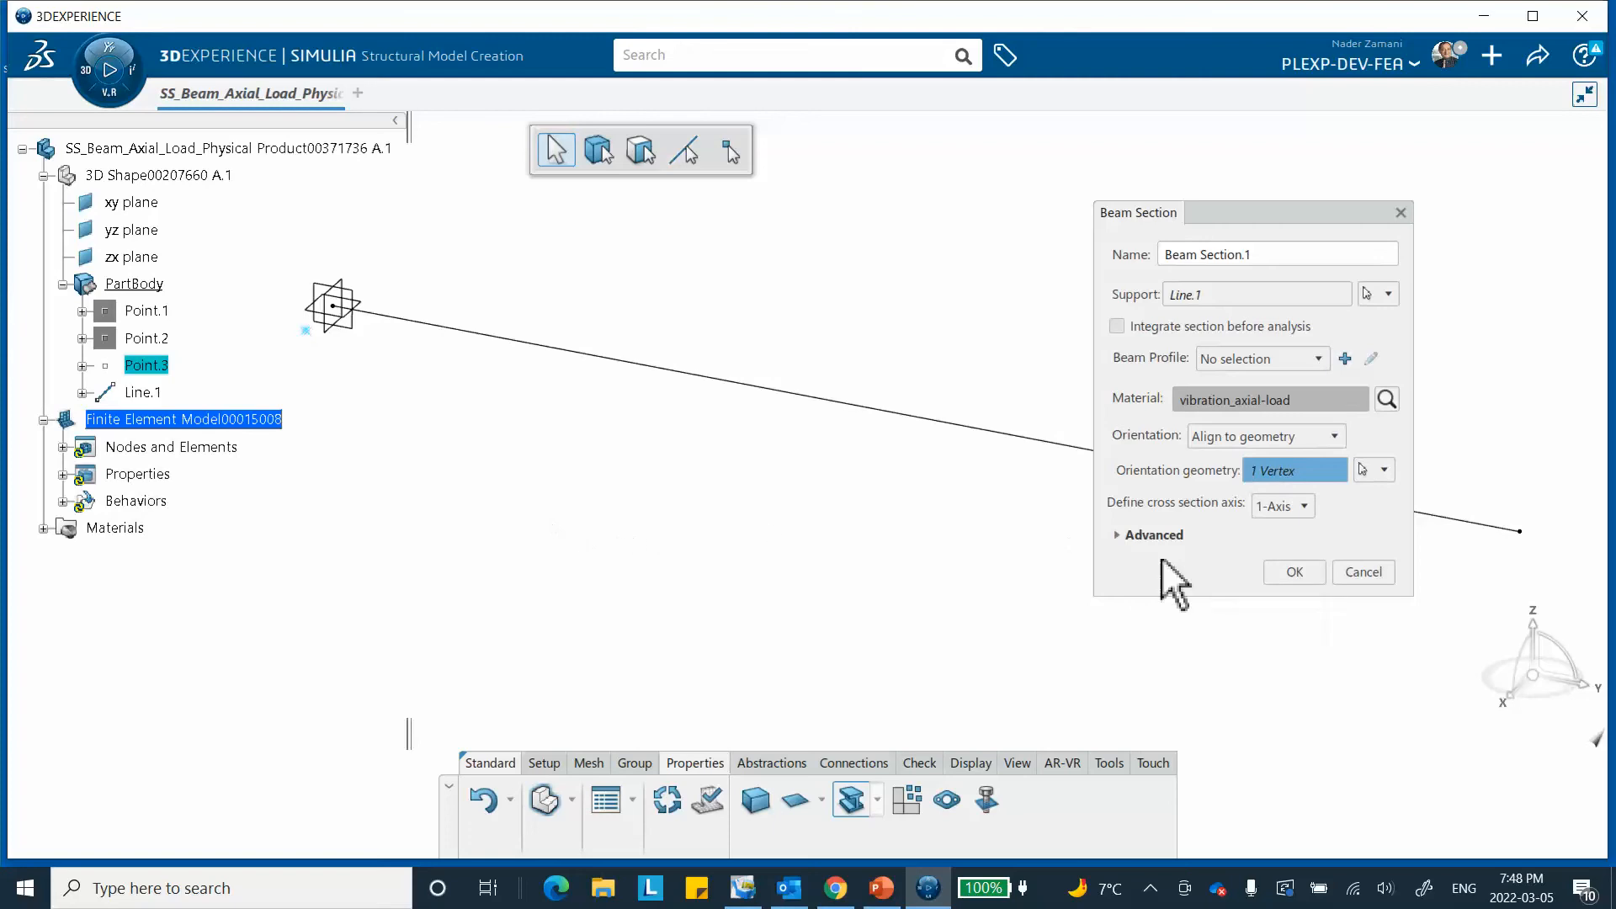
click(1295, 572)
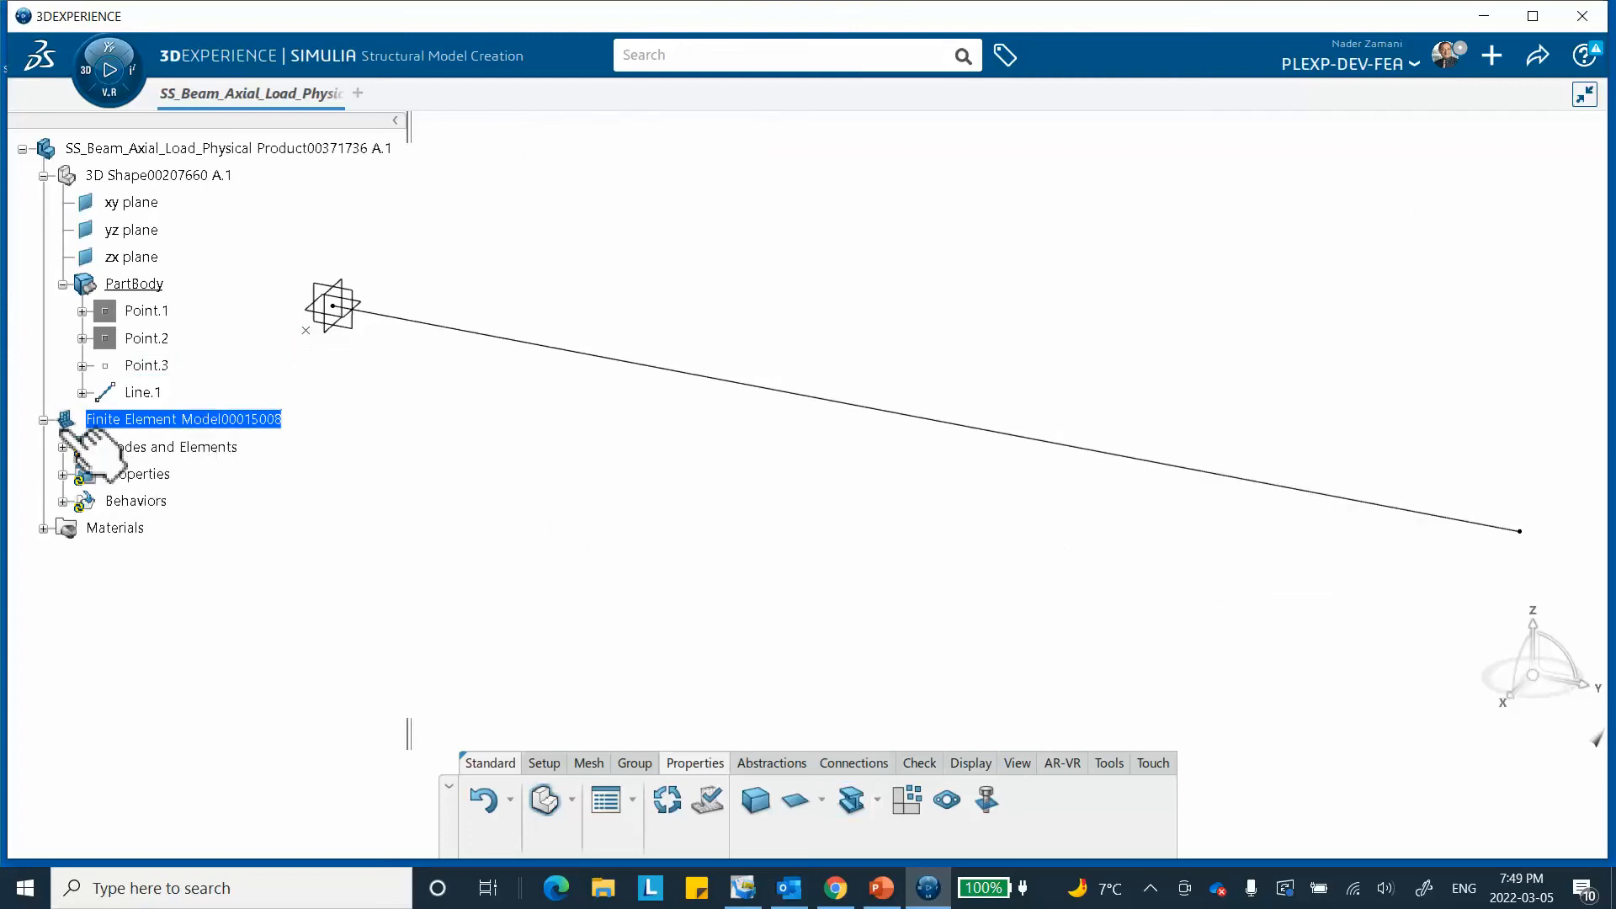
Step: Review the definitions of Beam Profile.1 and Beam Section.1 in the finite element model
click(63, 502)
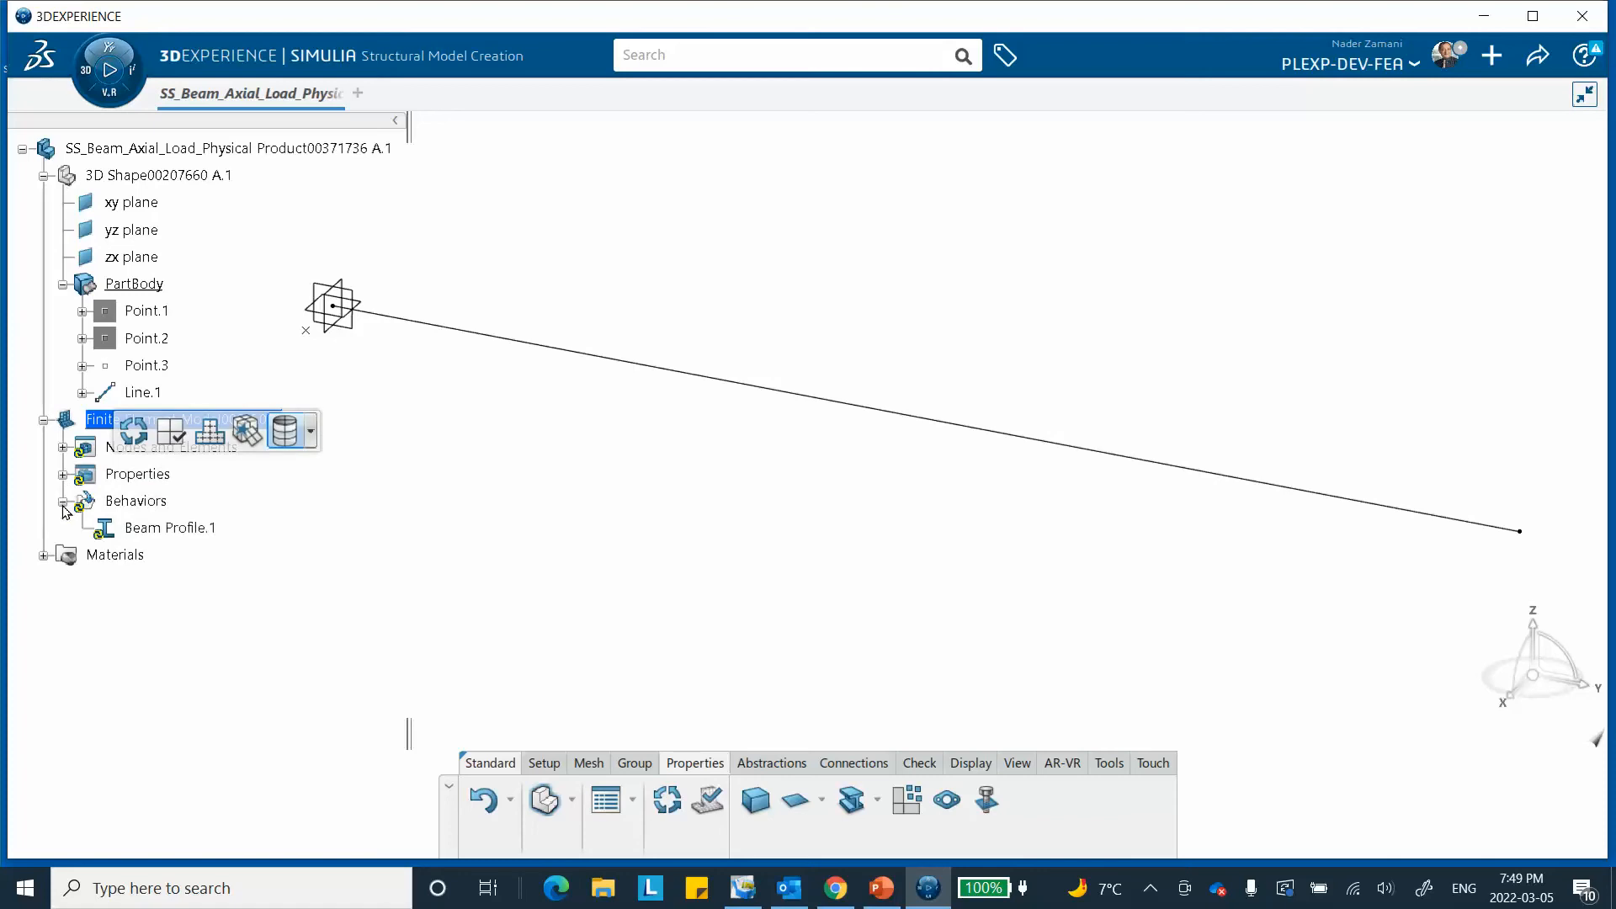
double_click(173, 530)
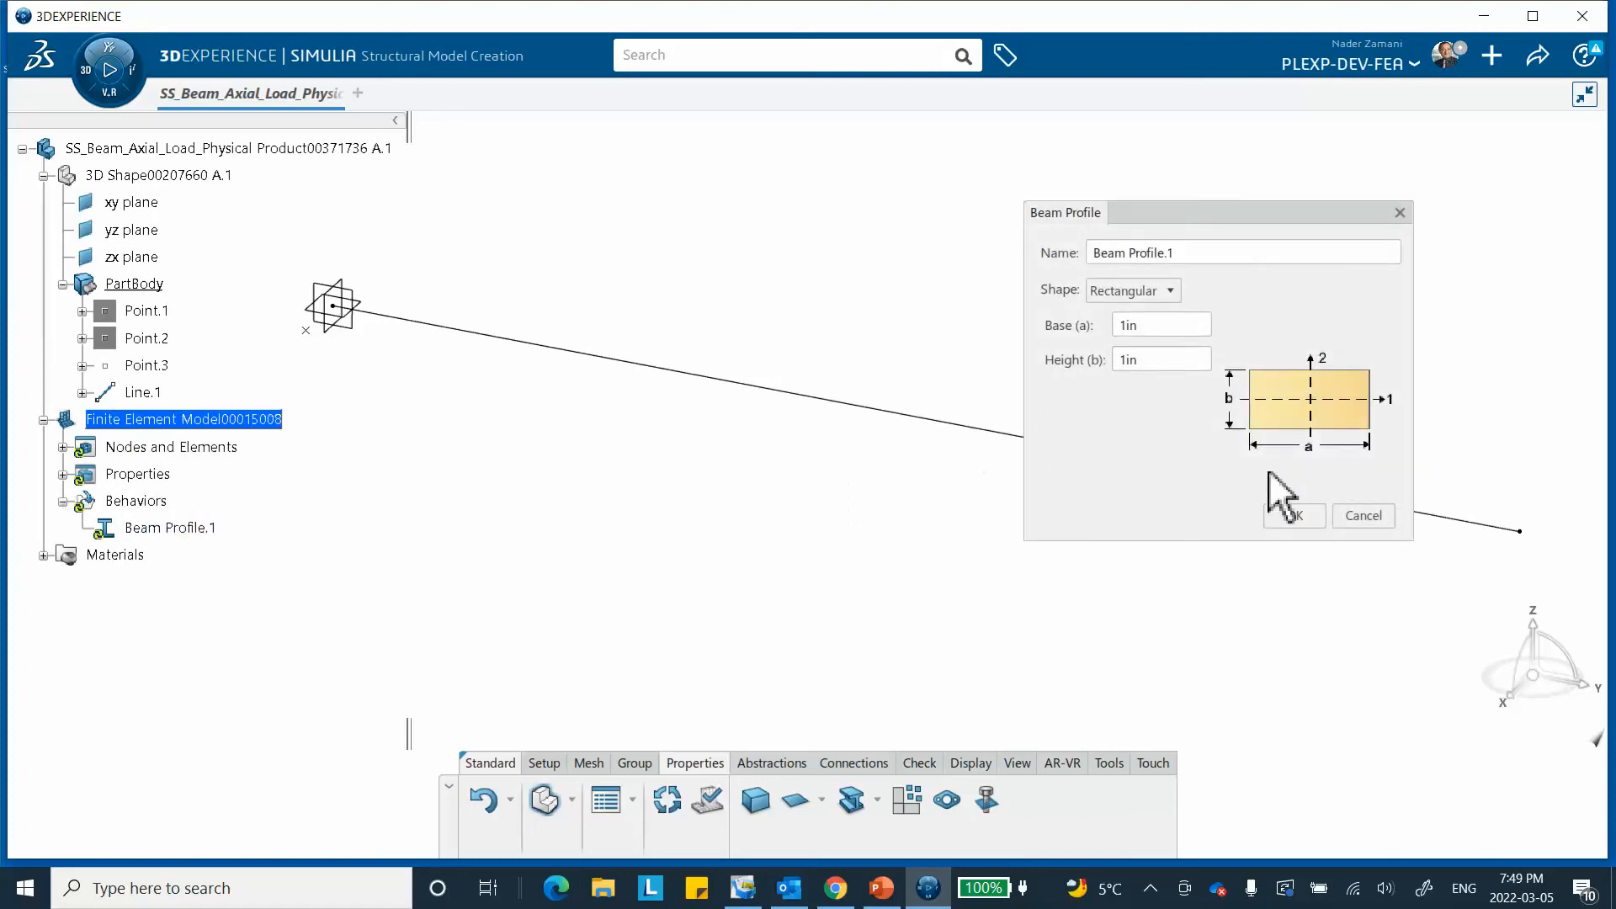
click(1281, 513)
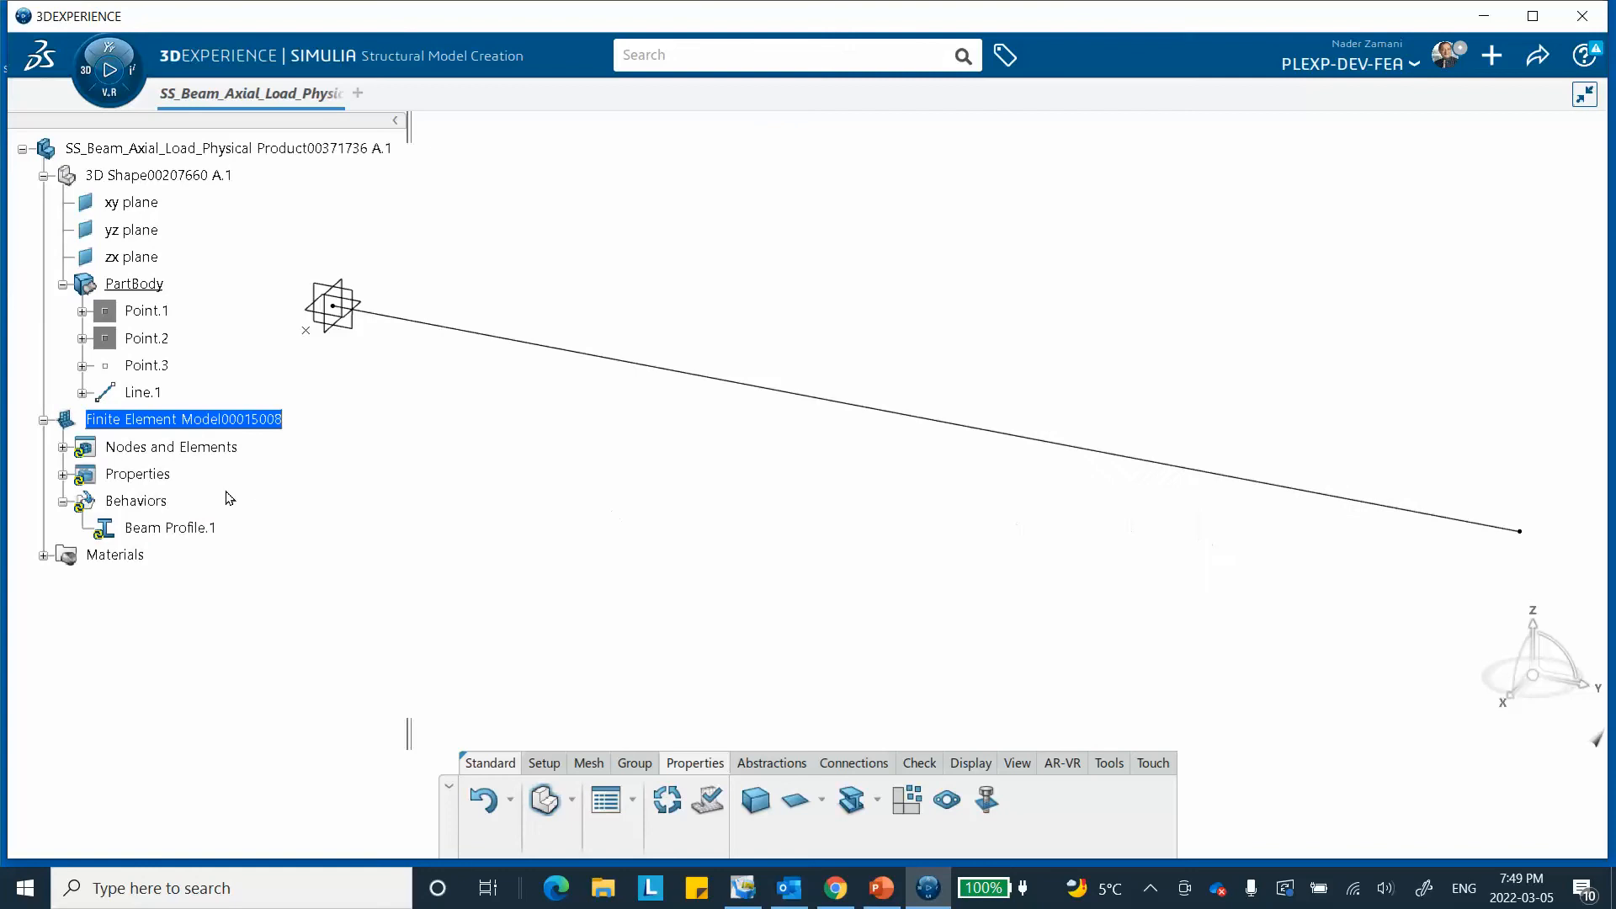
double_click(139, 475)
double_click(173, 503)
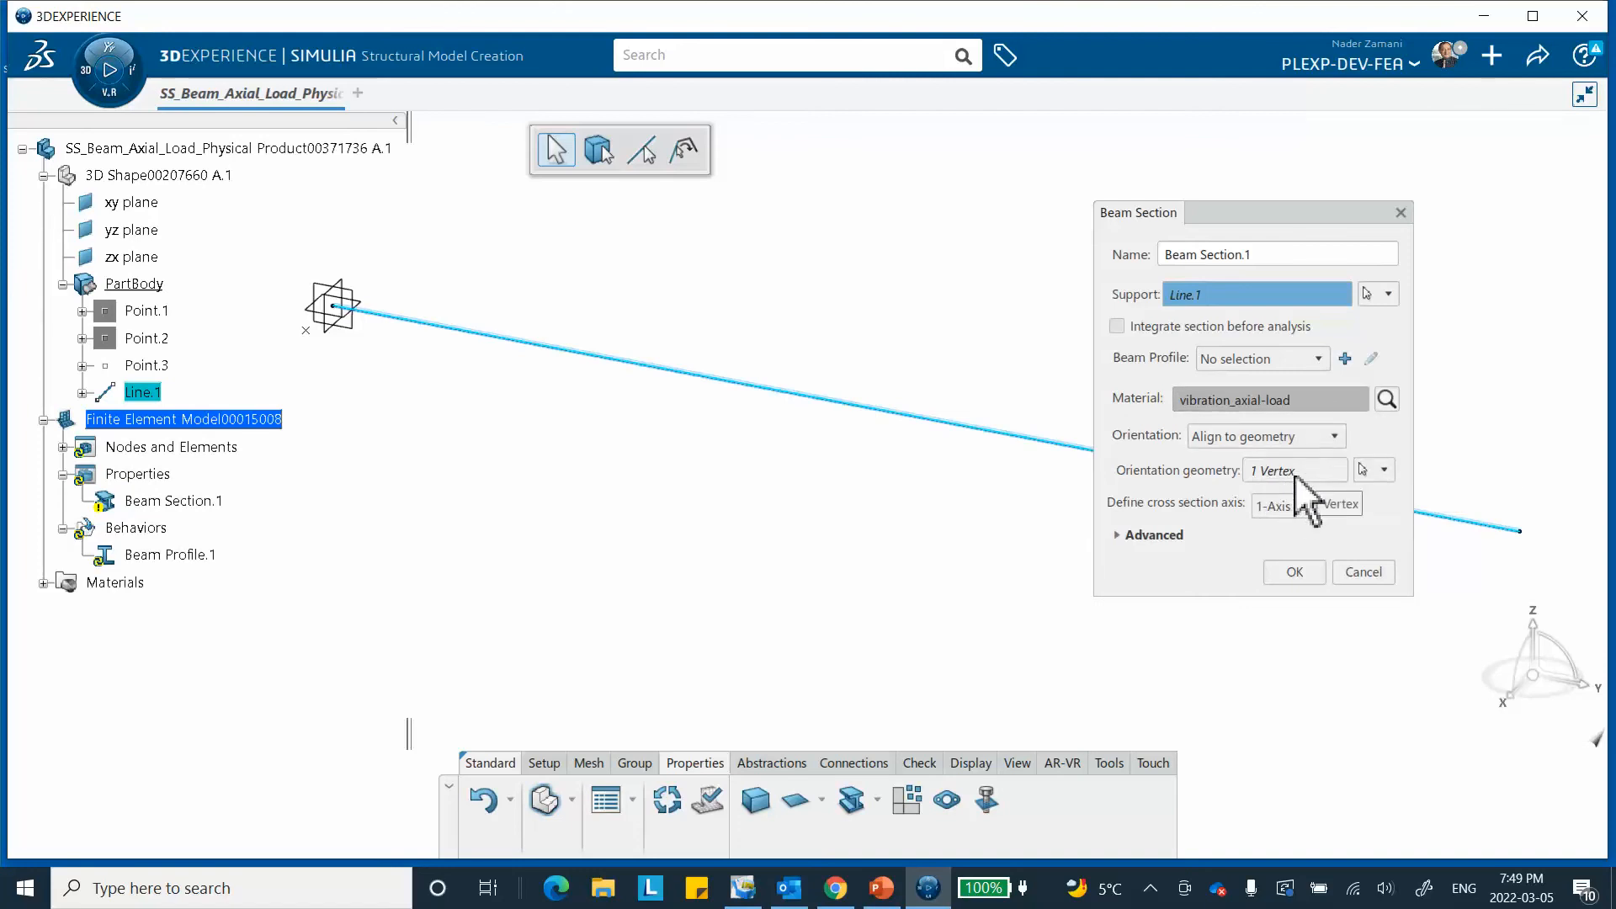
click(1300, 573)
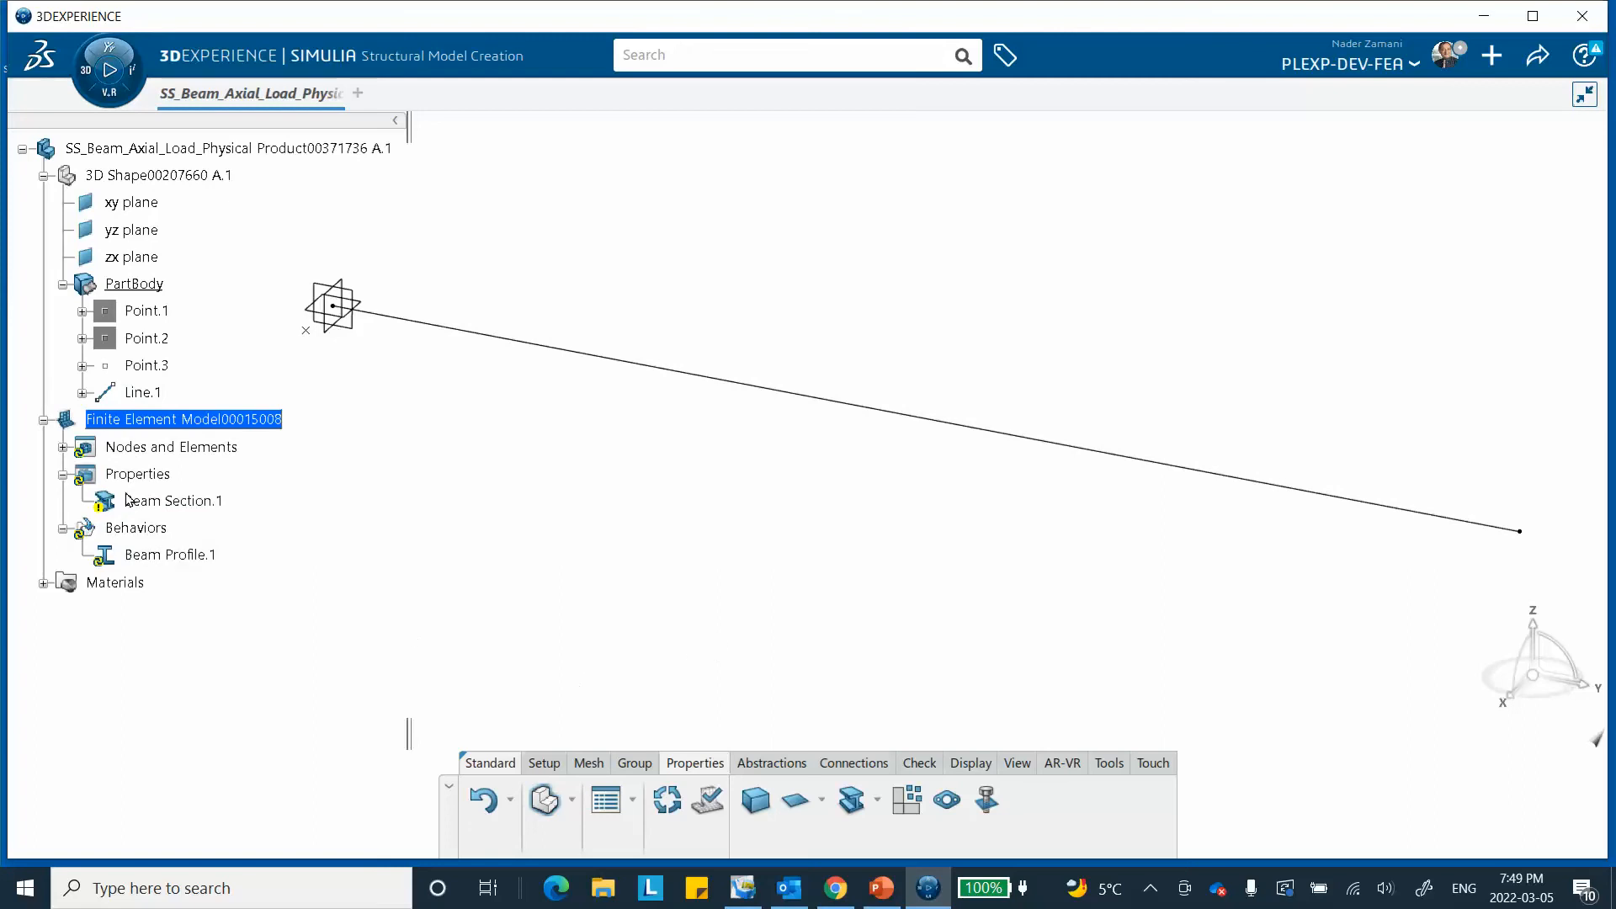
Step: Update the finite element model, dismiss the update report and check the definition of Beam Profile.1
click(667, 800)
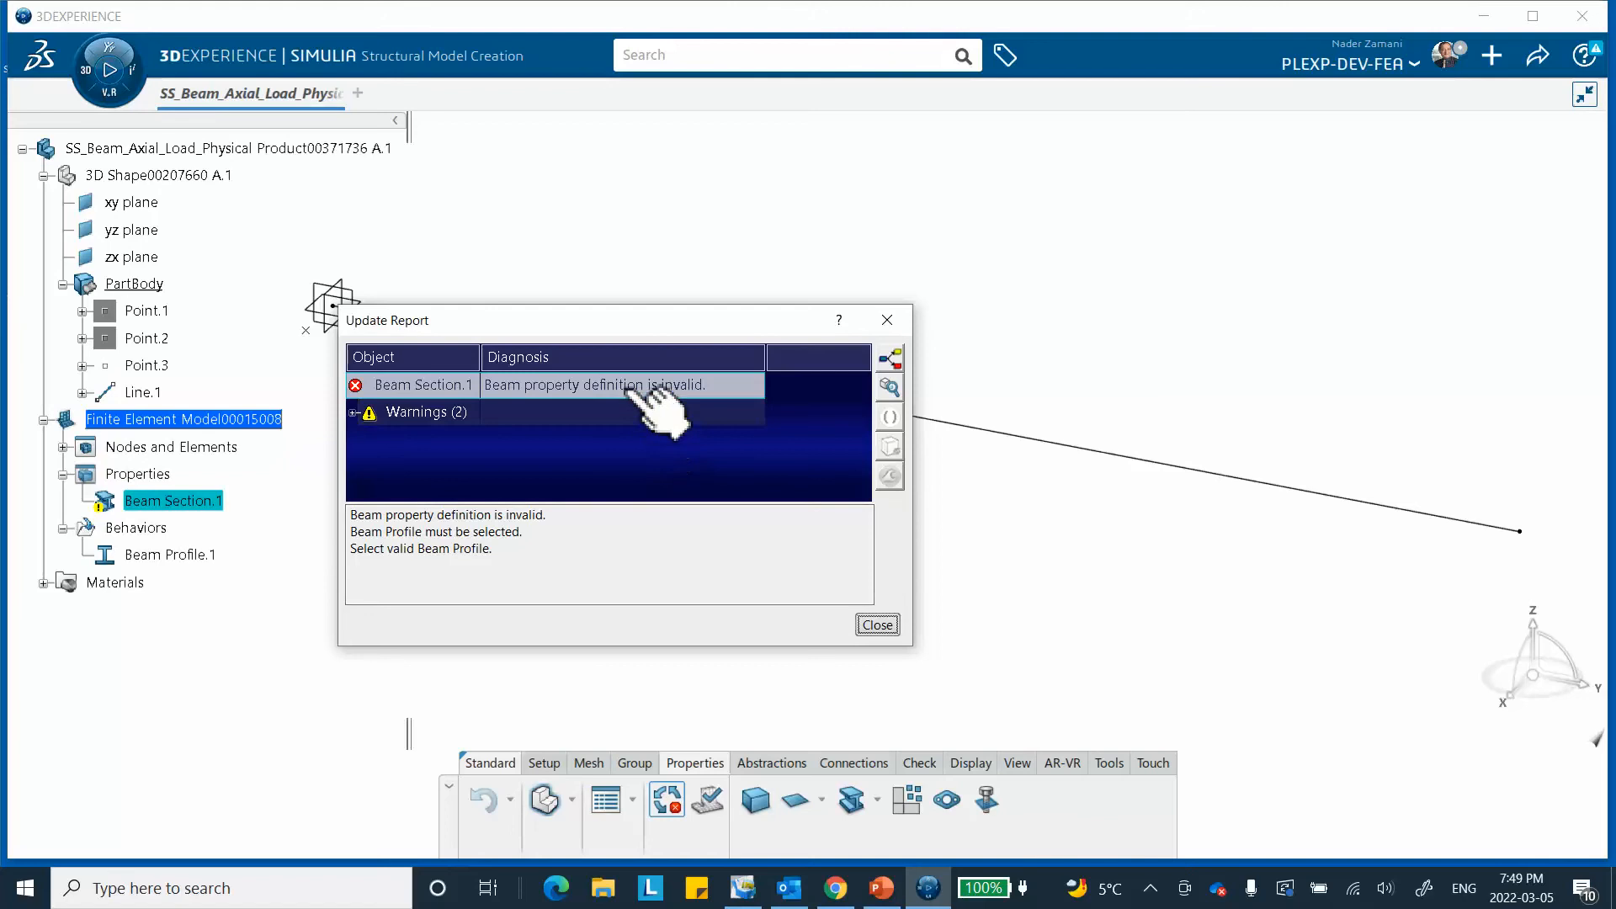
click(877, 625)
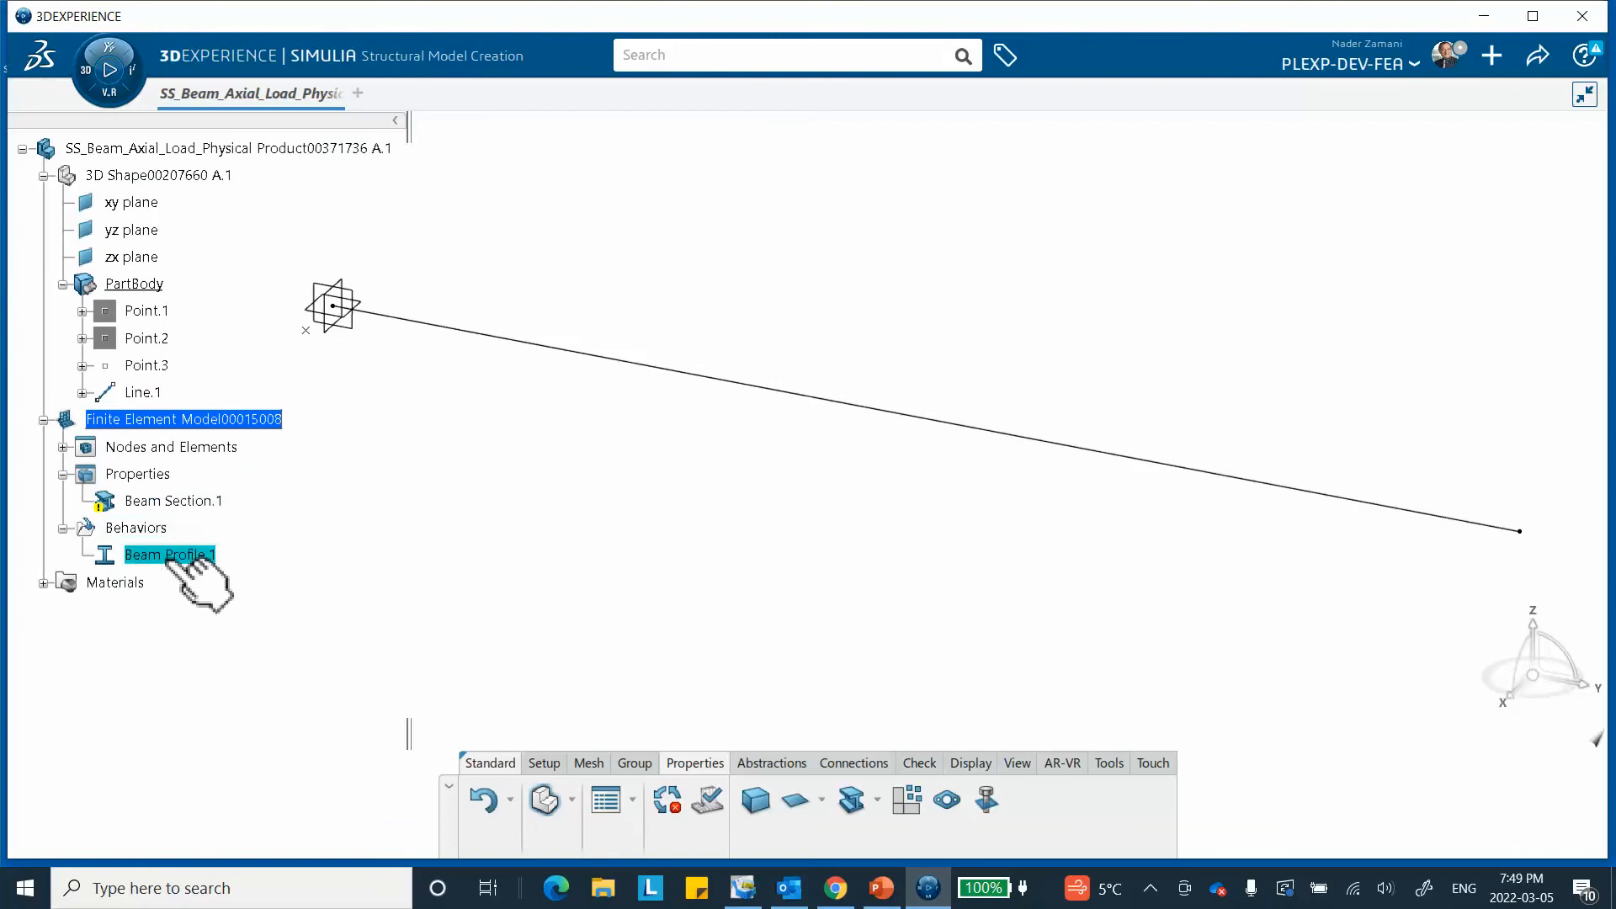
double_click(169, 555)
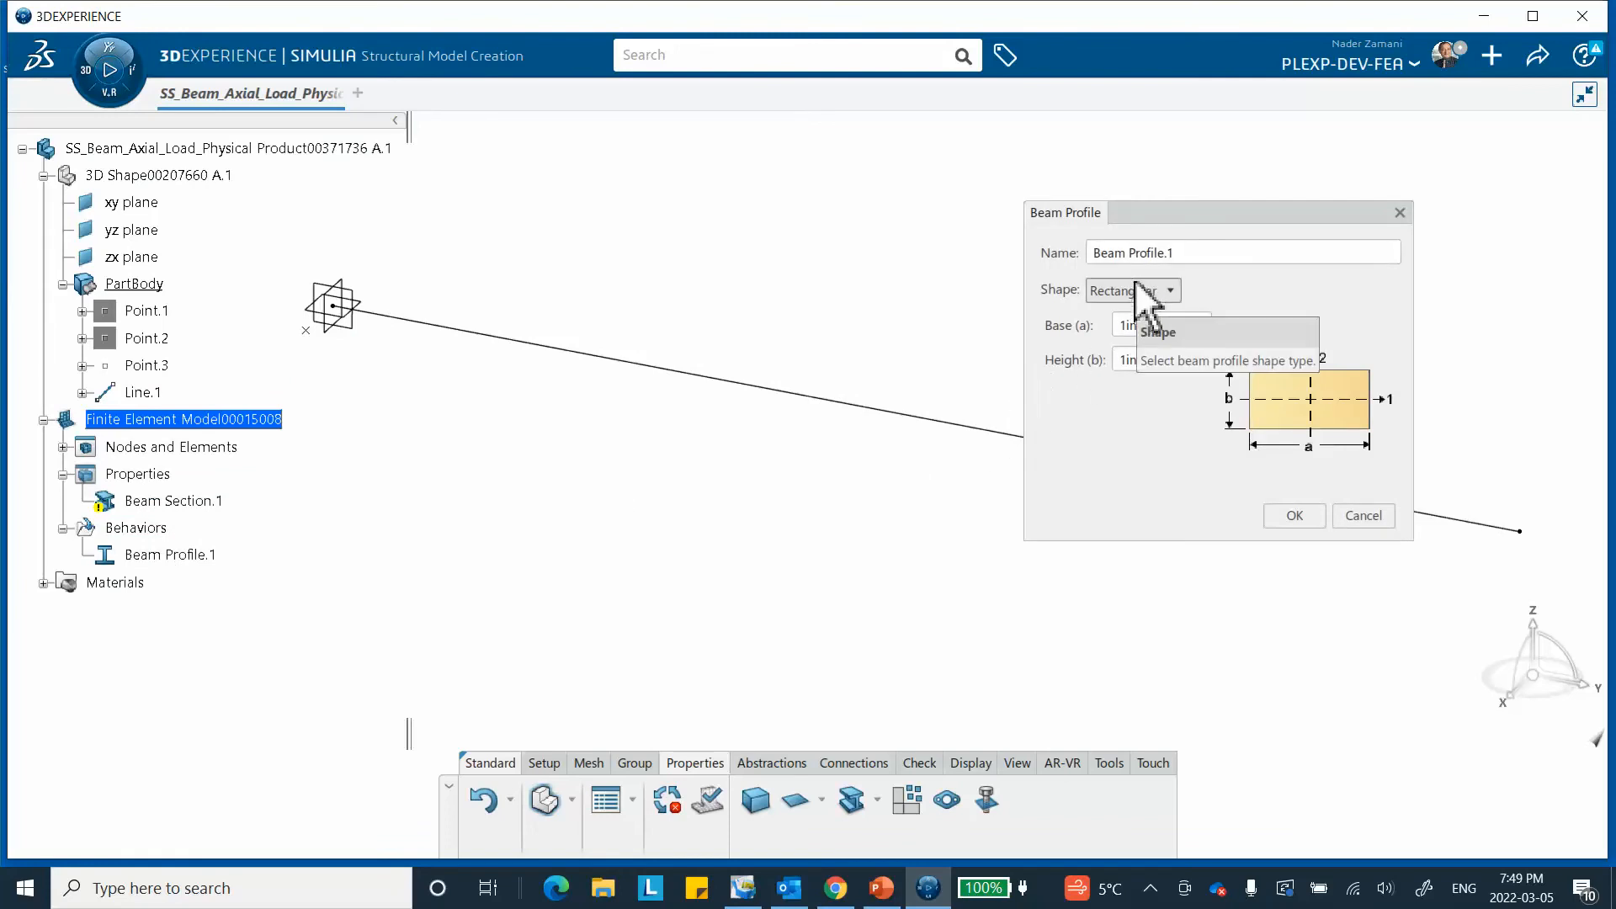
click(1357, 512)
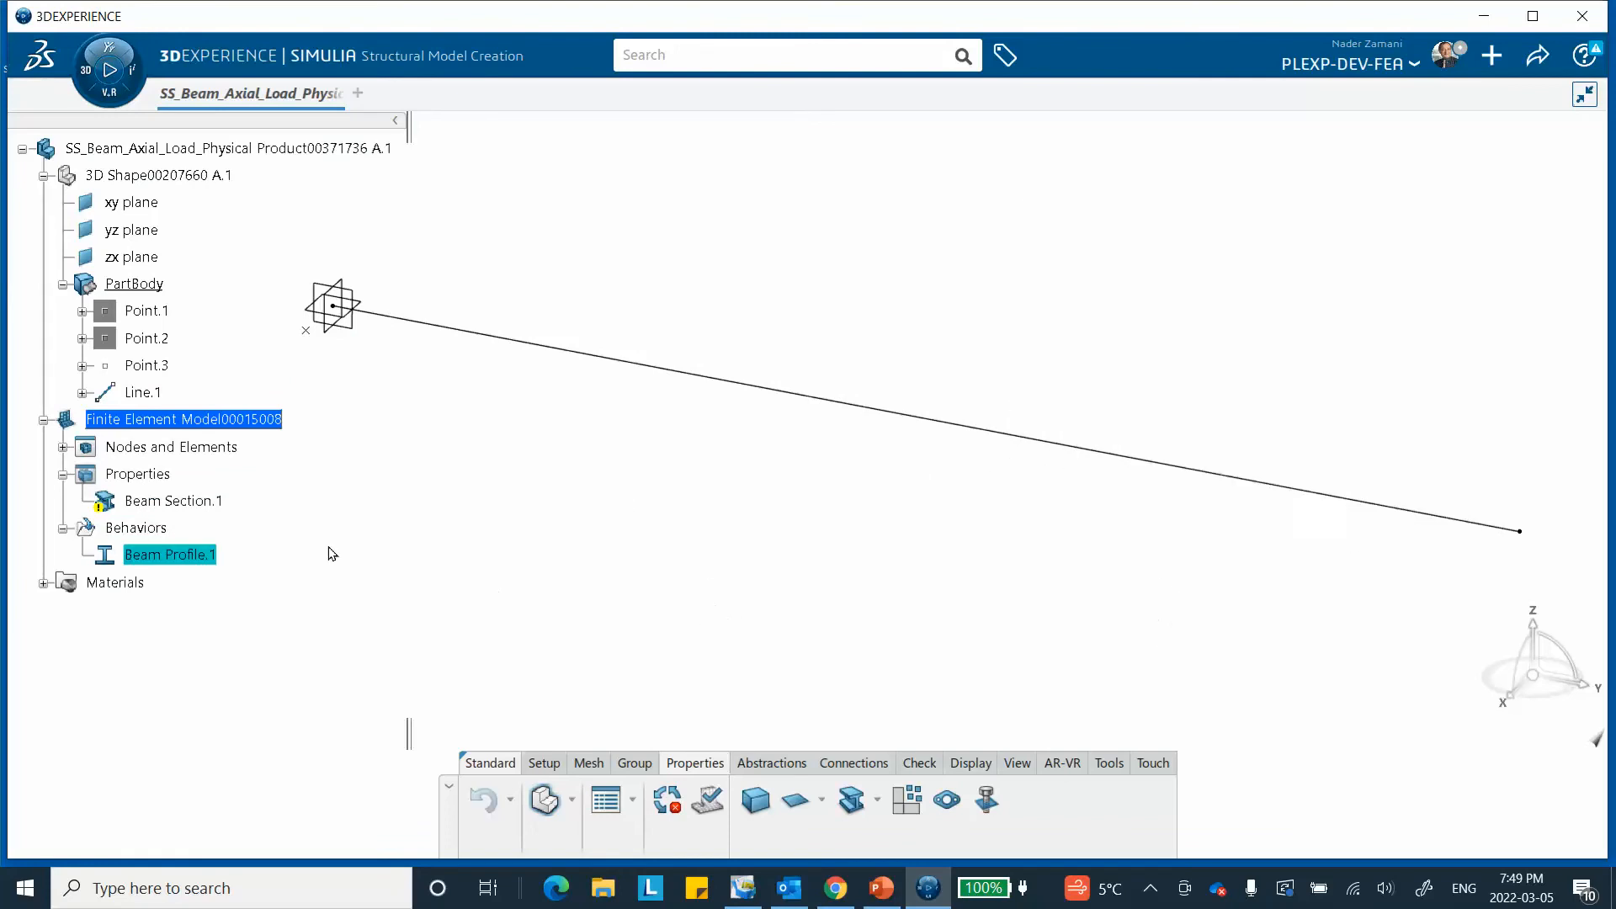
Step: Assign Beam Profile.1 as the beam profile of Beam Section.1
click(160, 478)
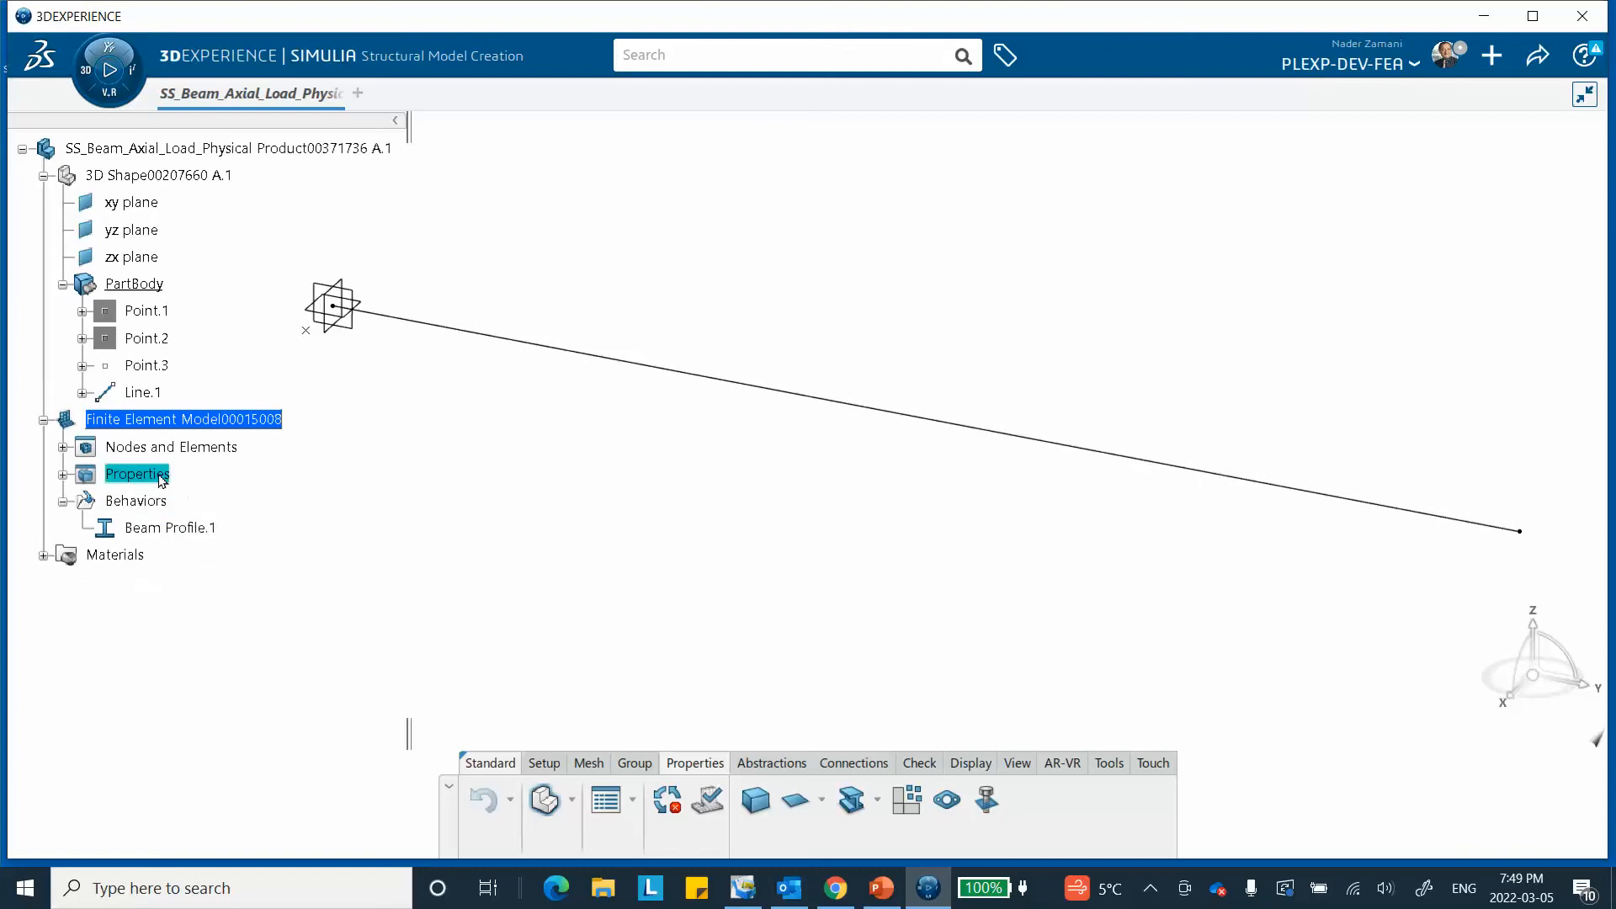
double_click(168, 501)
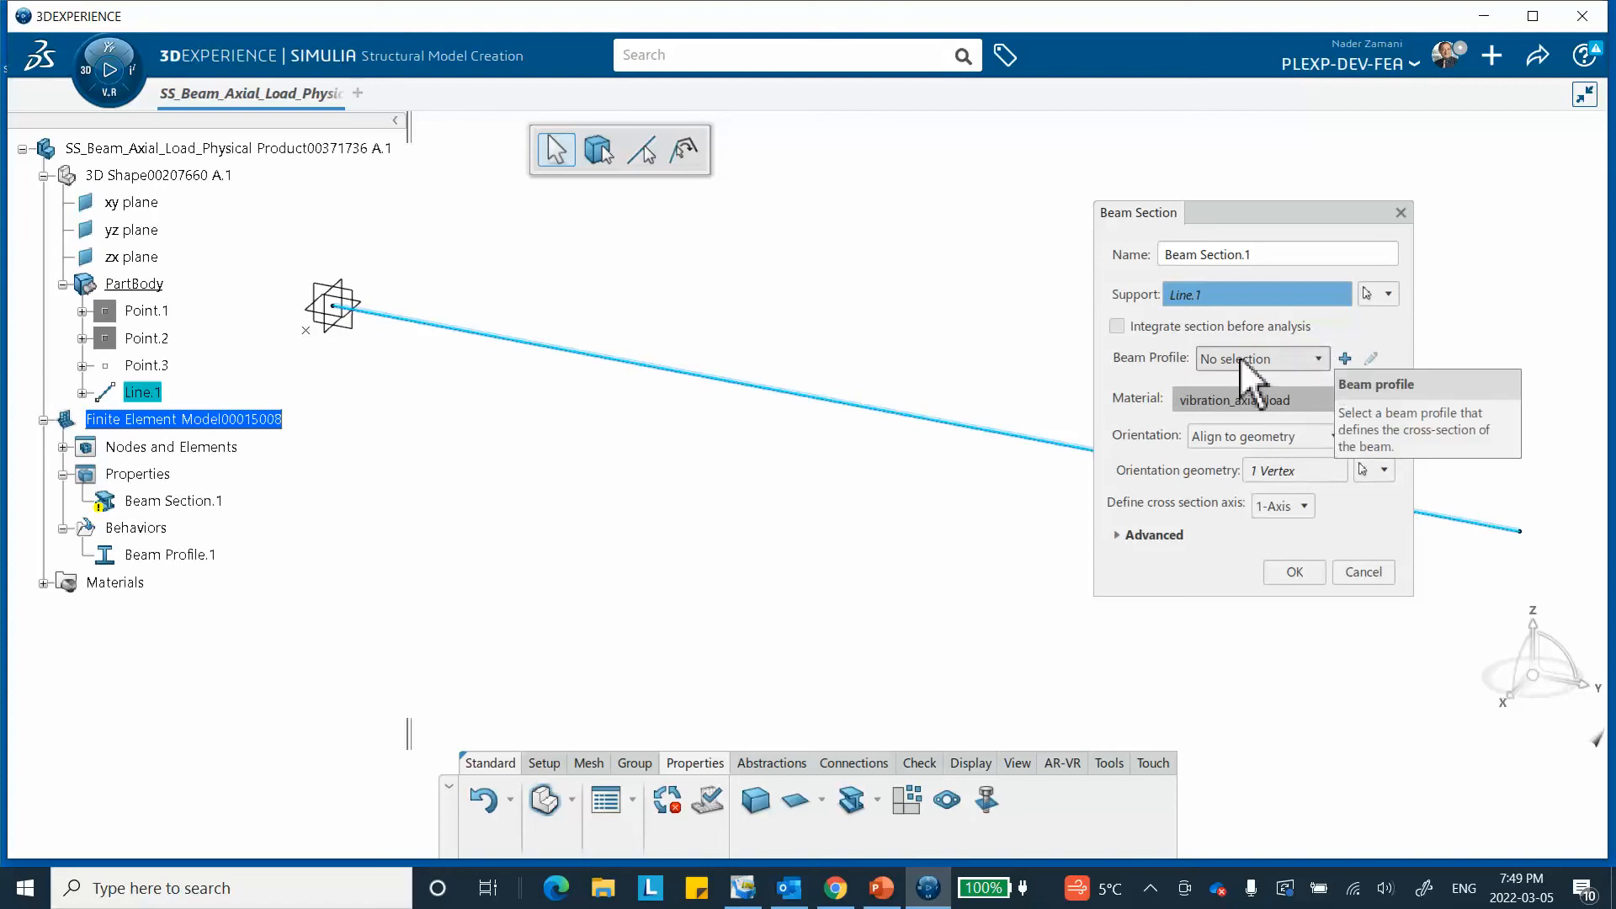
click(1320, 359)
click(1288, 376)
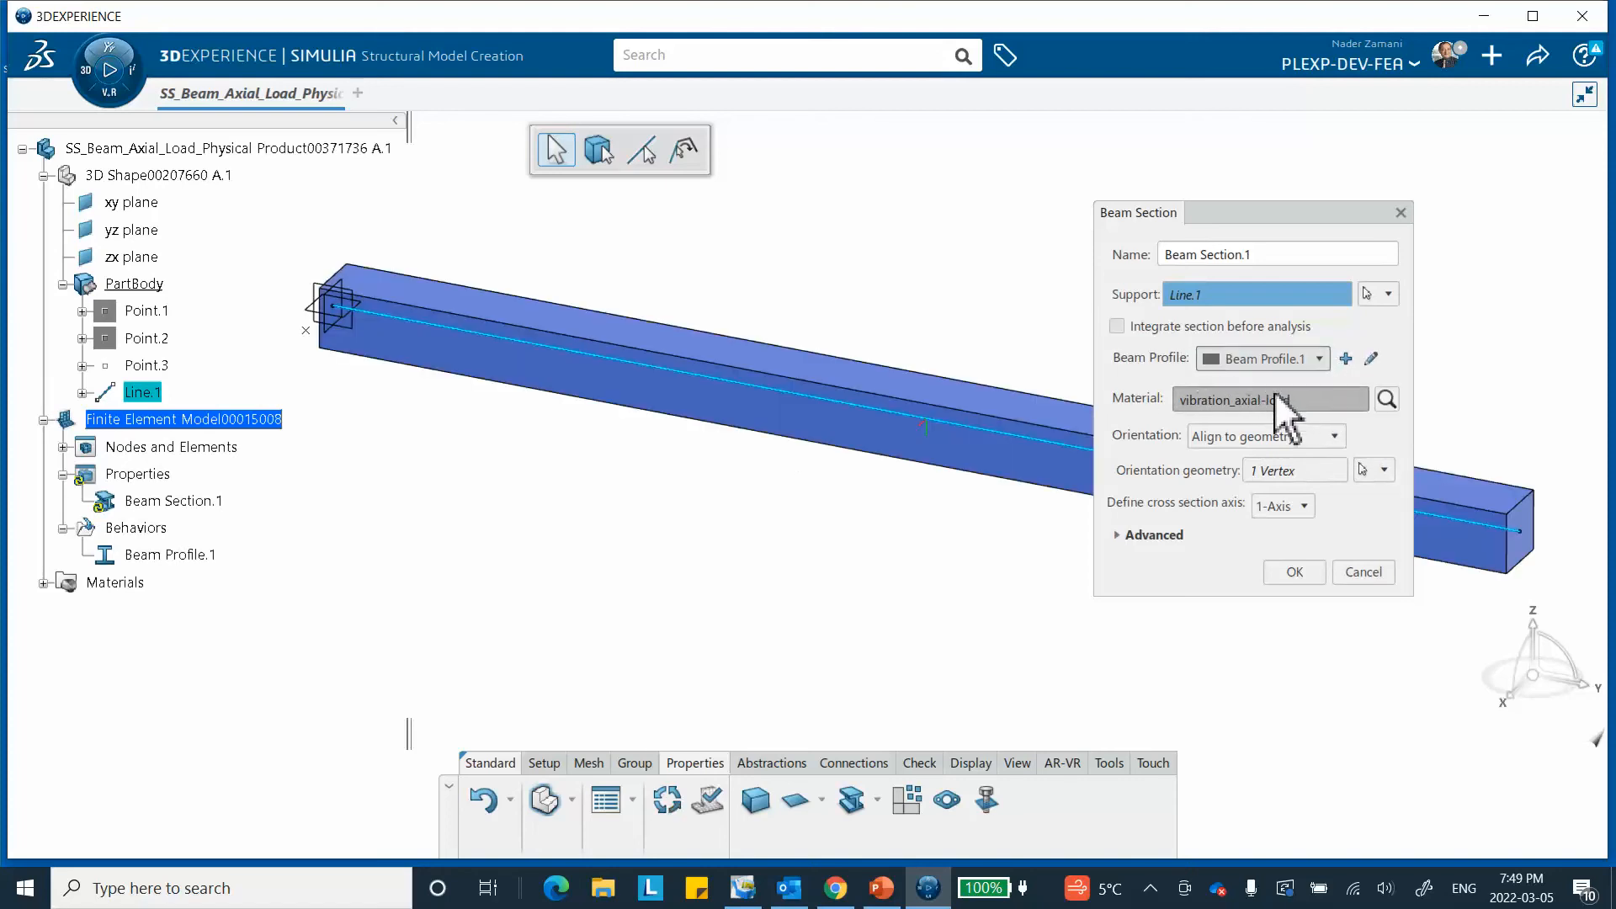
click(1295, 573)
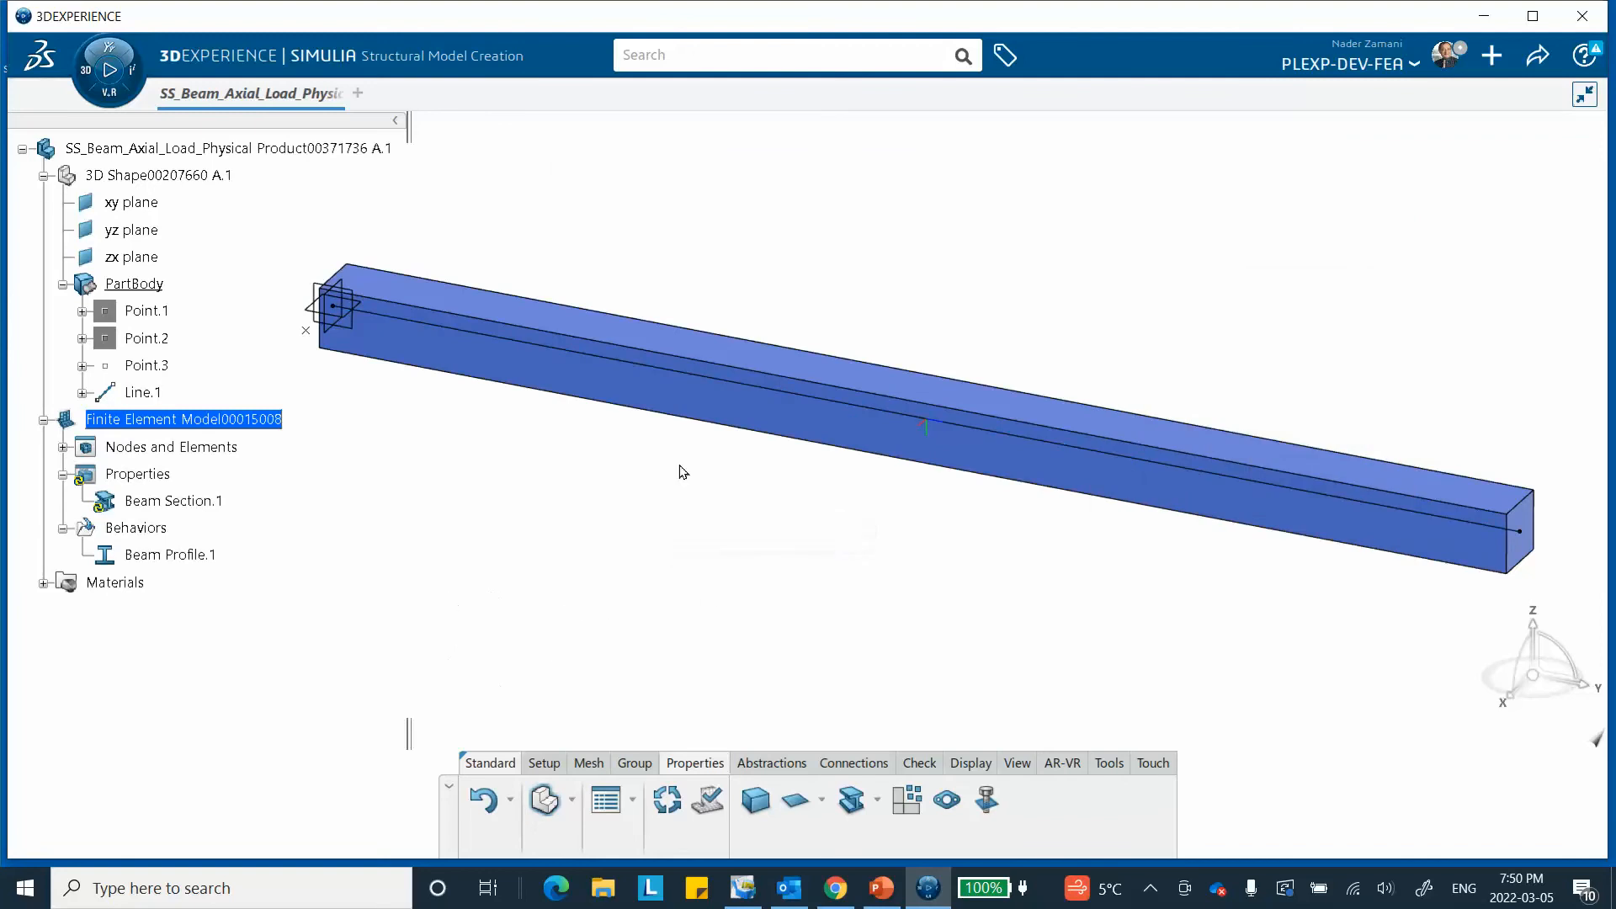
Step: Save the finite element model and hide its Properties set so the beam section's solid display is removed
click(1541, 58)
click(1423, 93)
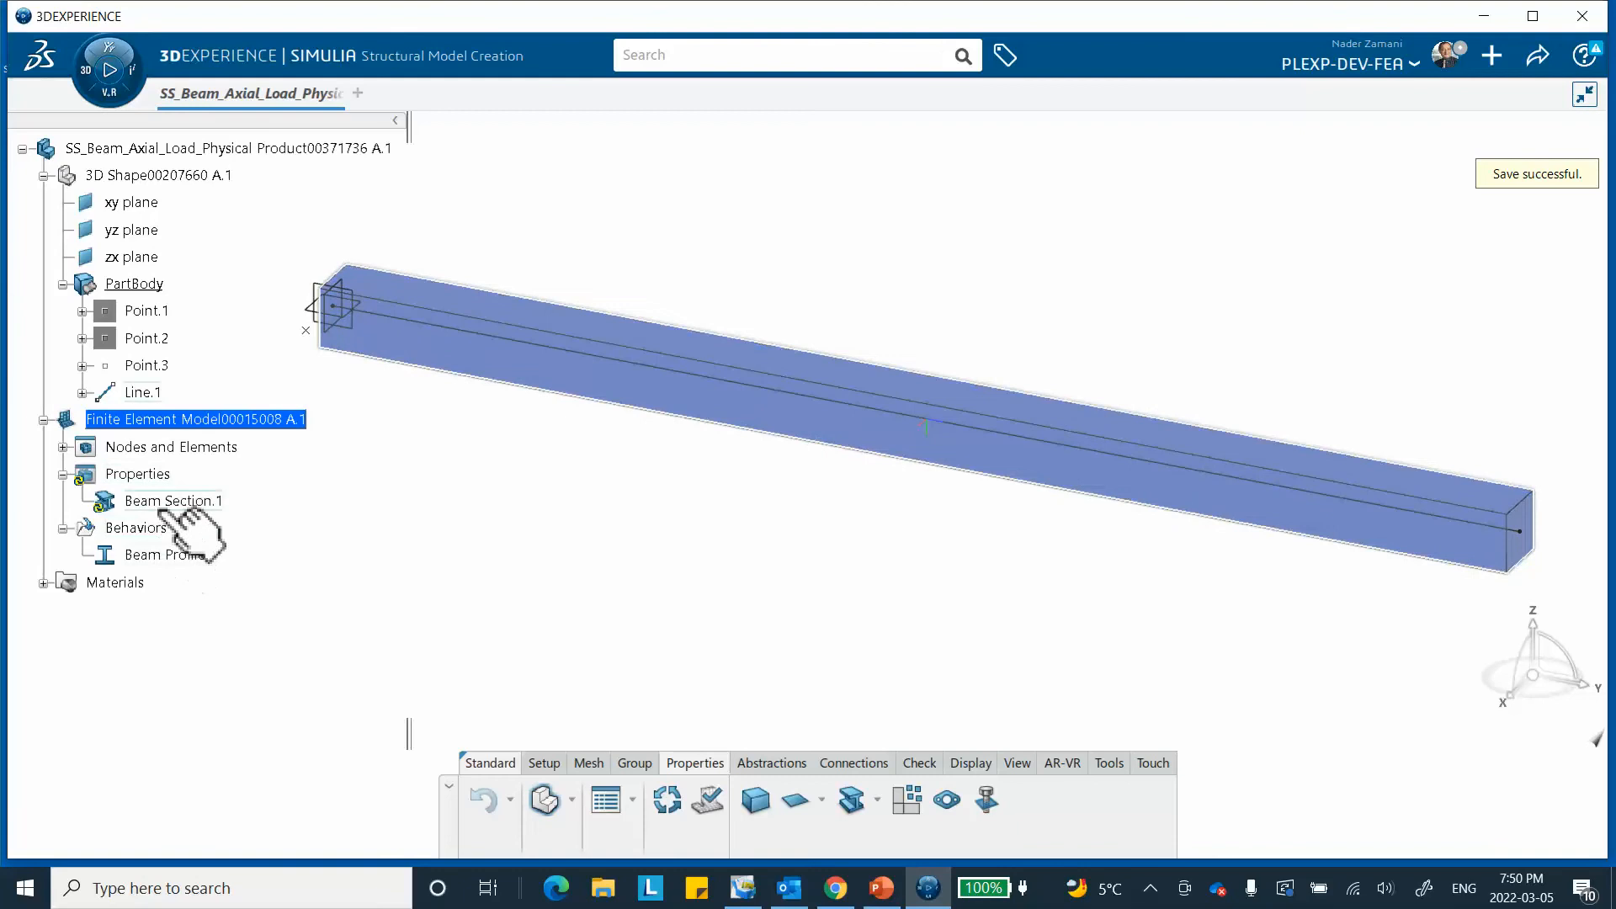
right_click(135, 474)
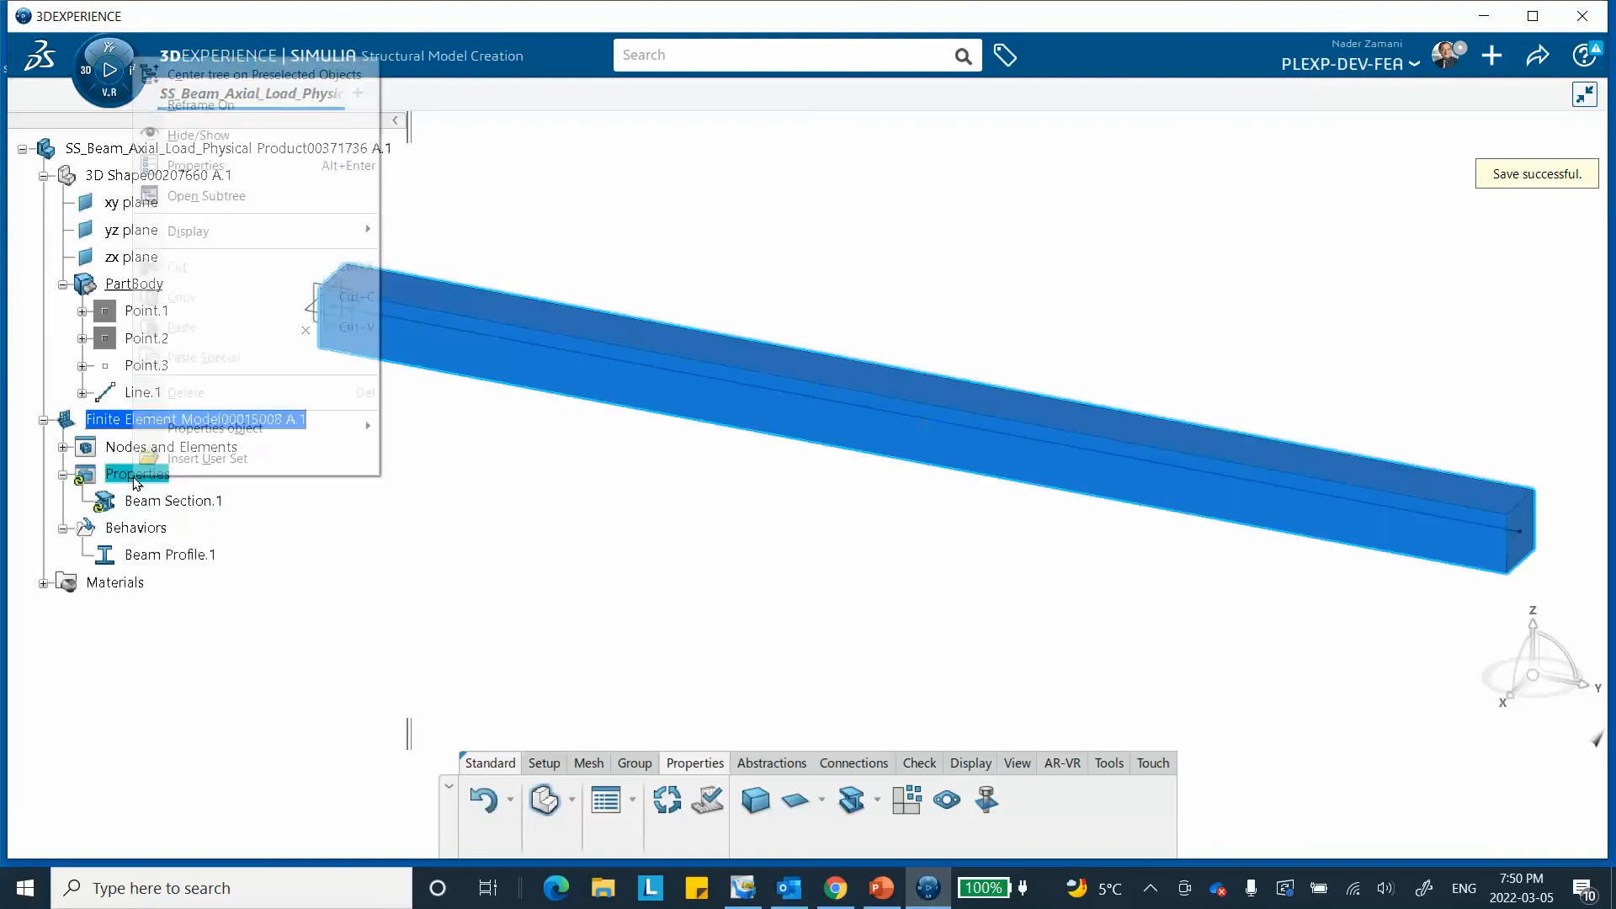
click(222, 136)
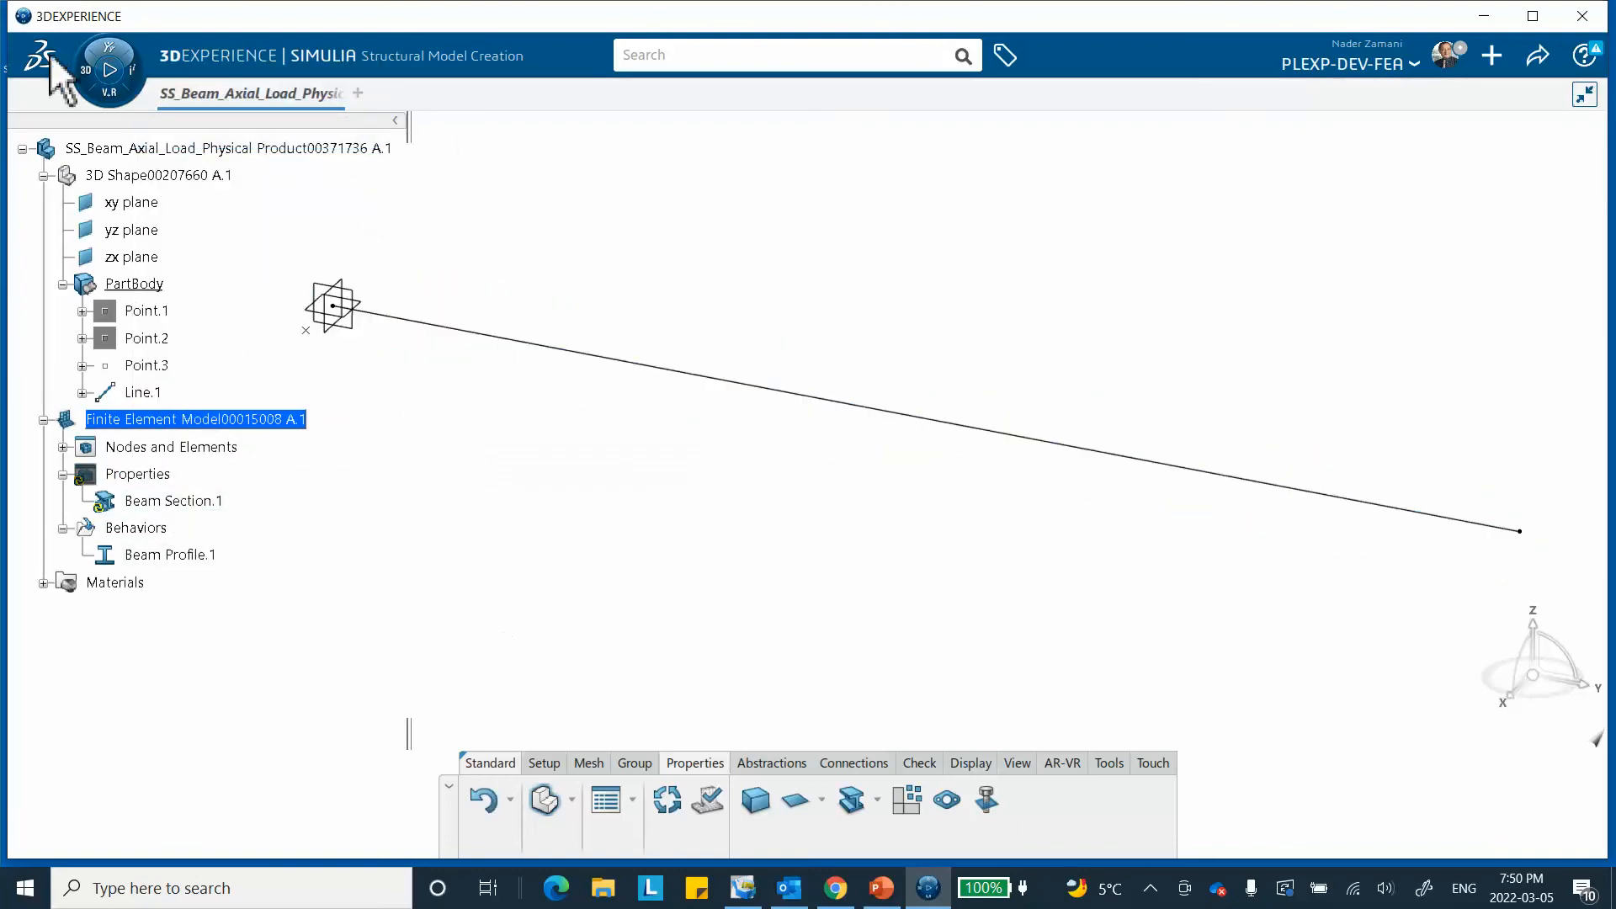
Step: Switch to Structural Scenario Creation and initialize a structural simulation using Finite Element Model00015008
click(81, 74)
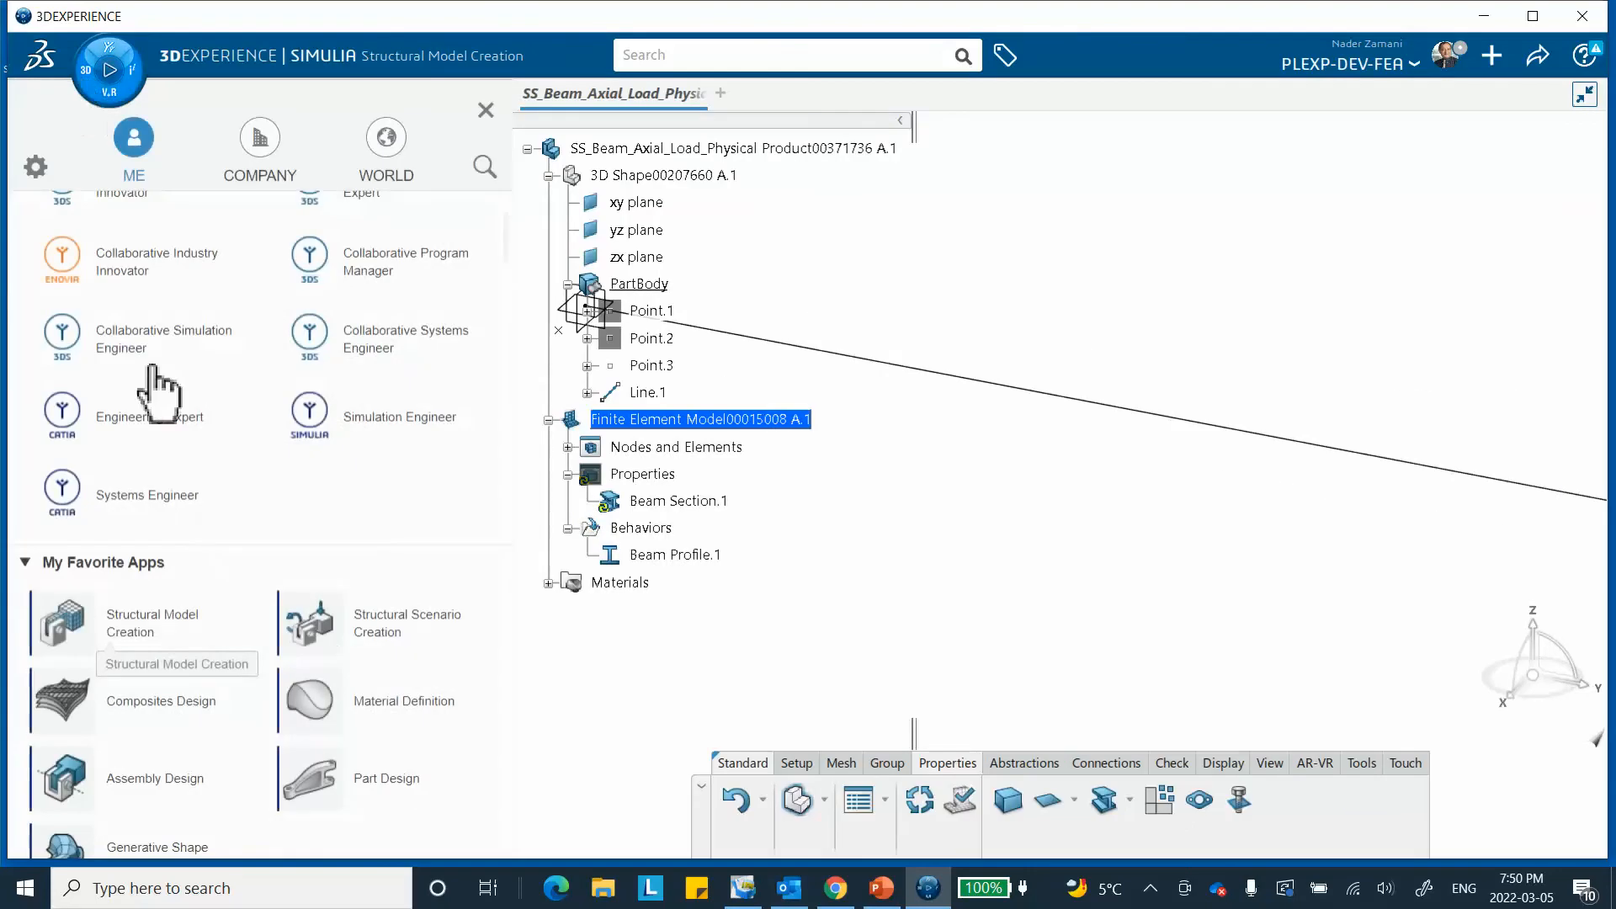
click(422, 630)
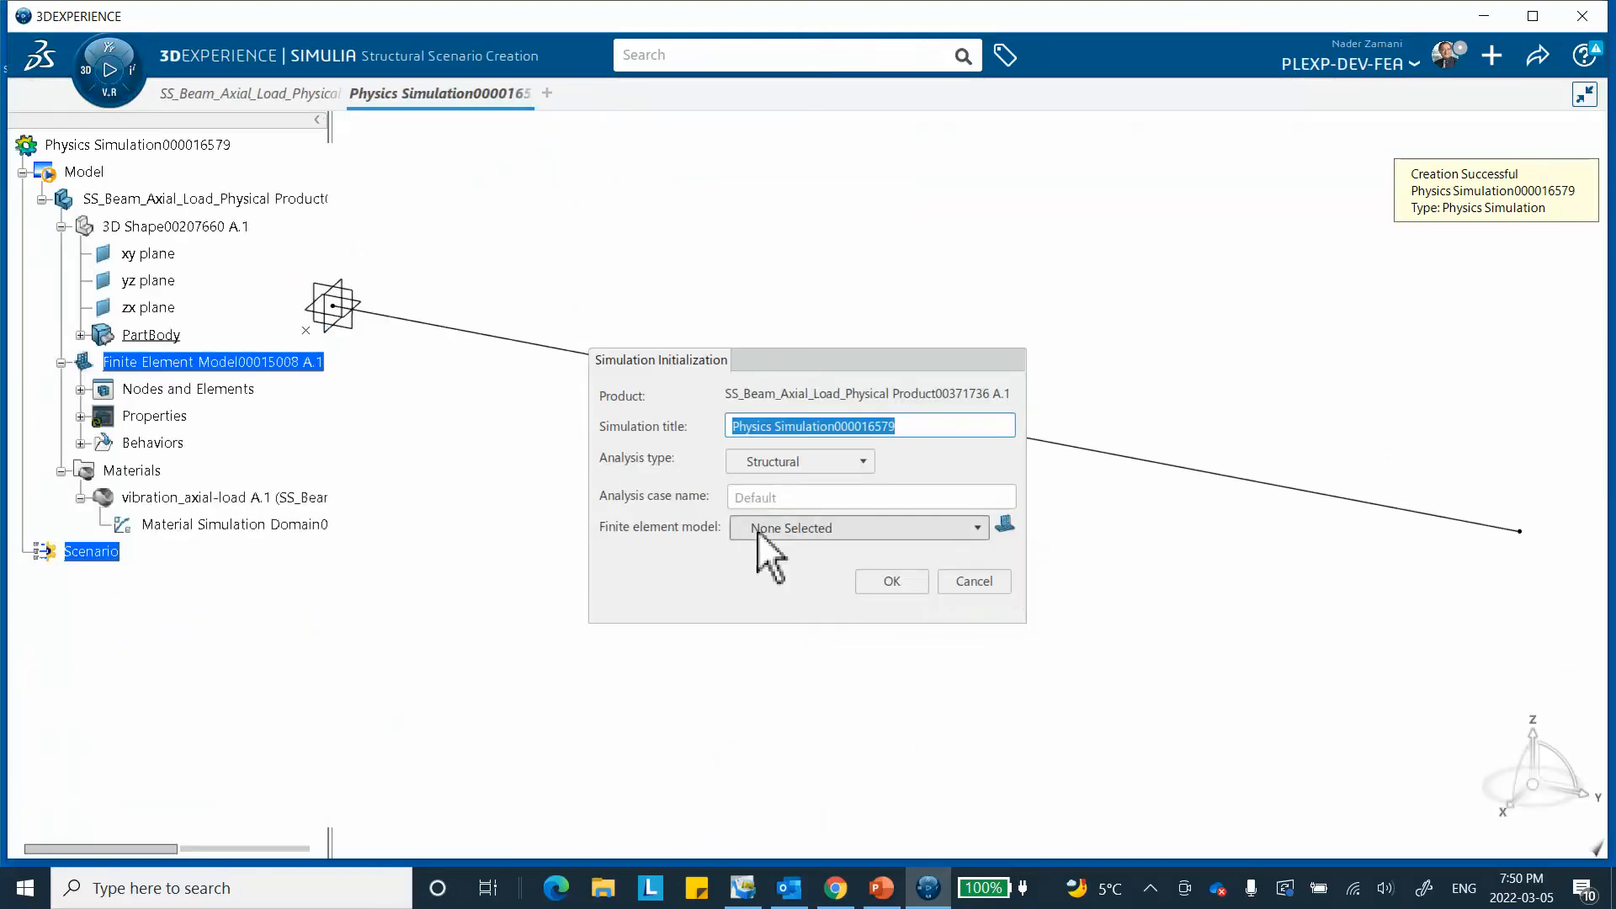
click(816, 530)
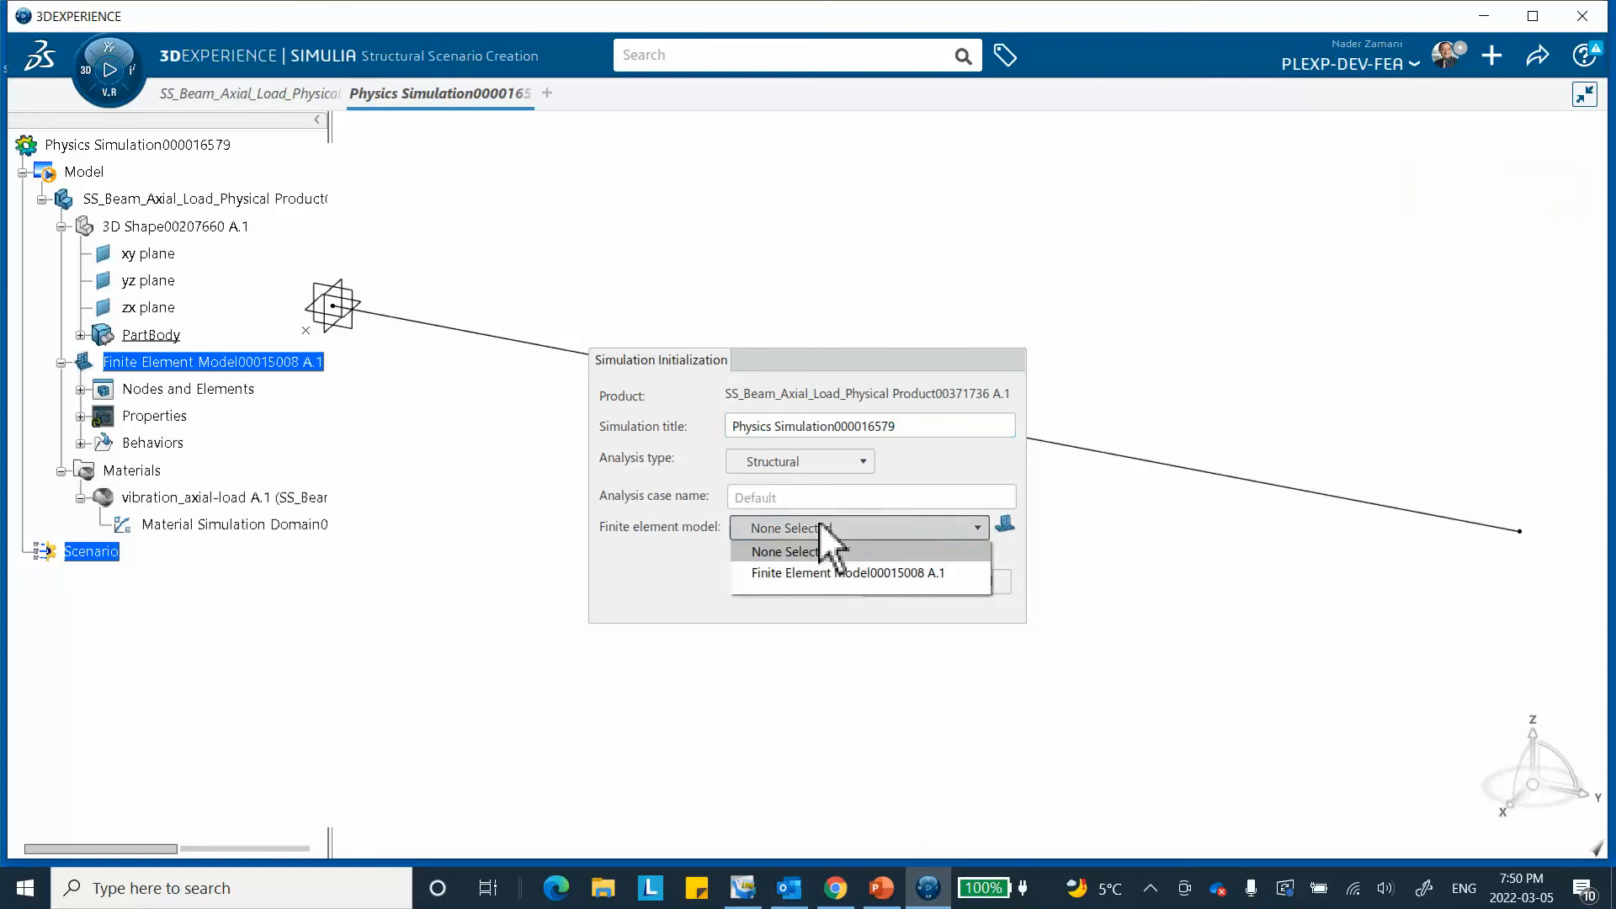
click(810, 574)
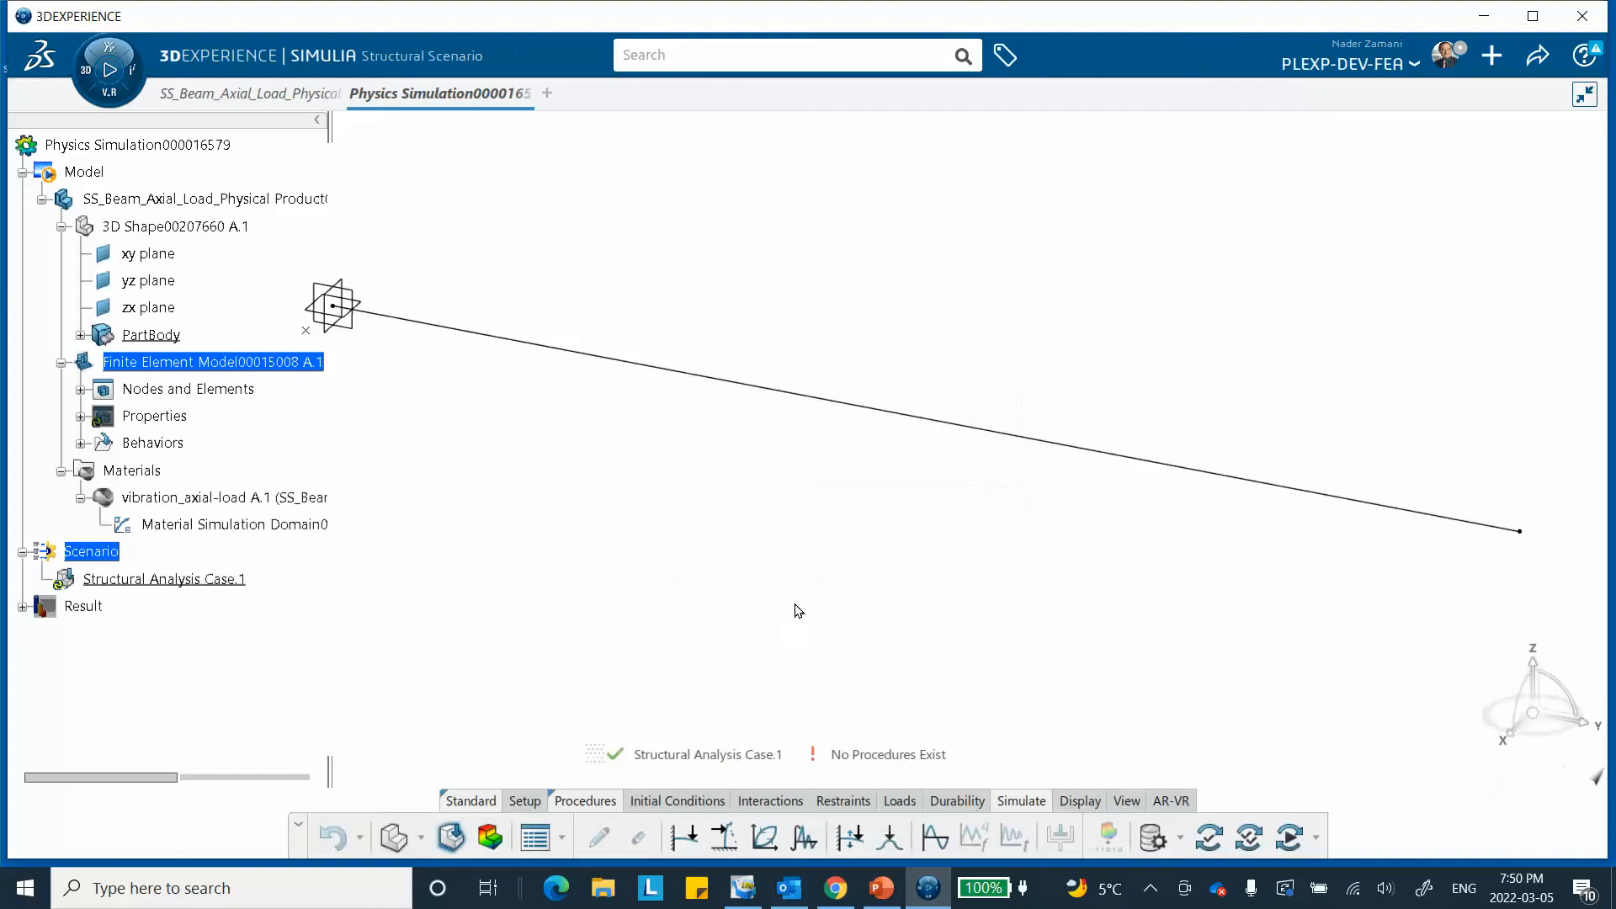
Step: Add a static step with a 1 s step time, automatic time incrementation and geometric nonlinearity included
middle_drag(538, 523, 606, 477)
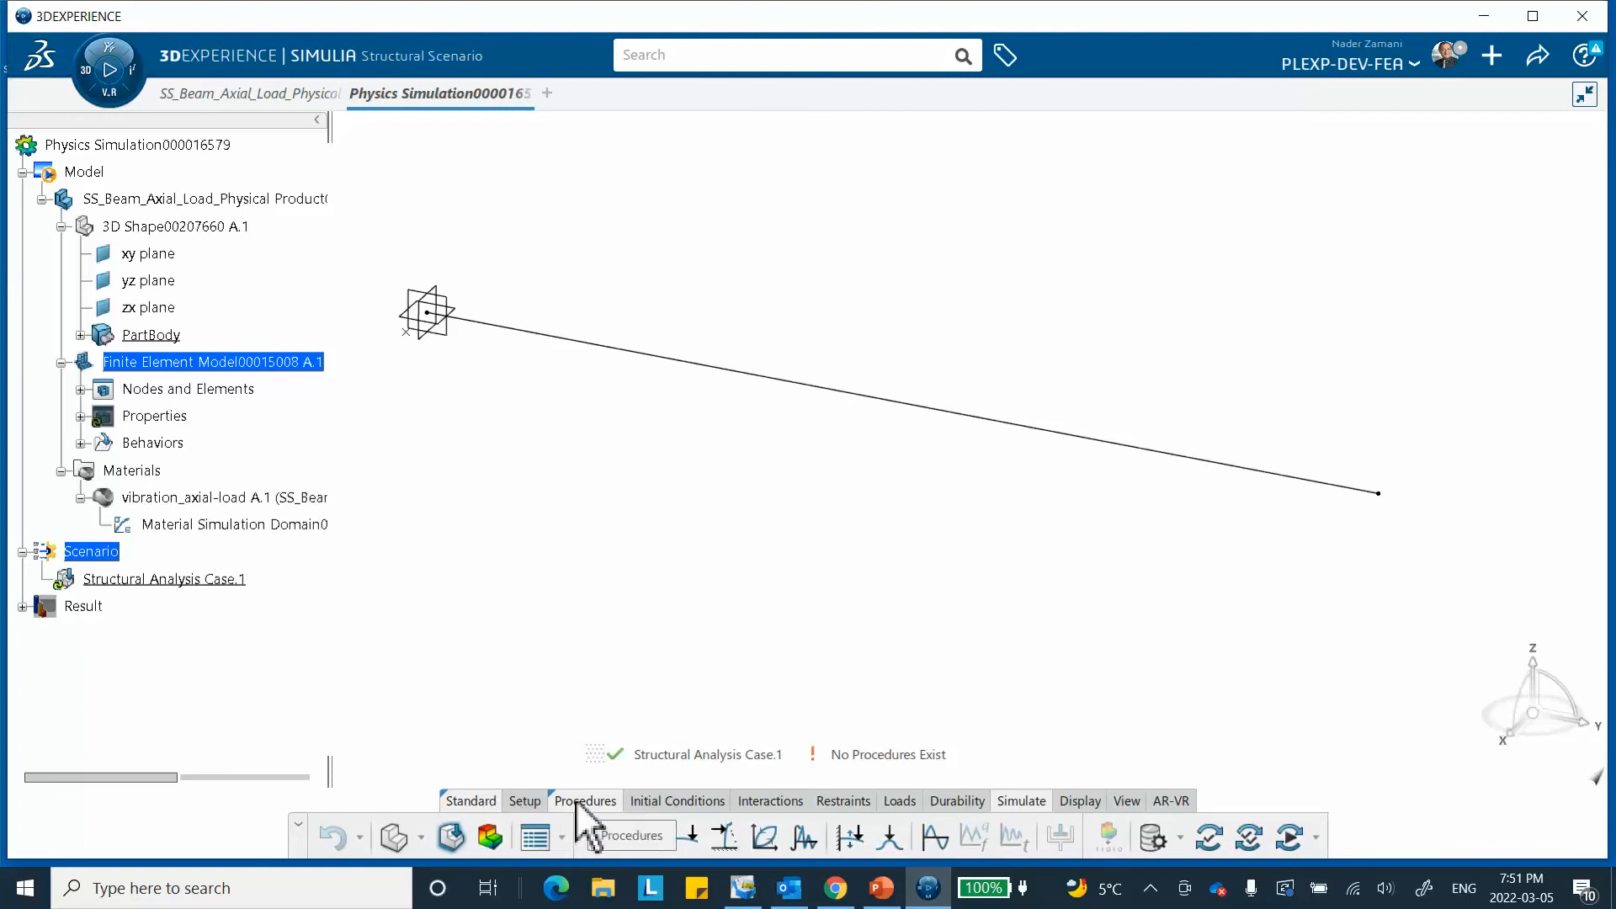
click(684, 838)
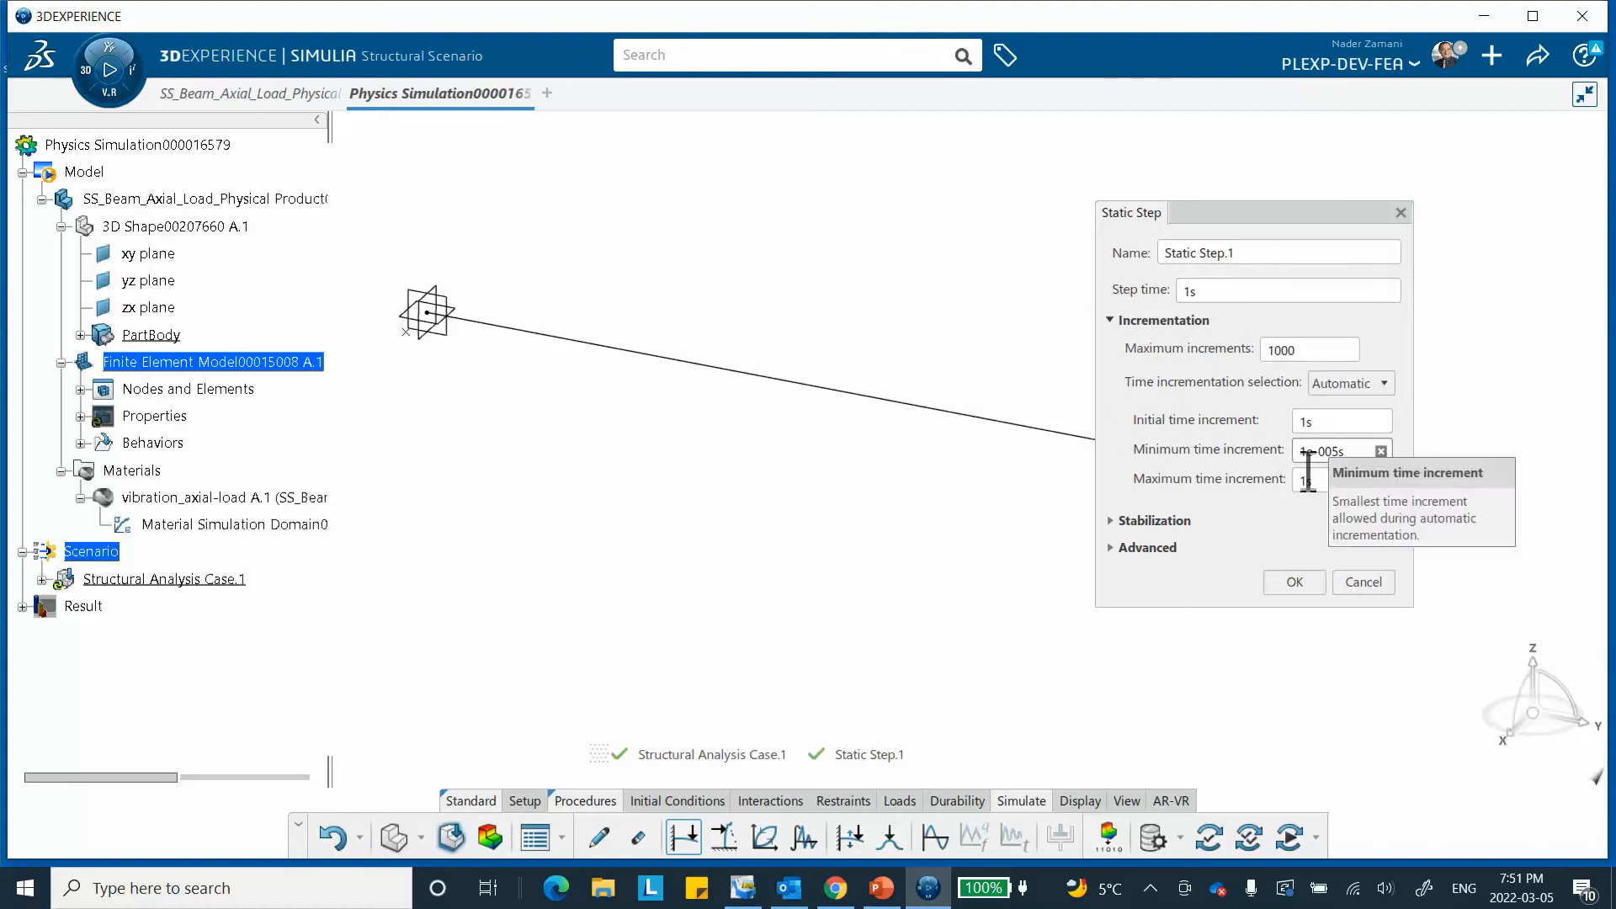
click(1111, 548)
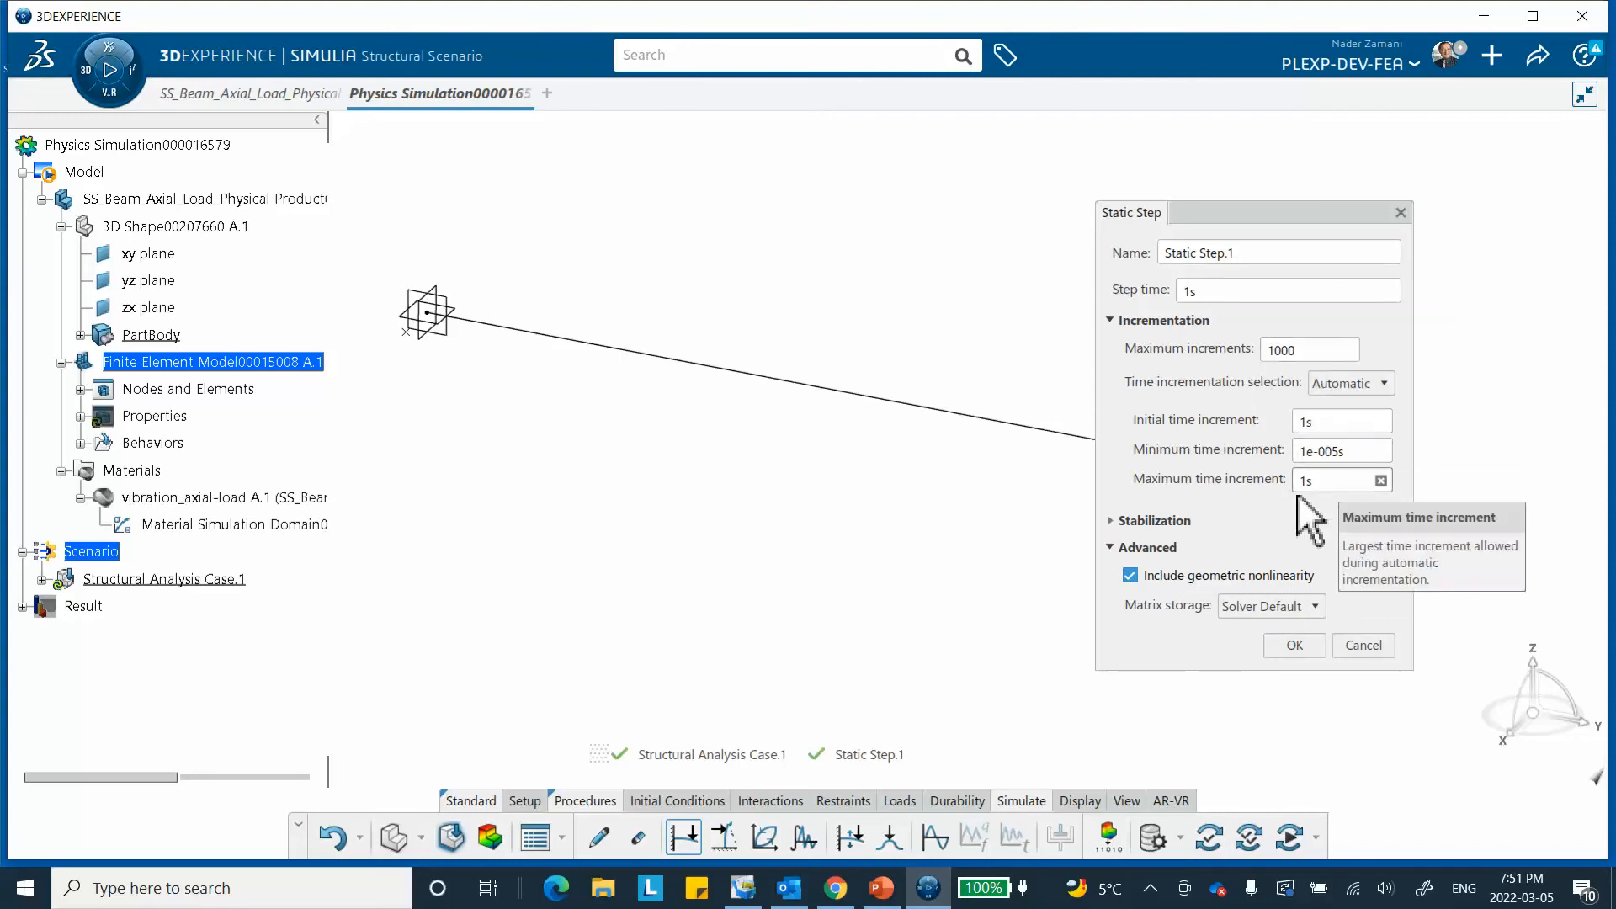
click(1297, 646)
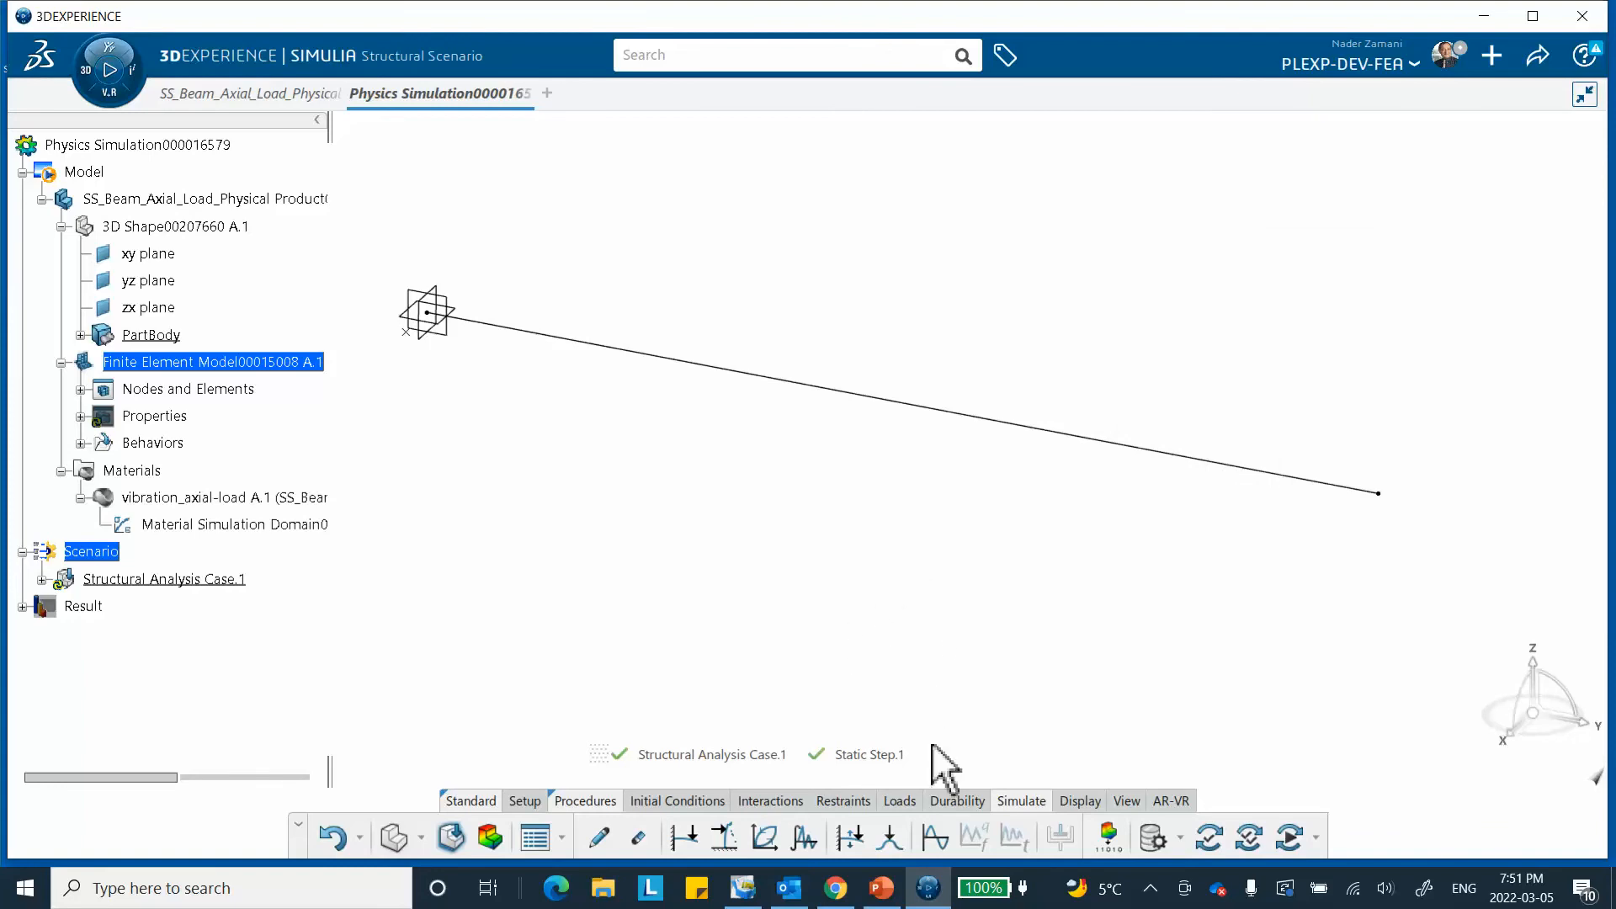
Step: Add a fixed displacement at the beam's origin-end vertex, restraining X, Y and Z translation and Y and Z rotation
click(844, 801)
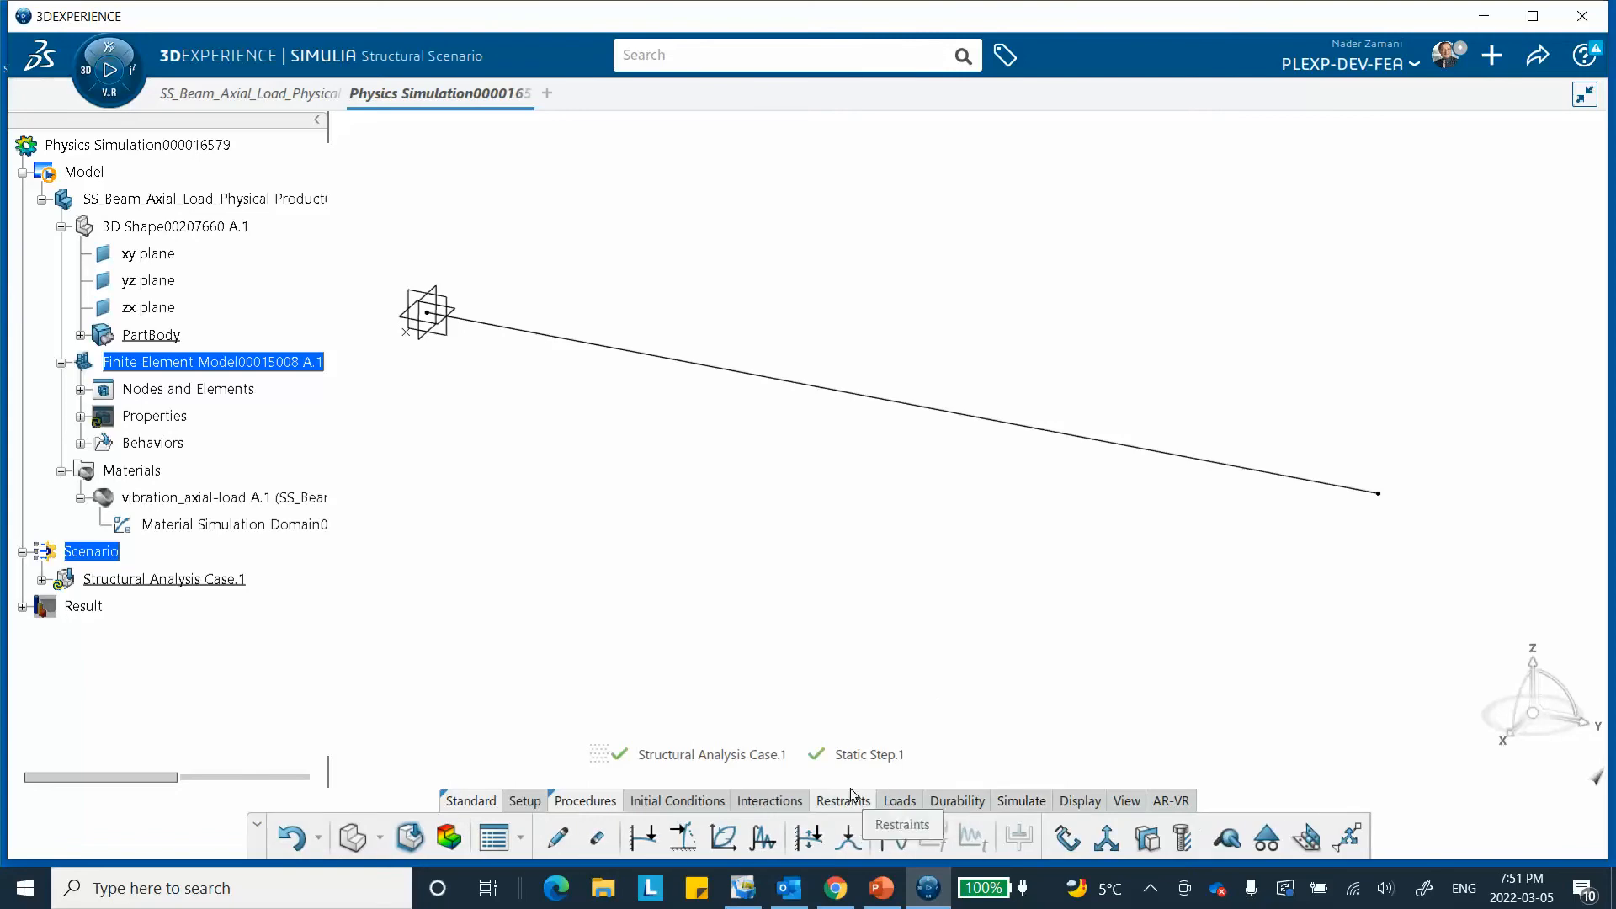
click(1108, 839)
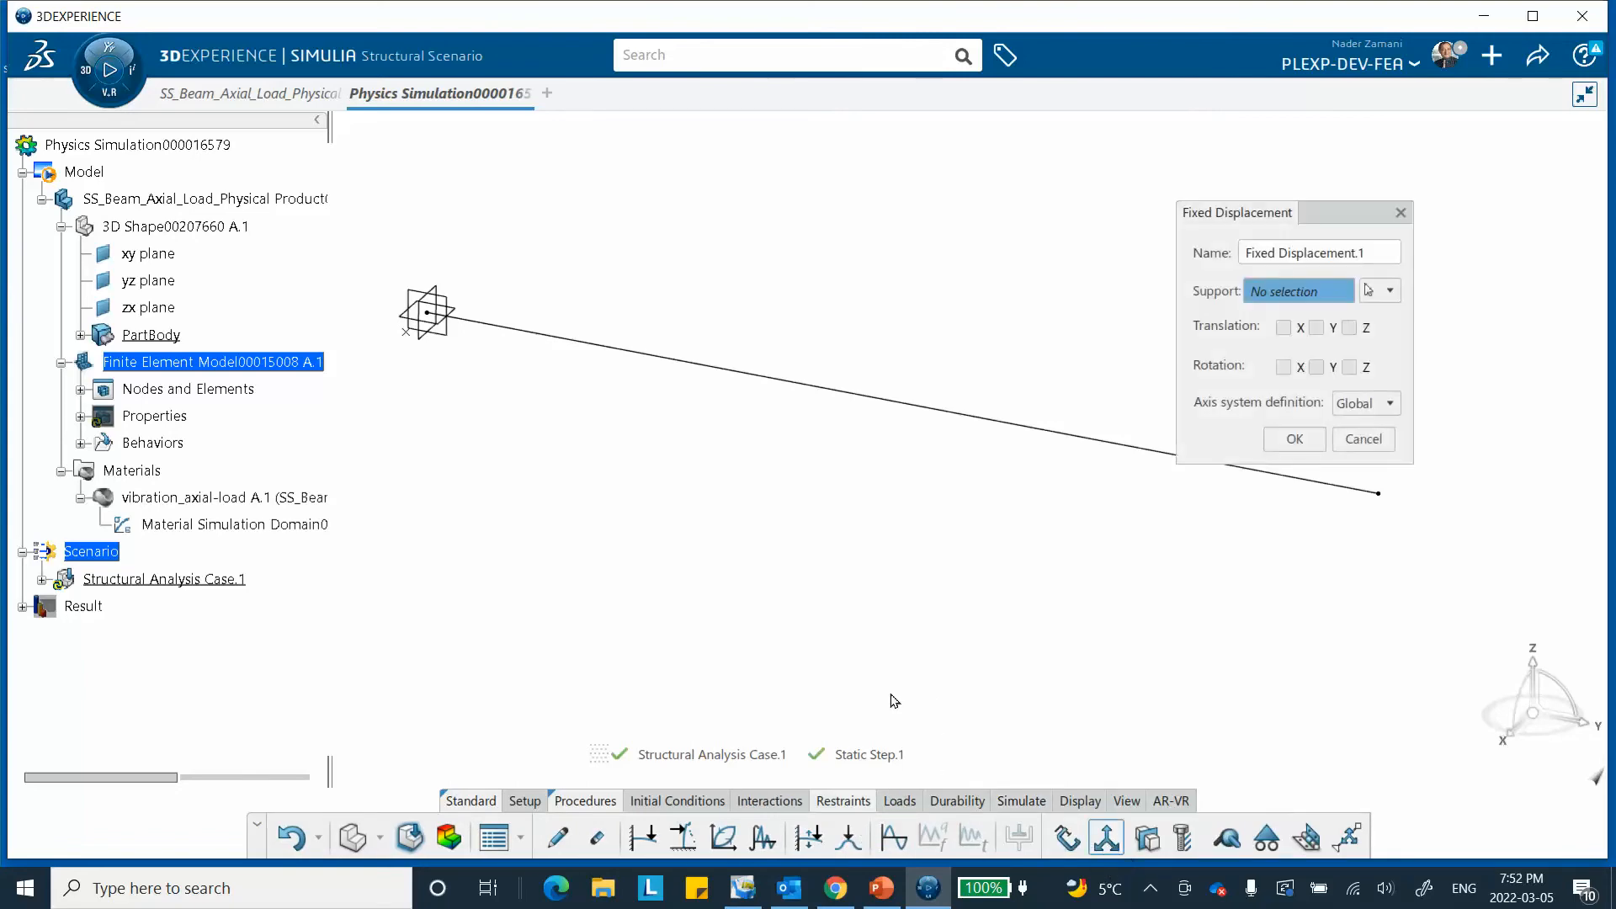
click(428, 313)
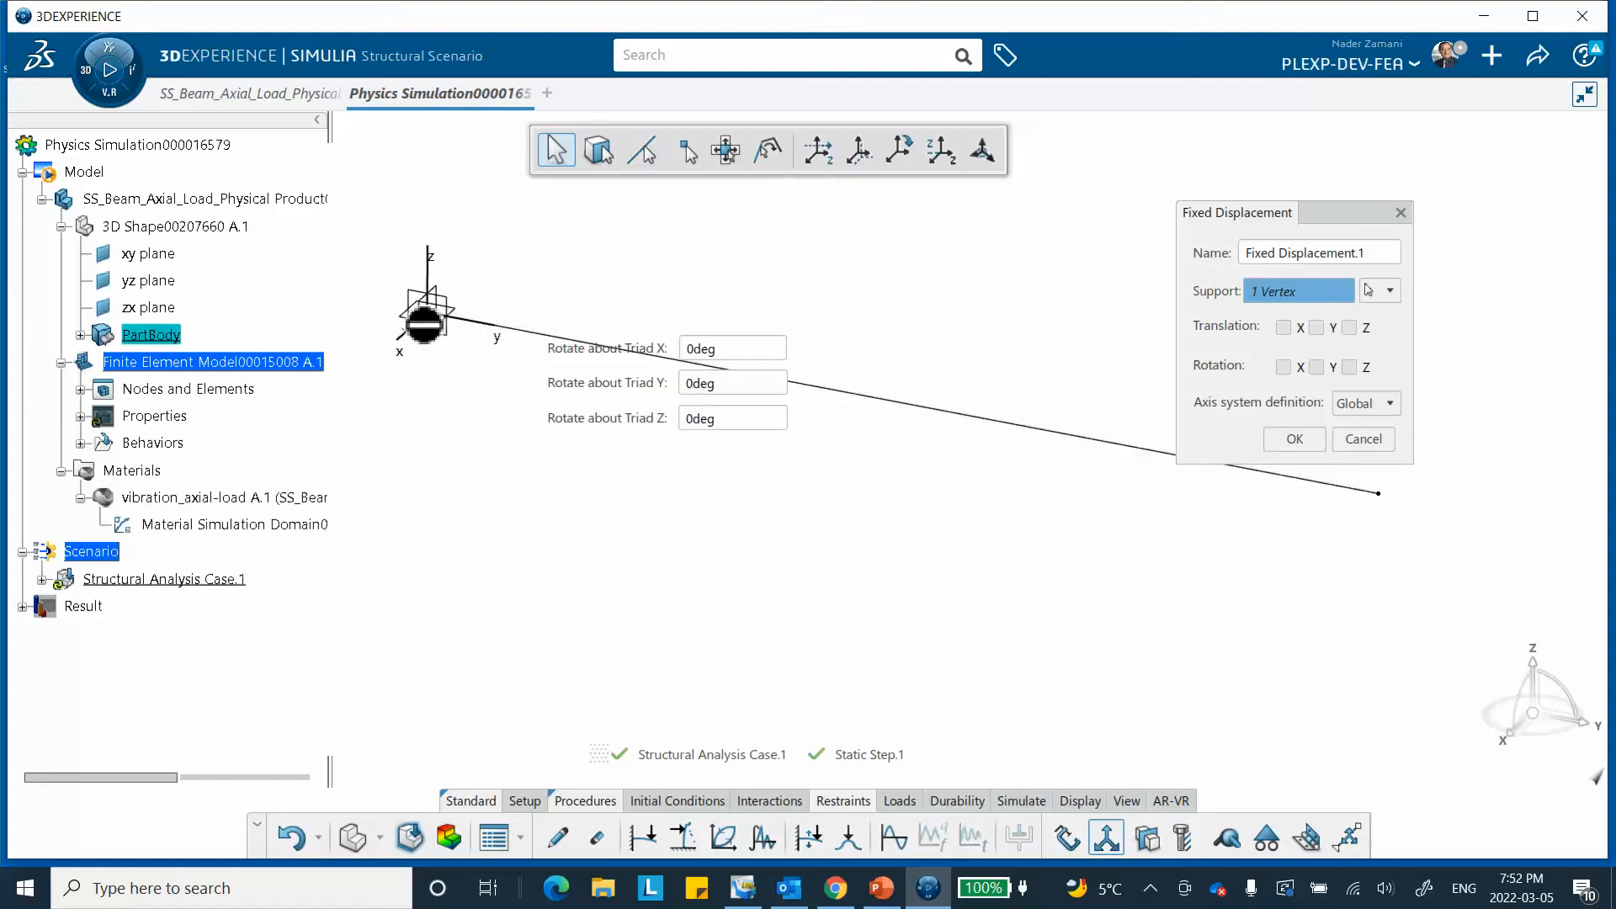
click(1283, 328)
click(1317, 327)
click(1349, 328)
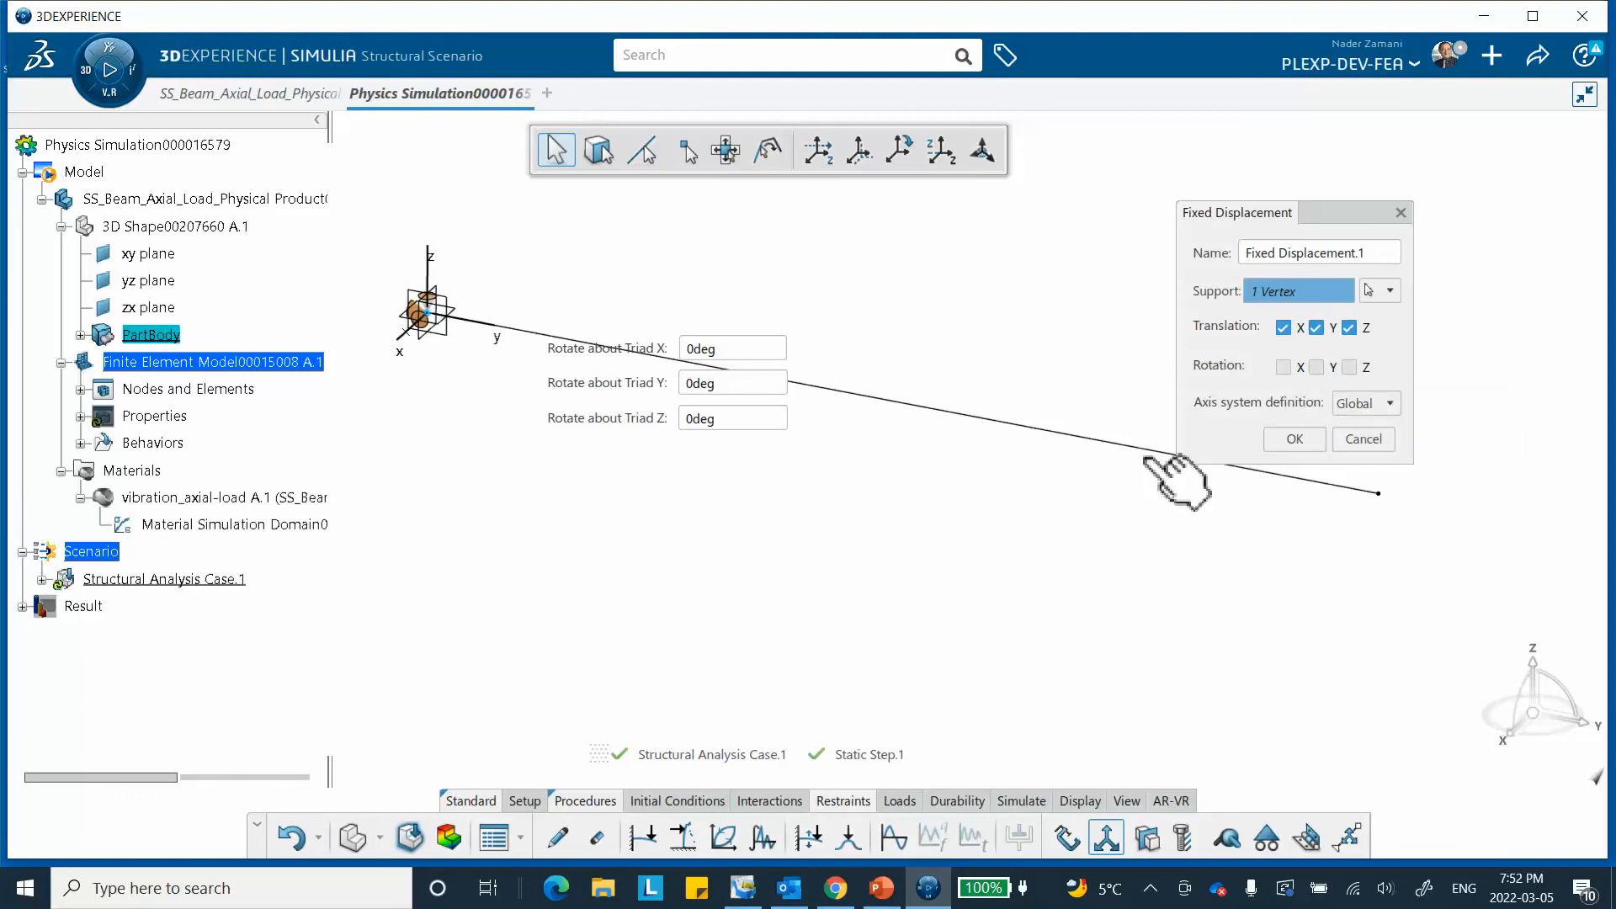
click(1317, 367)
click(1349, 367)
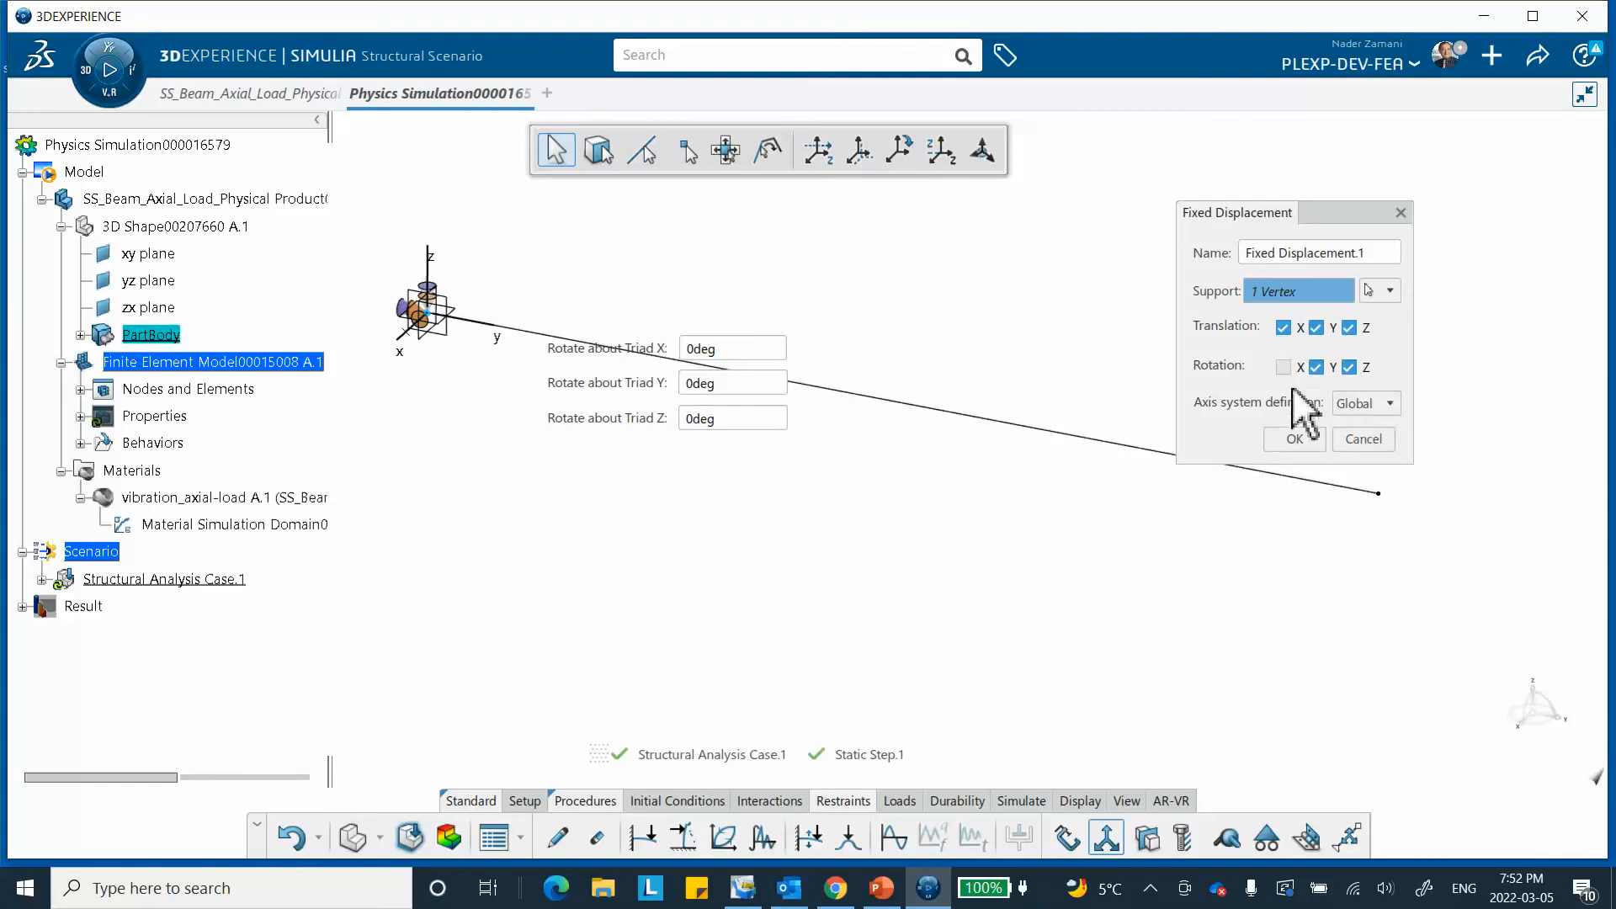
click(1301, 439)
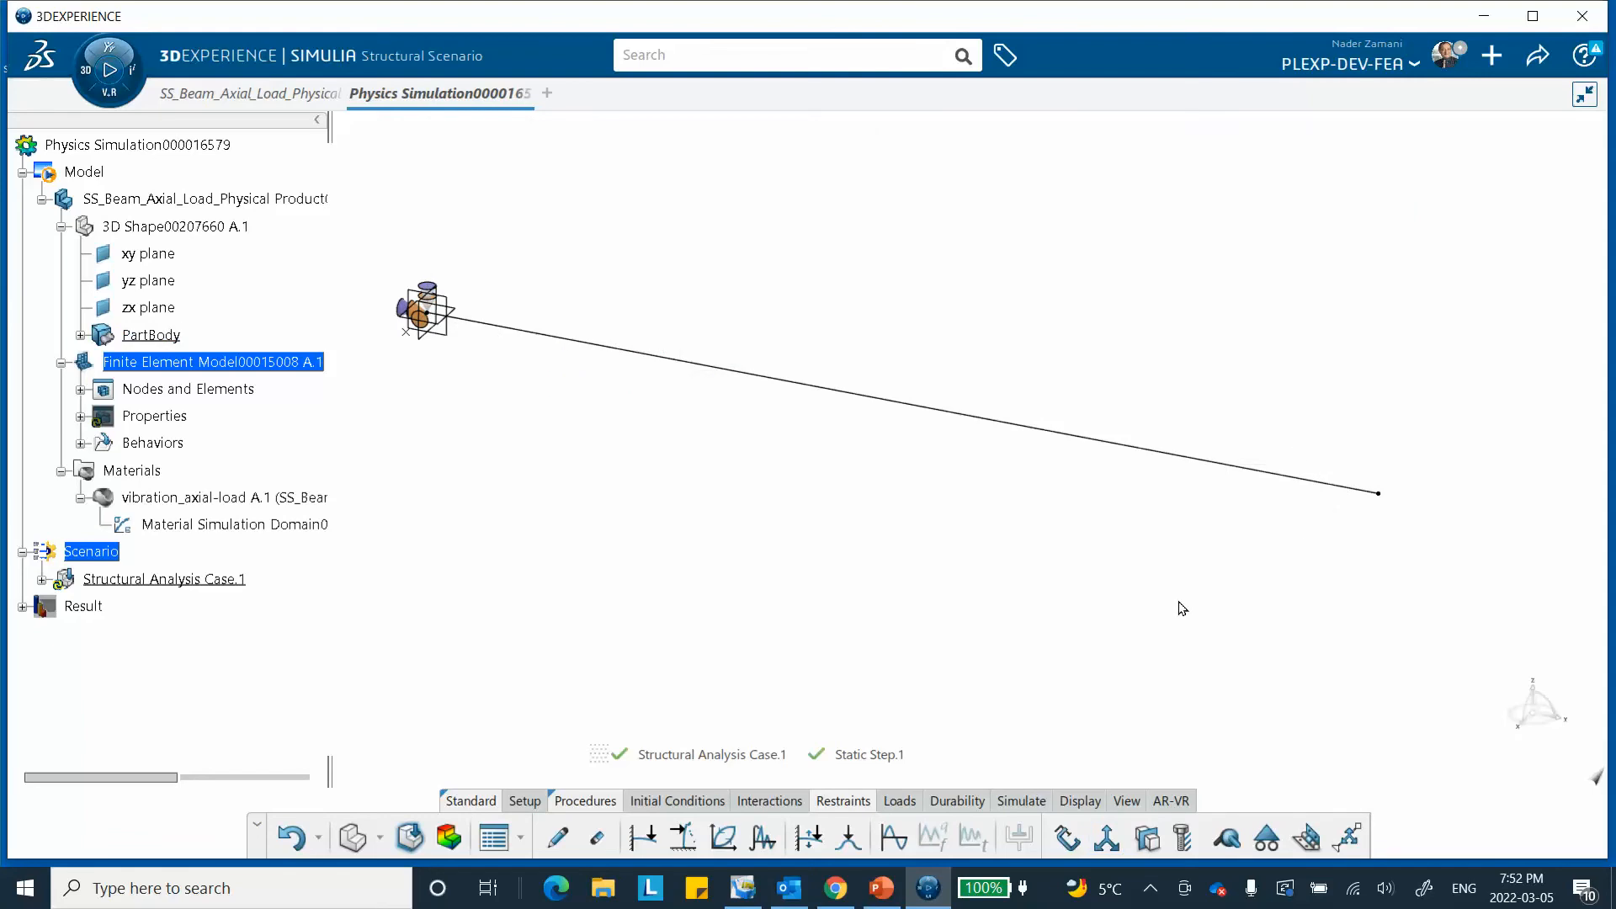
Step: Add a fixed displacement at the beam's far-end vertex, restraining X and Z translation and Y and Z rotation
click(1106, 838)
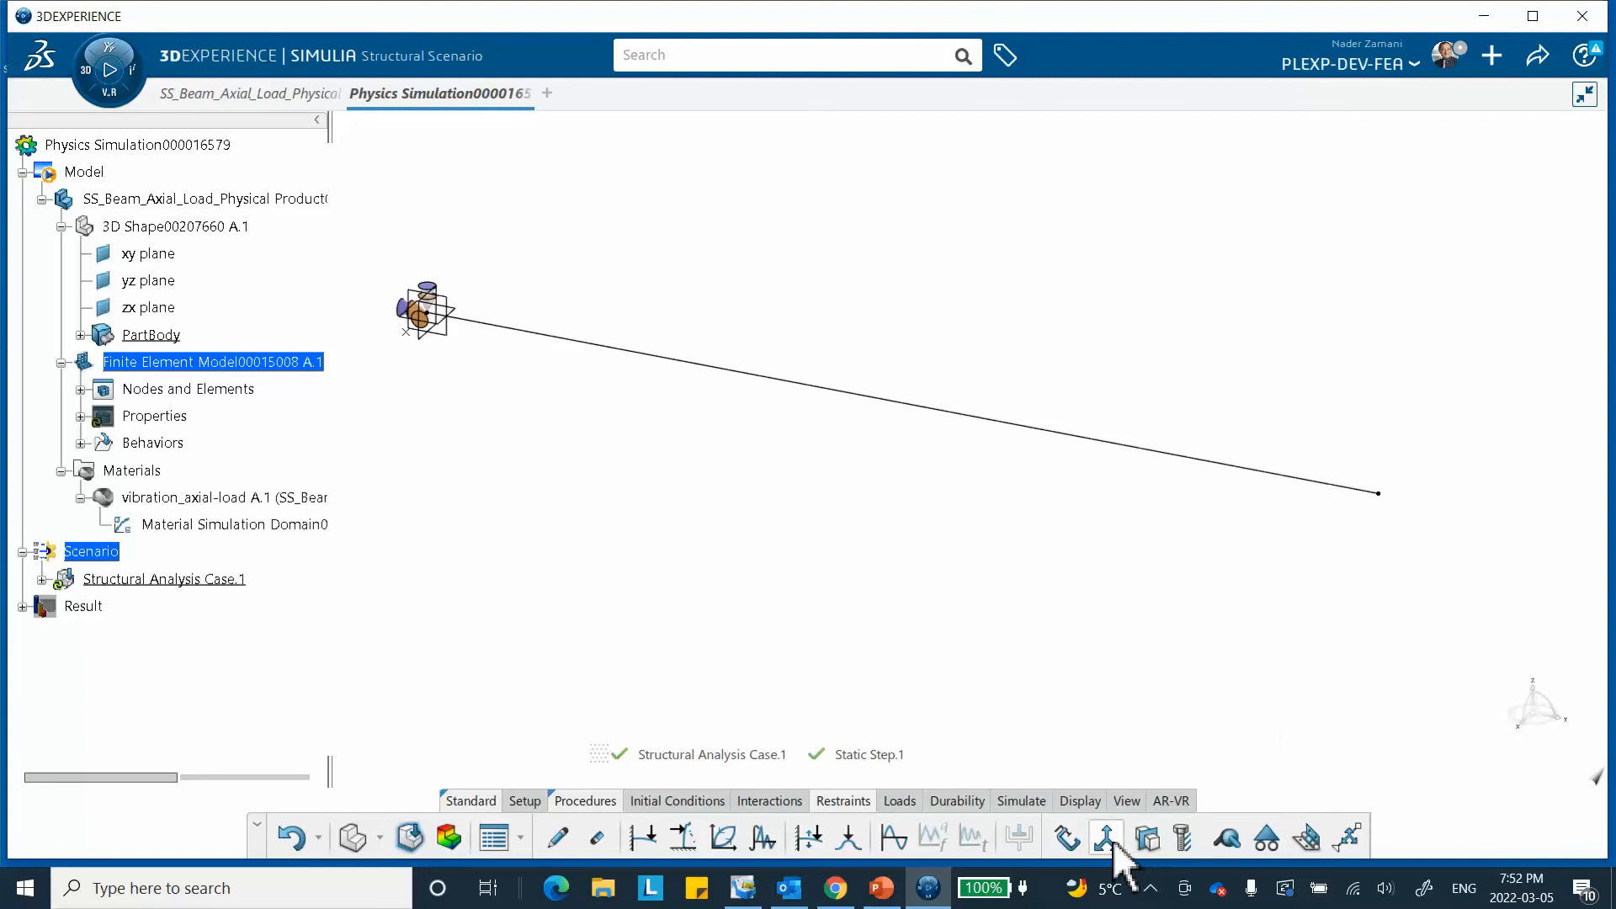
click(1378, 495)
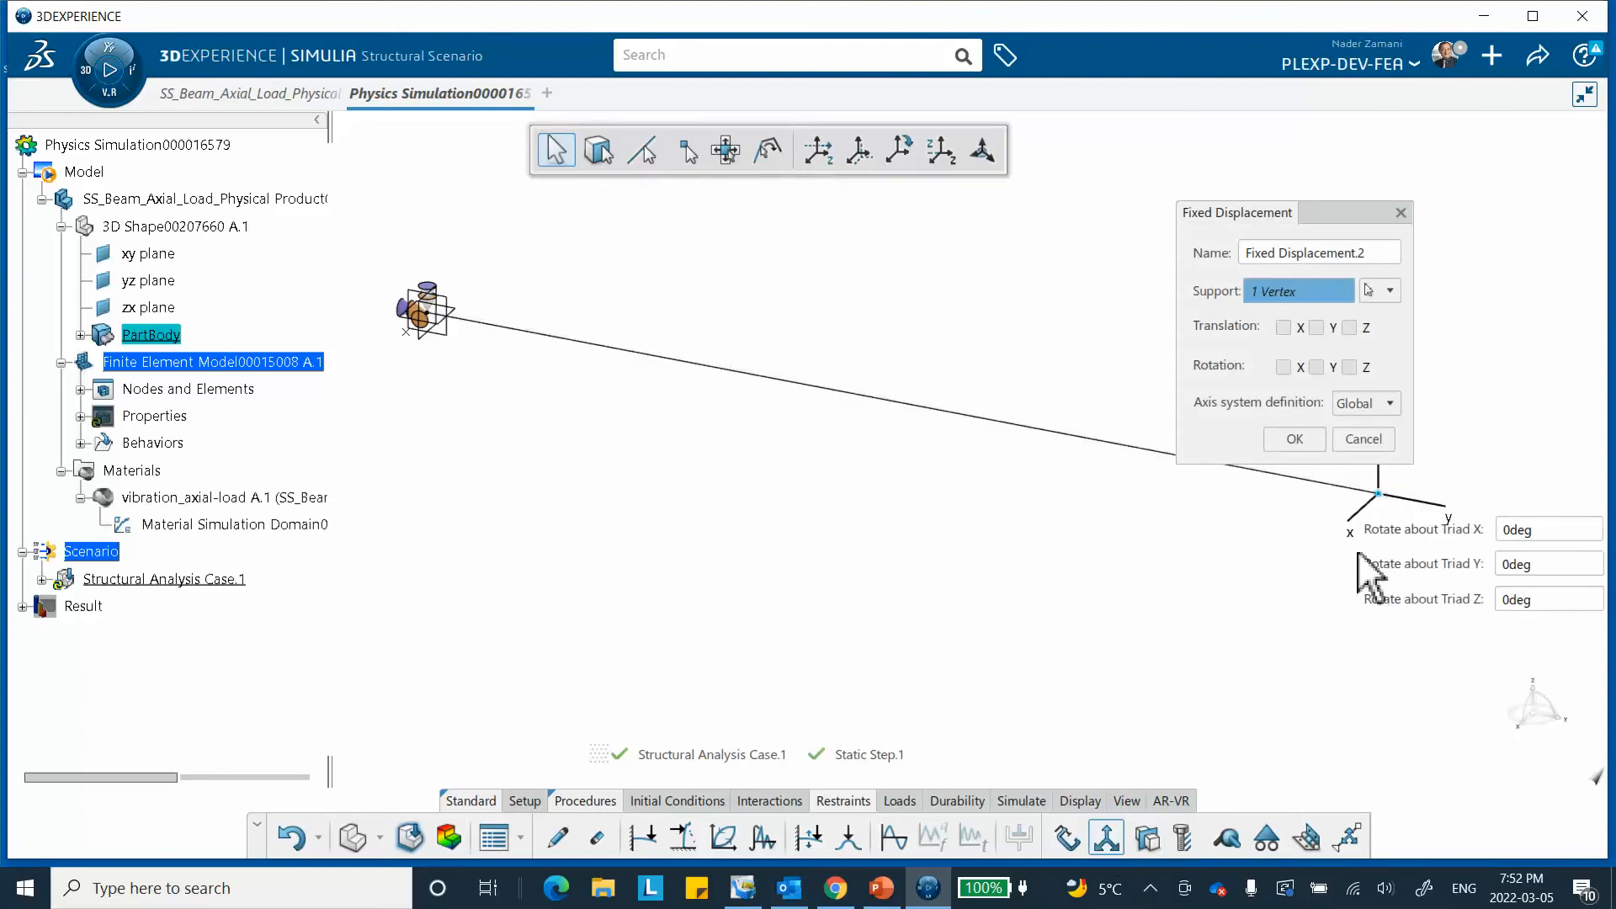
click(1283, 327)
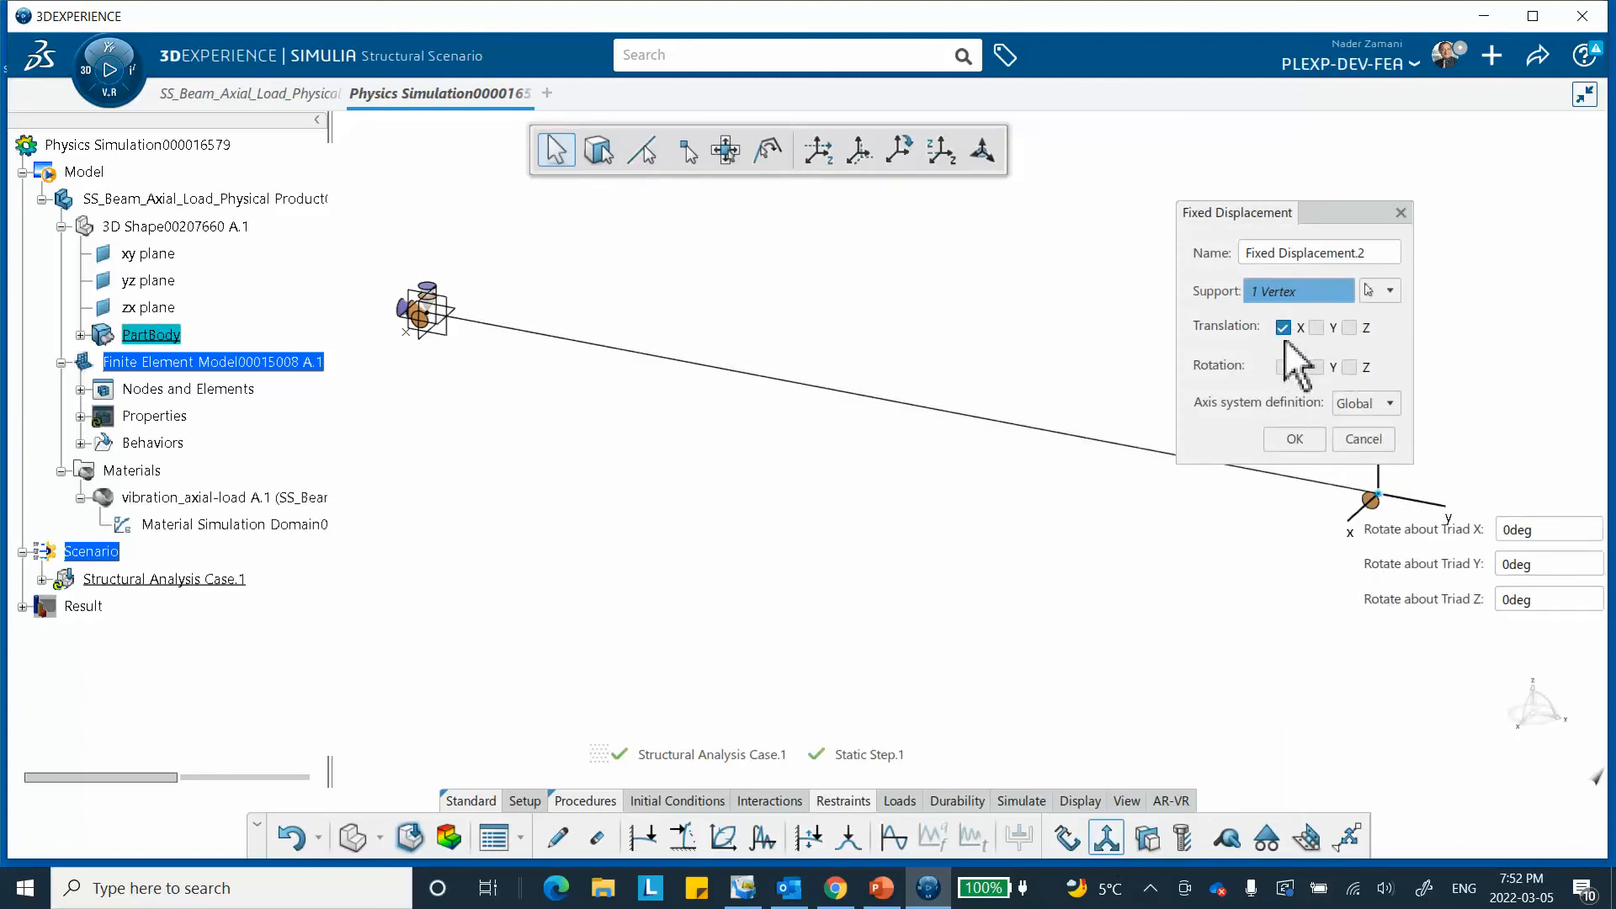
click(1349, 327)
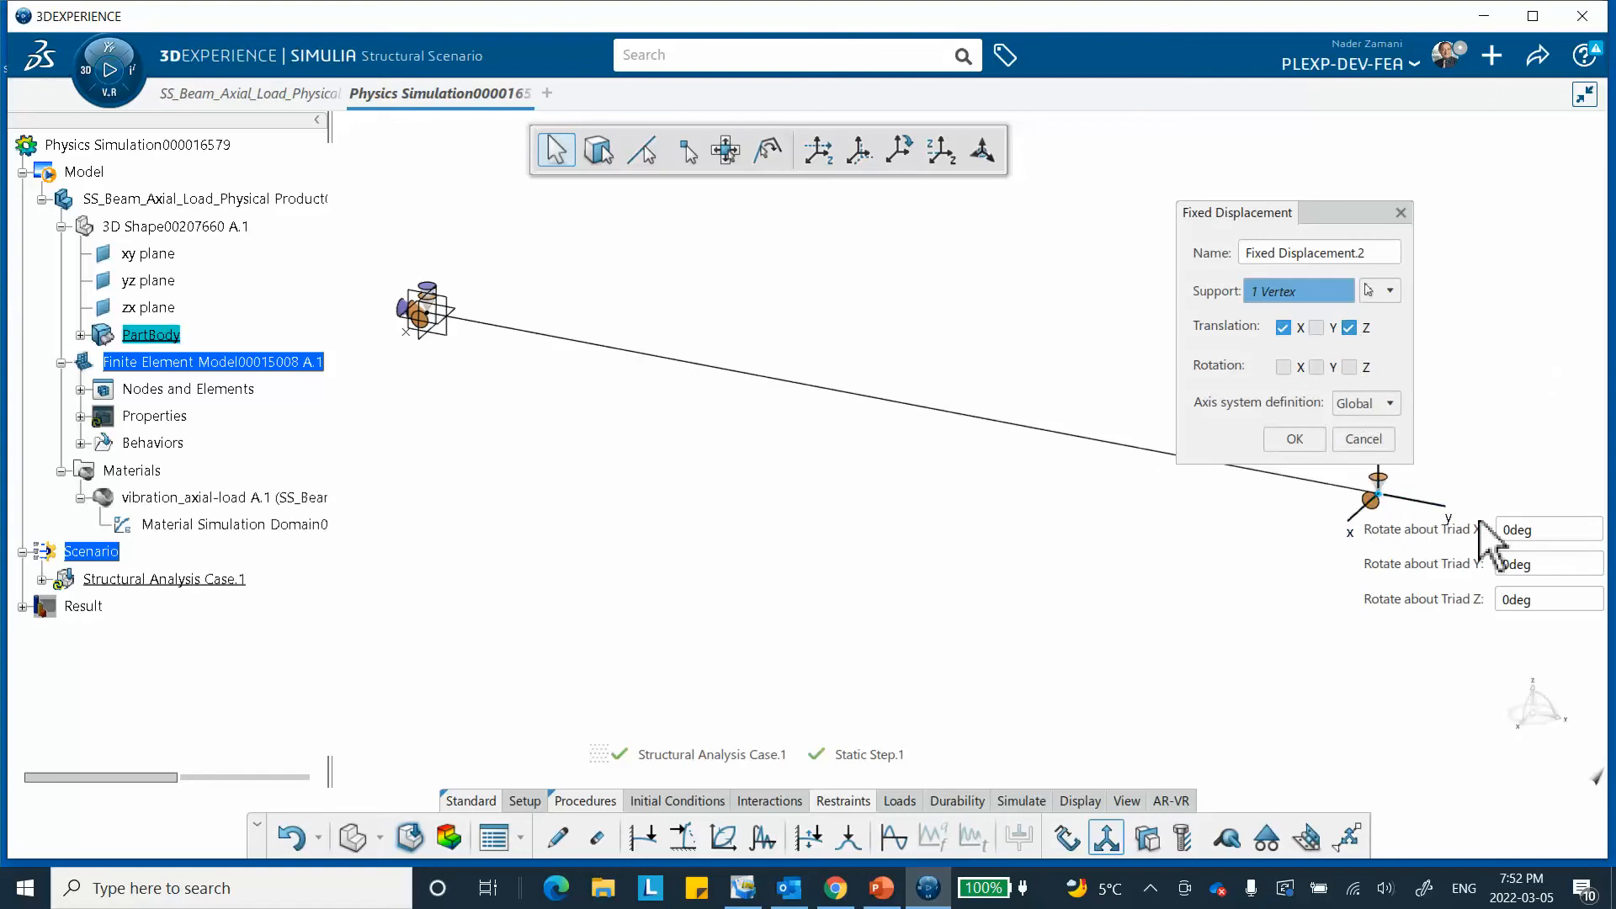
click(1317, 367)
click(1349, 367)
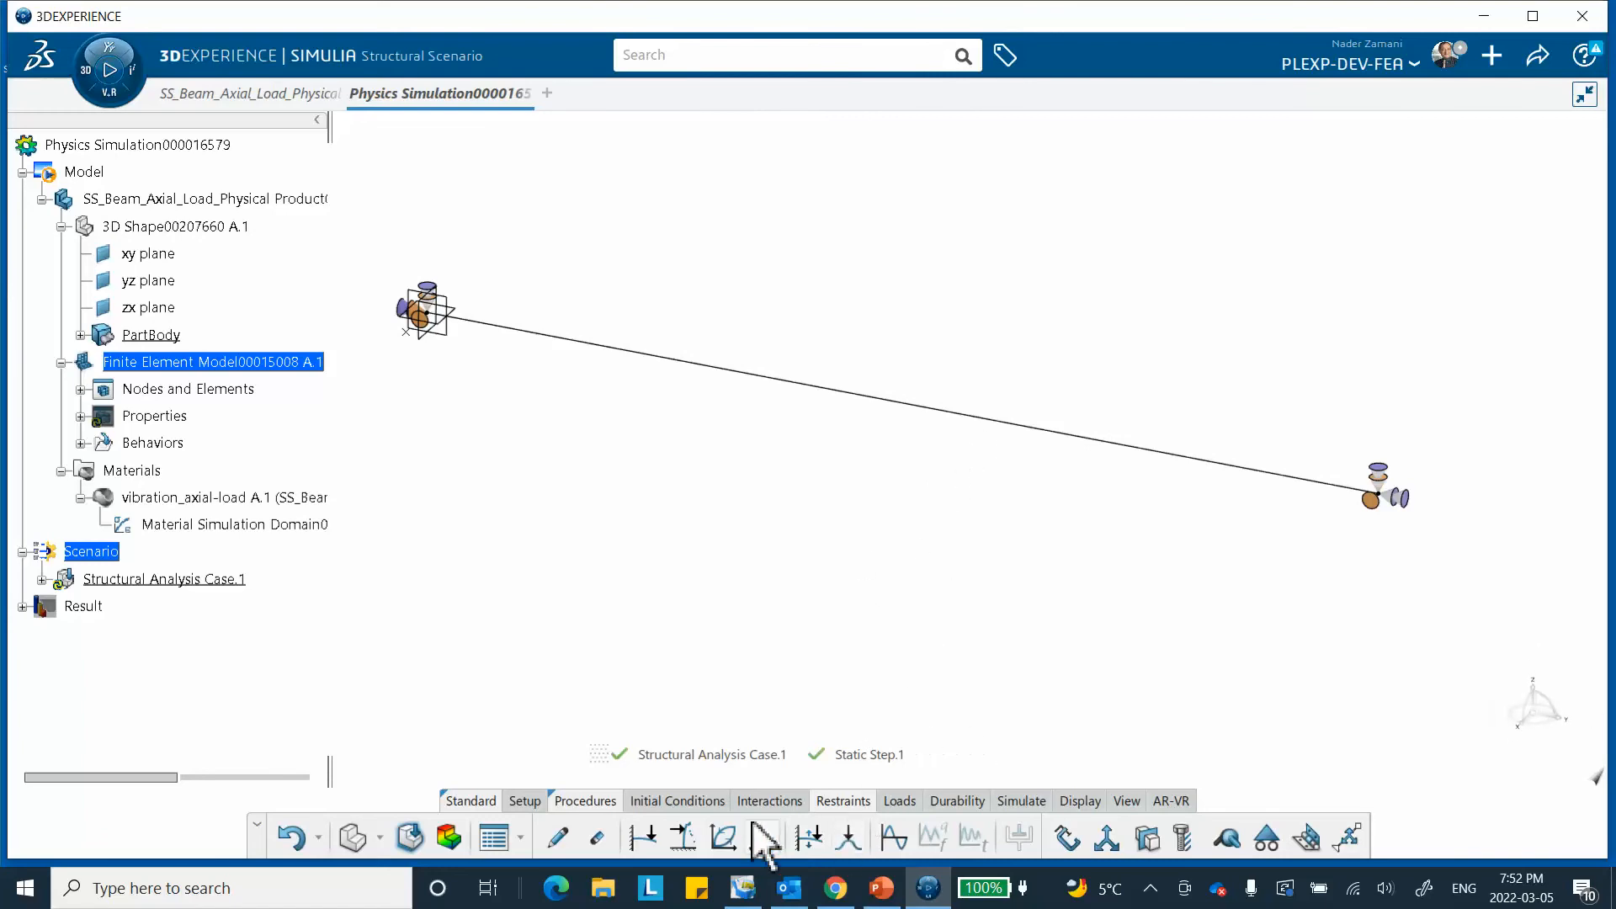
Step: Add a fixed displacement on the whole beam edge, restraining X translation and Y and Z rotation
click(1105, 837)
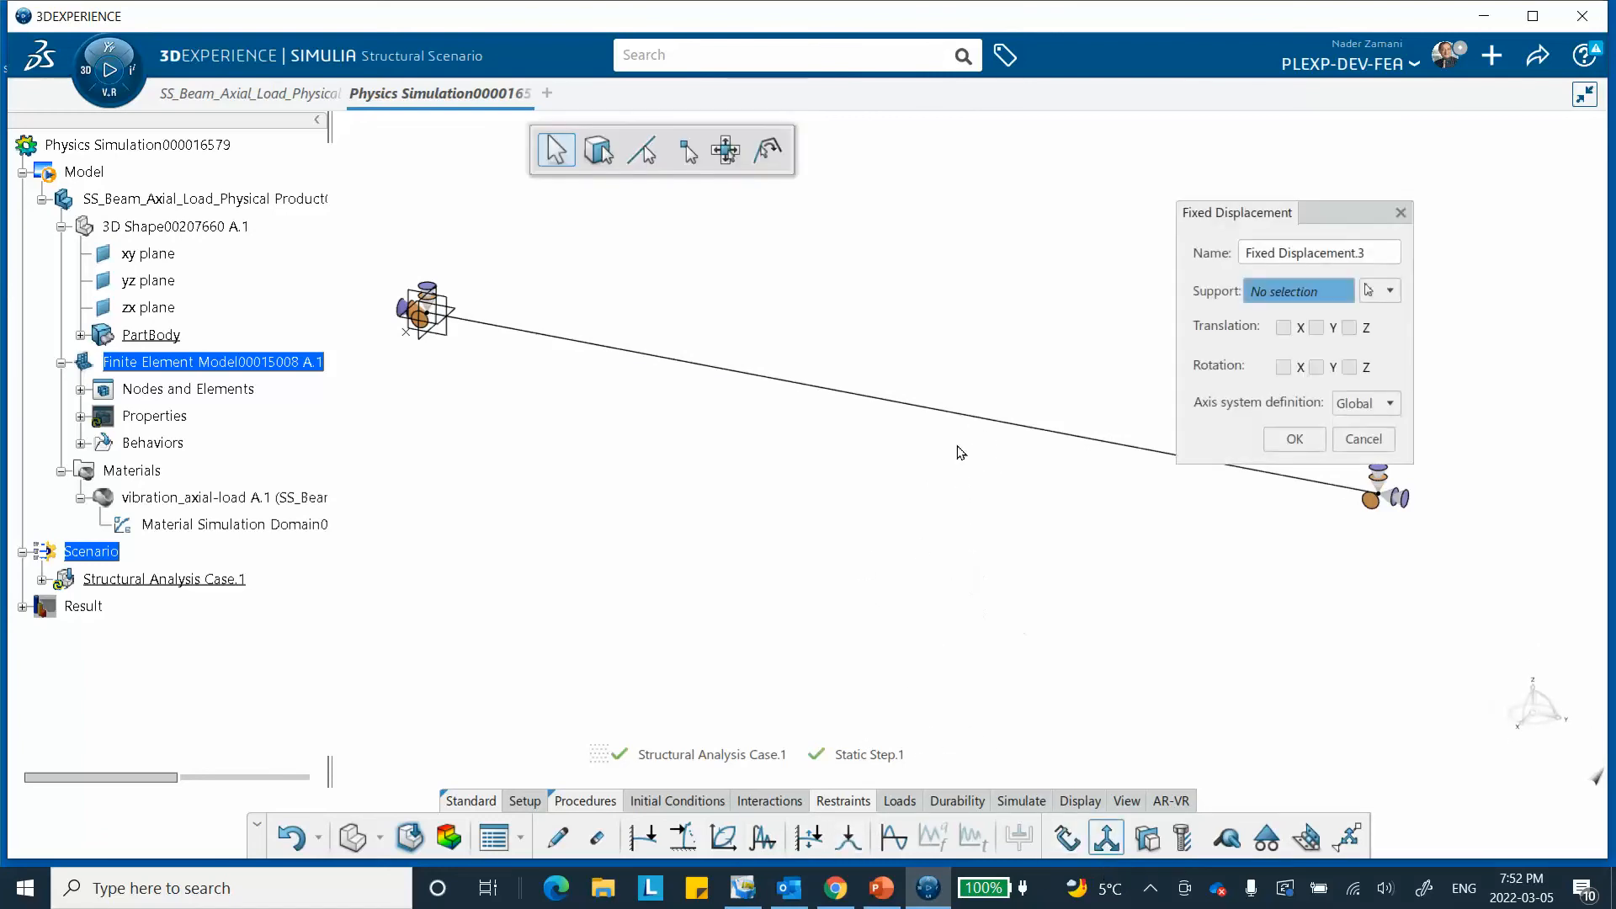
click(978, 421)
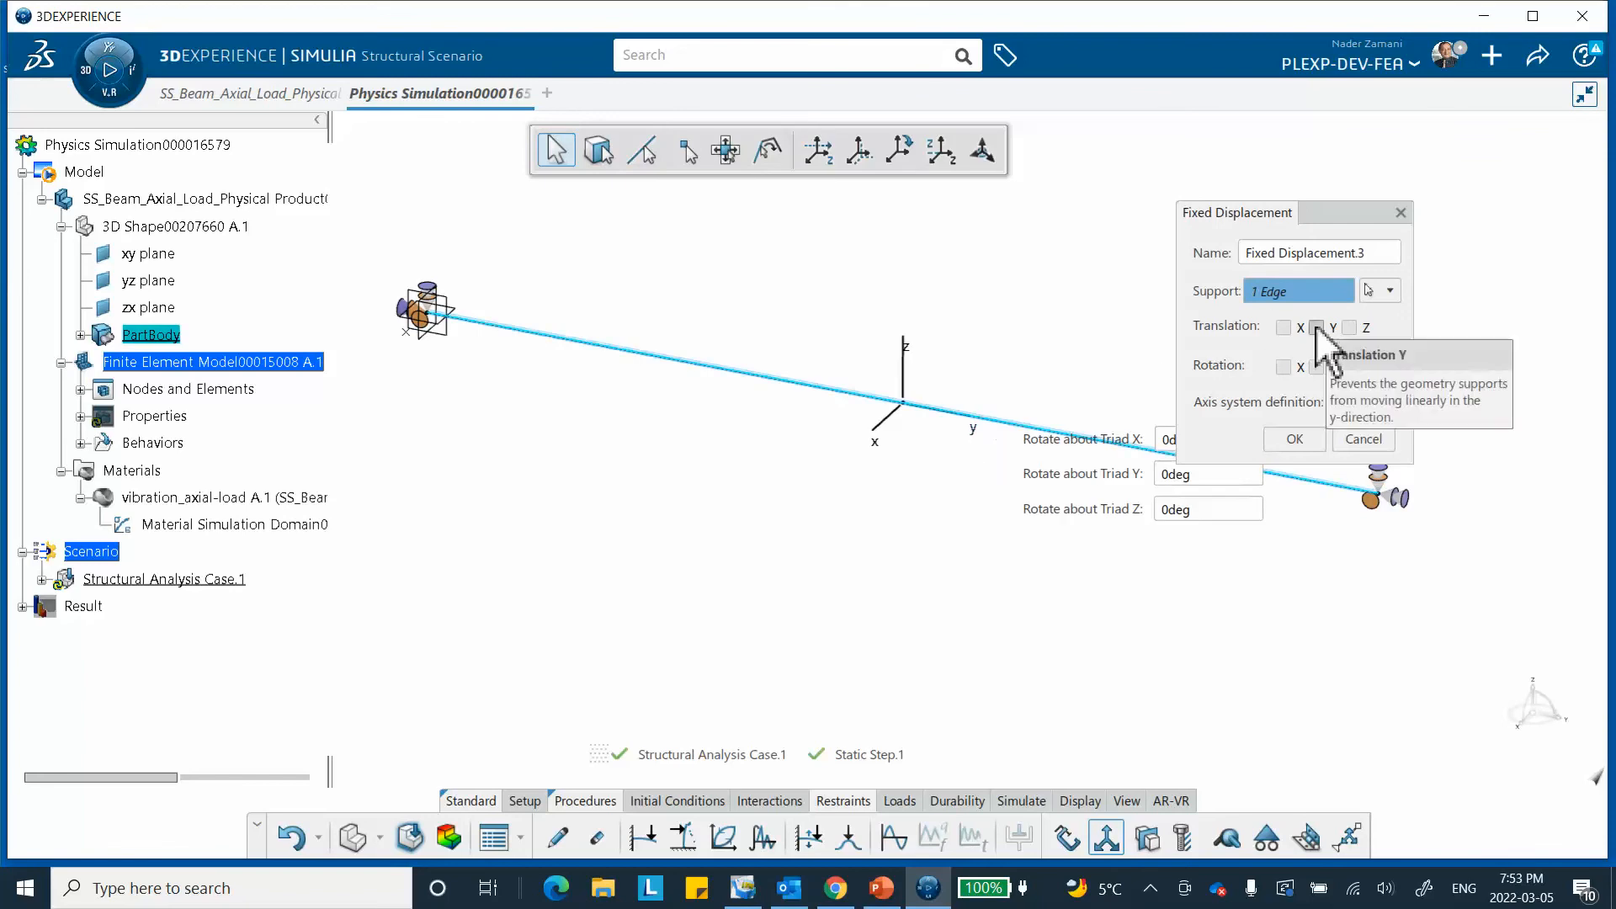
click(1284, 328)
click(1317, 367)
click(1349, 367)
click(1295, 438)
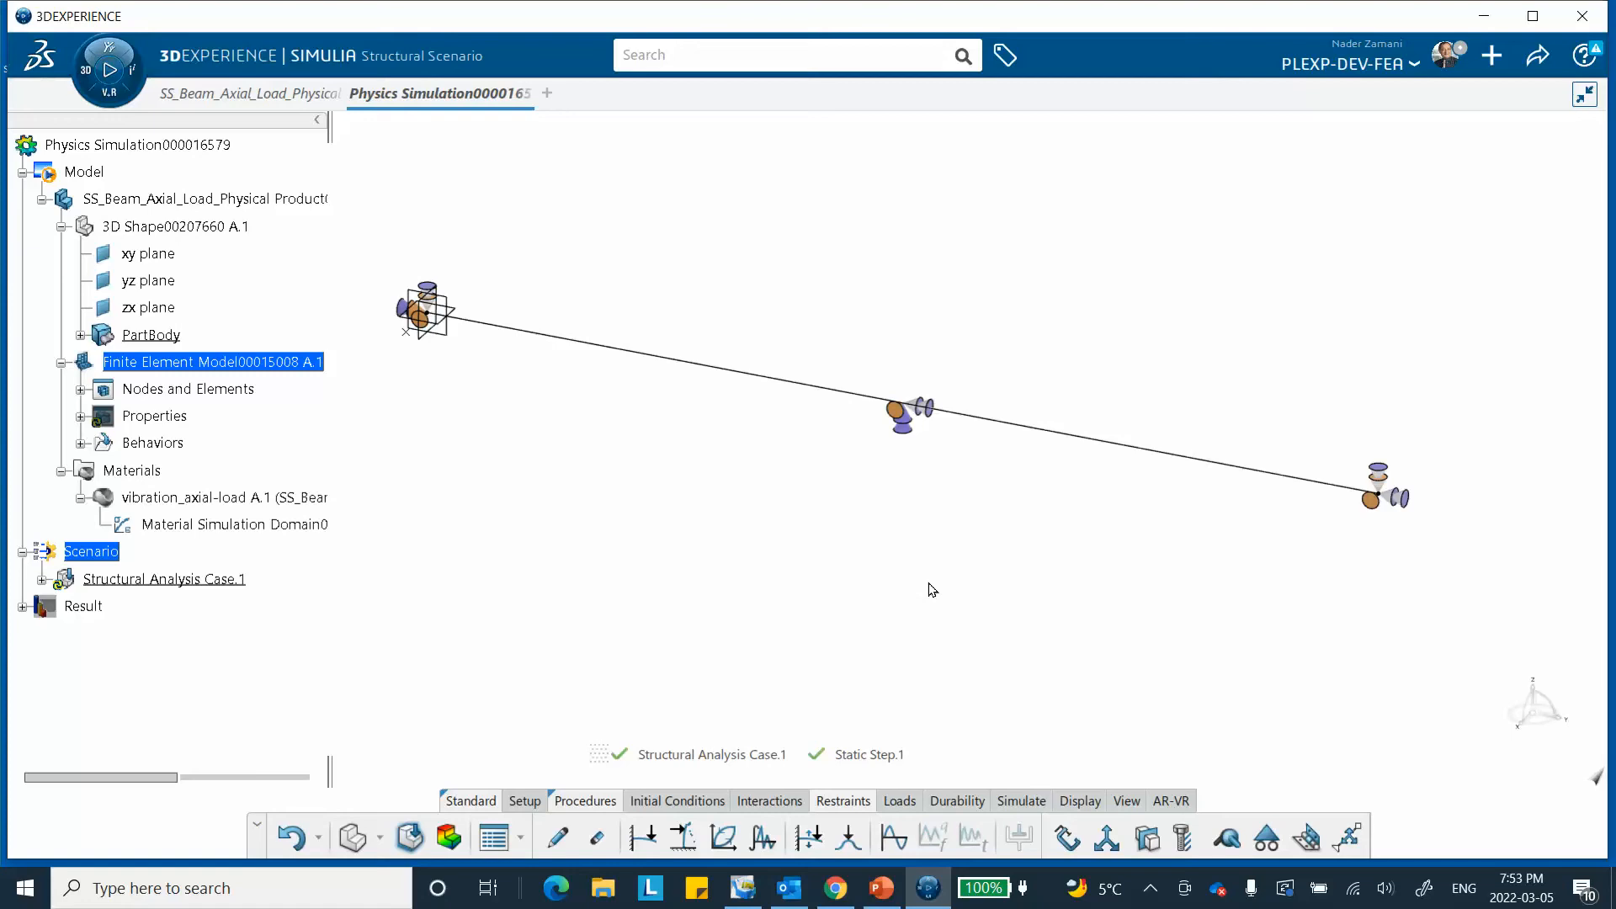
Step: Apply a 10000 lbf force in the global Y direction to the beam's far-end vertex
middle_drag(1165, 605, 1113, 558)
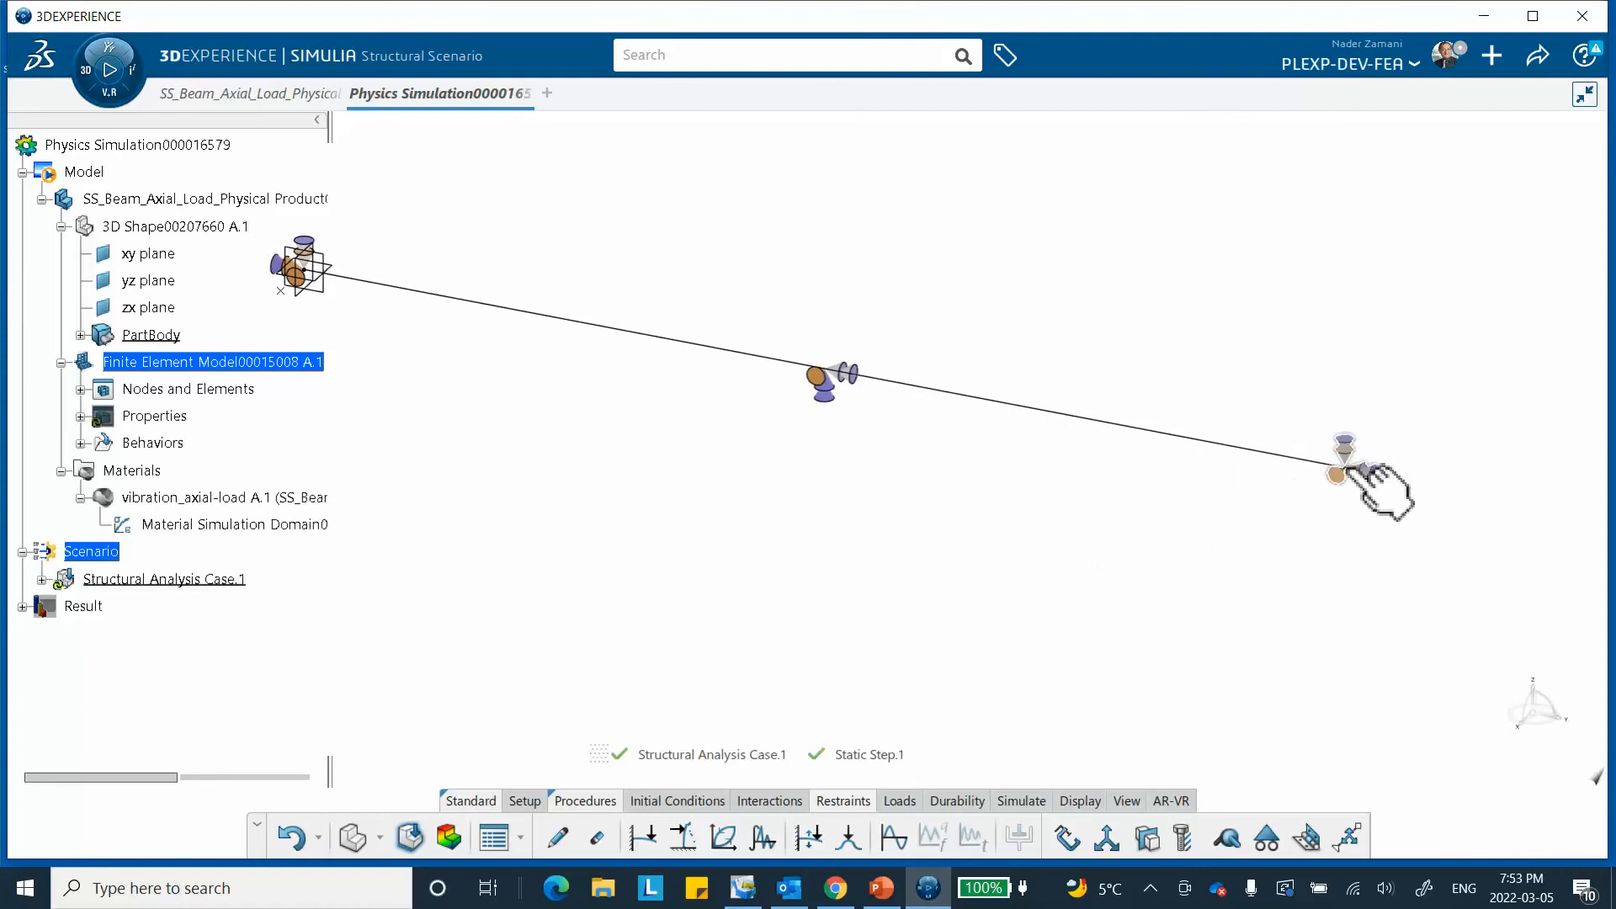
click(894, 801)
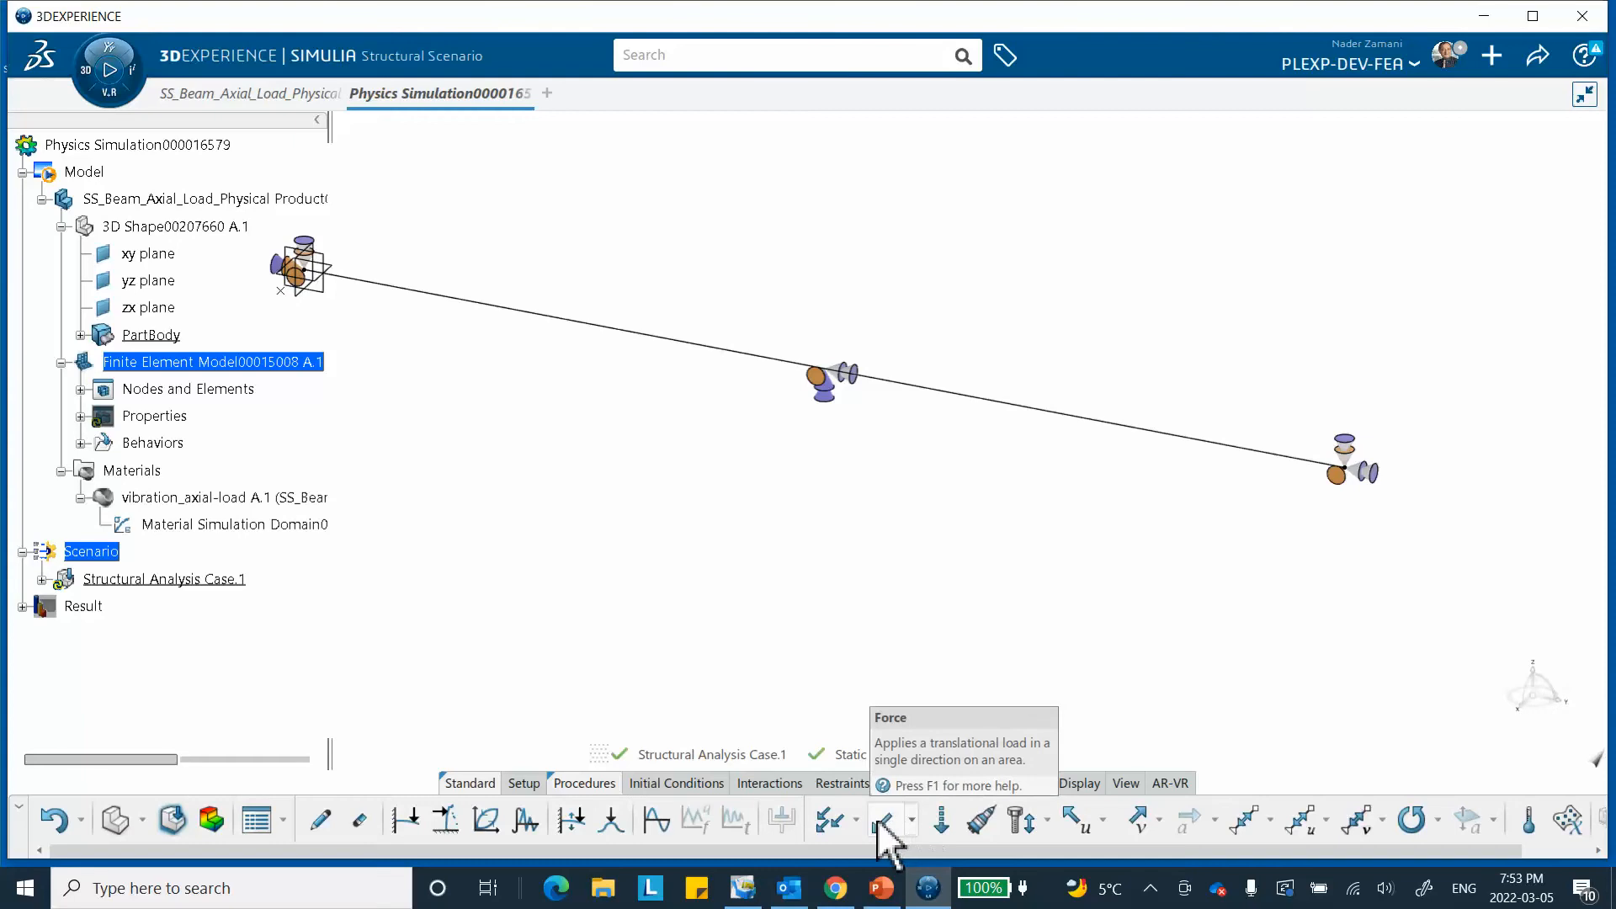
click(882, 819)
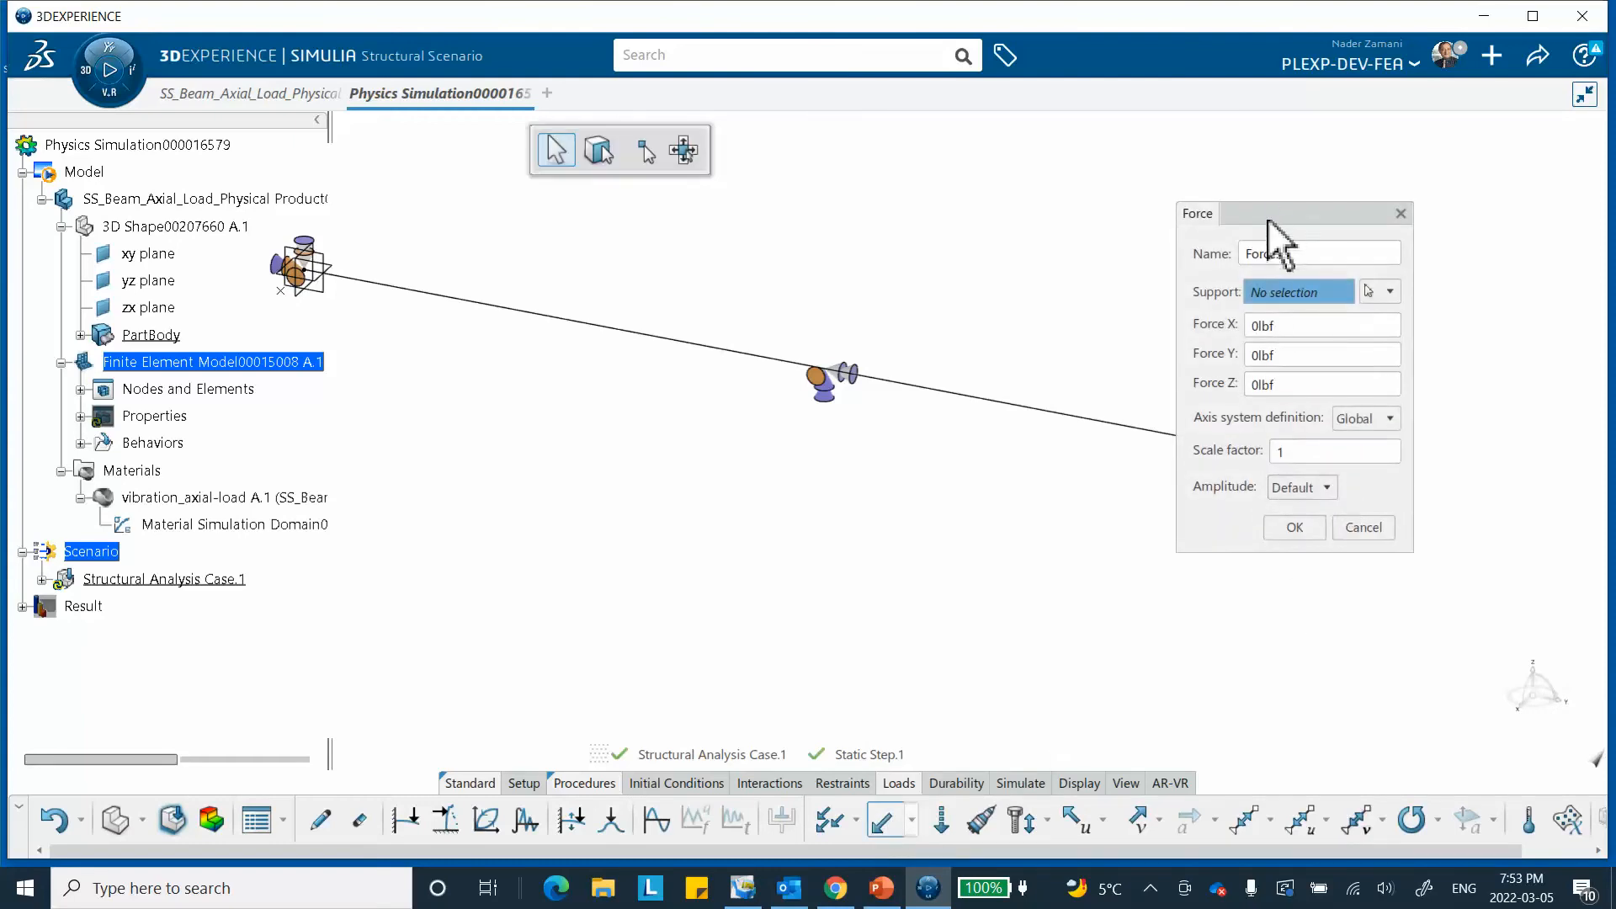
drag(1274, 235, 968, 467)
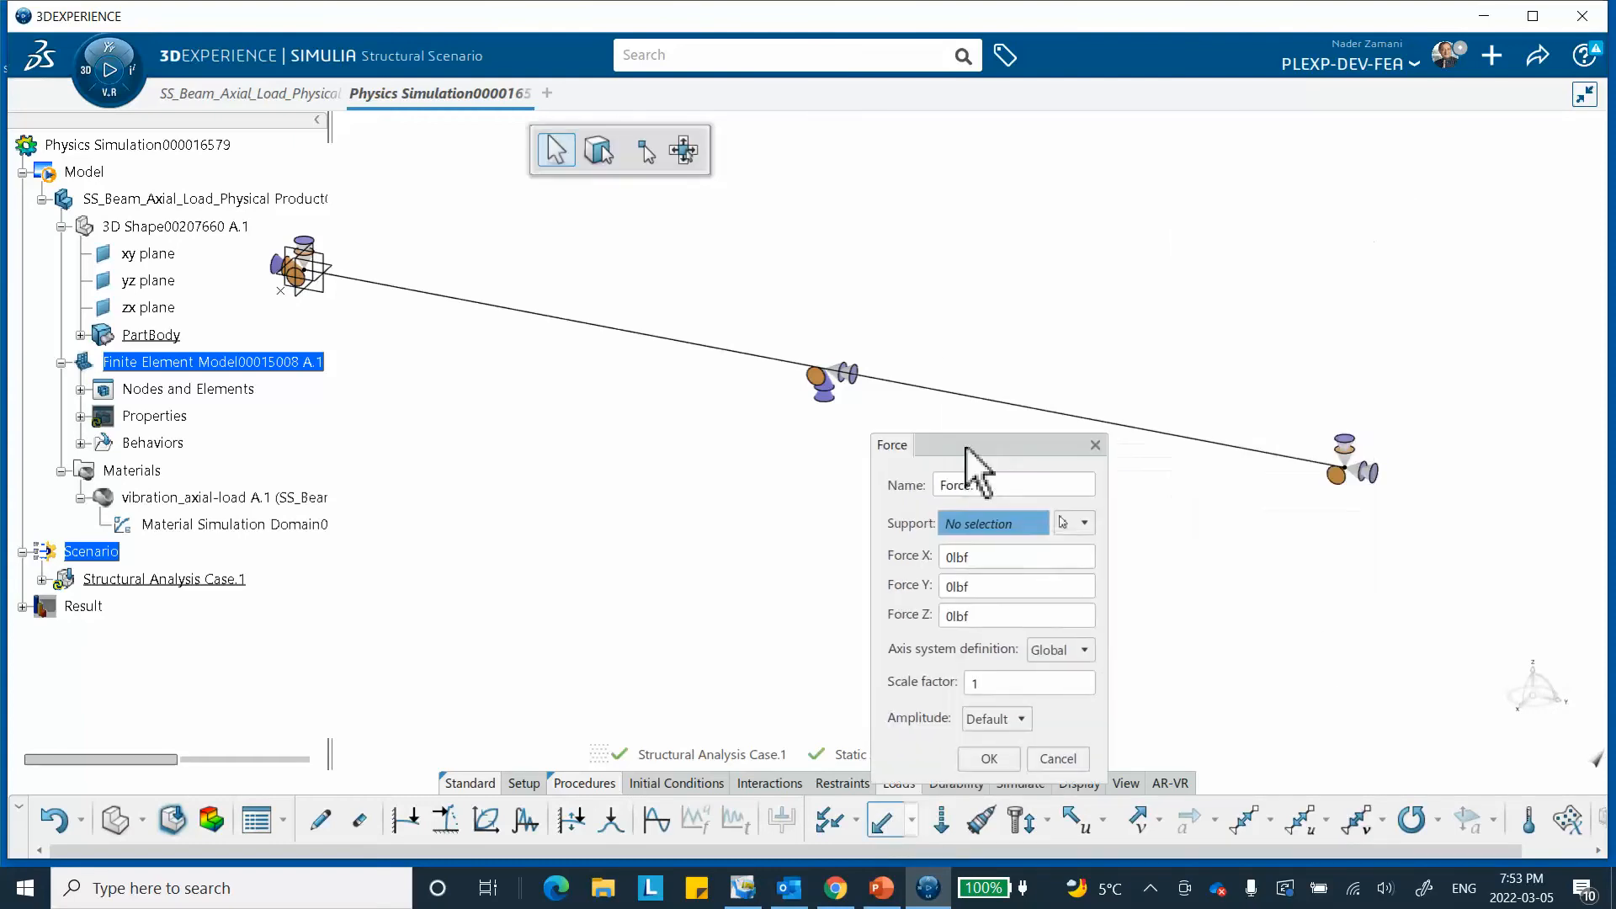
click(1357, 474)
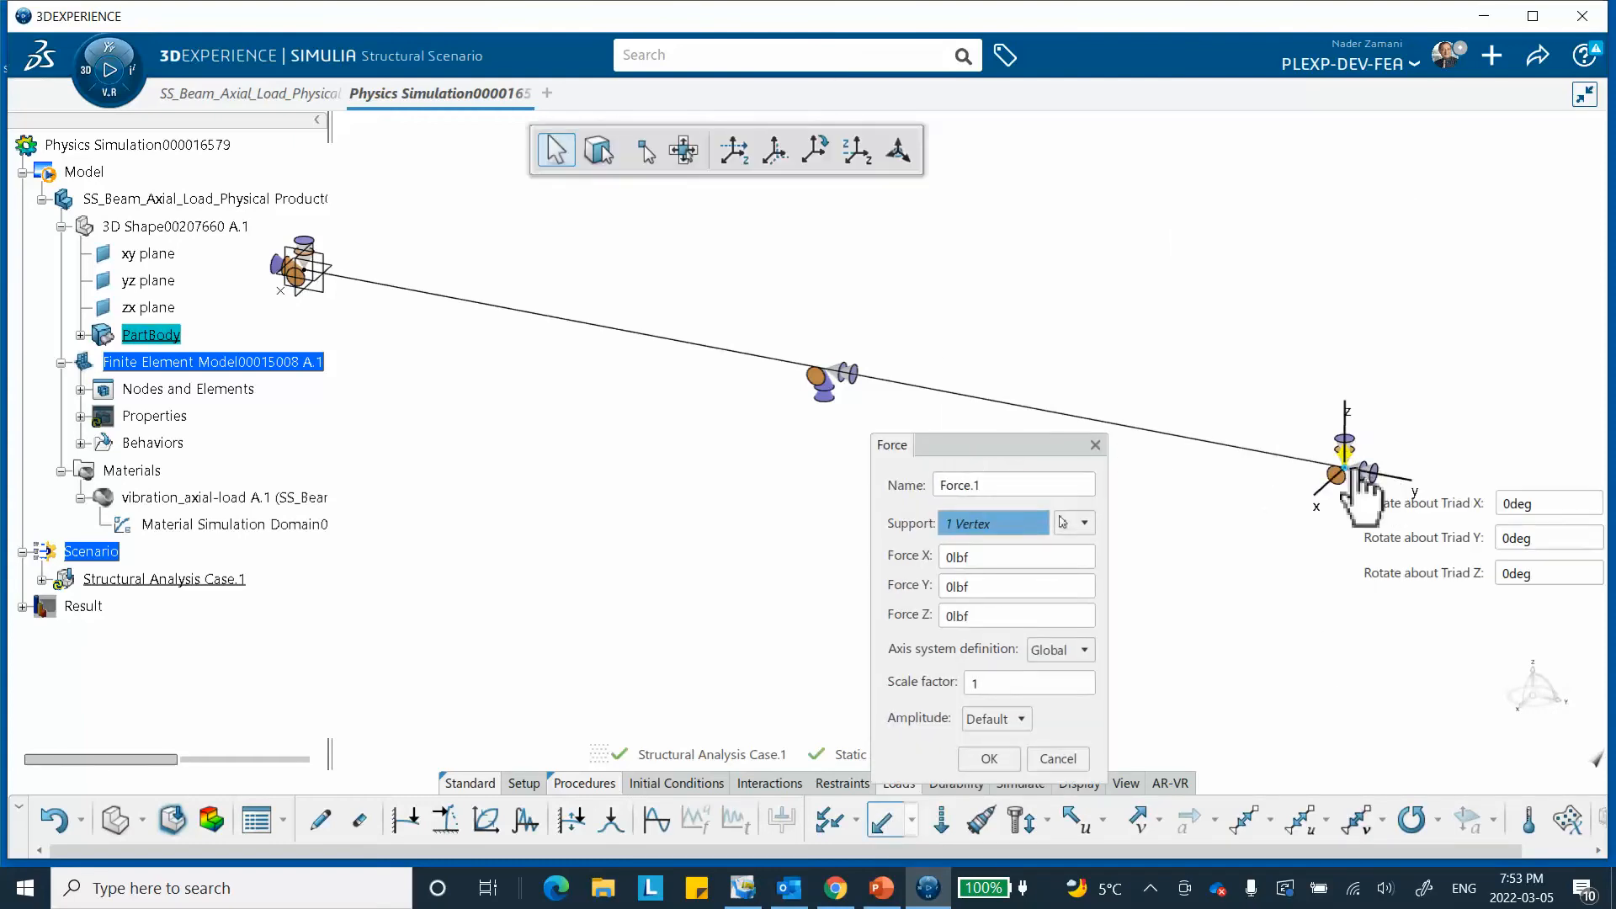
double_click(983, 589)
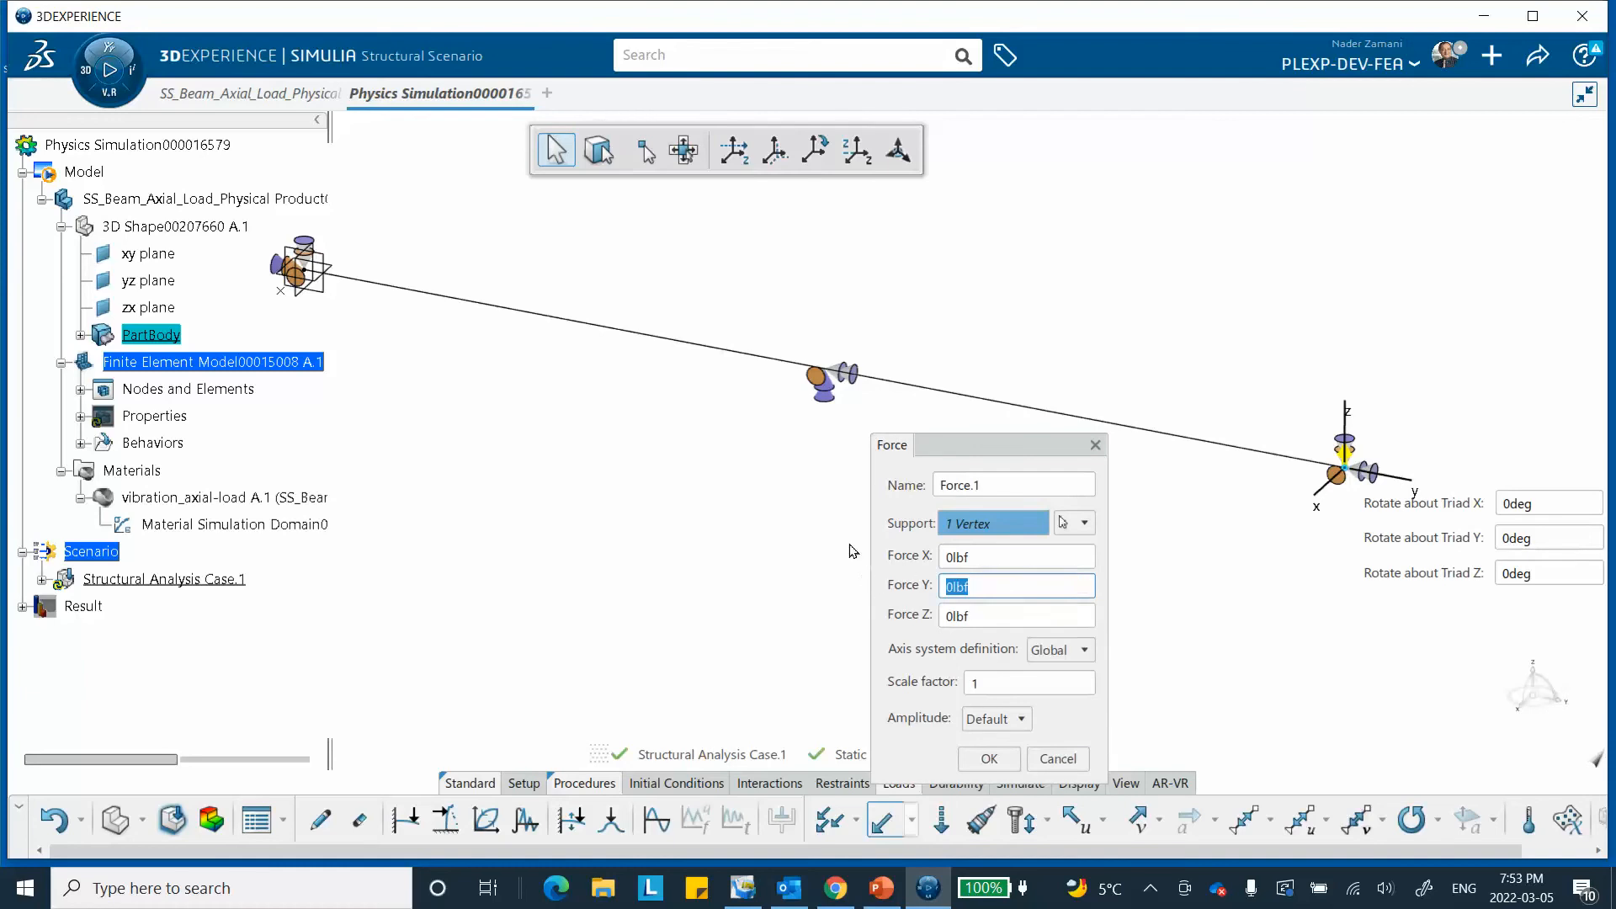
text(10000)
click(978, 760)
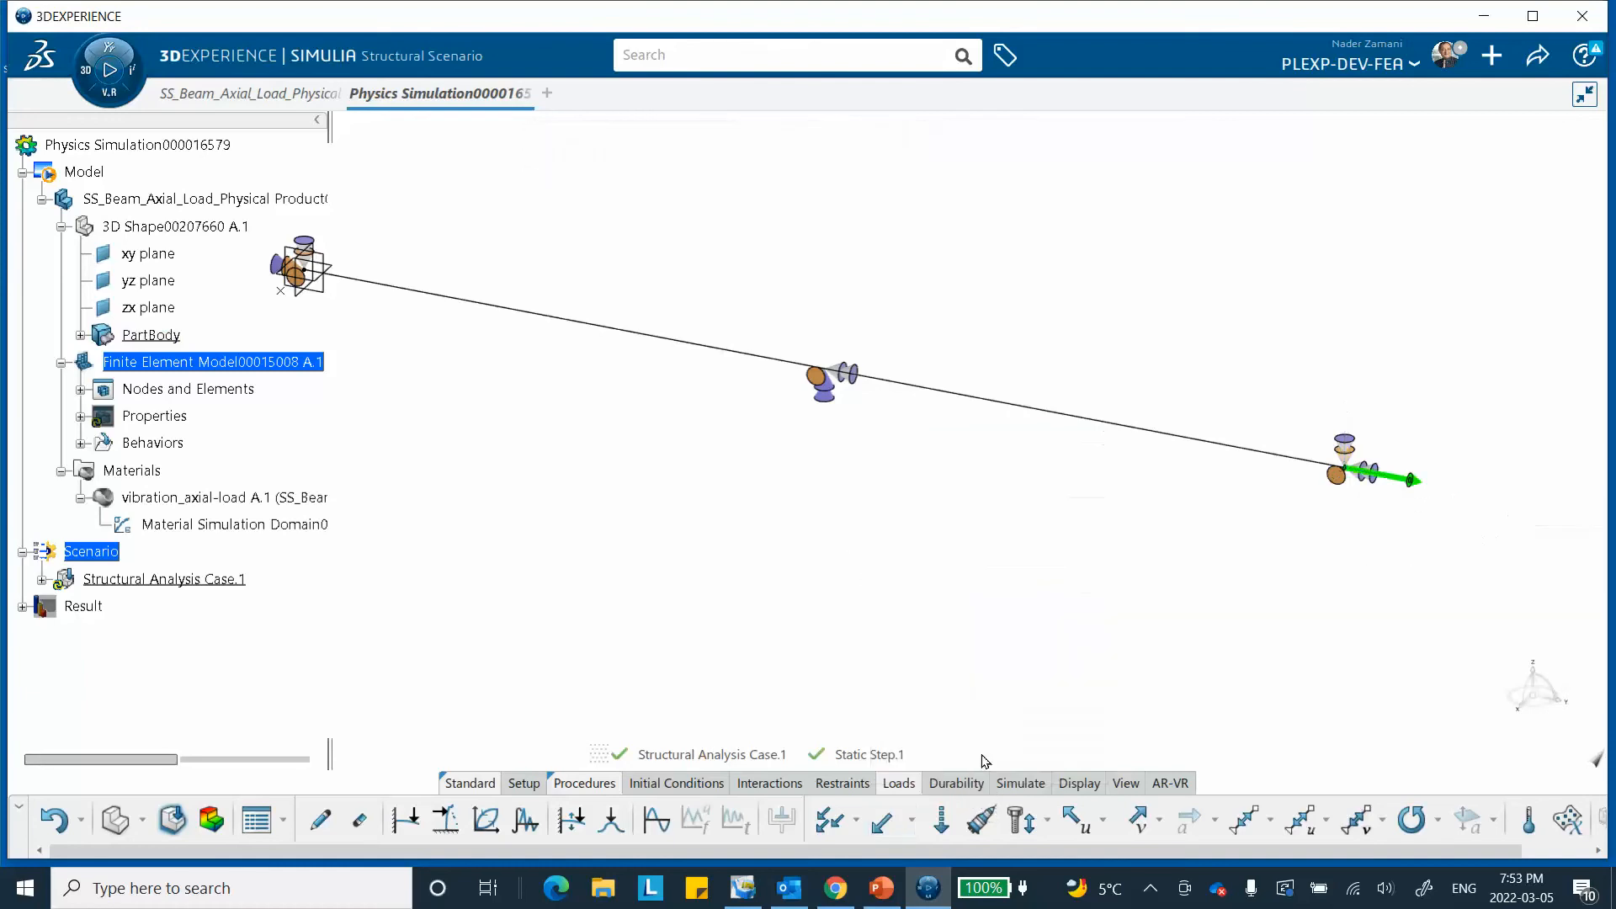
middle_drag(866, 506, 888, 495)
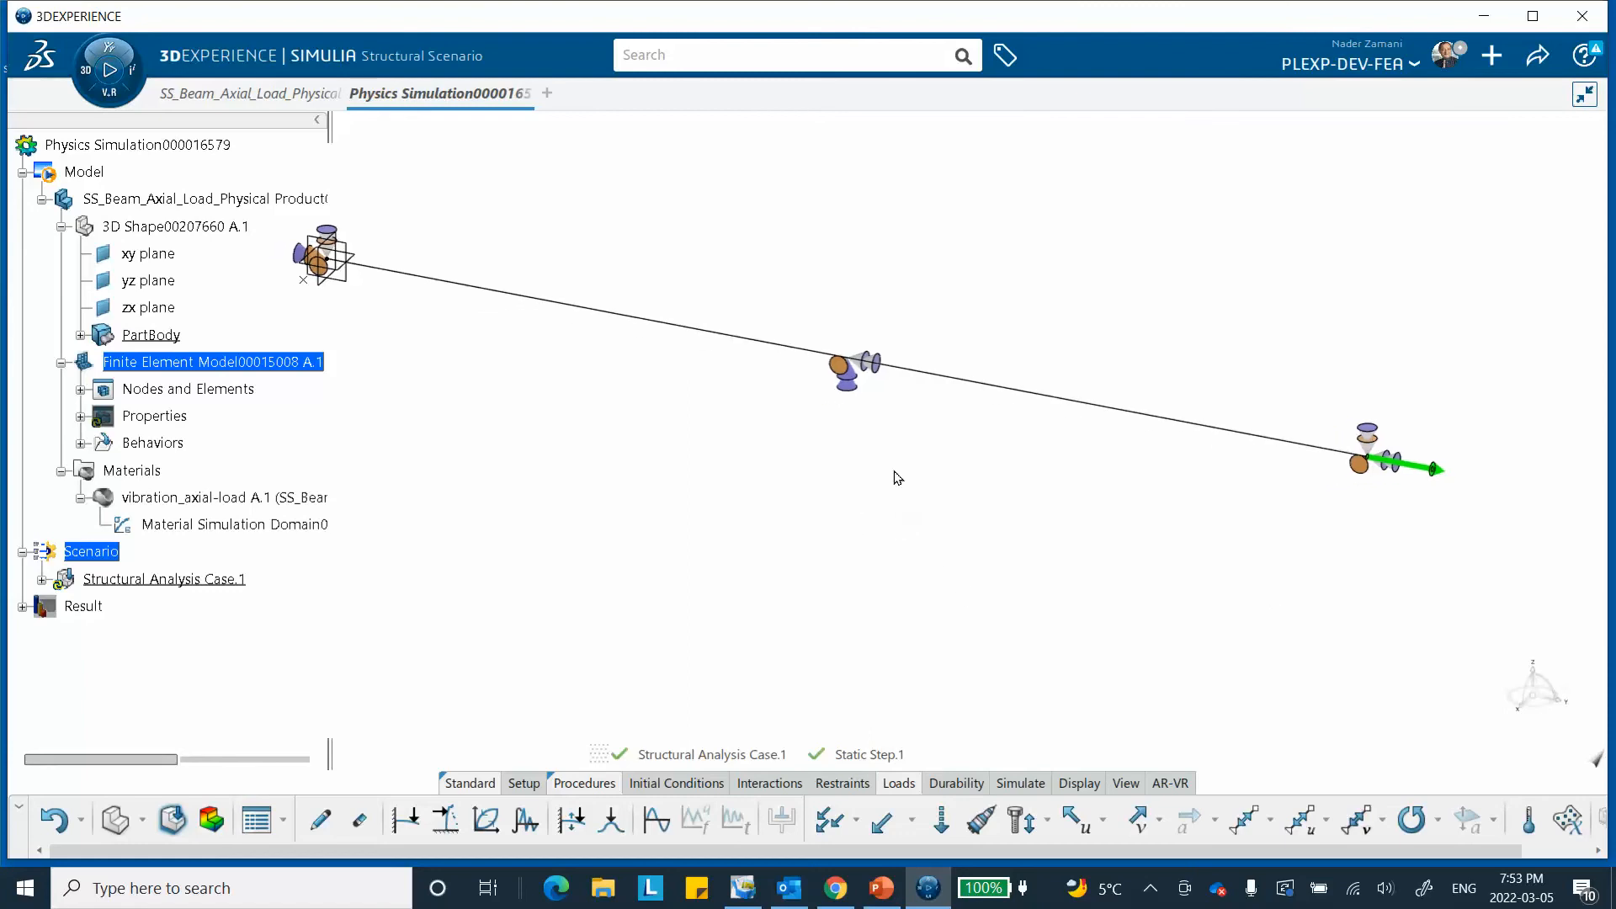
Step: Save the simulation and run the model and scenario checks
click(1539, 57)
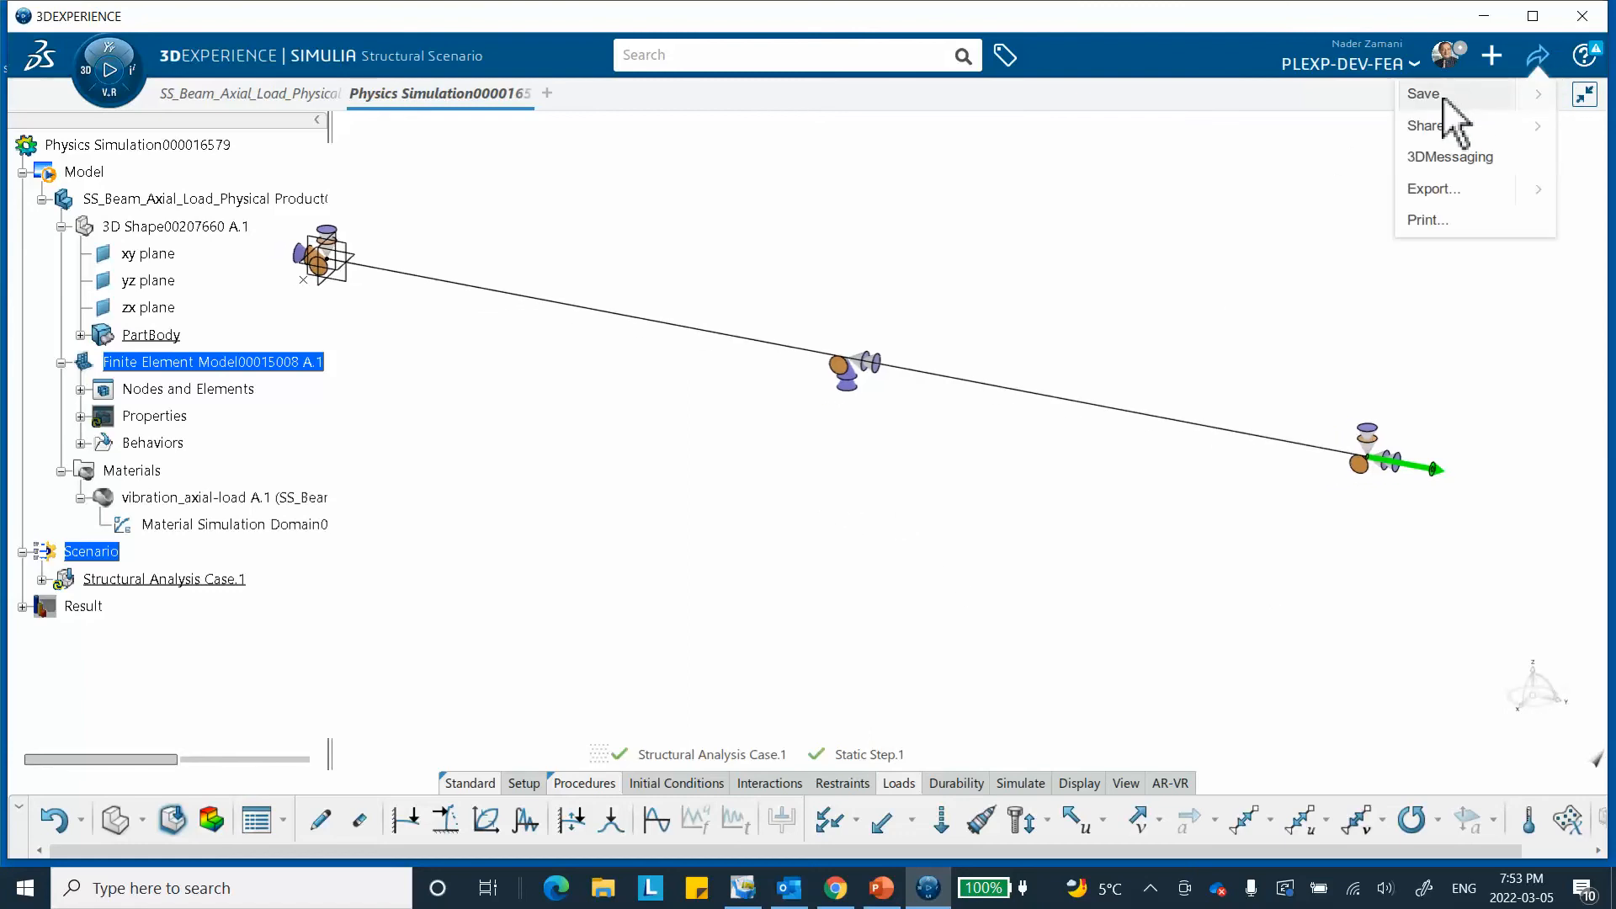
click(1423, 94)
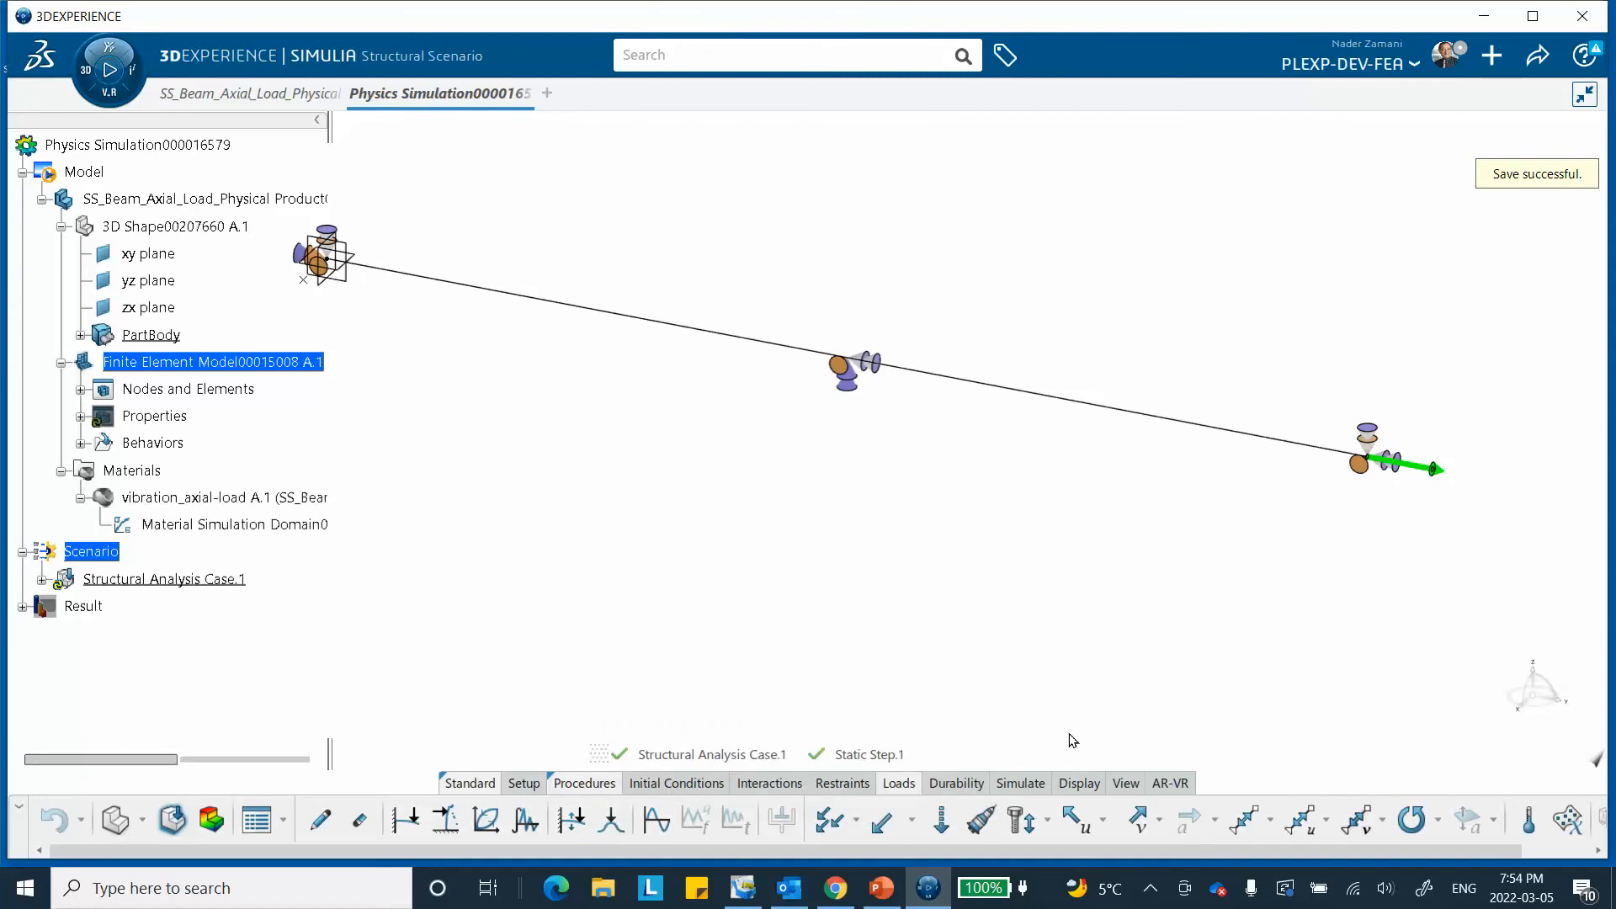
click(1021, 783)
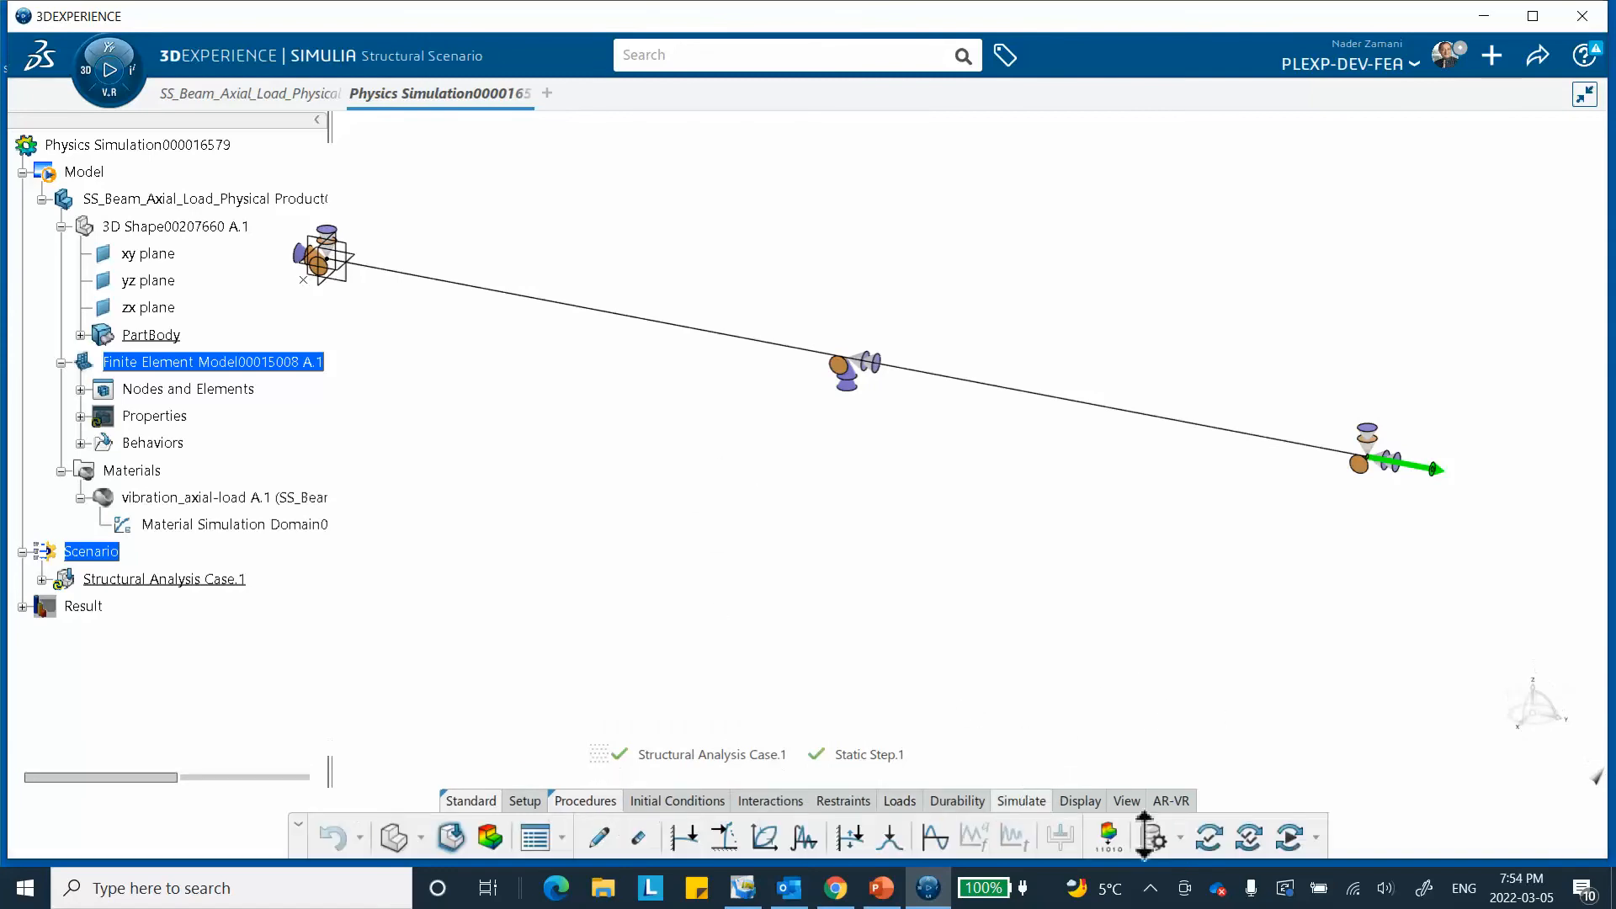
click(1209, 837)
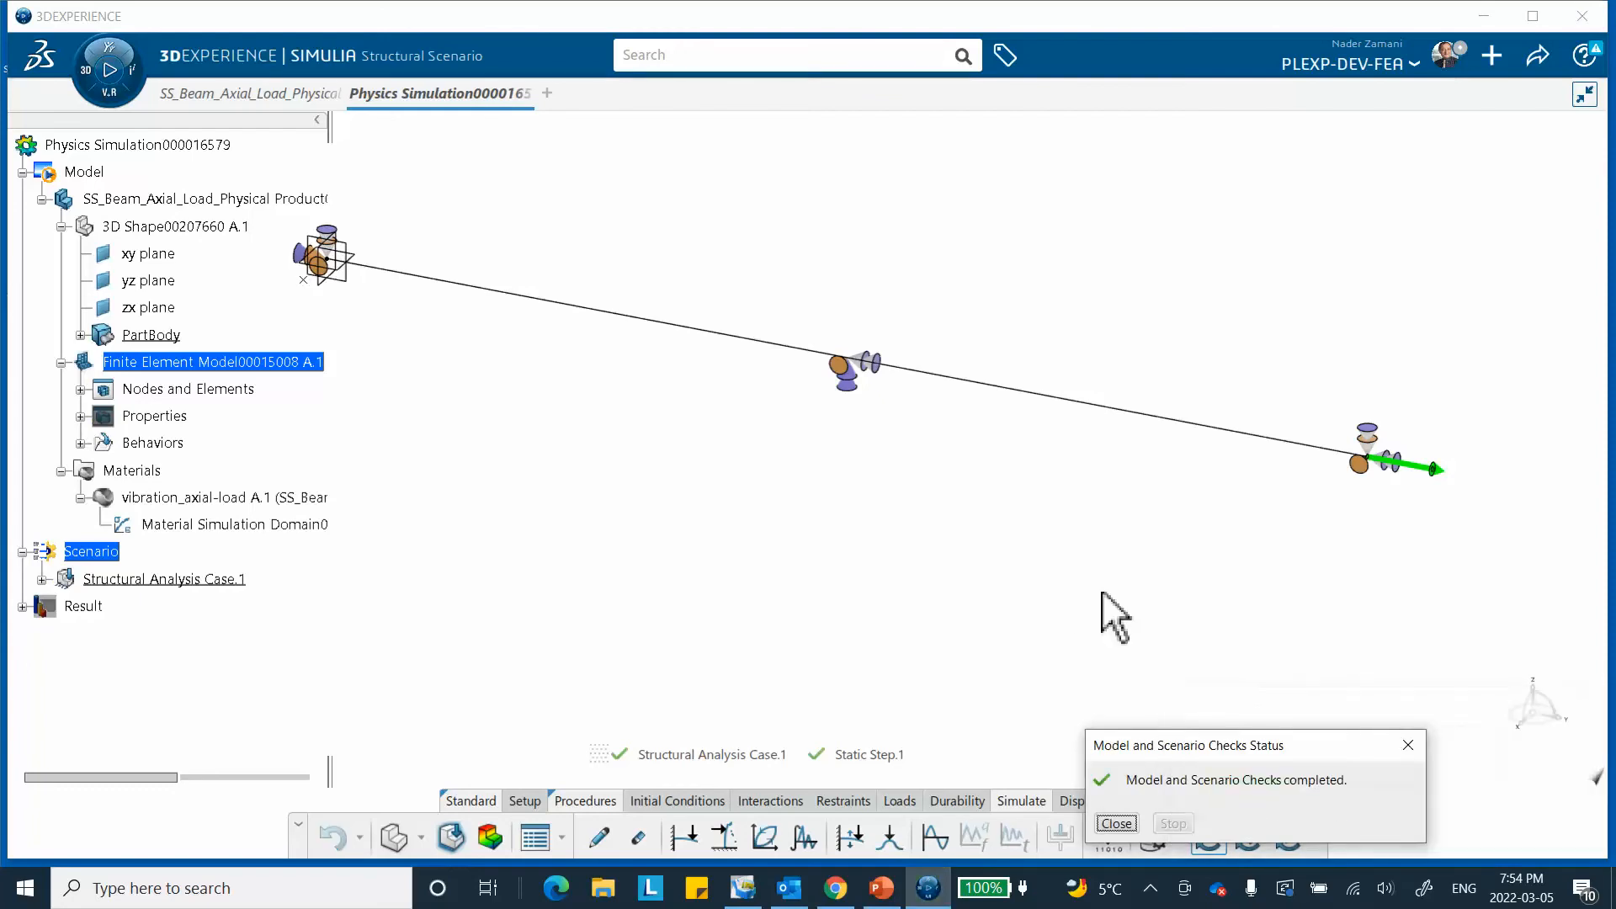
click(1122, 825)
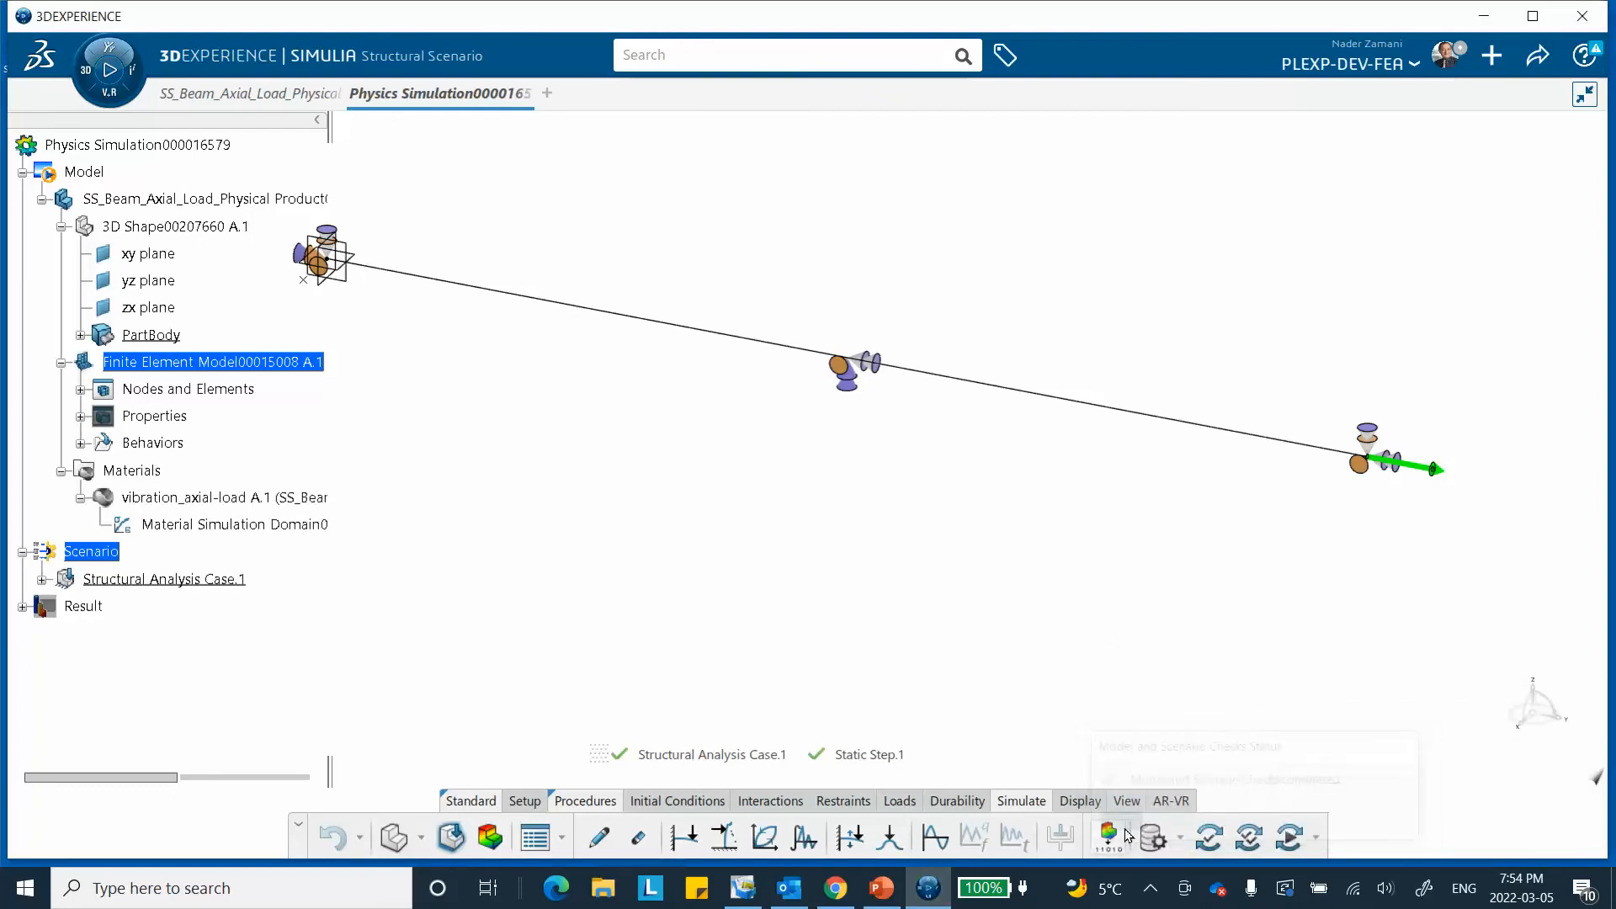
Step: Run the simulation checks for the structural analysis case as Local interactive with 4 cores
click(1249, 836)
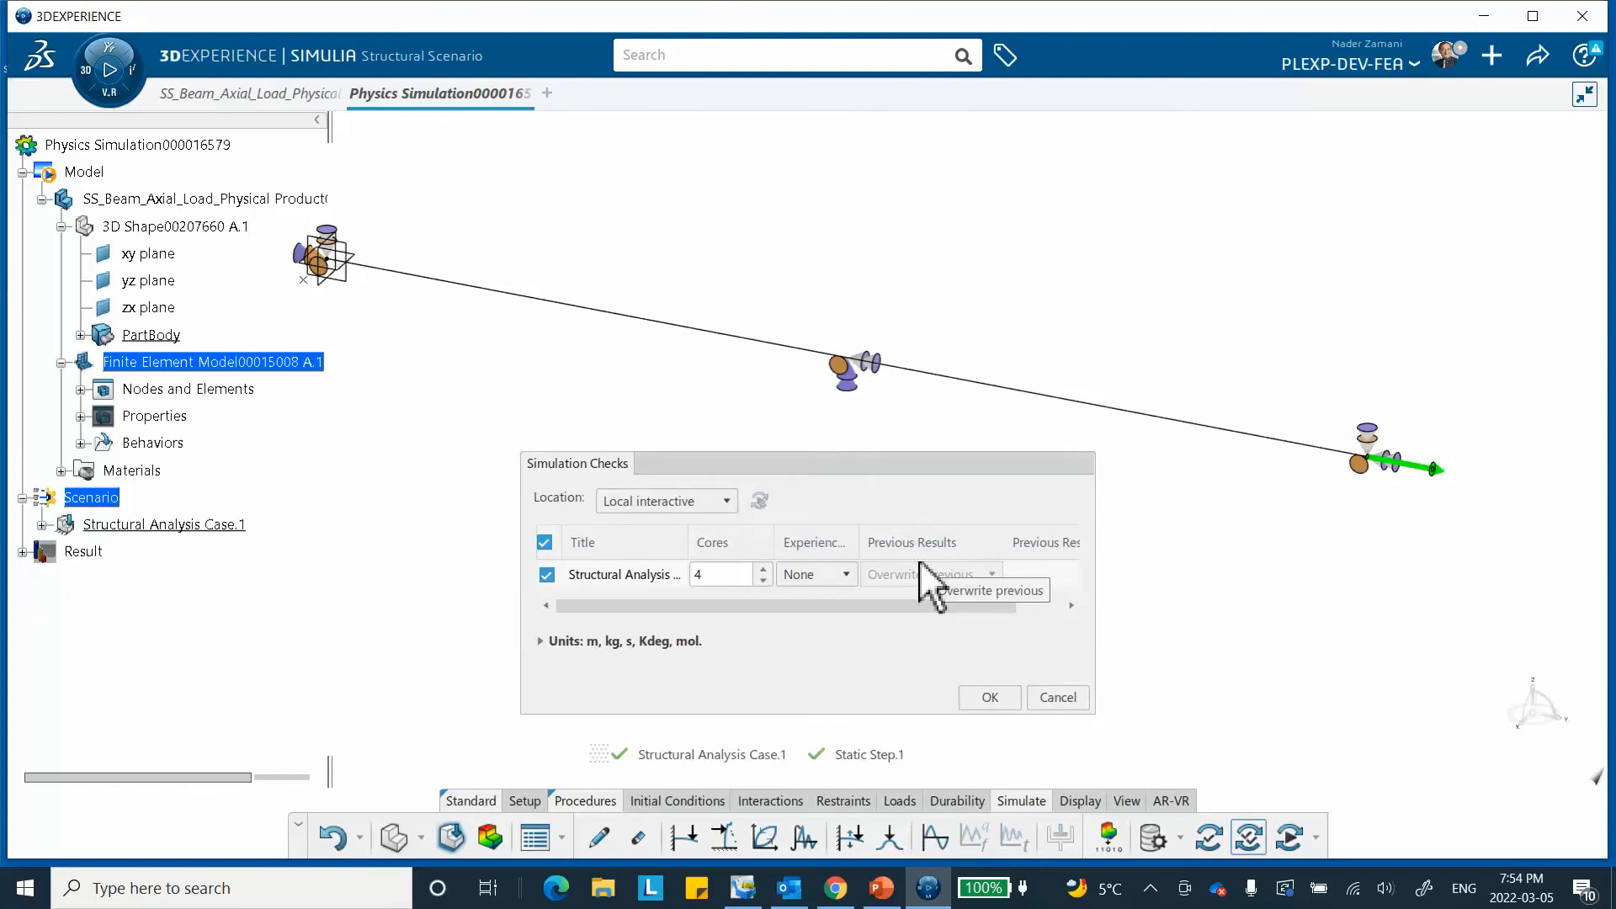
click(987, 695)
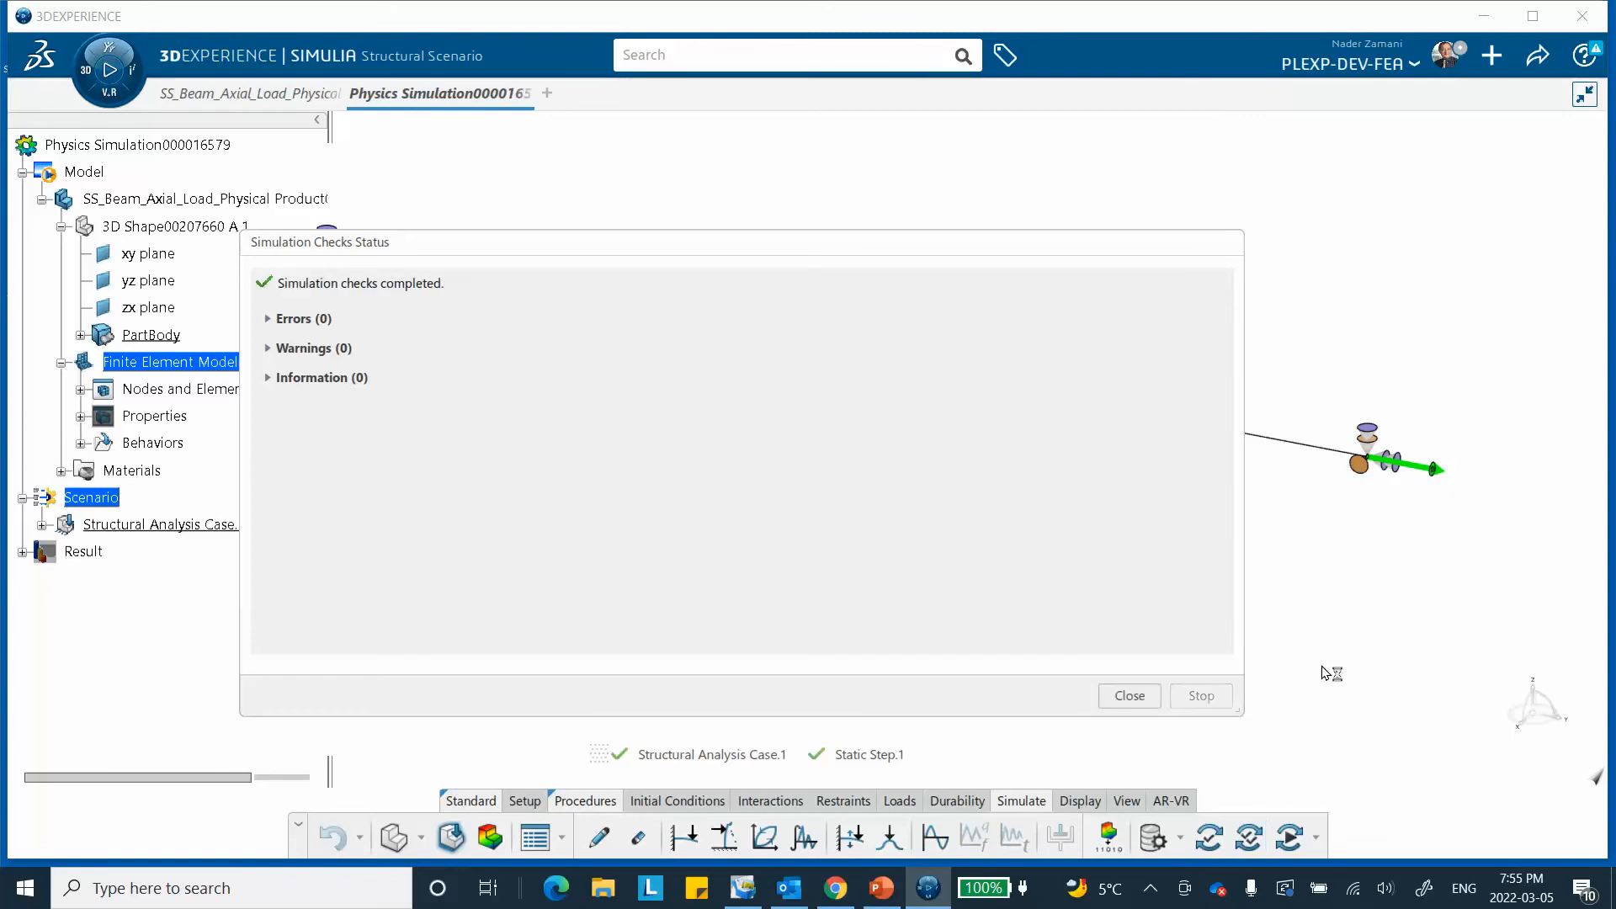
click(1129, 695)
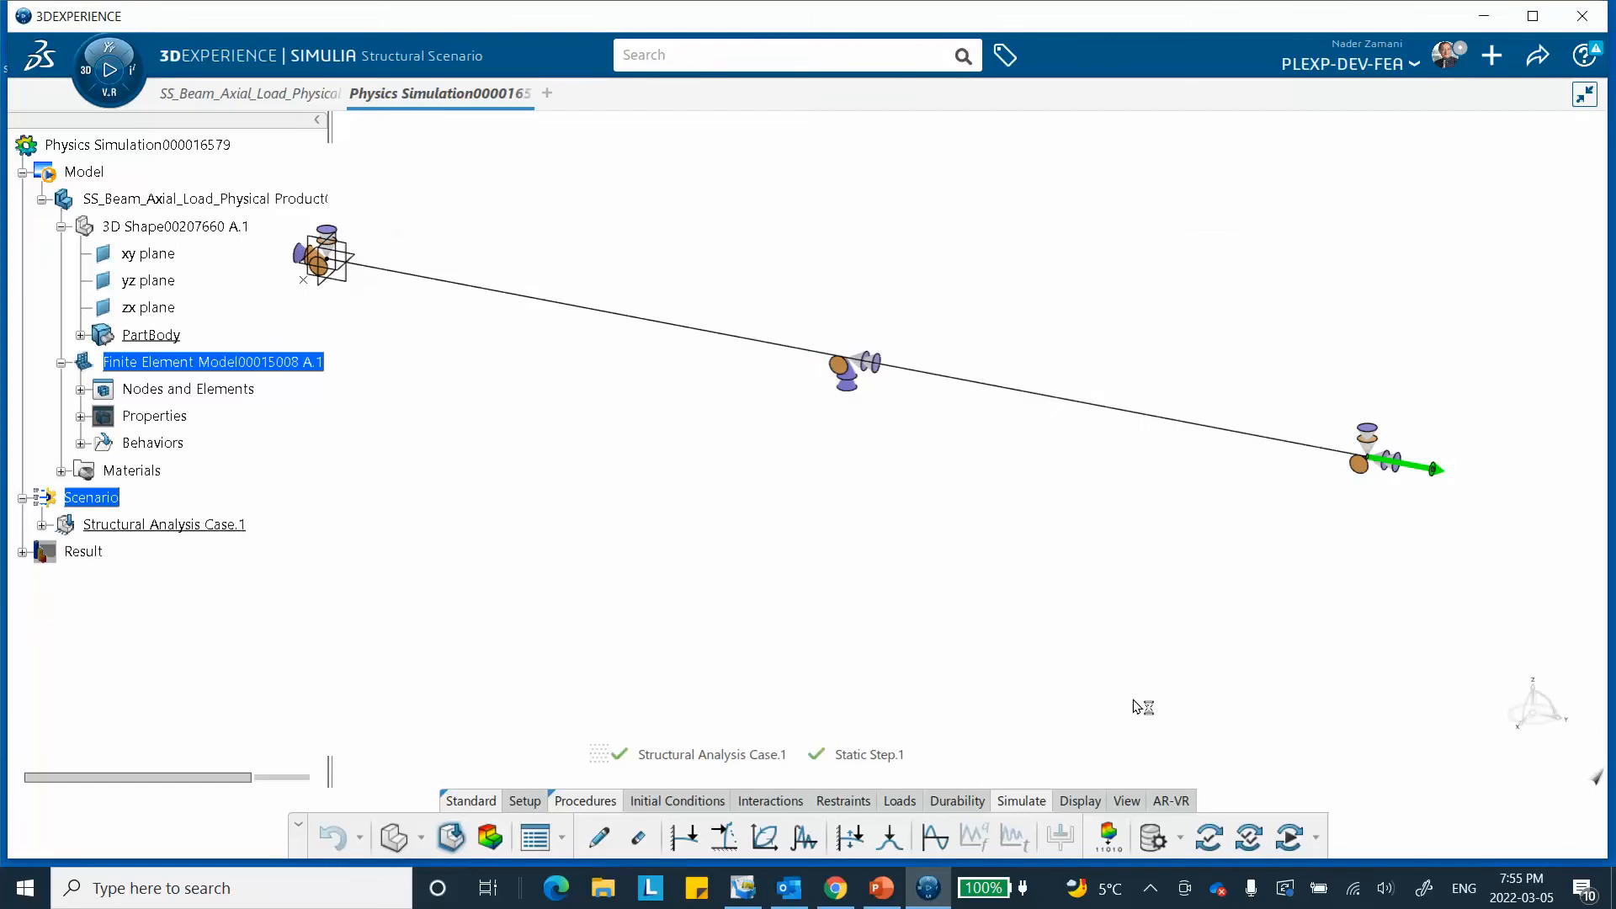
Step: Run the static step simulation and follow its iterations until it completes
click(1285, 835)
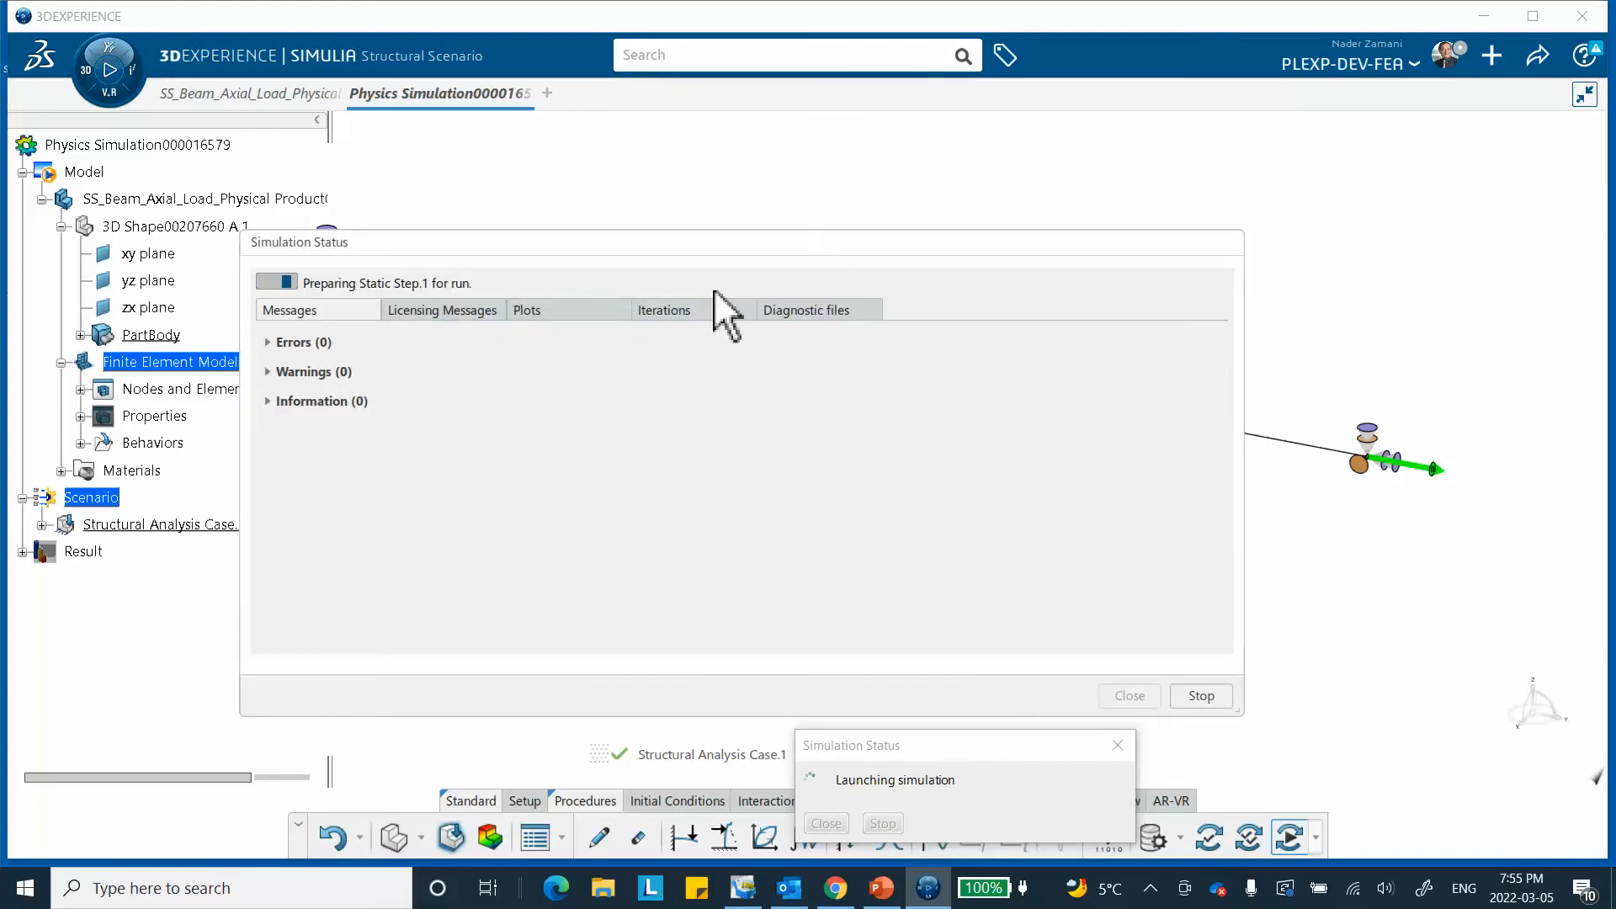
click(692, 313)
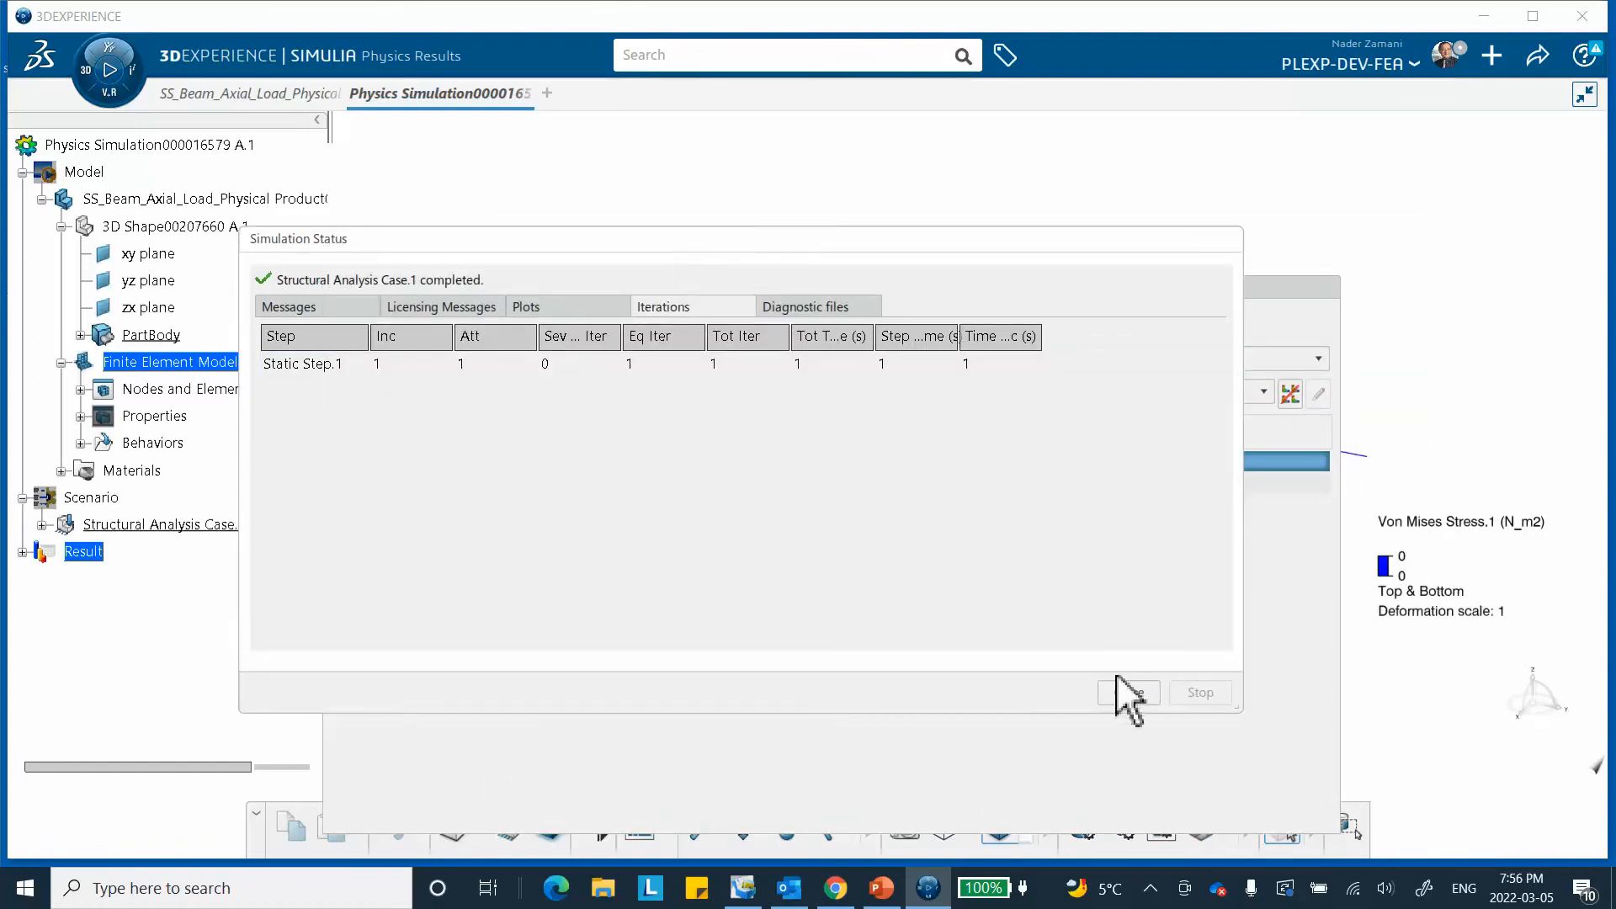
click(1125, 693)
Step: Narrow the Plots dialog and move it off the model tree to the far-end side of the beam
drag(852, 283, 749, 202)
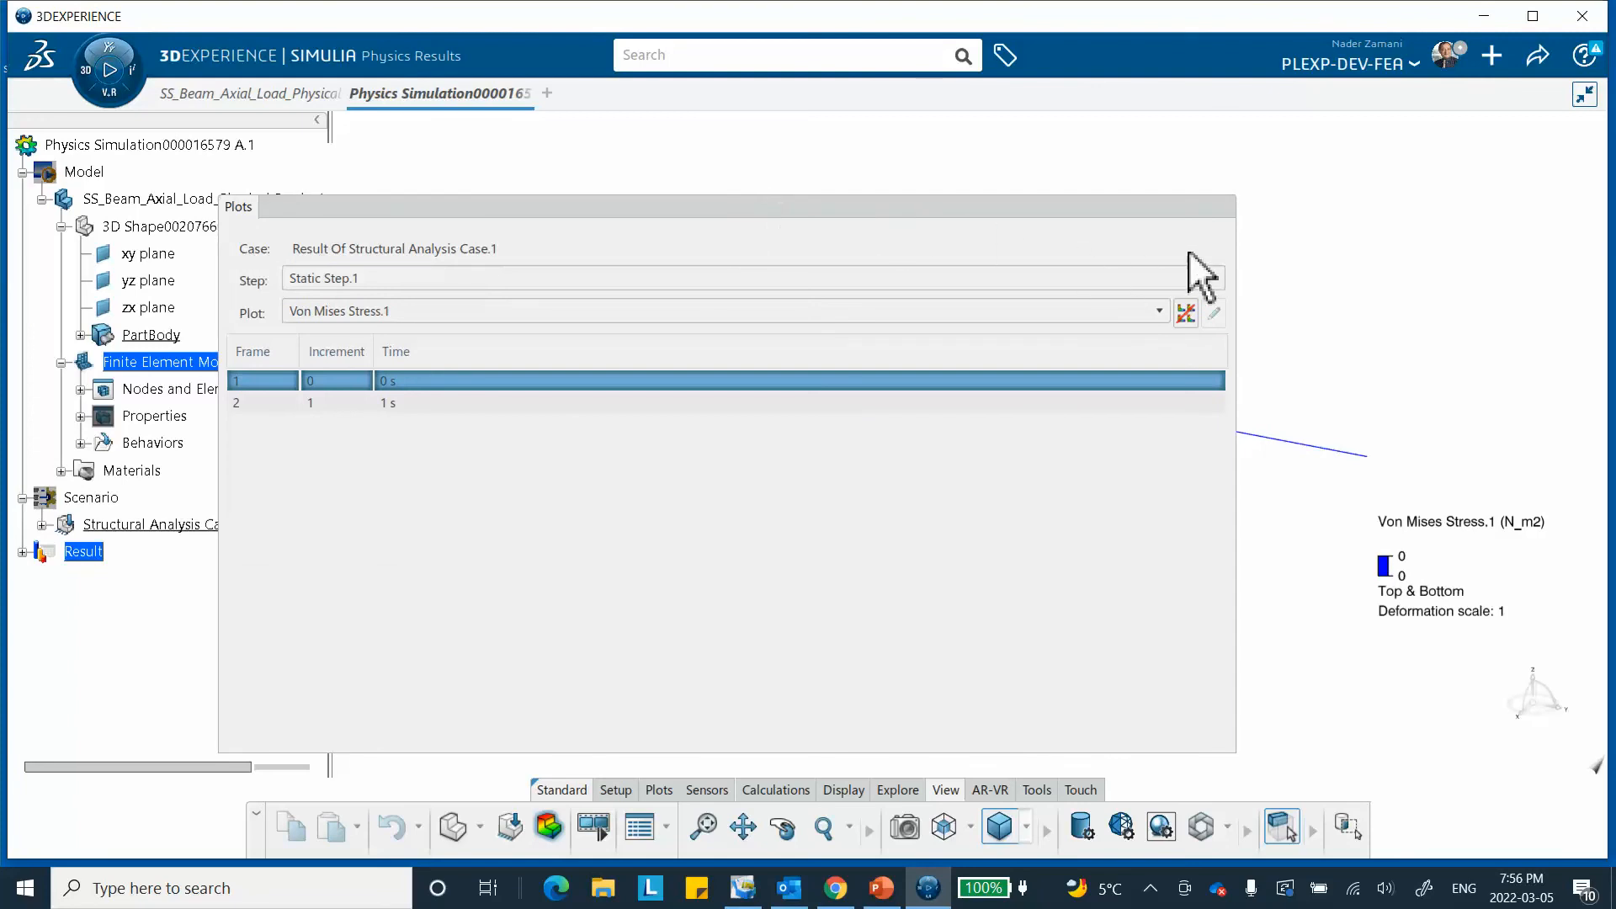
drag(1247, 243, 561, 252)
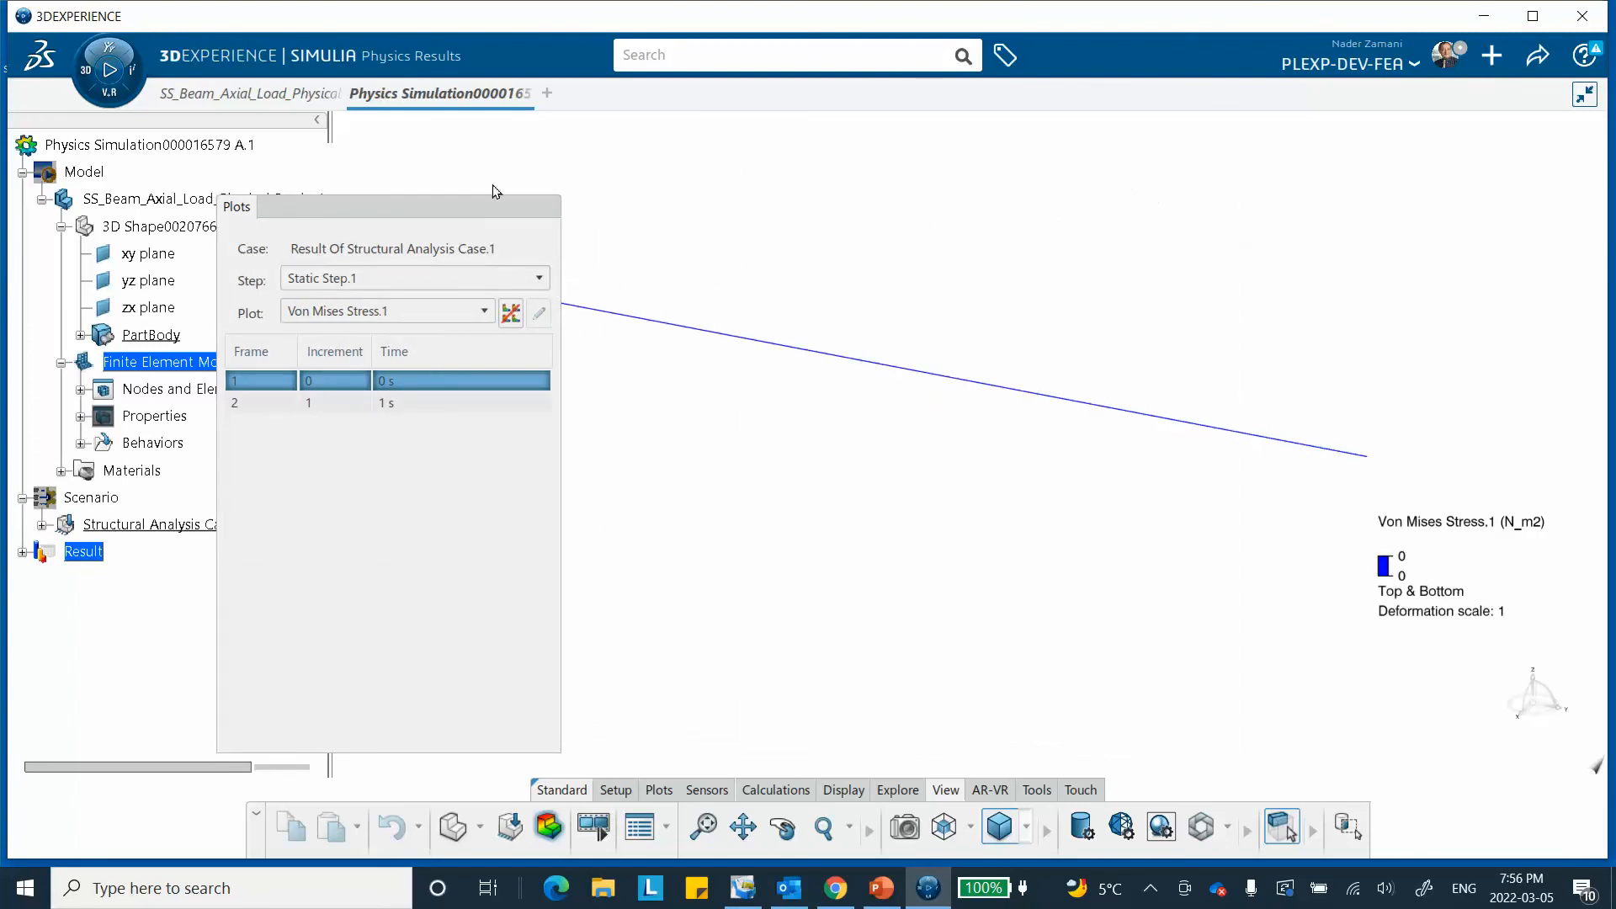
drag(432, 204, 1247, 188)
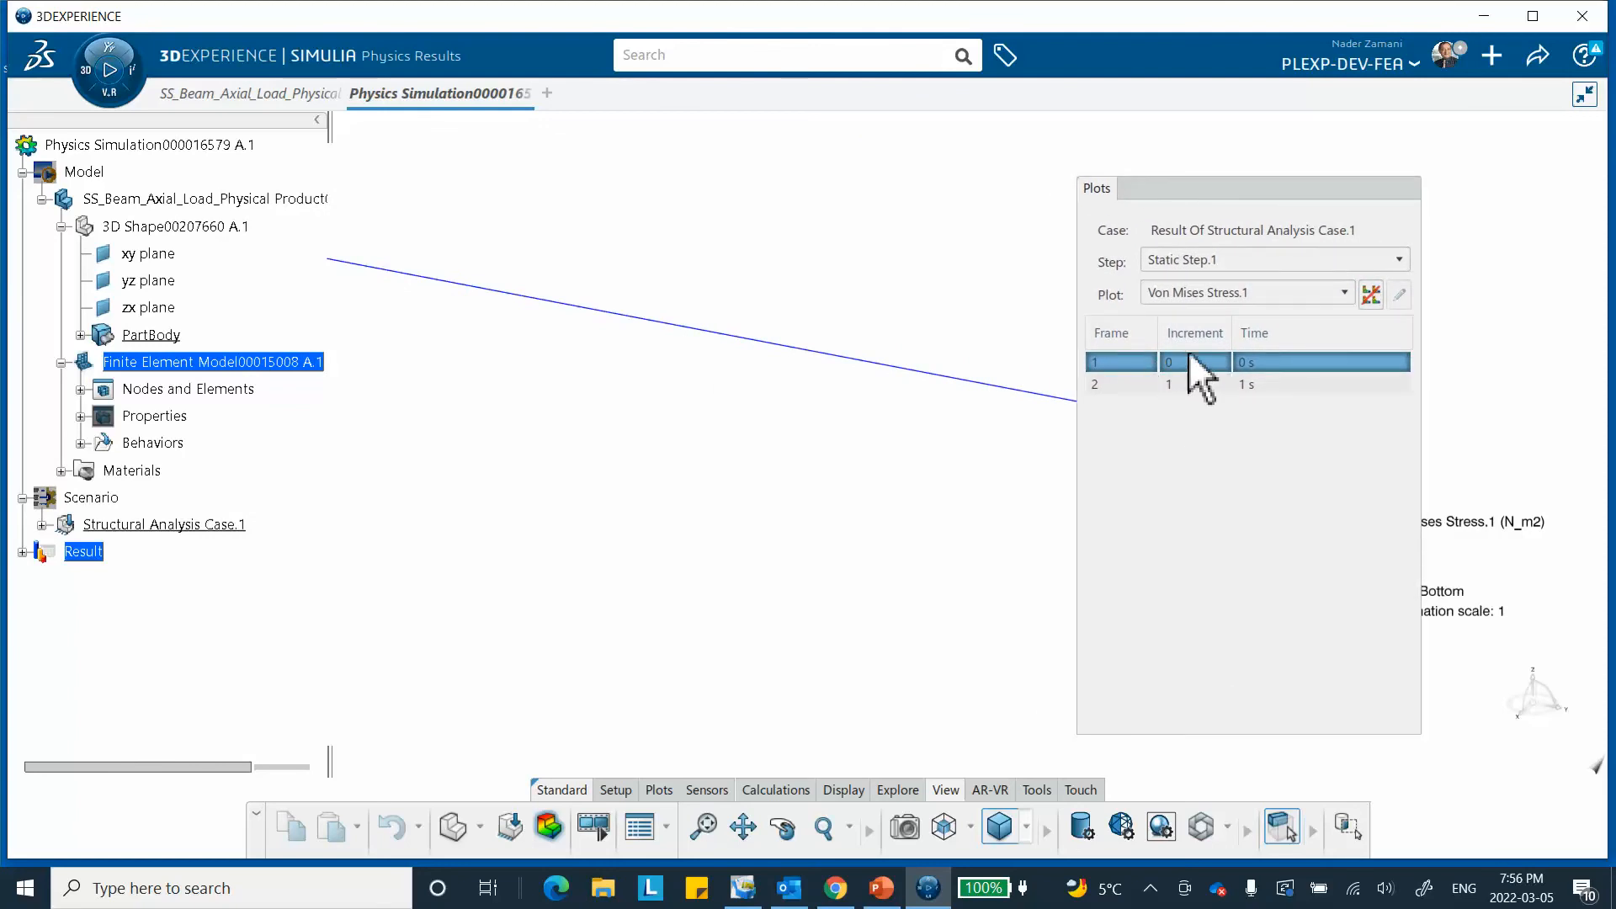
Step: Show the Von Mises Stress.1 plot of Static Step.1 at the 1 s frame and uncover its legend
click(1190, 380)
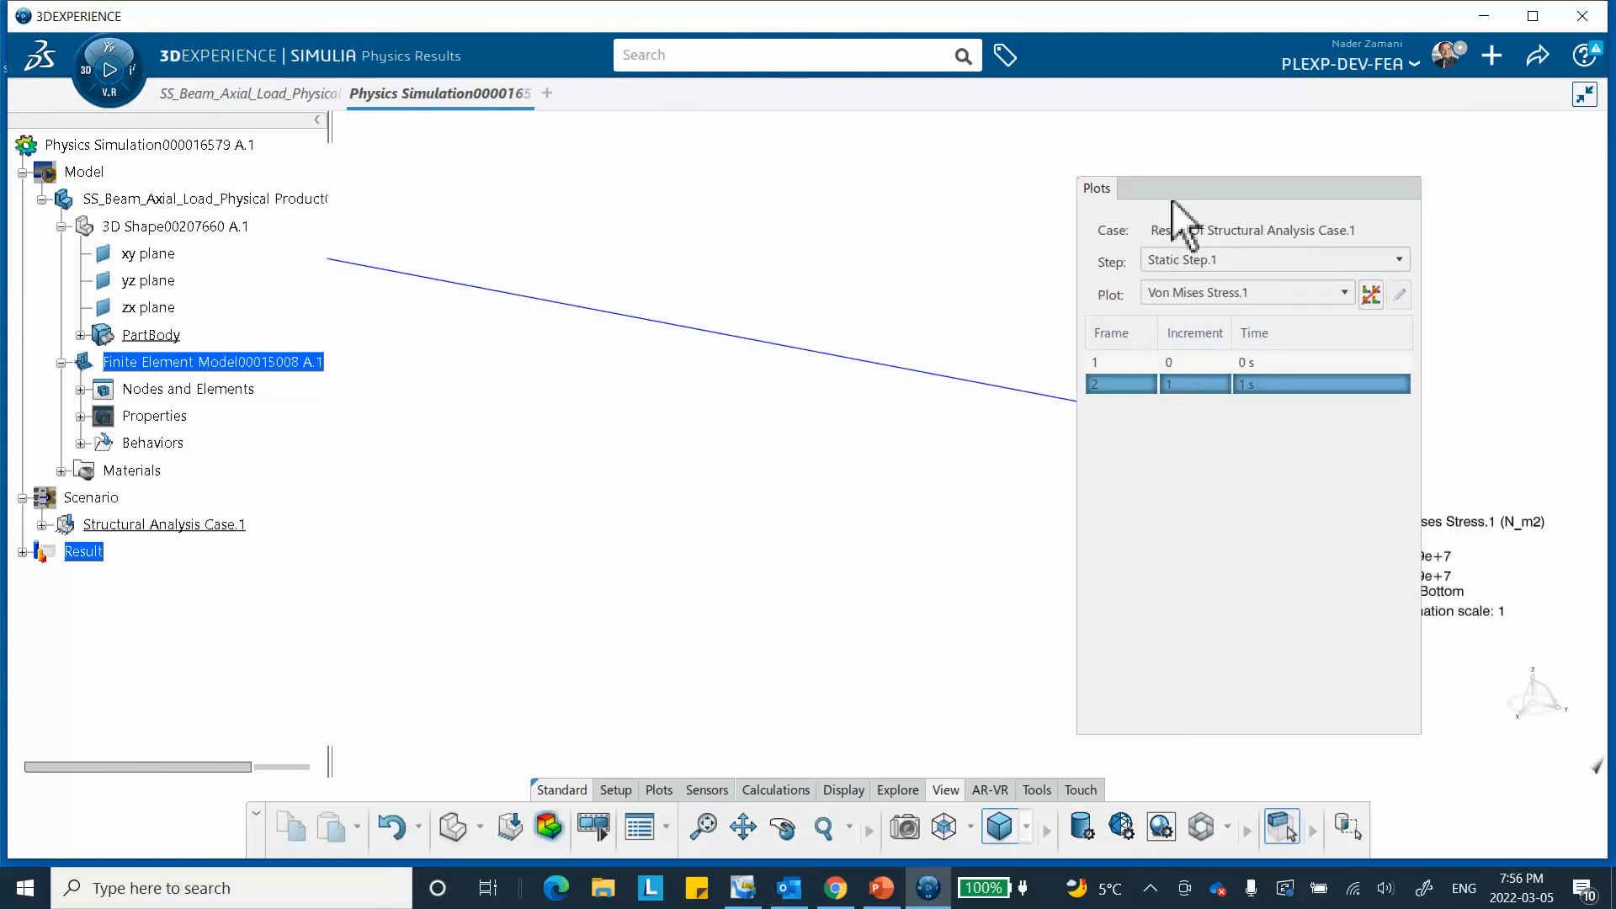
middle_drag(1048, 303, 956, 365)
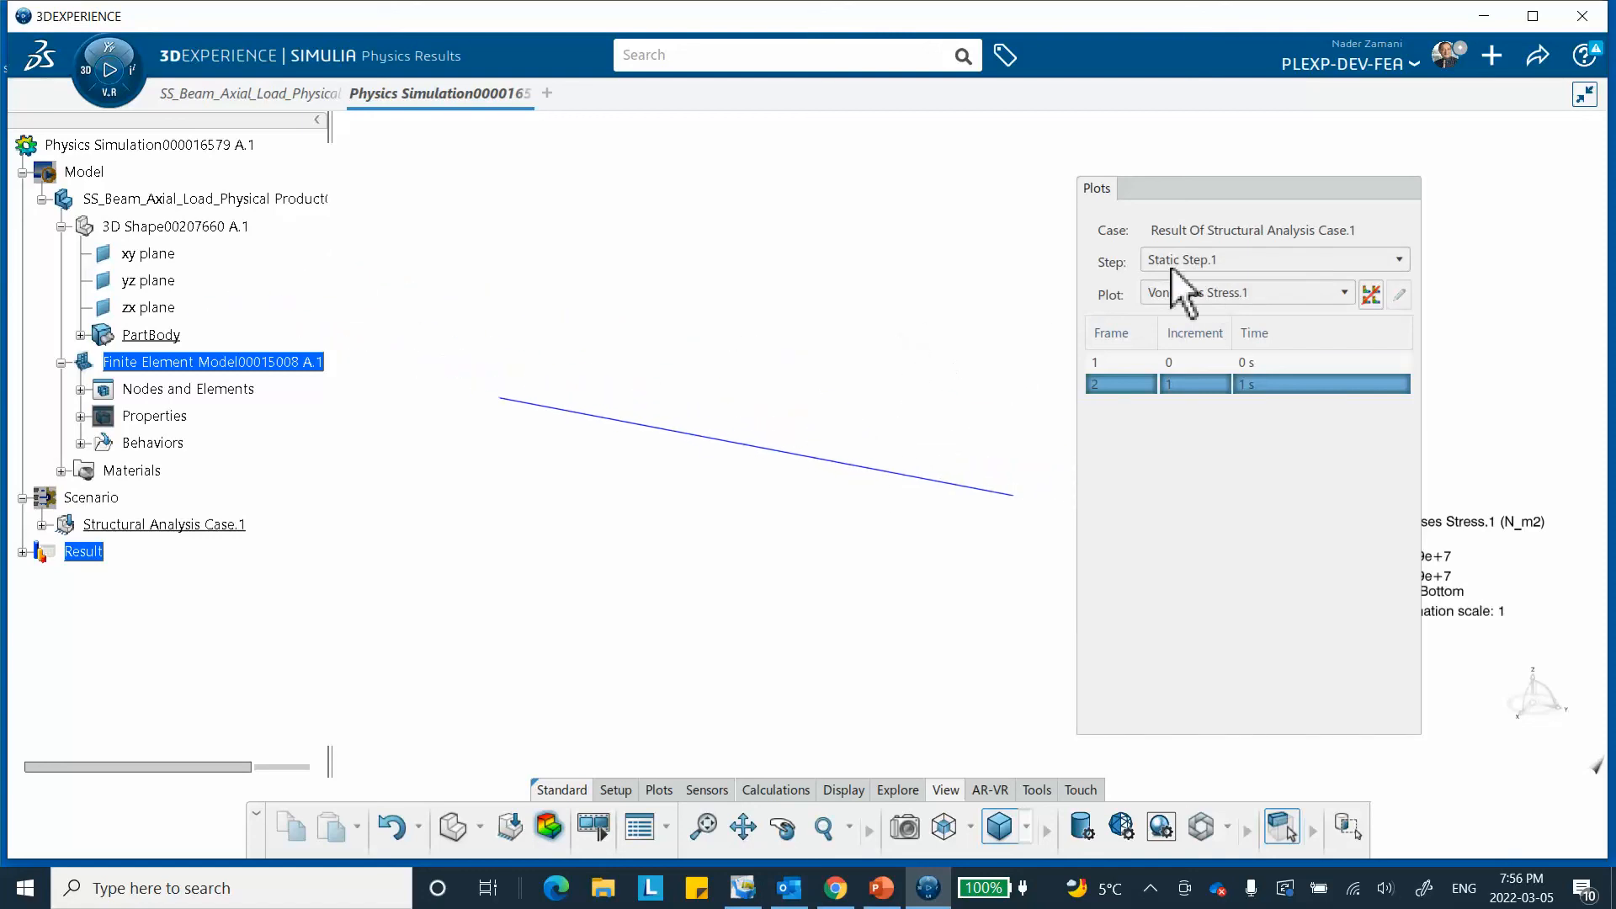
drag(1202, 203, 1058, 222)
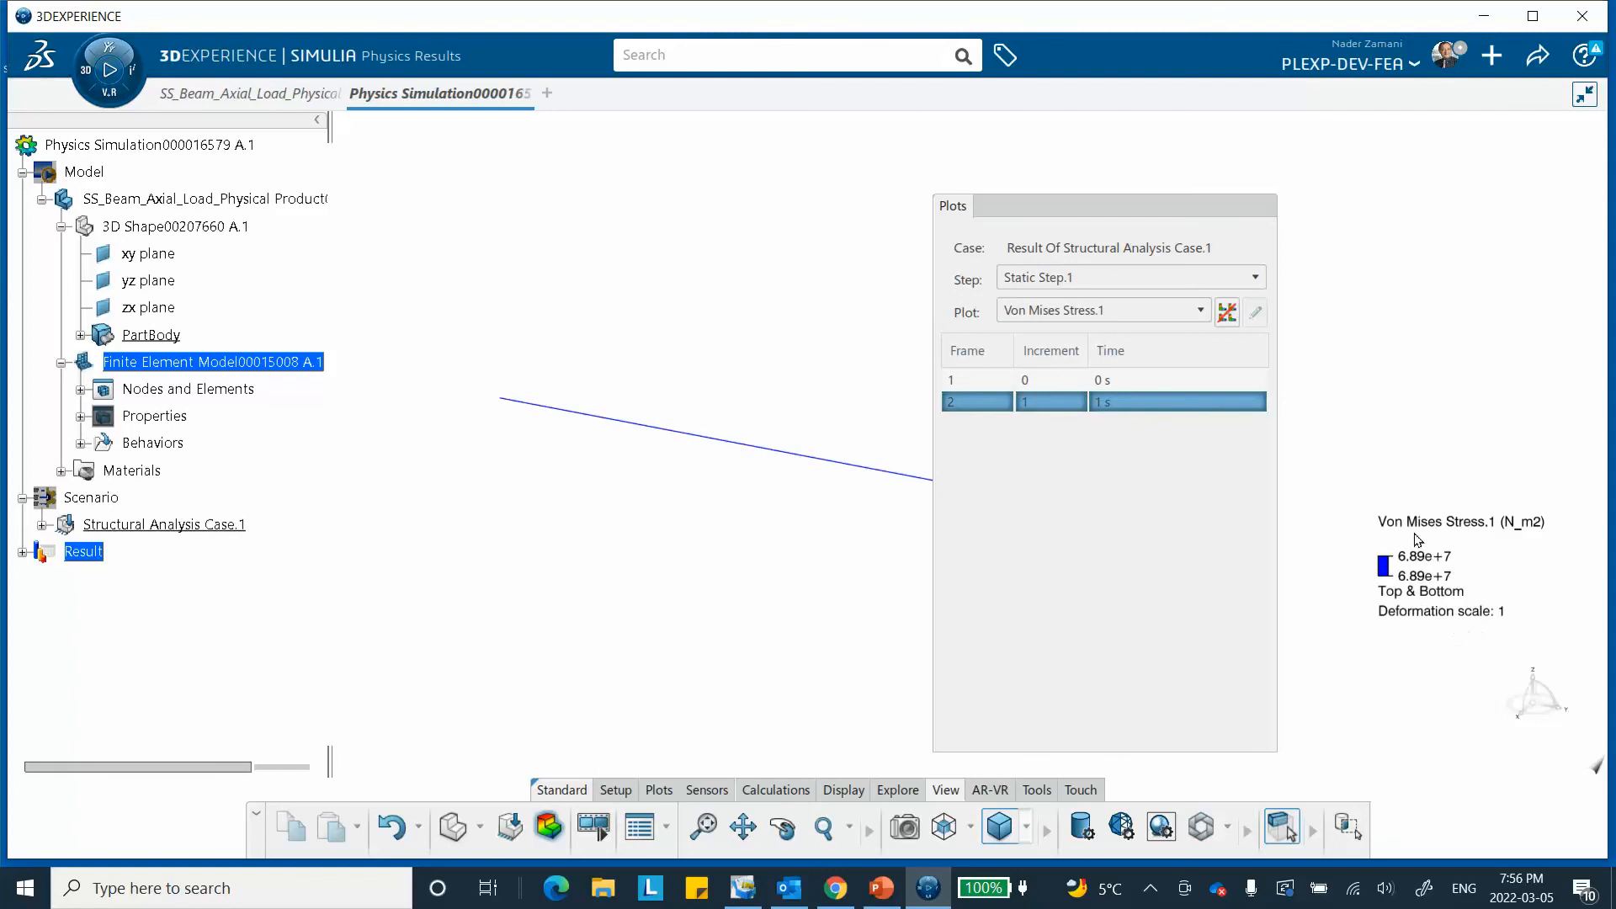
drag(1146, 215, 1209, 192)
Step: Display the Displacement.1 plot of Static Step.1 and collapse the Plots dialog to reveal the whole beam
click(1178, 288)
click(1155, 334)
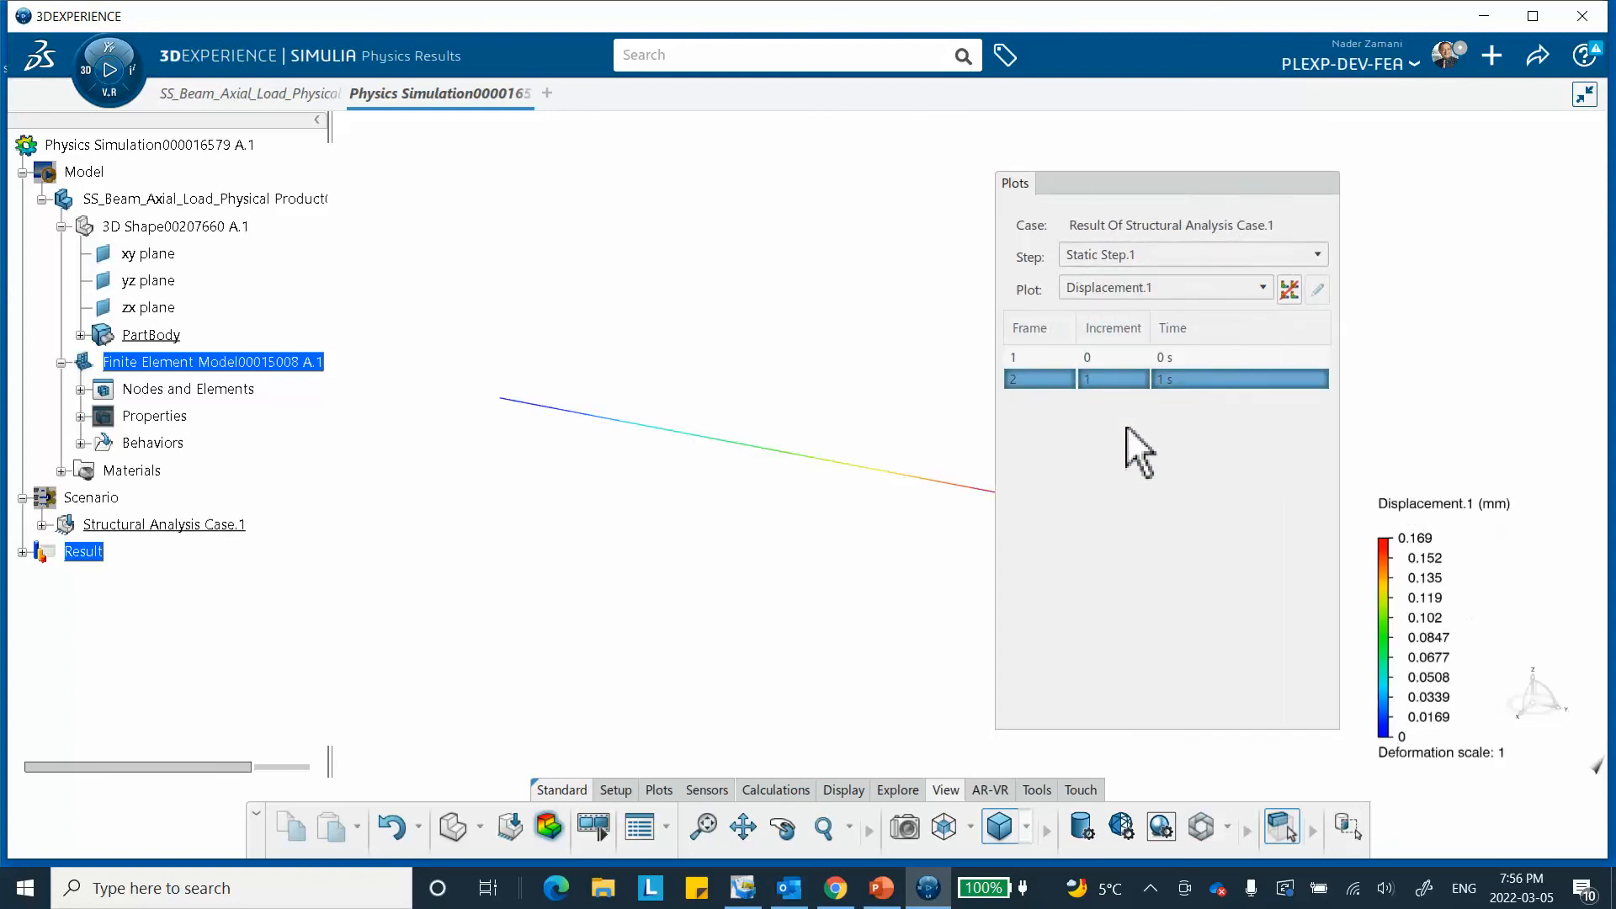
middle_drag(889, 388, 794, 469)
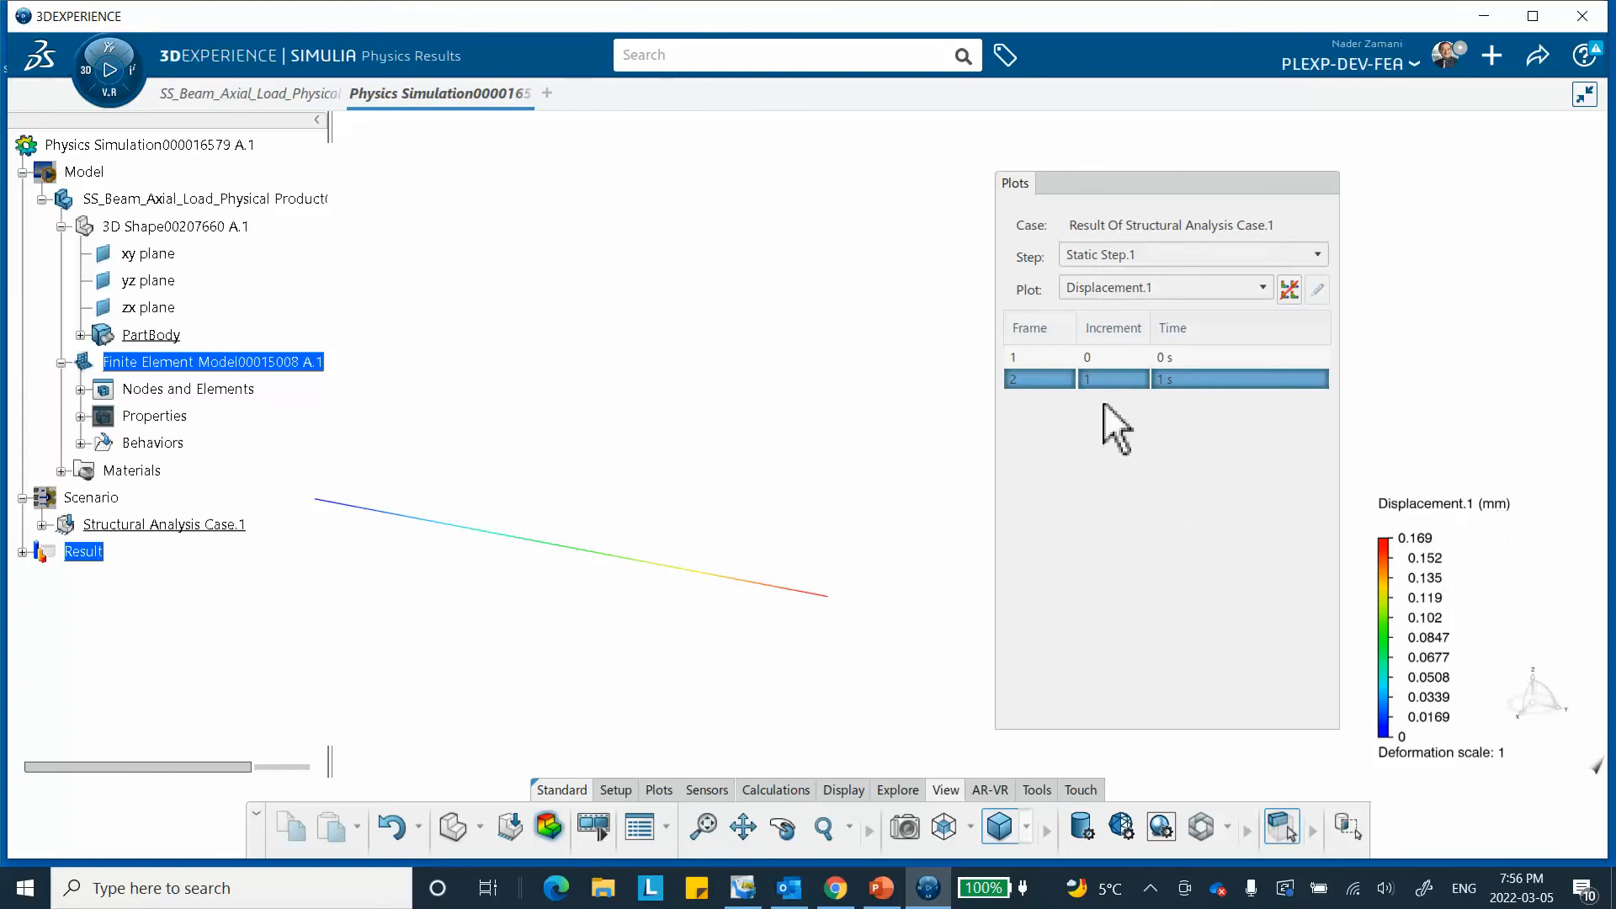
click(1142, 186)
middle_drag(707, 391, 830, 317)
click(1076, 188)
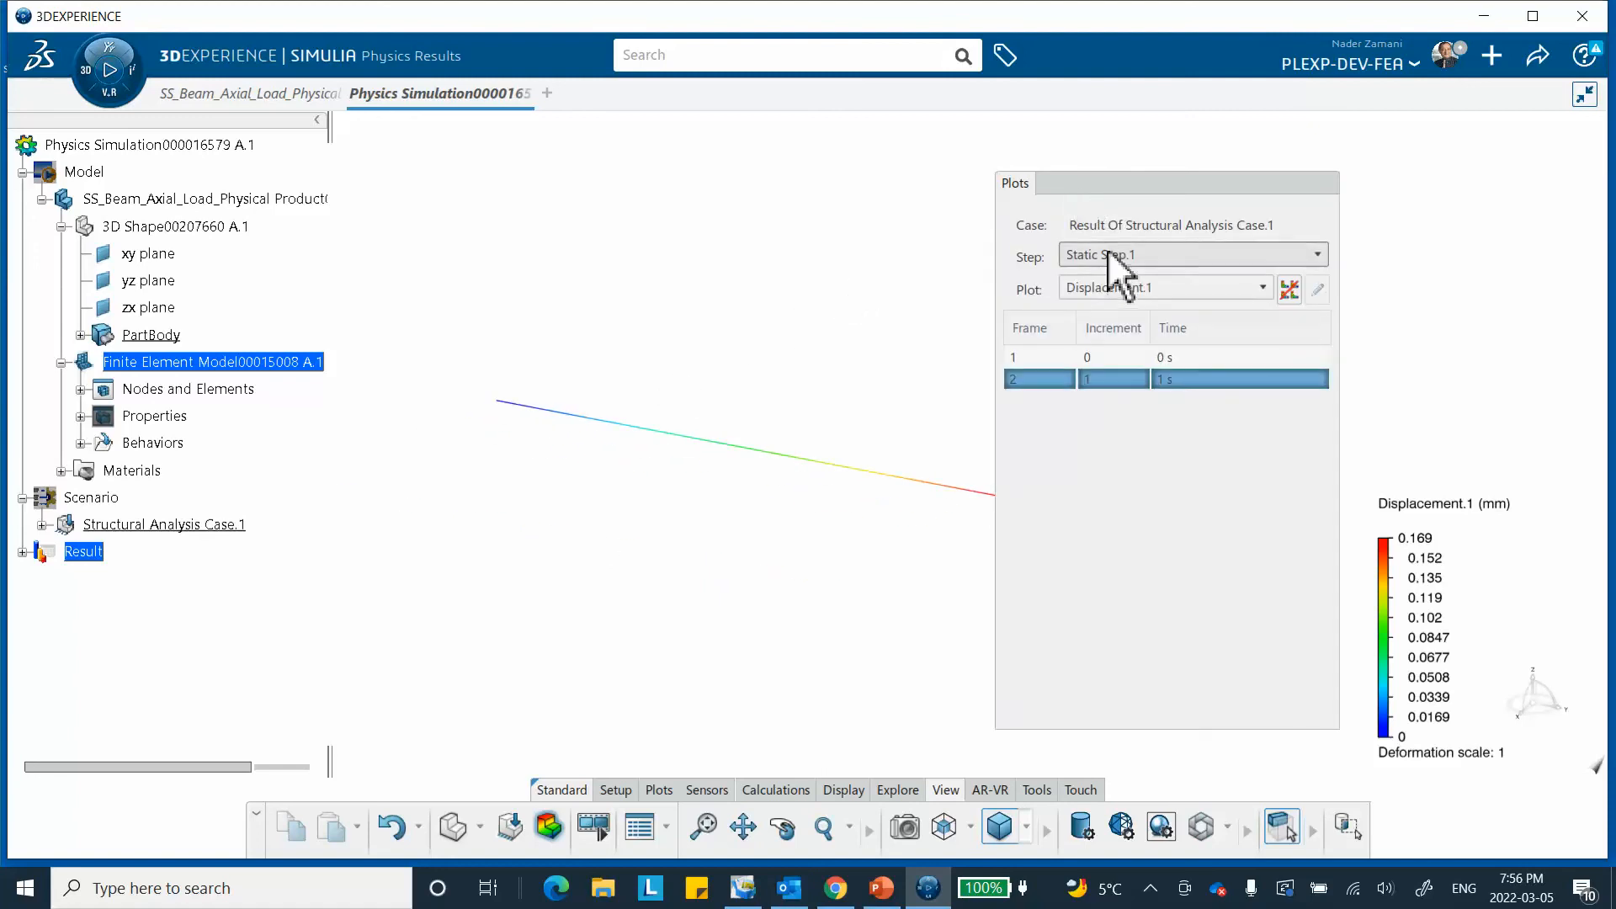
click(1093, 185)
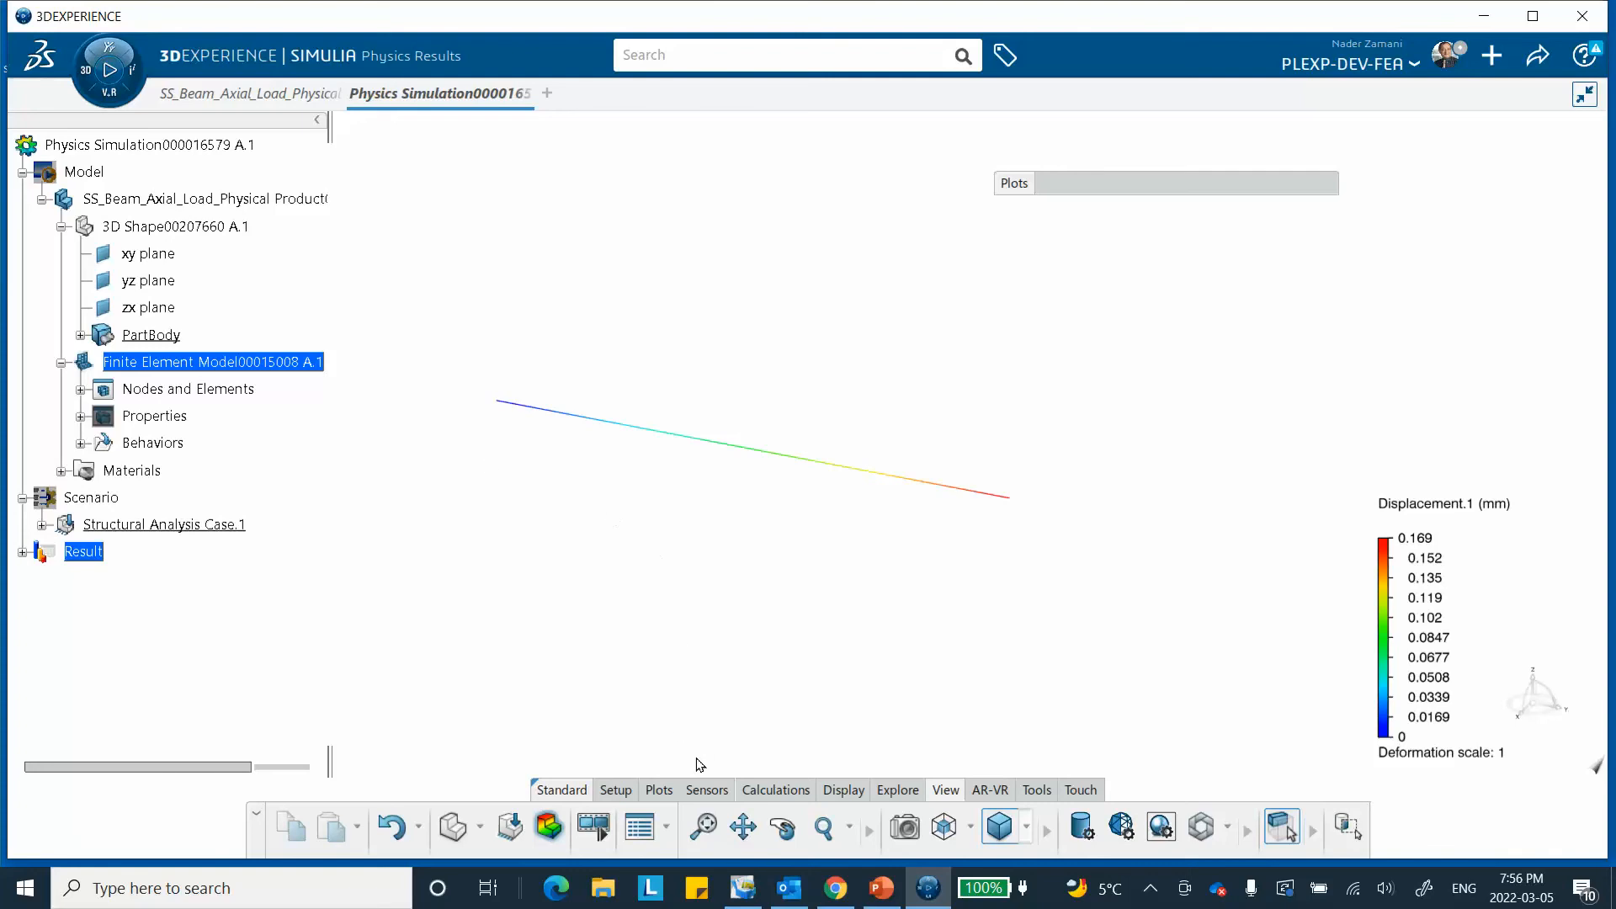
Step: Return to the structural scenario and add a frequency step with the Lanczos solver and 3 modes
click(510, 828)
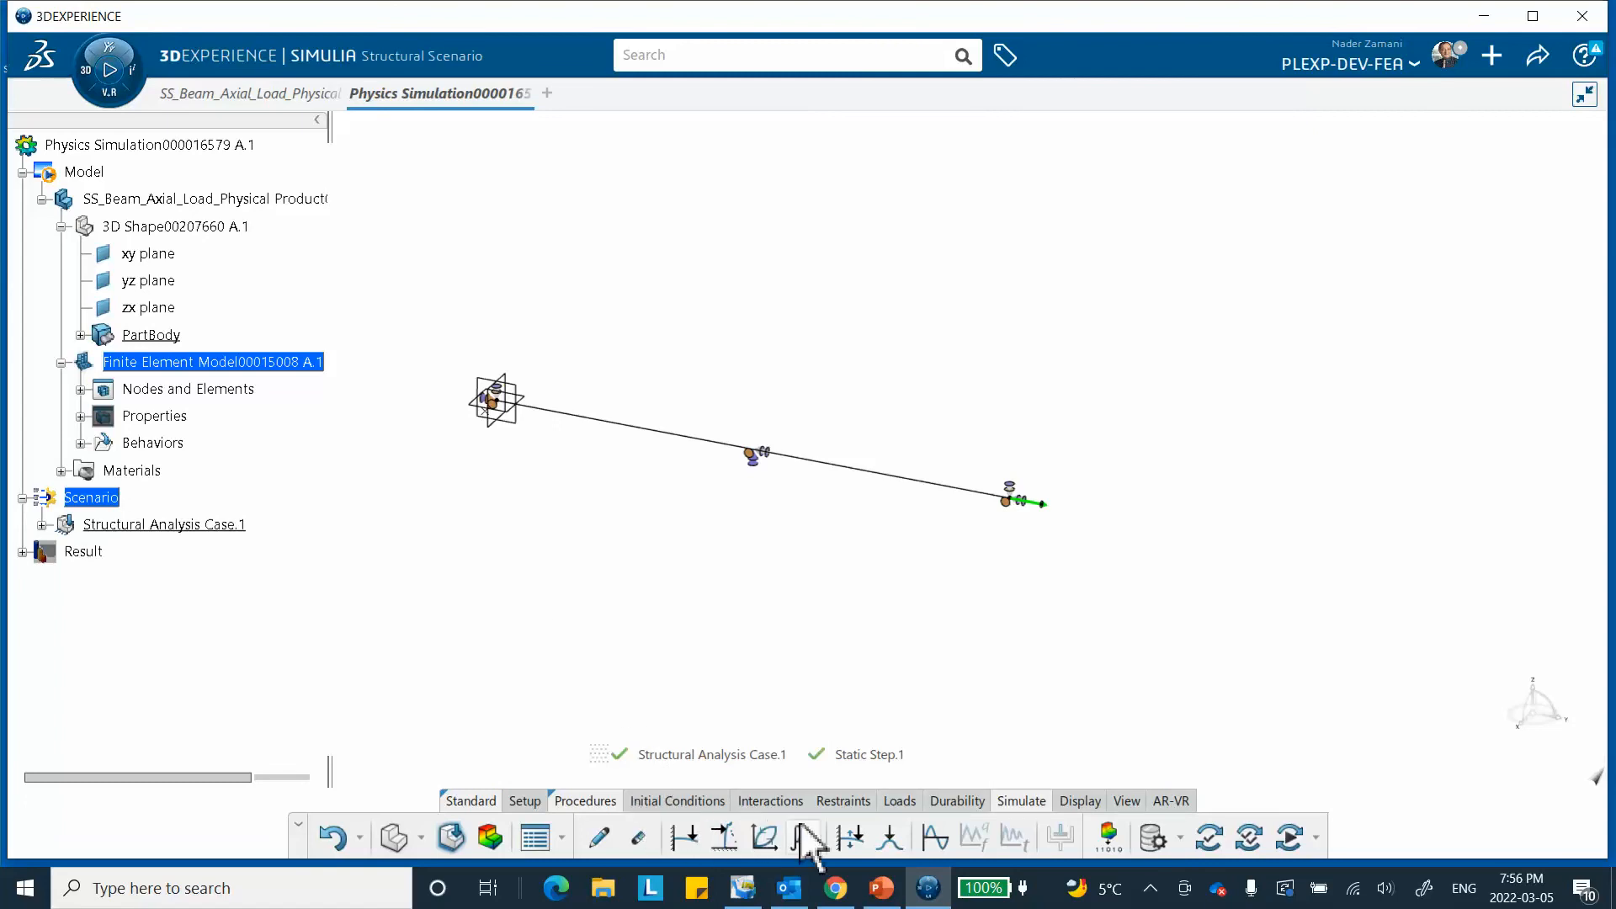
click(931, 836)
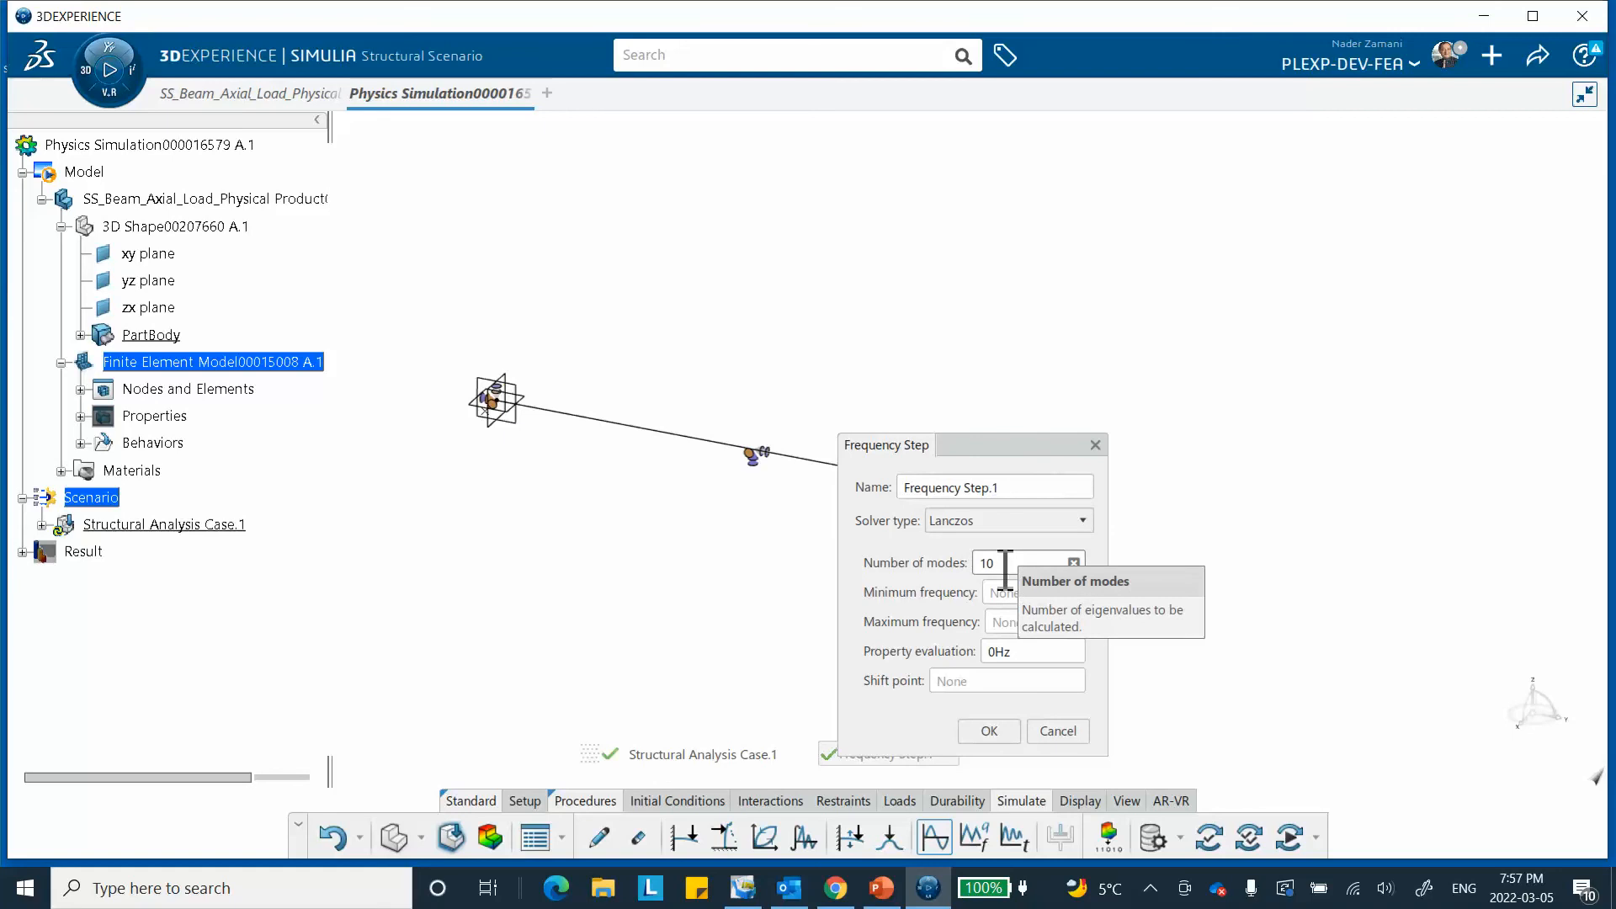
double_click(1005, 564)
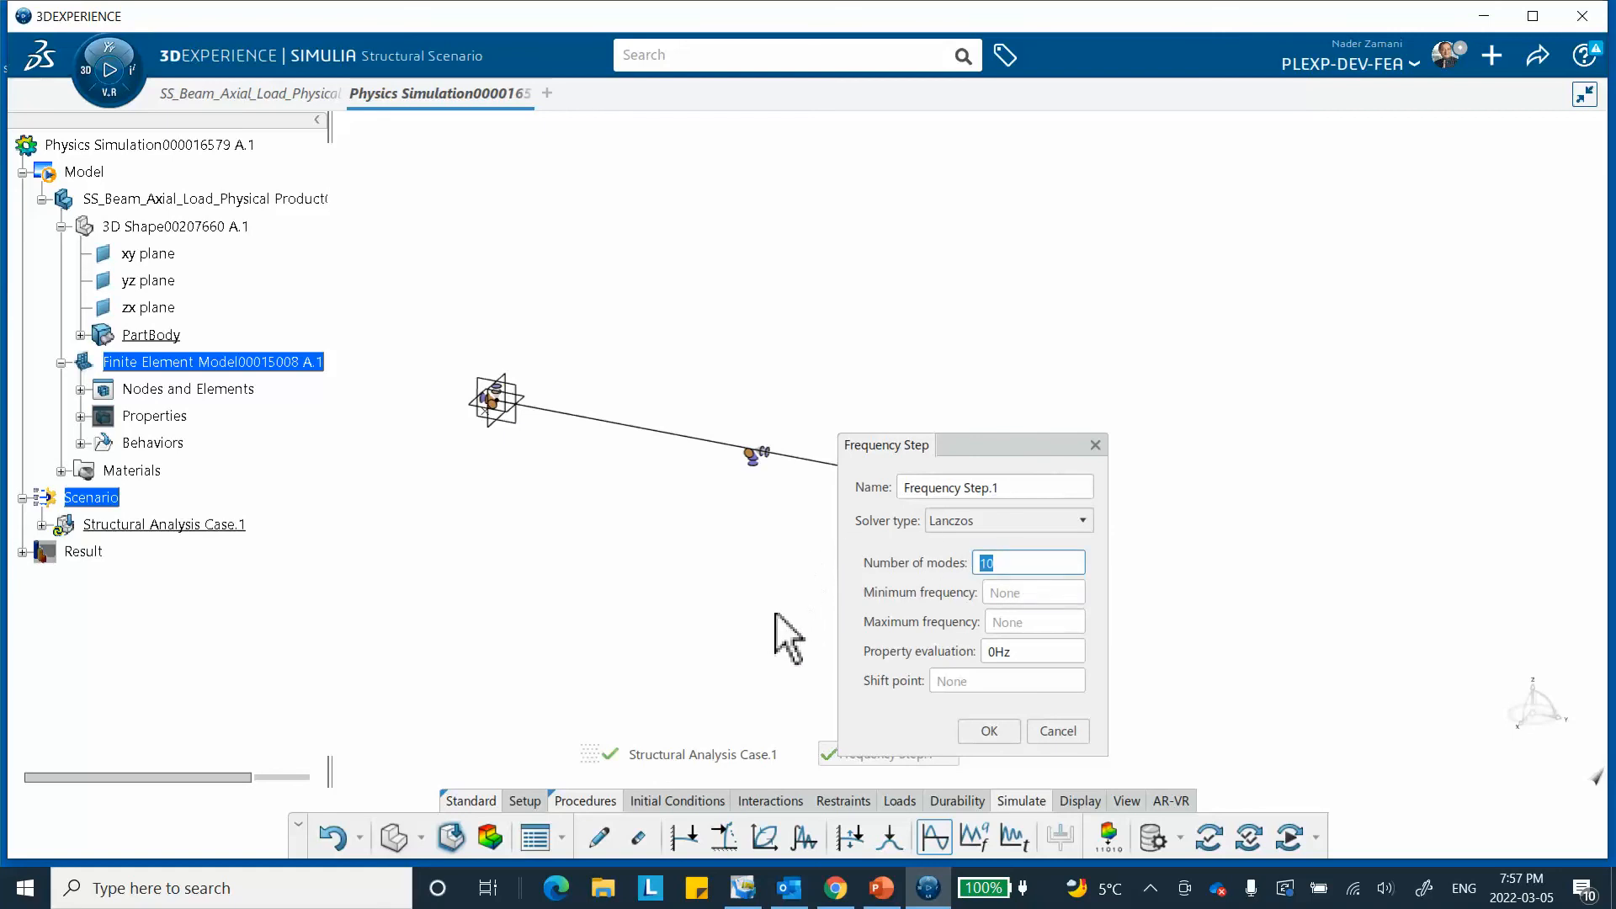
text(3)
drag(985, 444, 1281, 210)
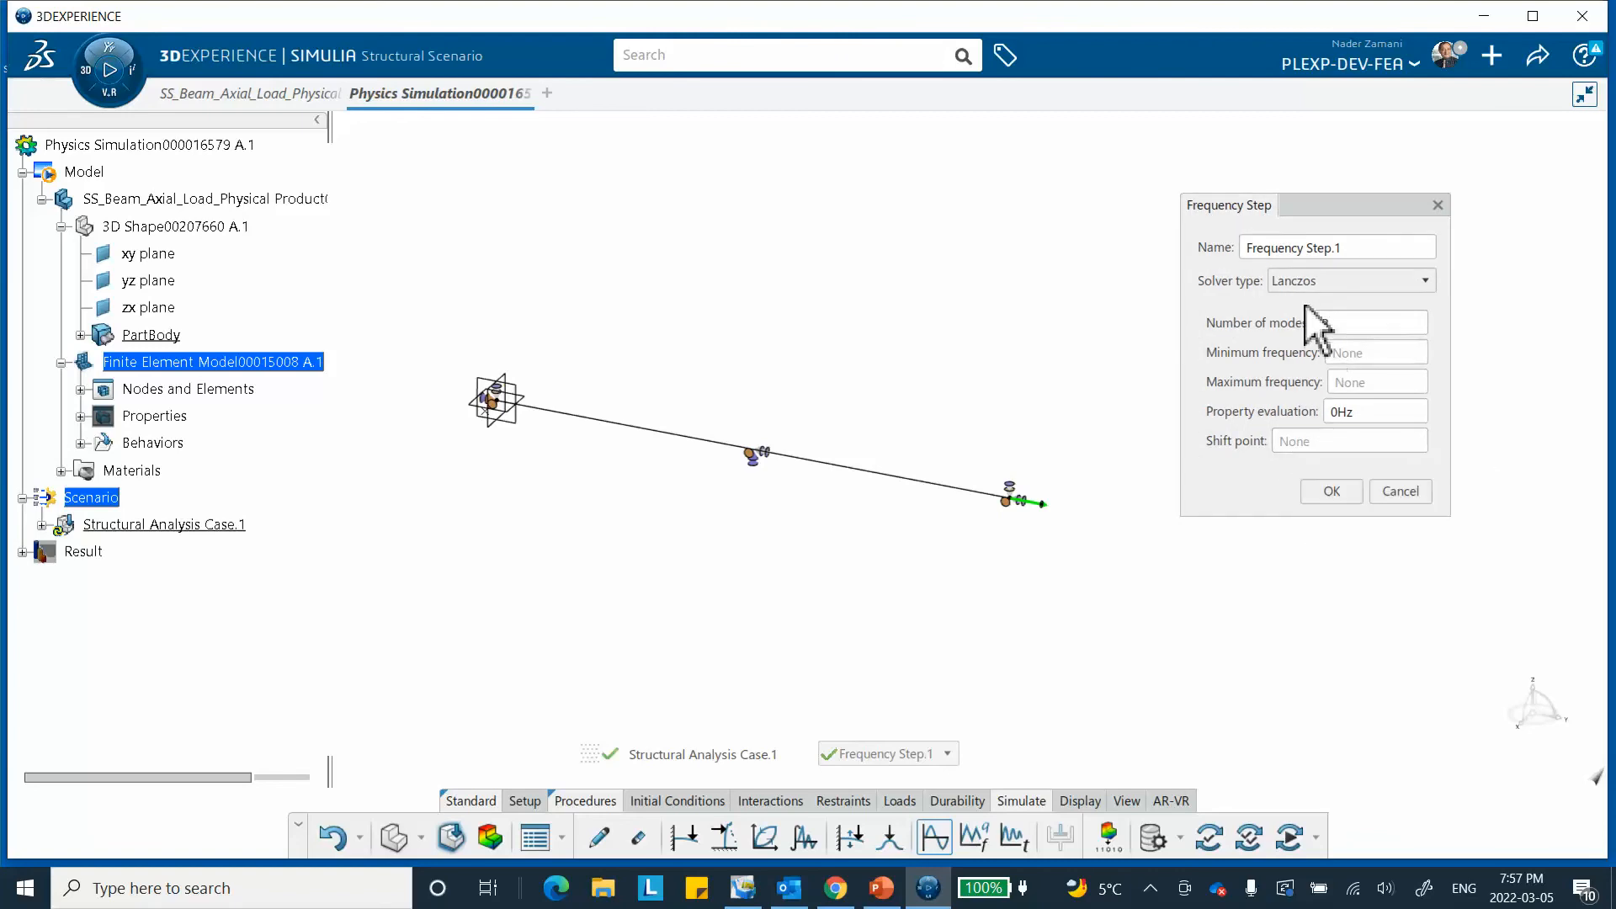
click(878, 899)
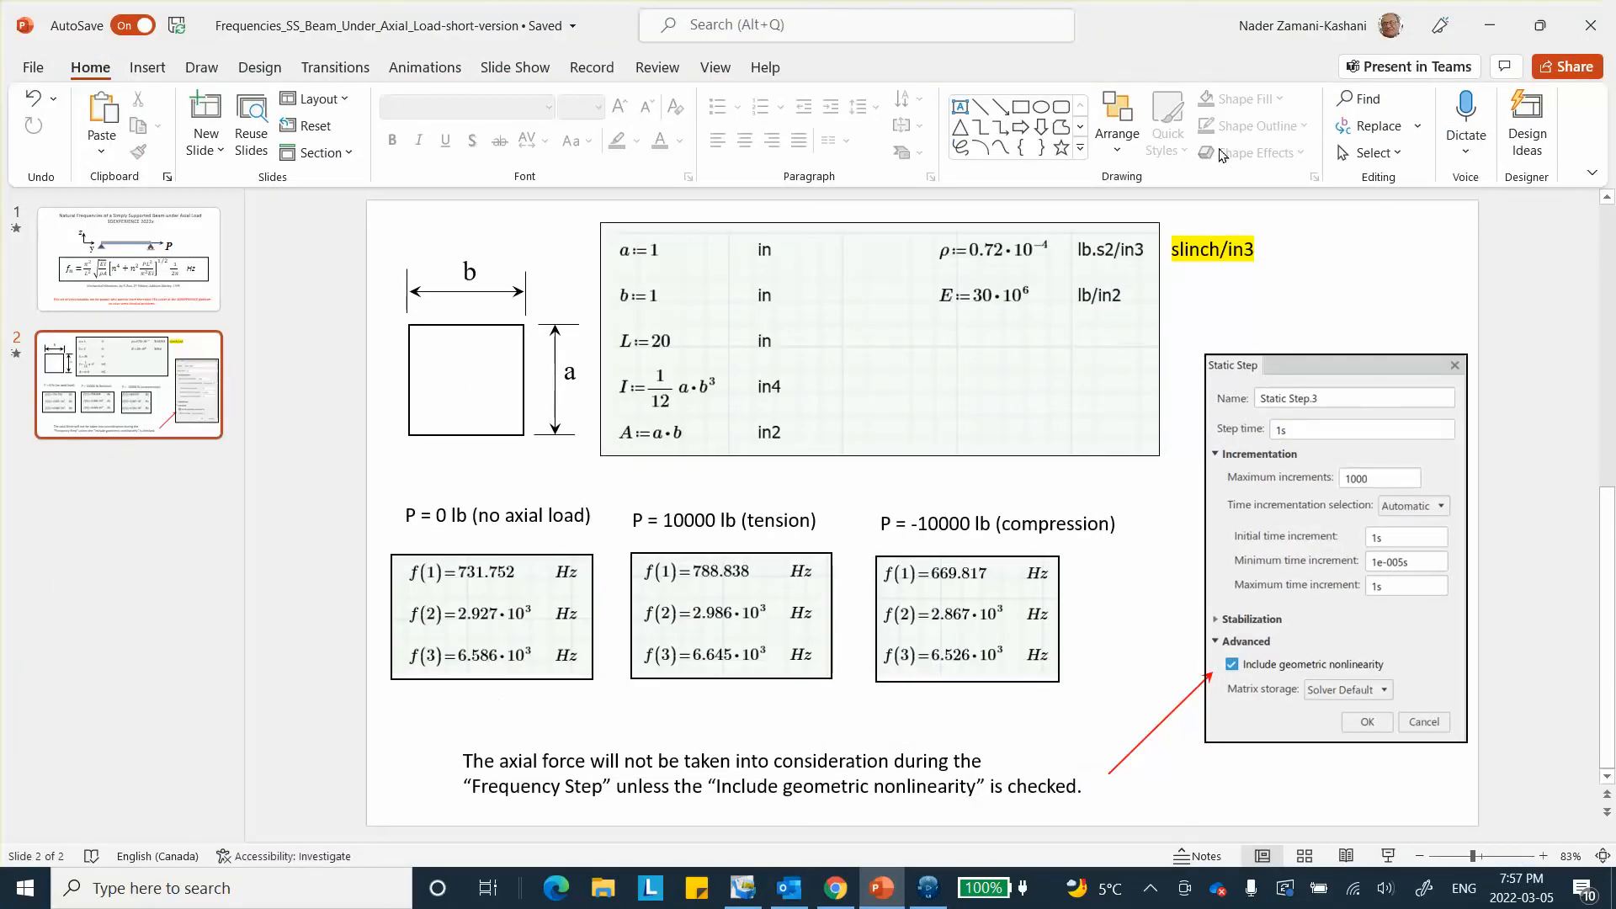
key(alt+Tab)
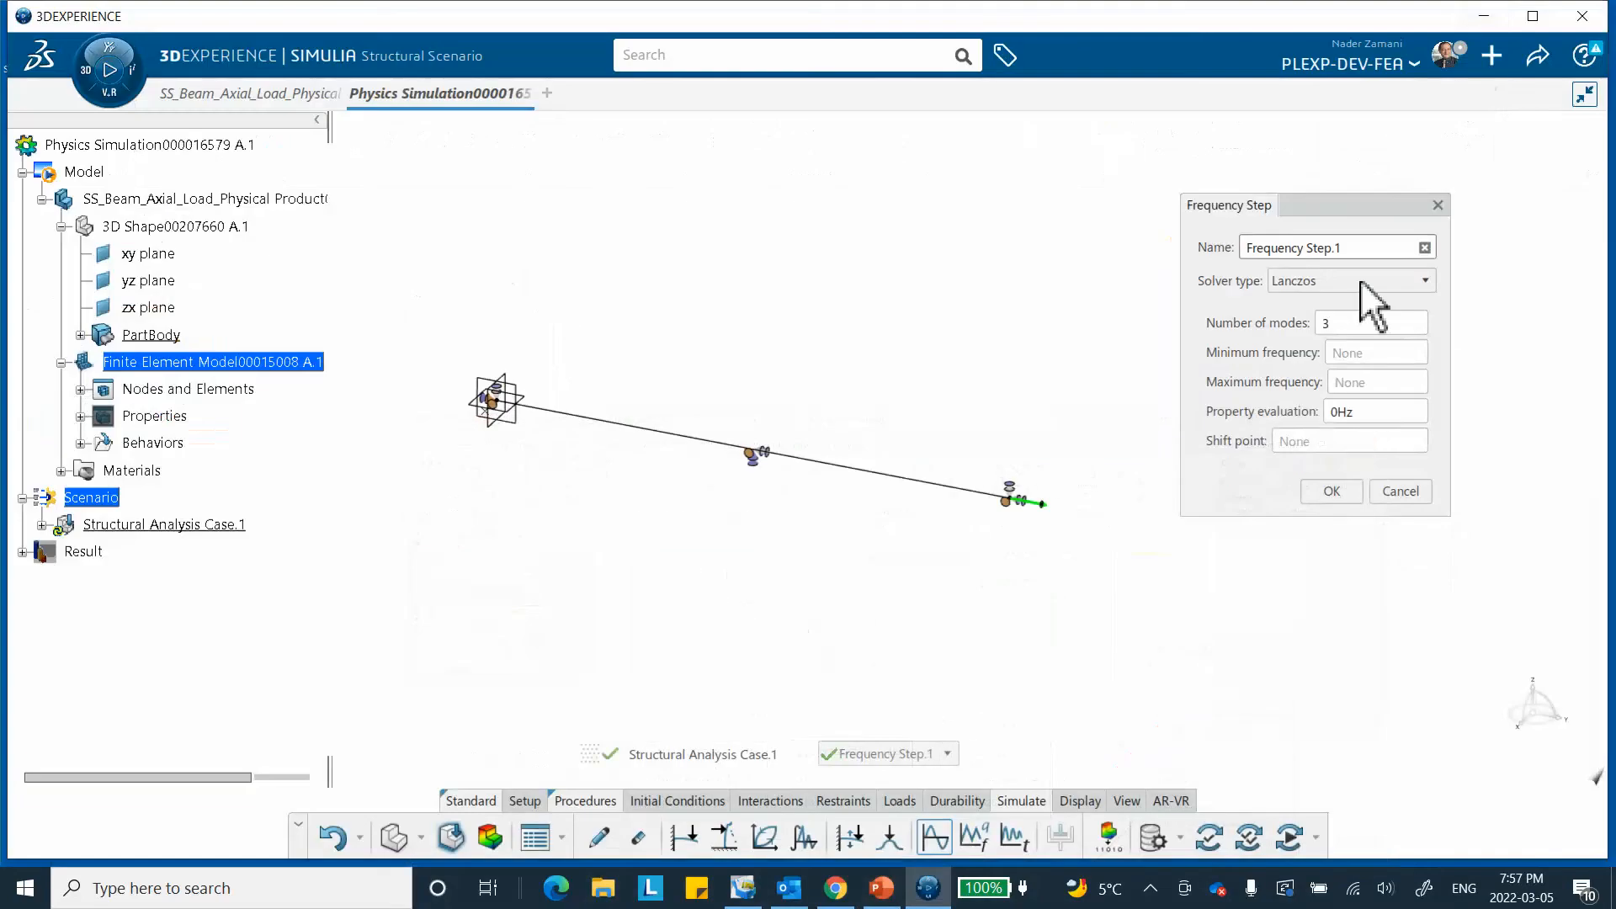
click(1330, 492)
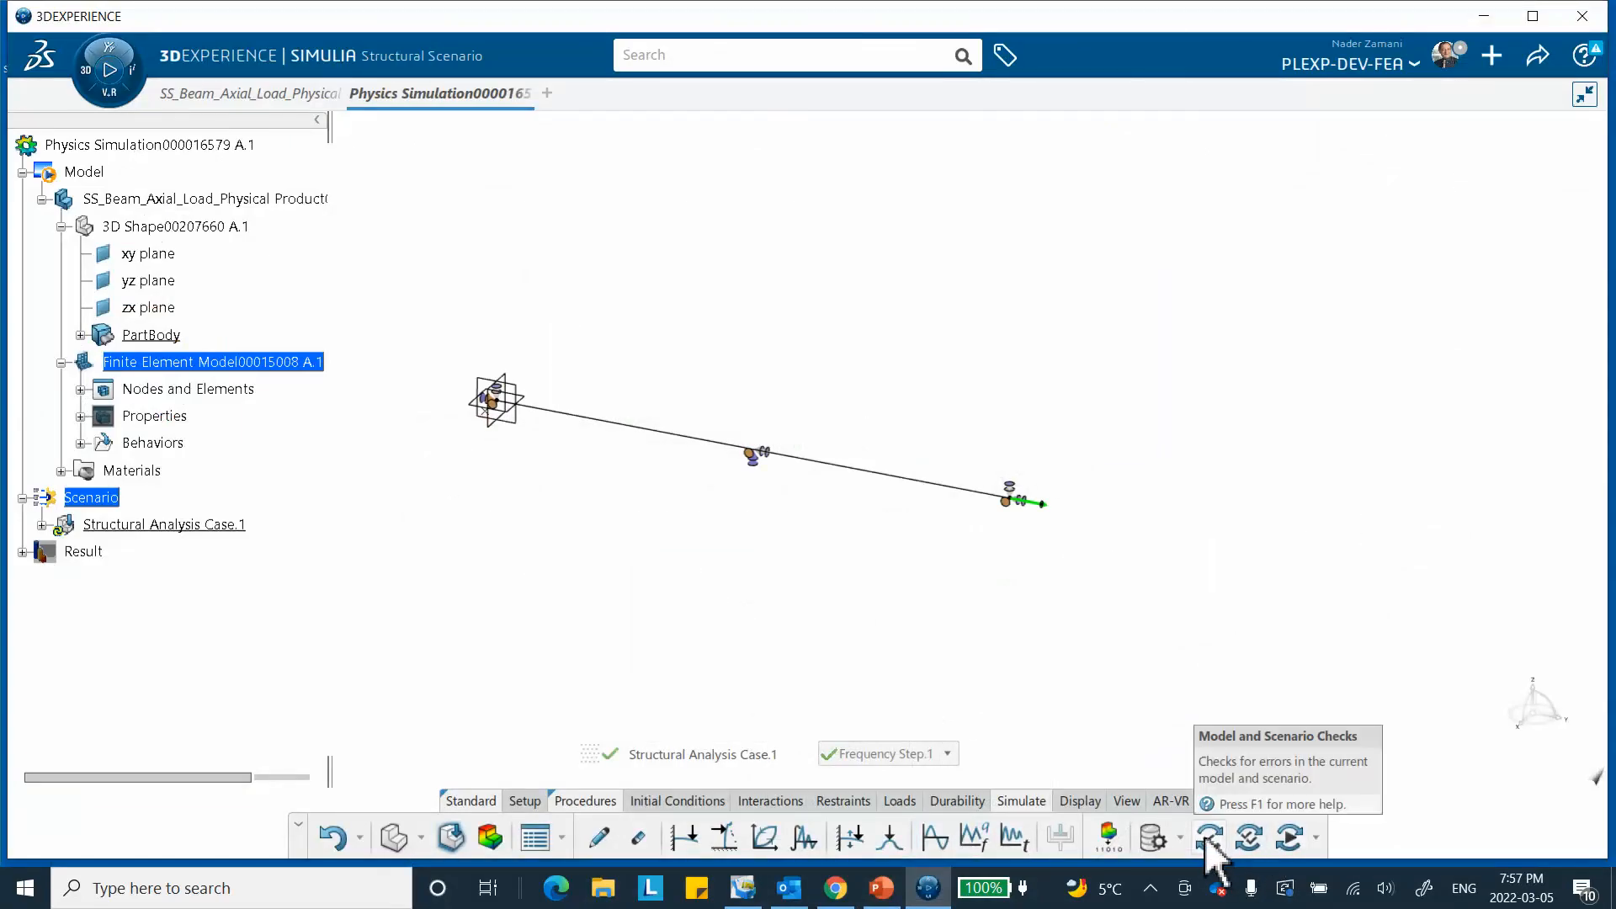
Step: Run the structural analysis case and display the Displacement.1 plot for mode 1 of Frequency Step.1
click(1288, 839)
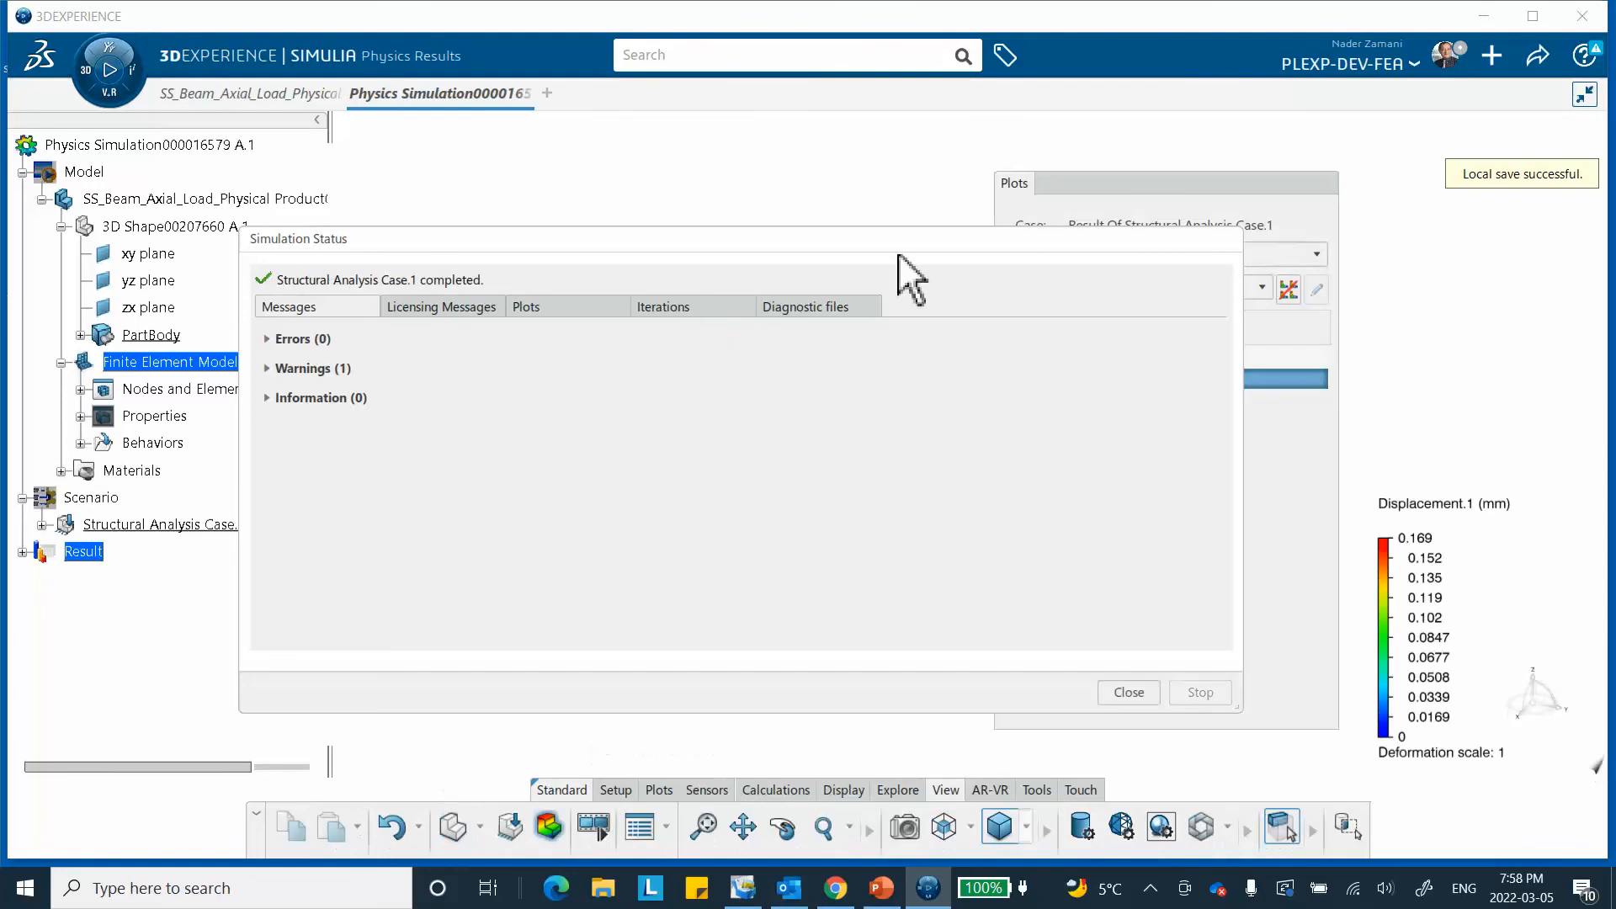
click(1128, 692)
click(1145, 254)
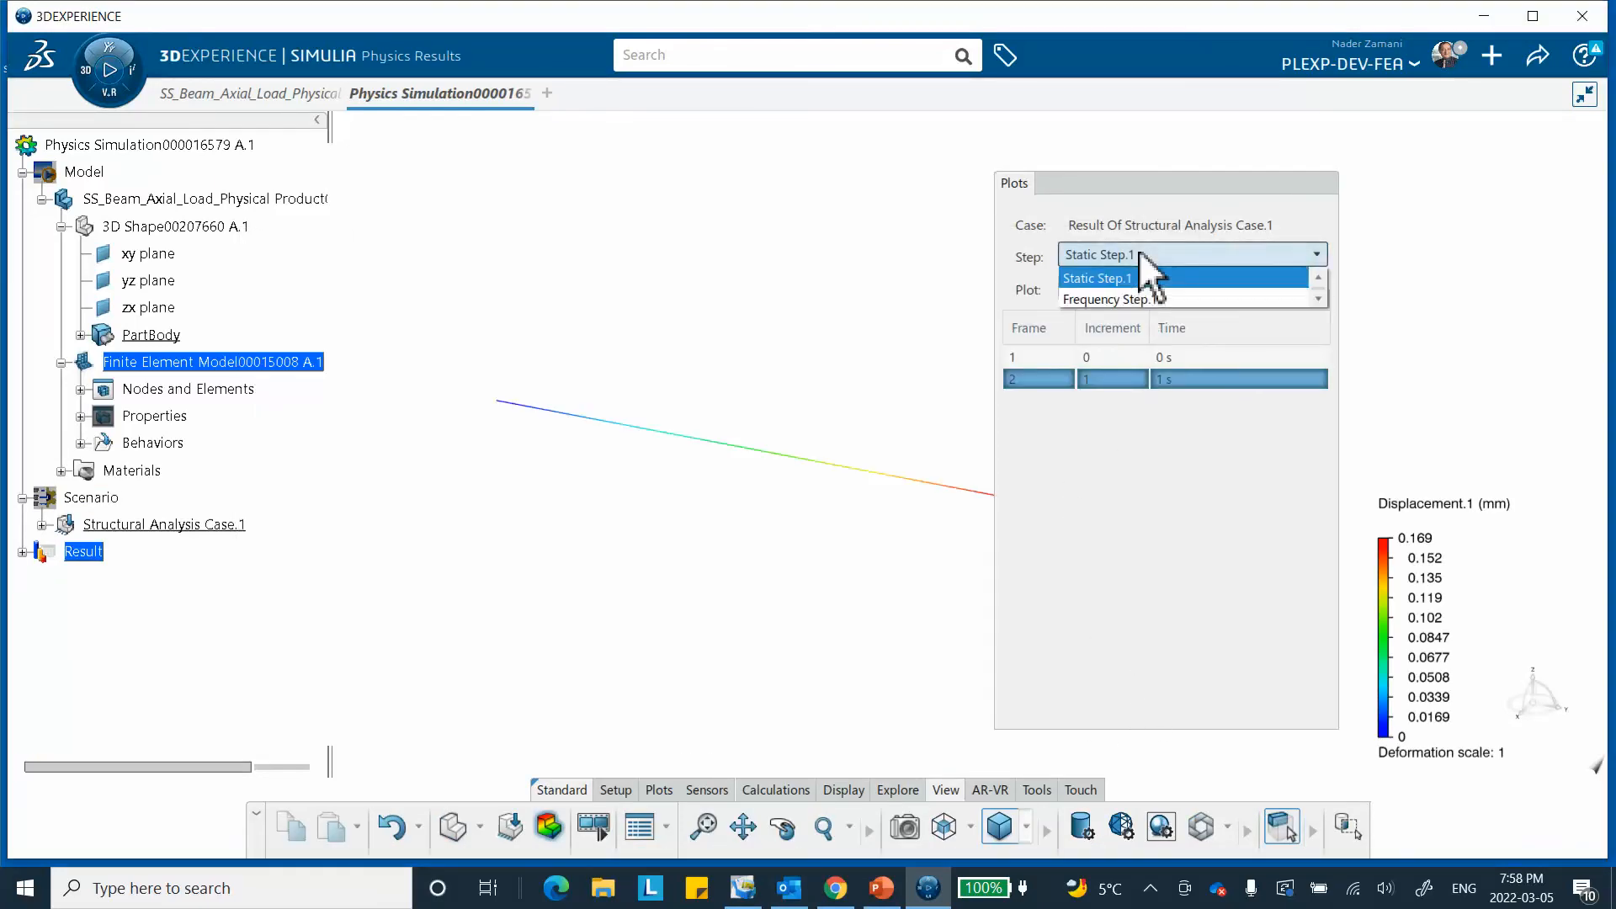
click(1139, 298)
drag(1175, 210, 715, 261)
click(705, 359)
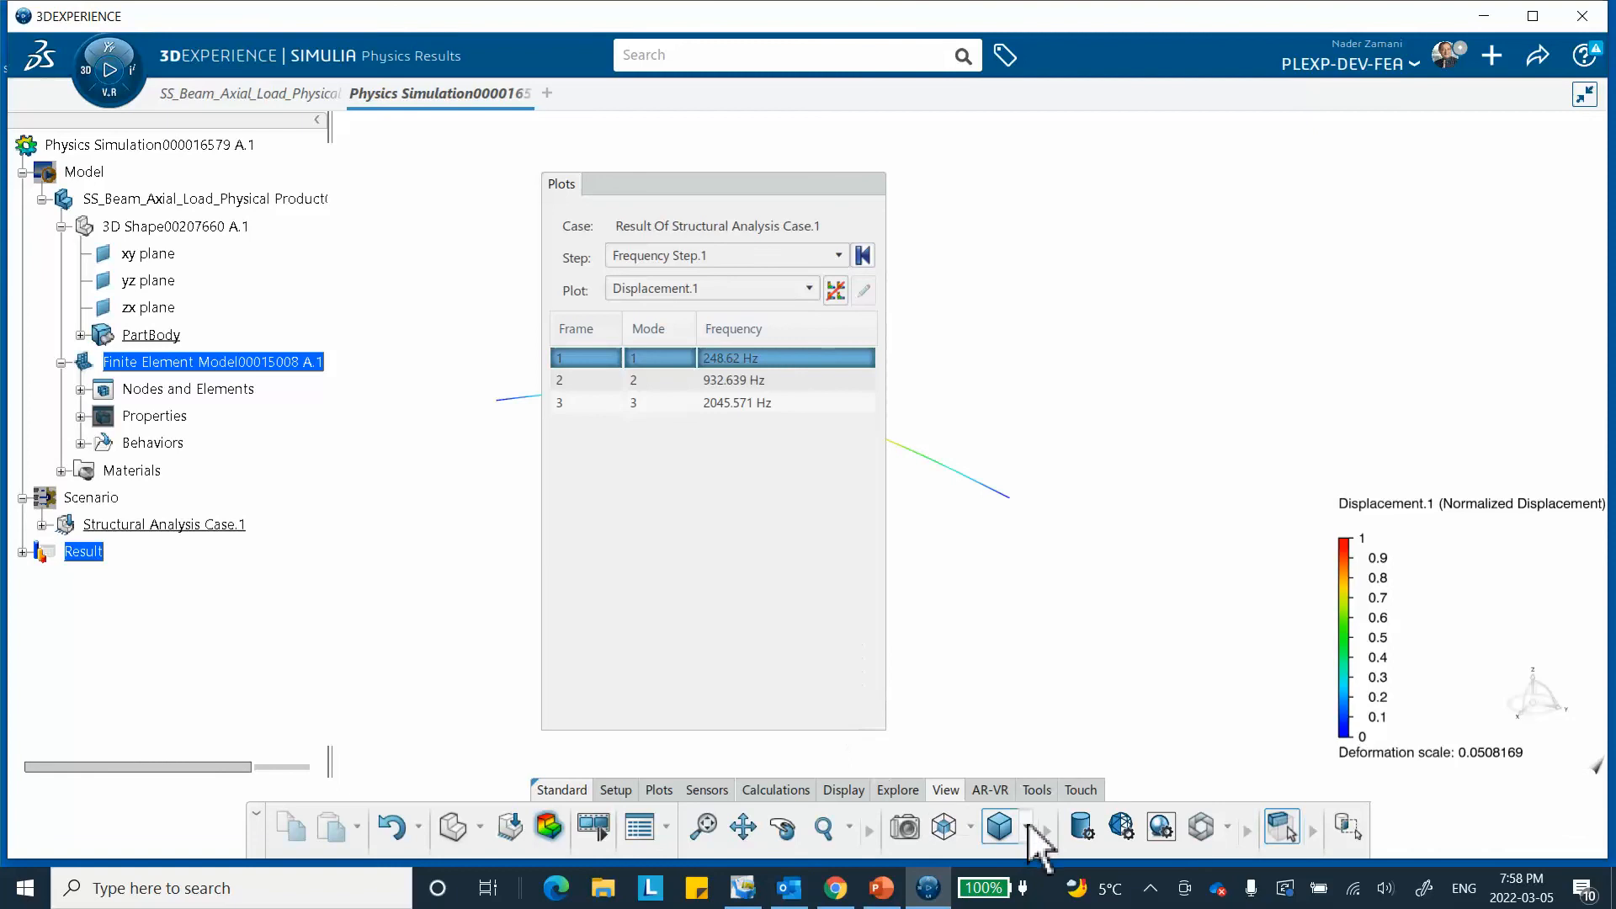
Step: Place a smaller PowerPoint window beside the Plots dialog and compare the simulated mode frequencies with the slide's theoretical values
click(881, 888)
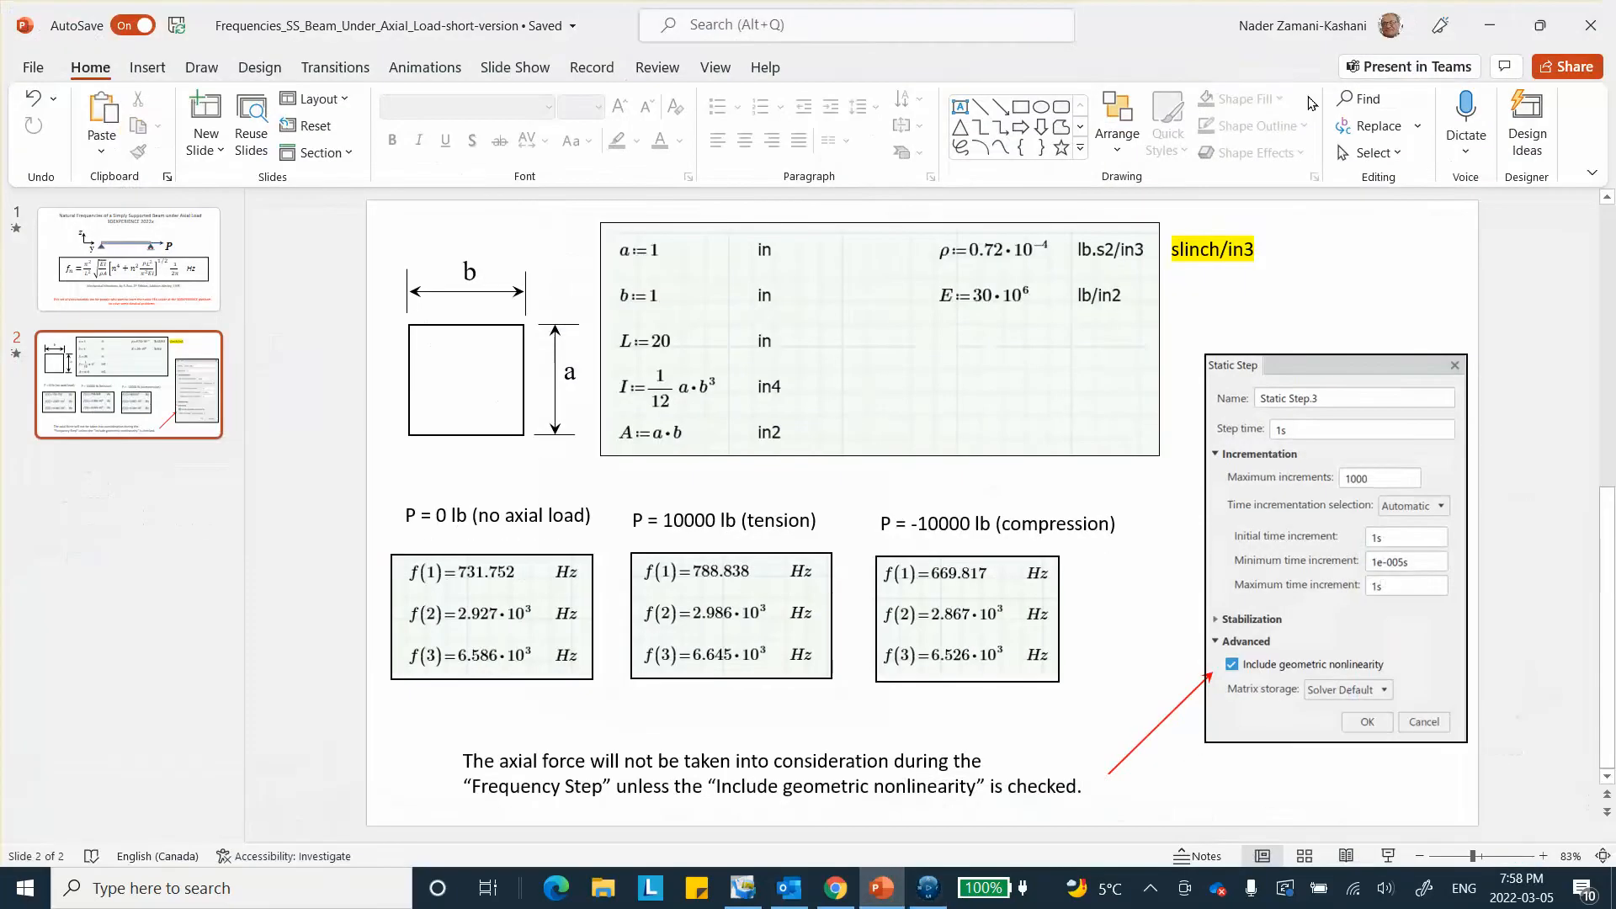
click(1542, 25)
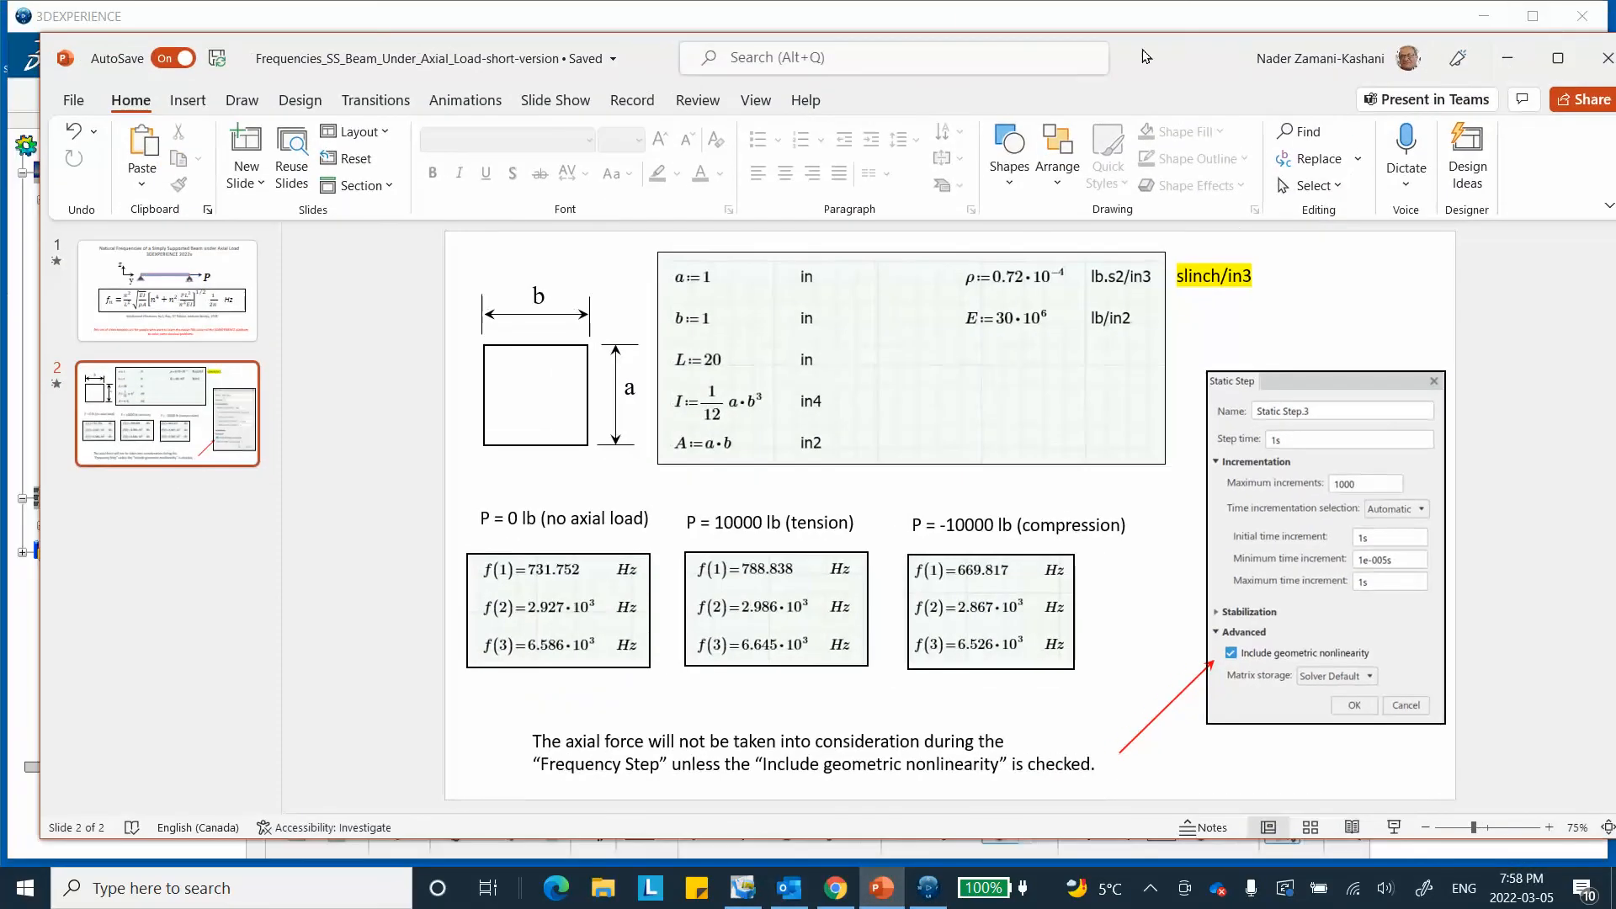
drag(39, 117, 690, 118)
click(659, 202)
drag(653, 184, 285, 126)
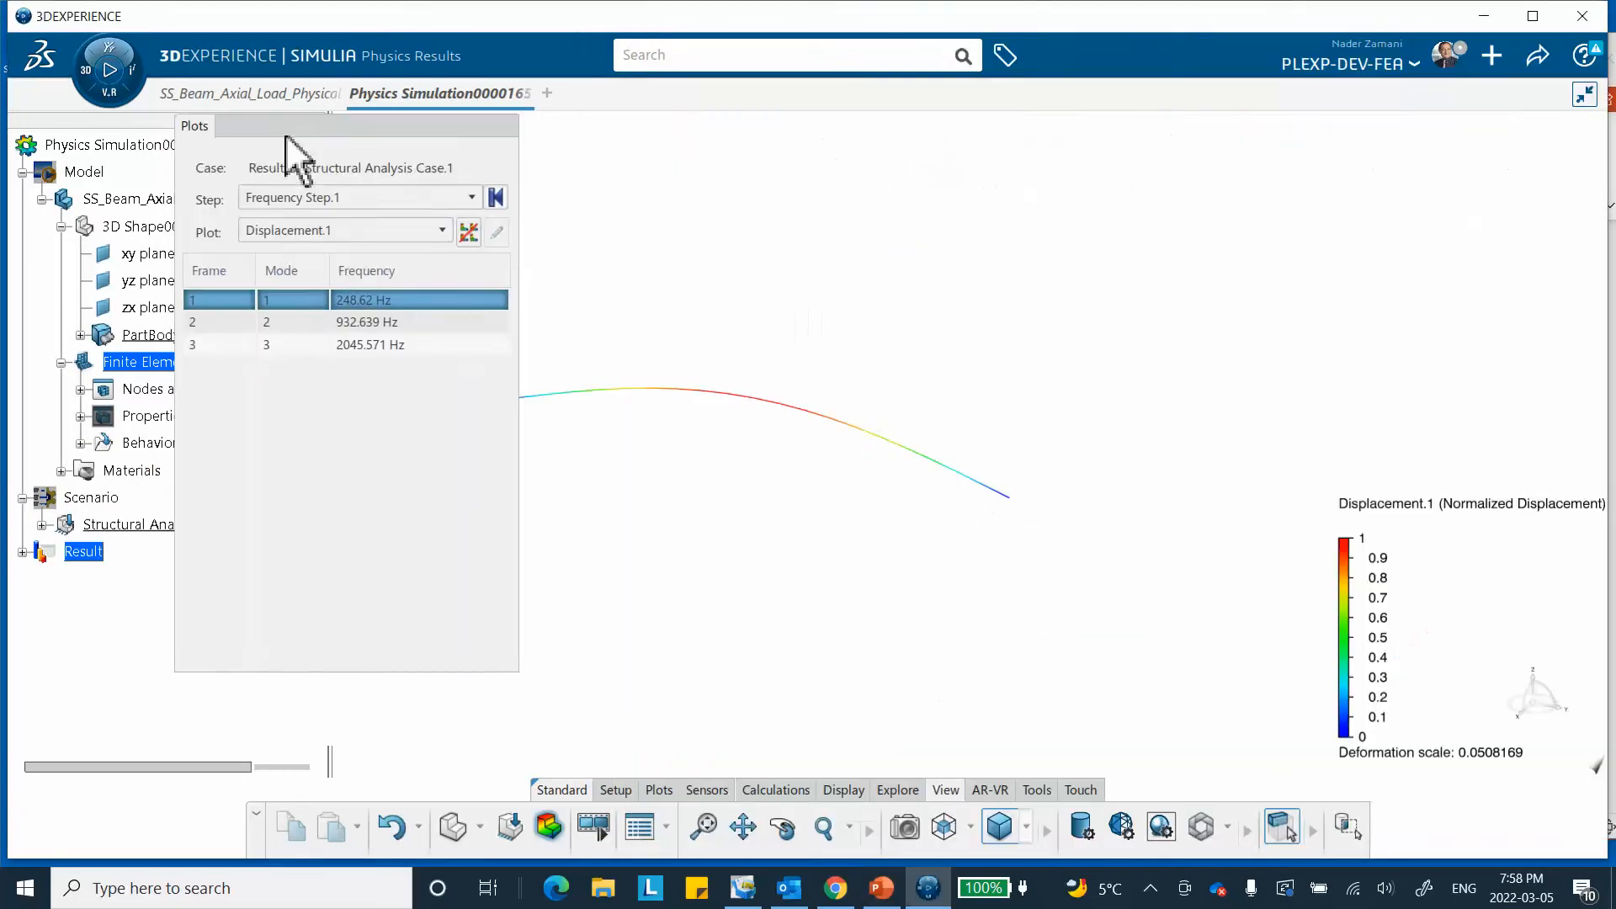
click(875, 890)
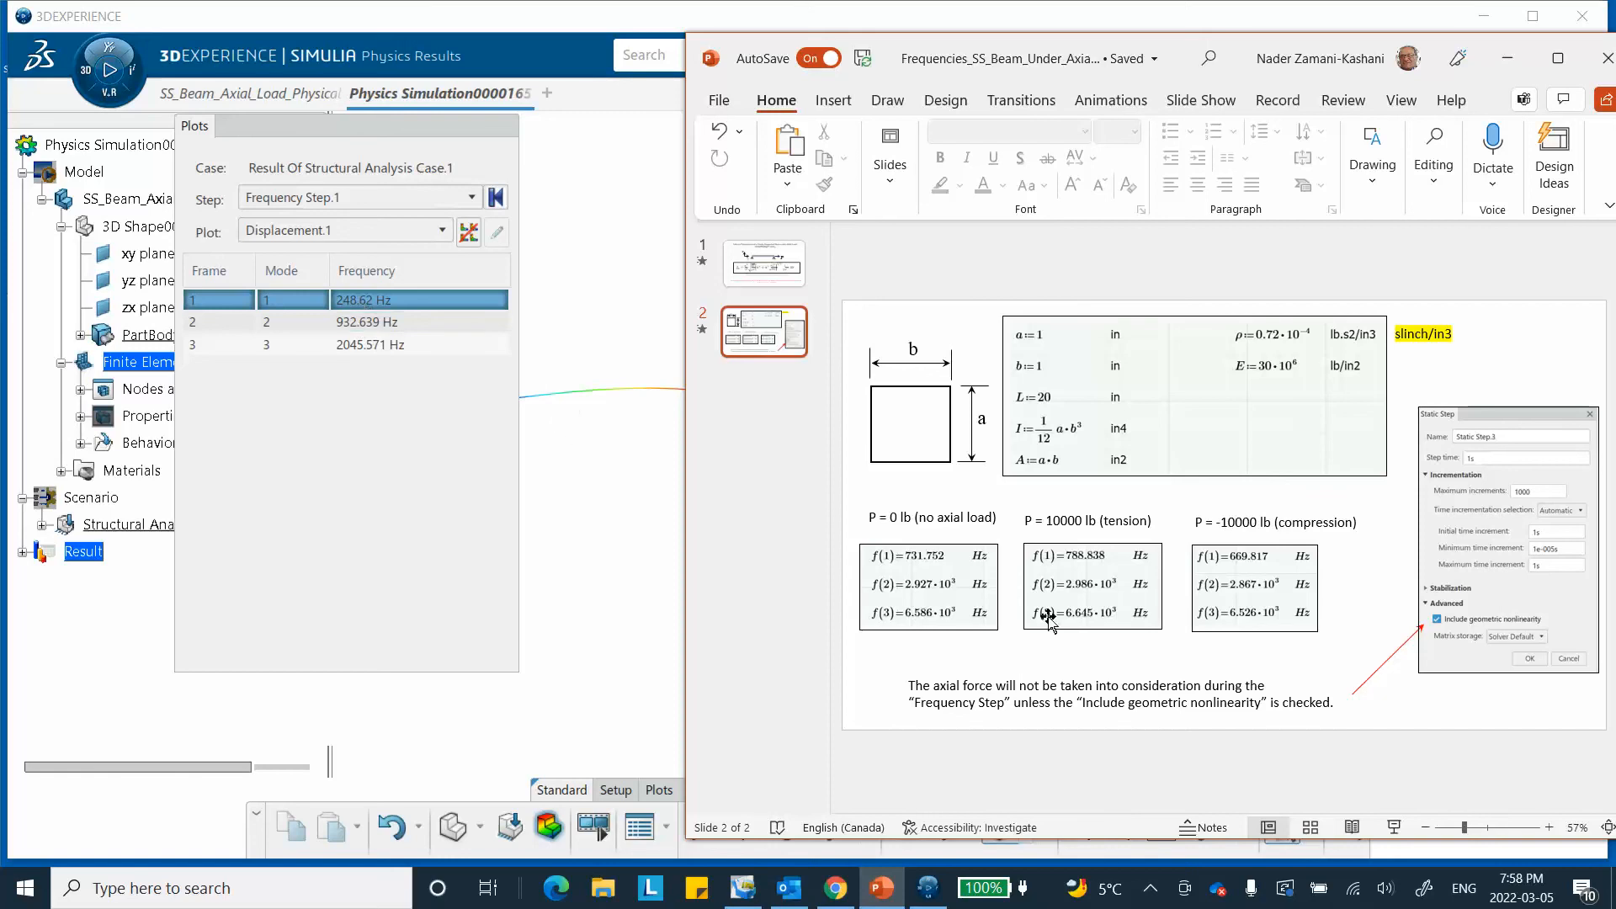
click(504, 67)
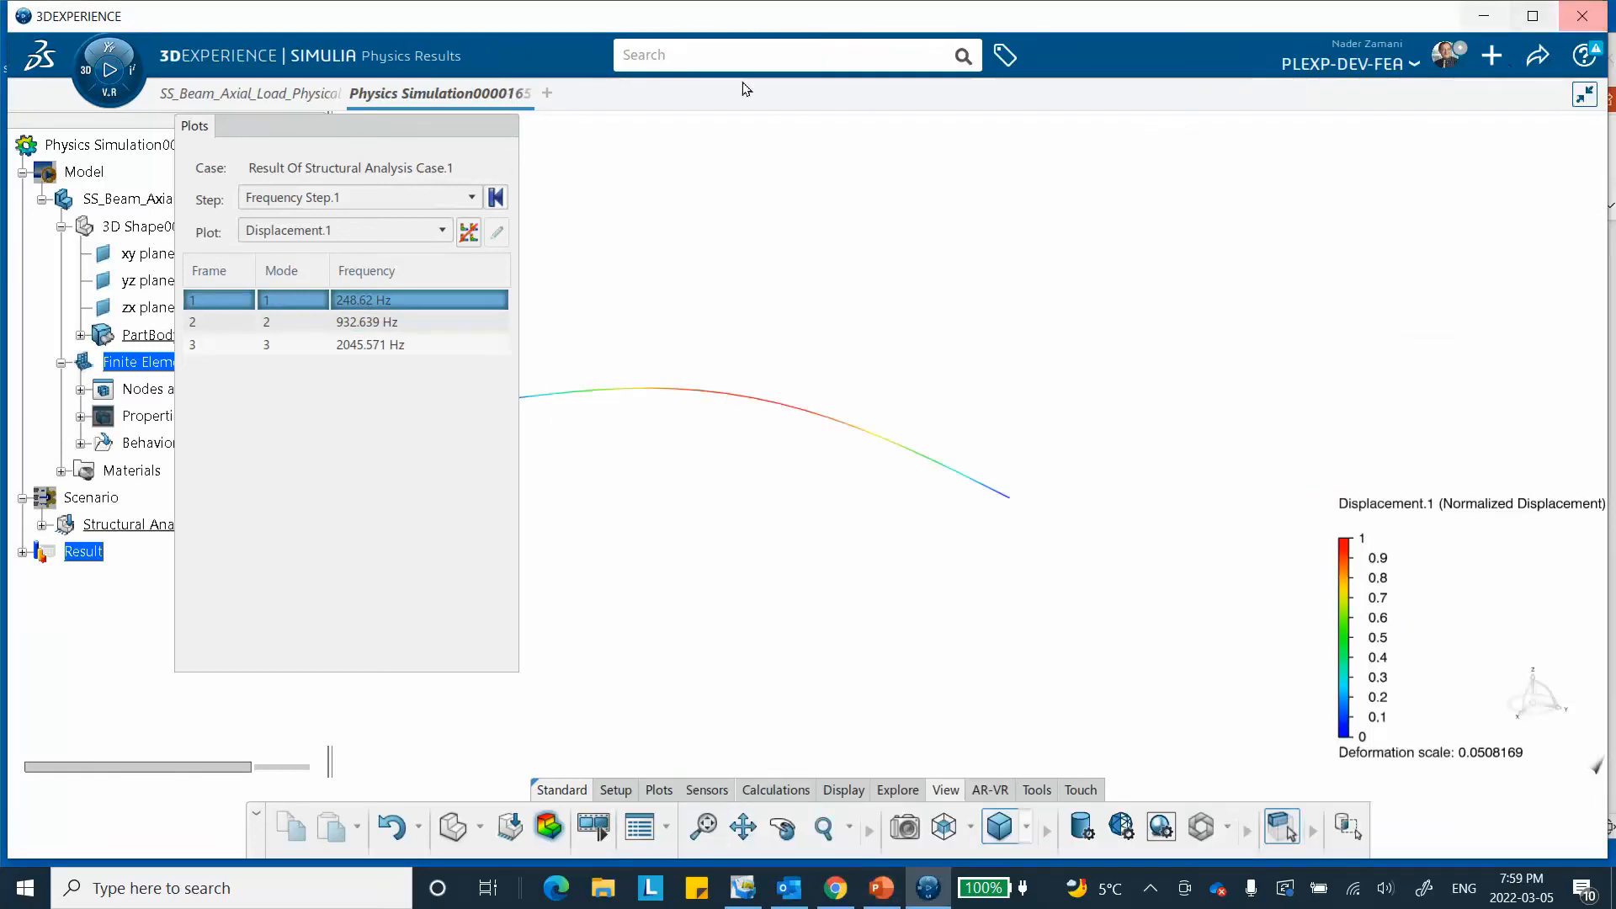
Step: Move the Plots dialog off the model tree, collapse it, and expand the vibration_axial-load material under Materials
drag(387, 127, 834, 194)
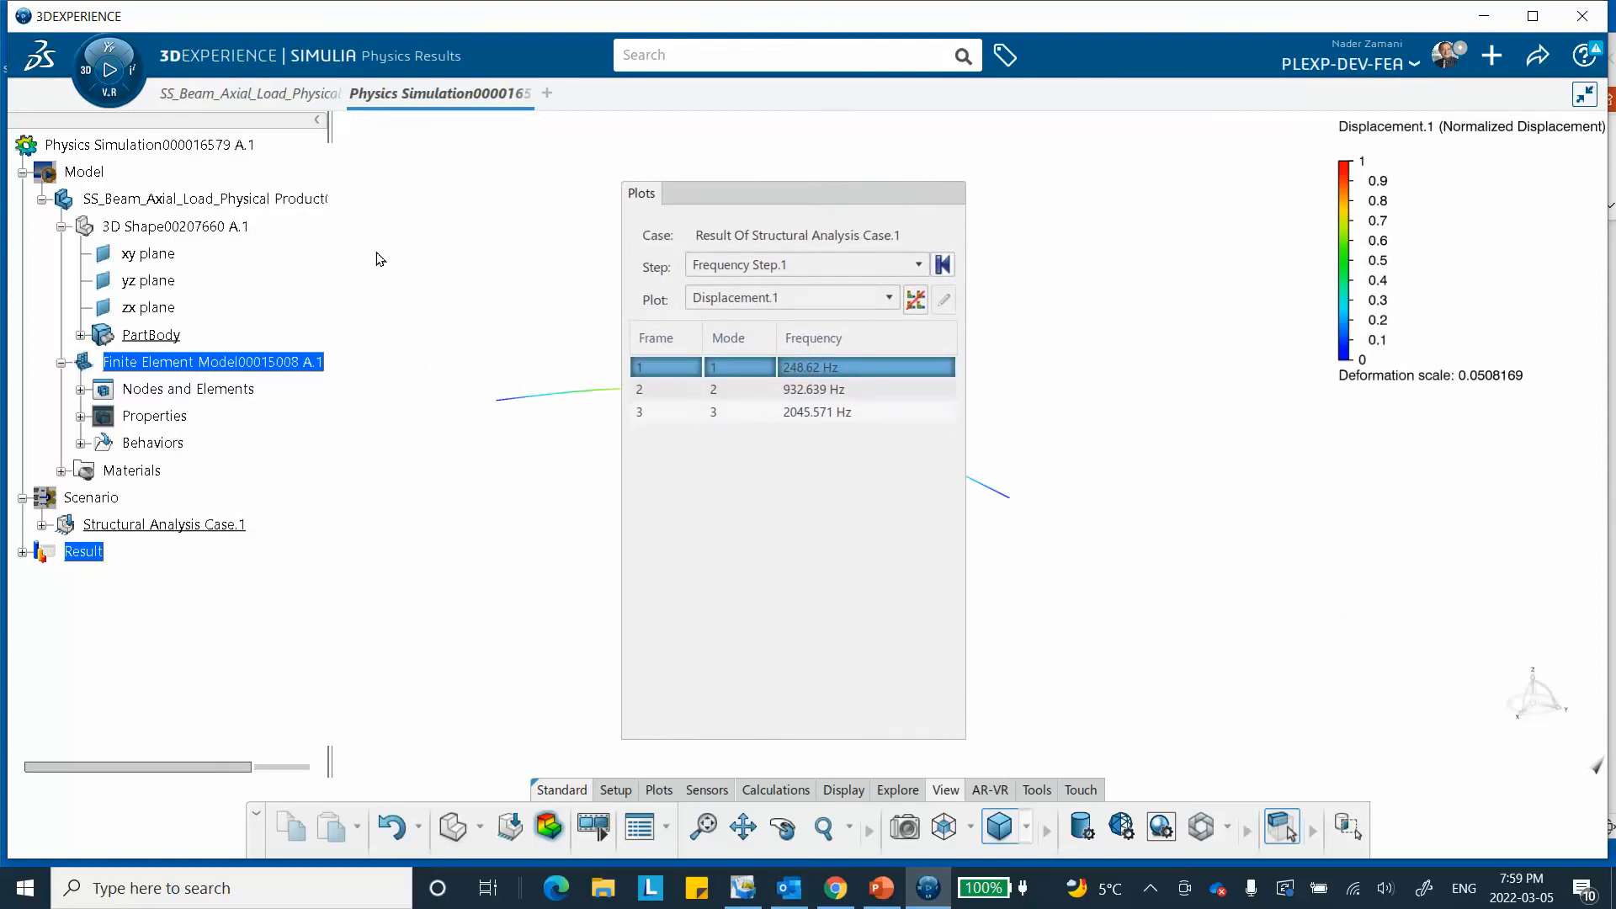
click(801, 196)
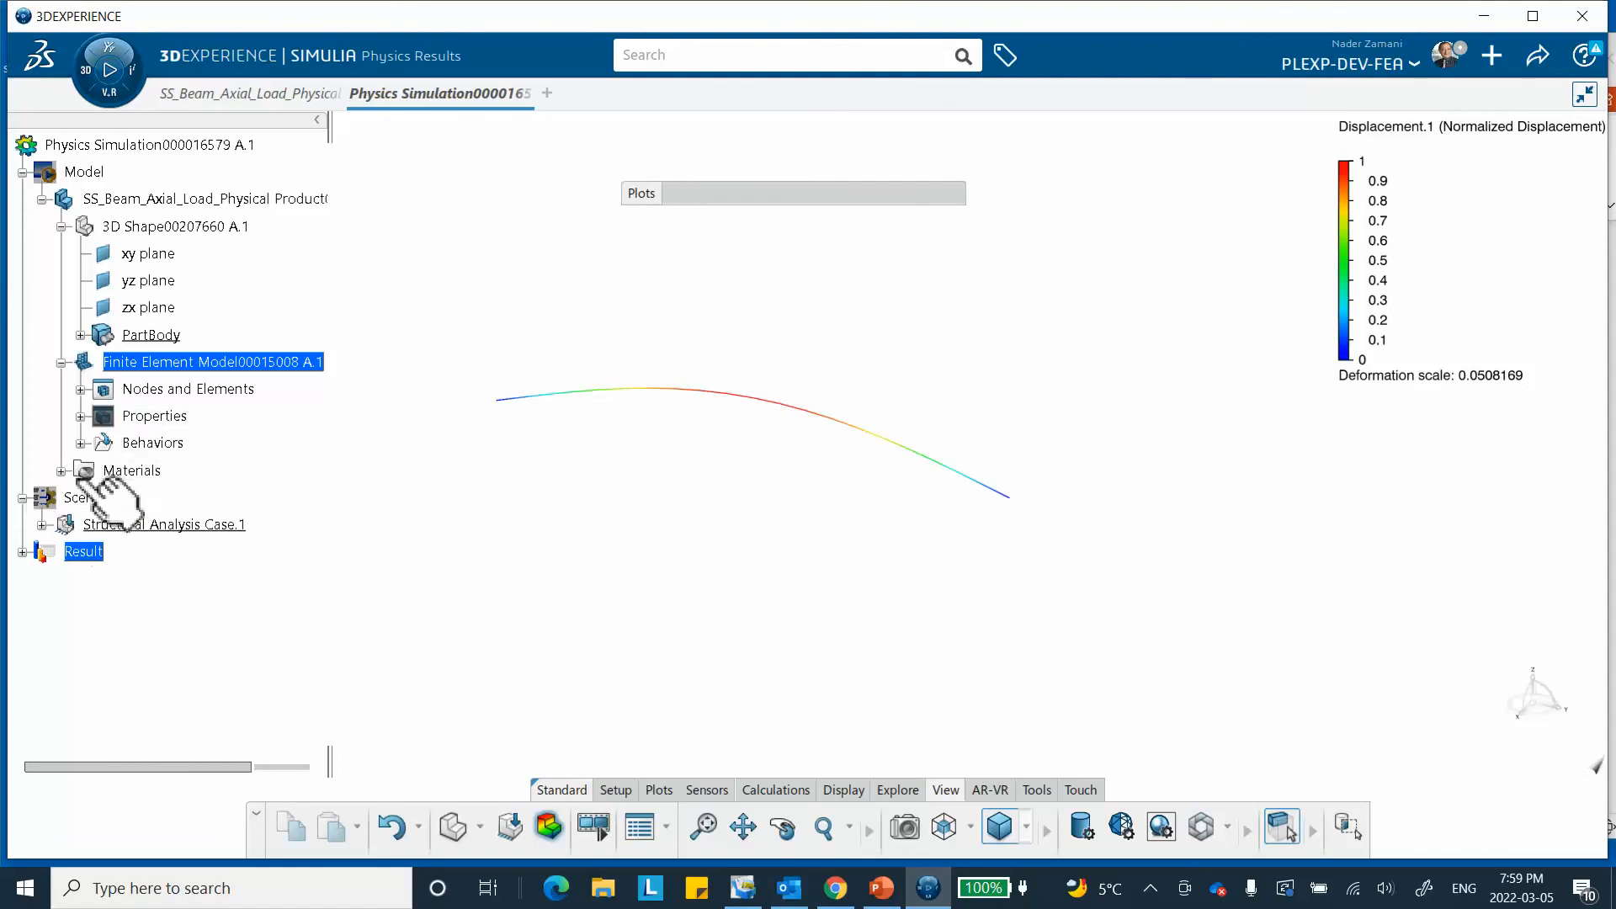
click(61, 471)
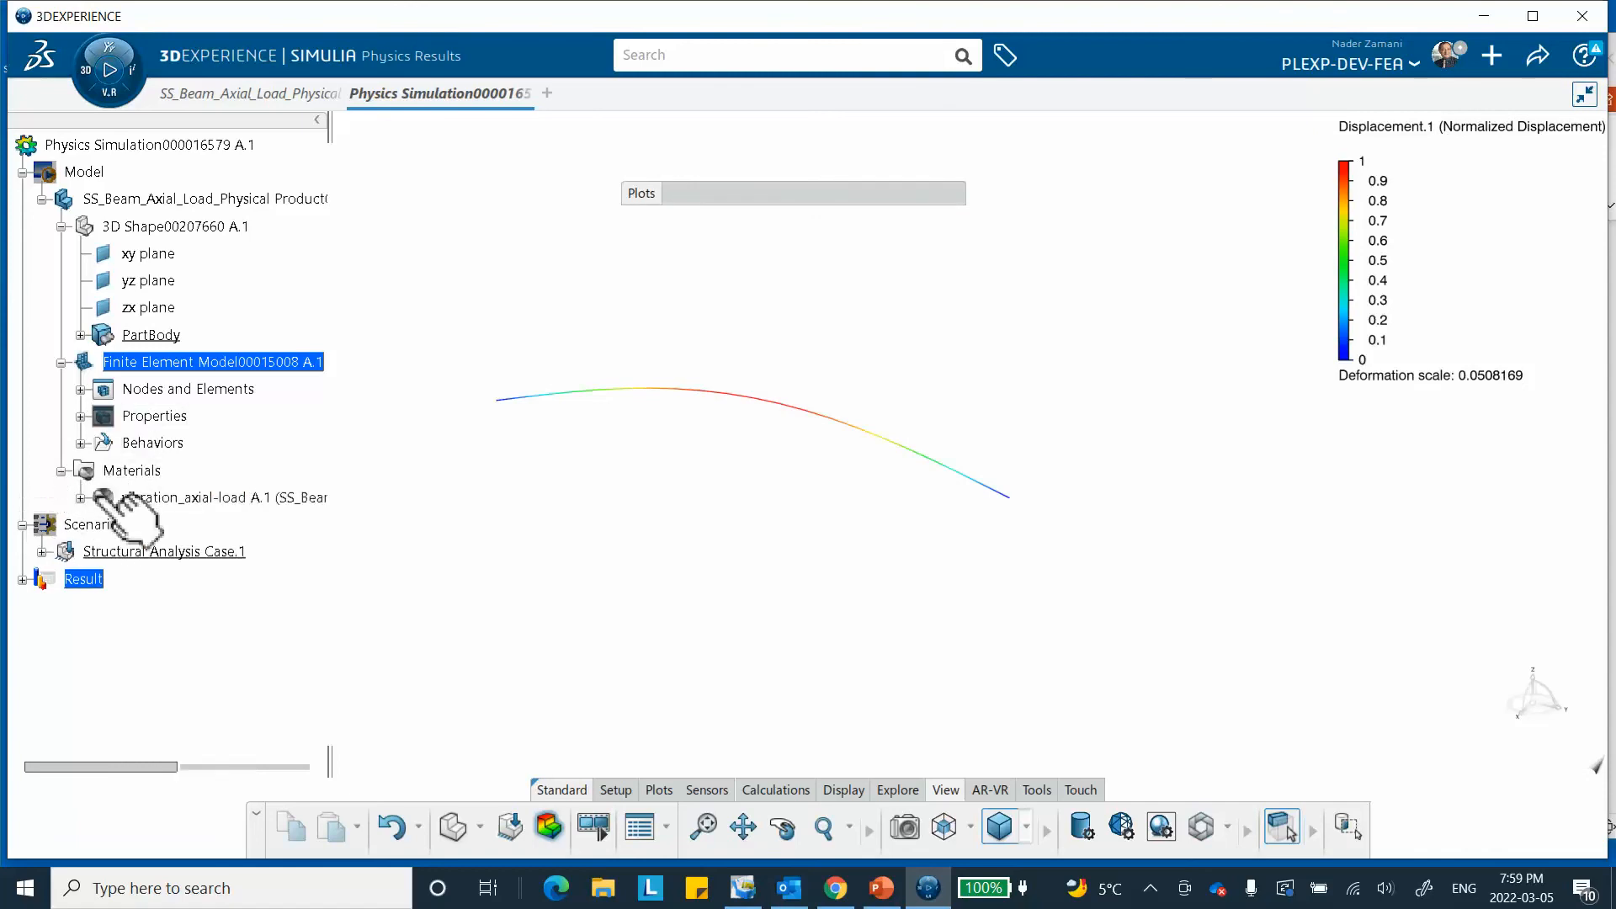
click(81, 499)
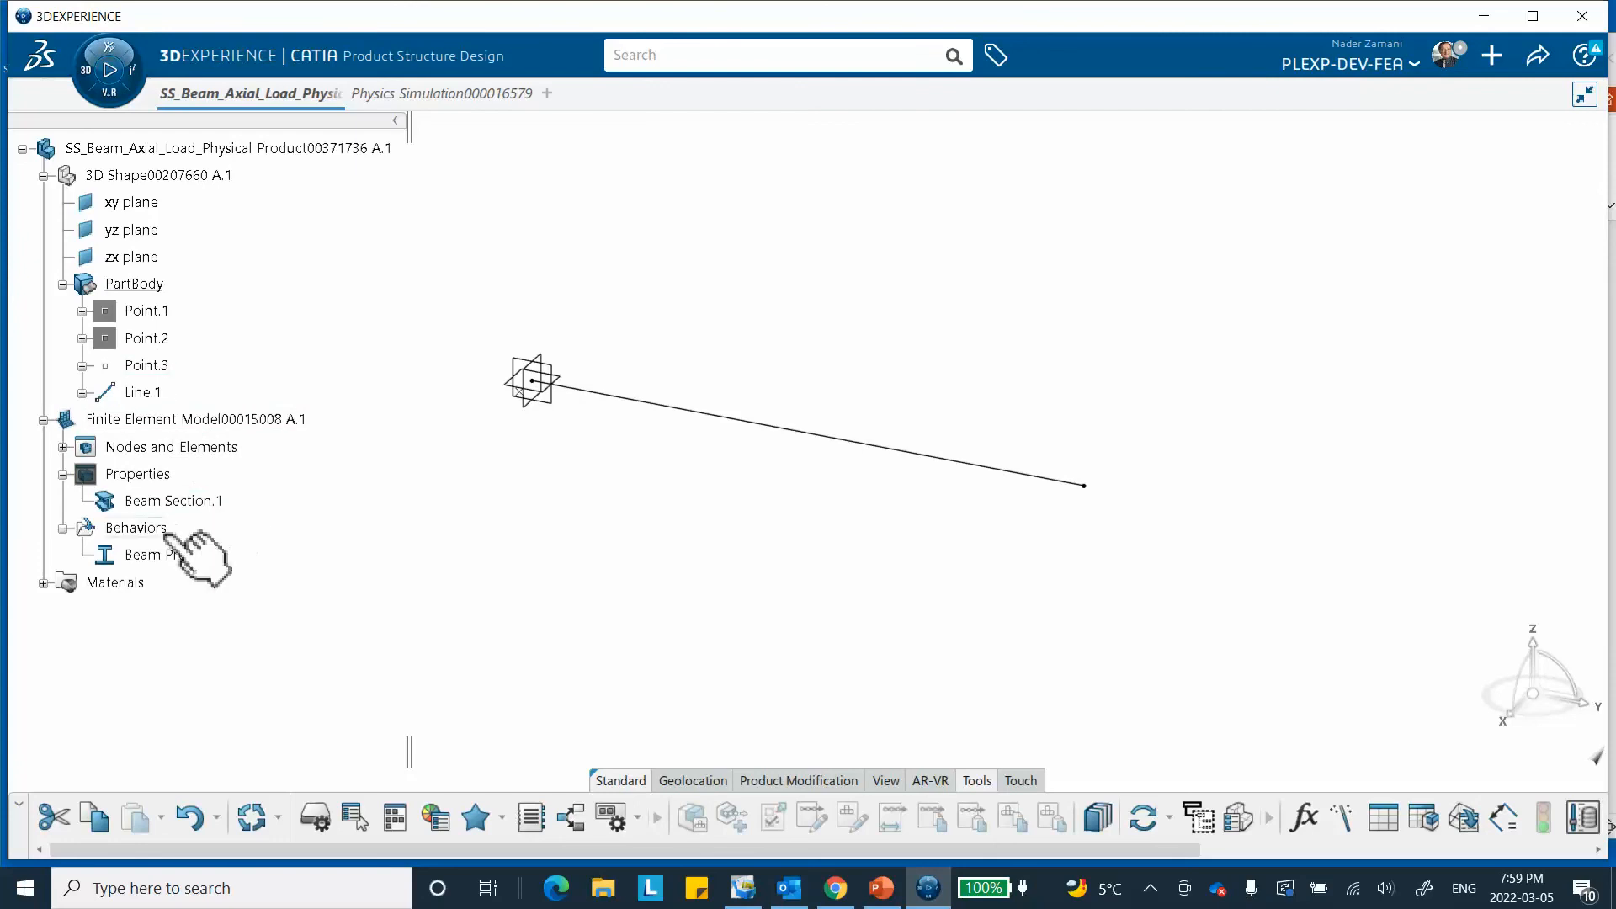
Step: Open the vibration_axial-load material's simulation domain from the beam product and compare its density with the PowerPoint slide
click(43, 582)
double_click(169, 610)
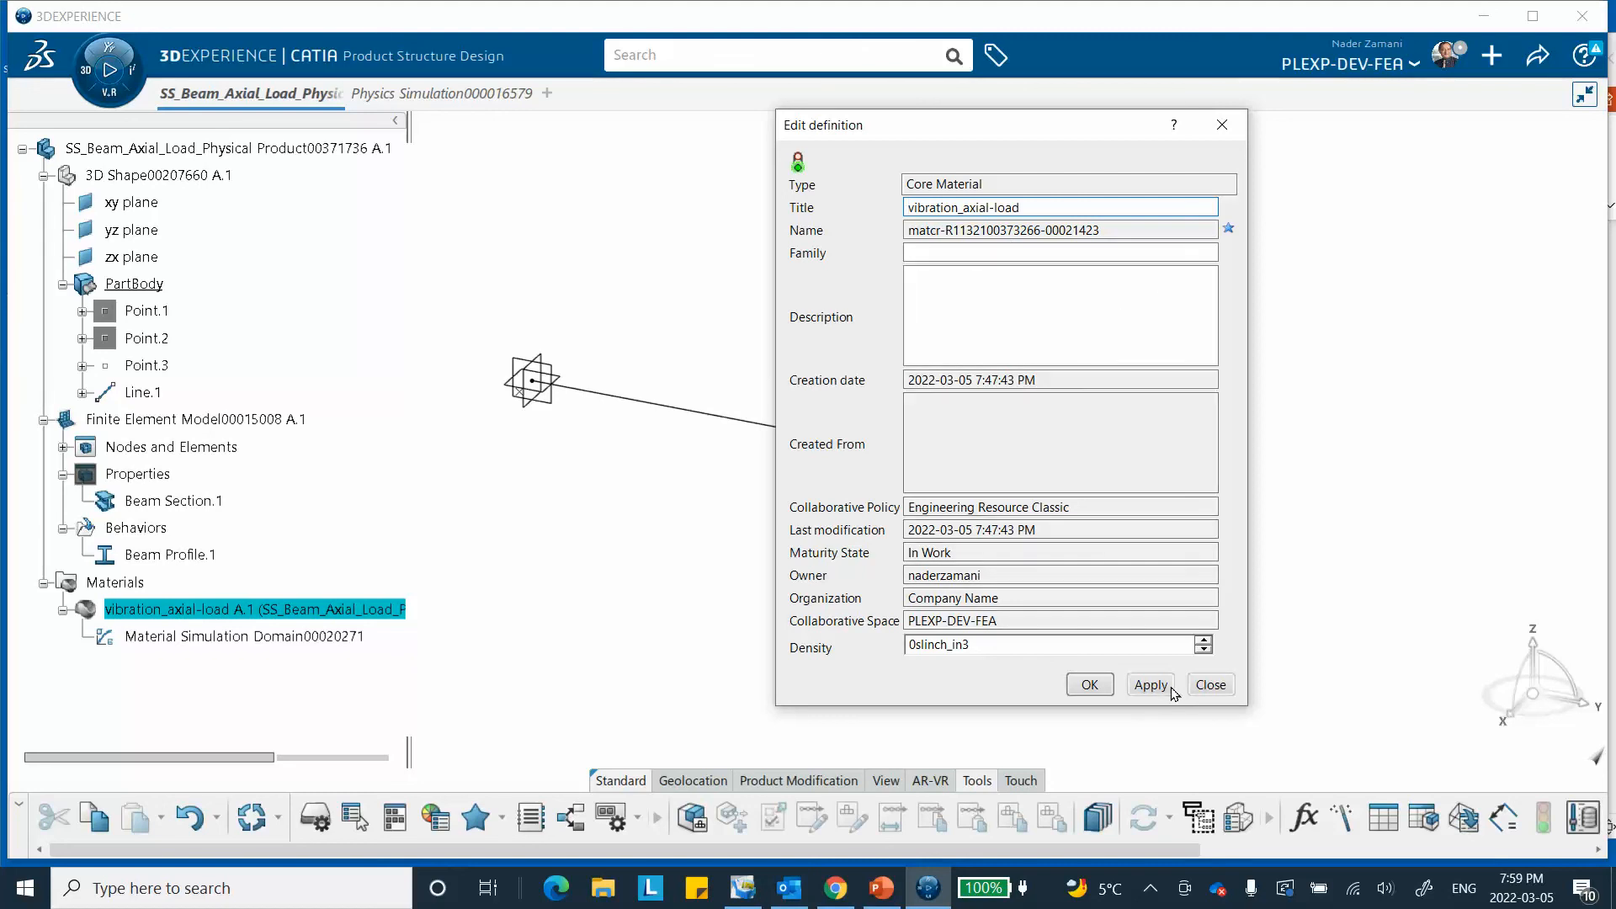
click(1211, 685)
click(312, 638)
double_click(312, 638)
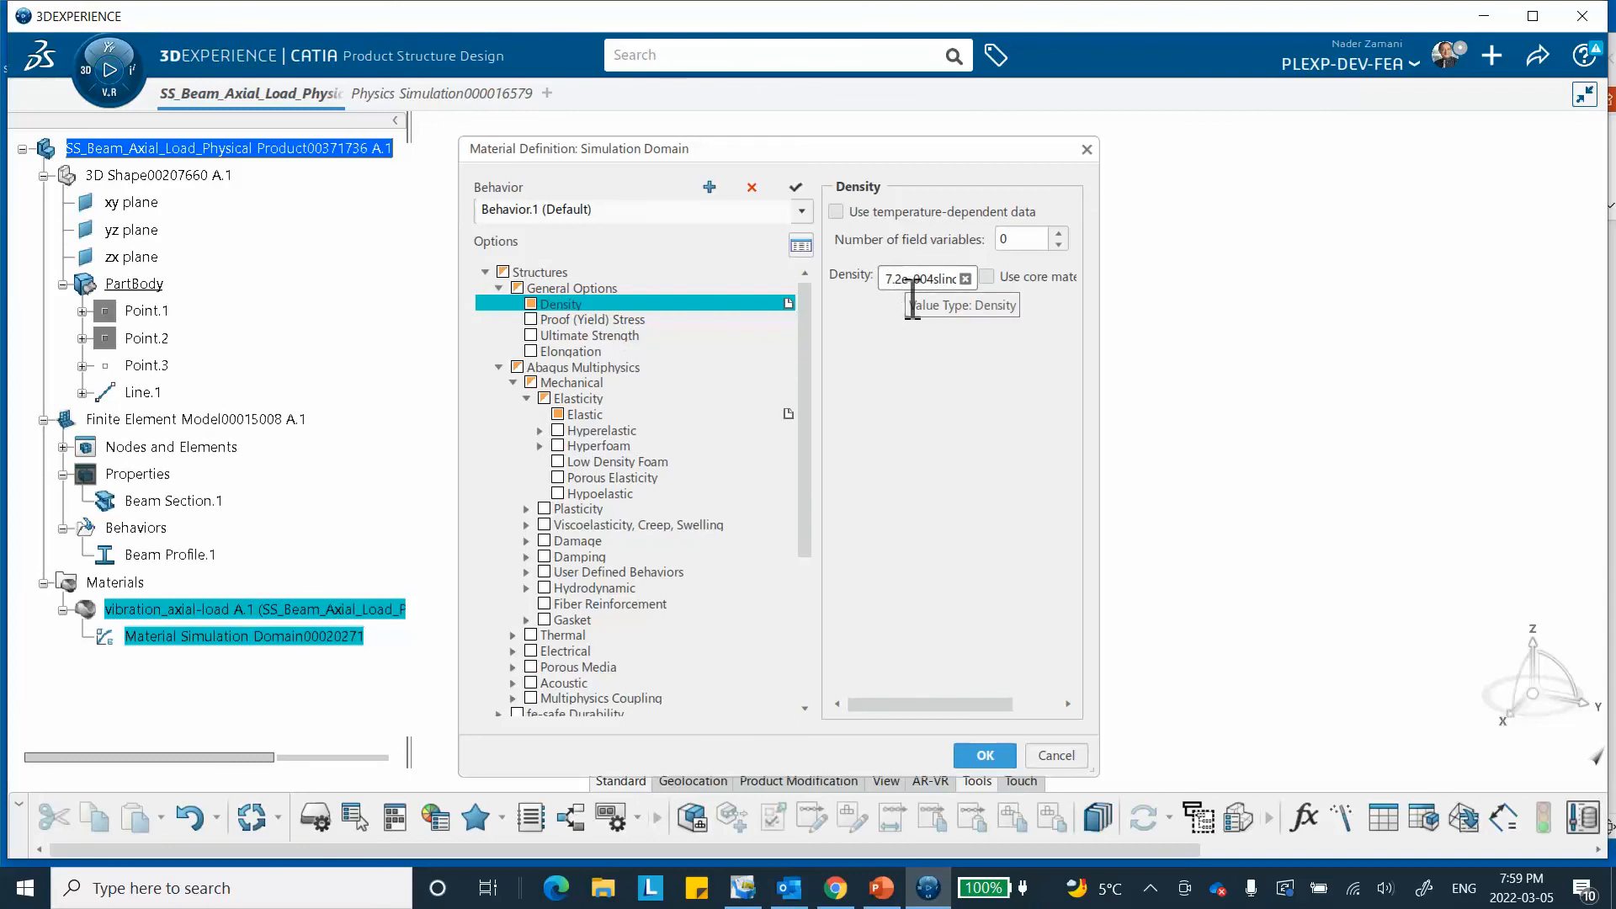
mouse_move(920, 889)
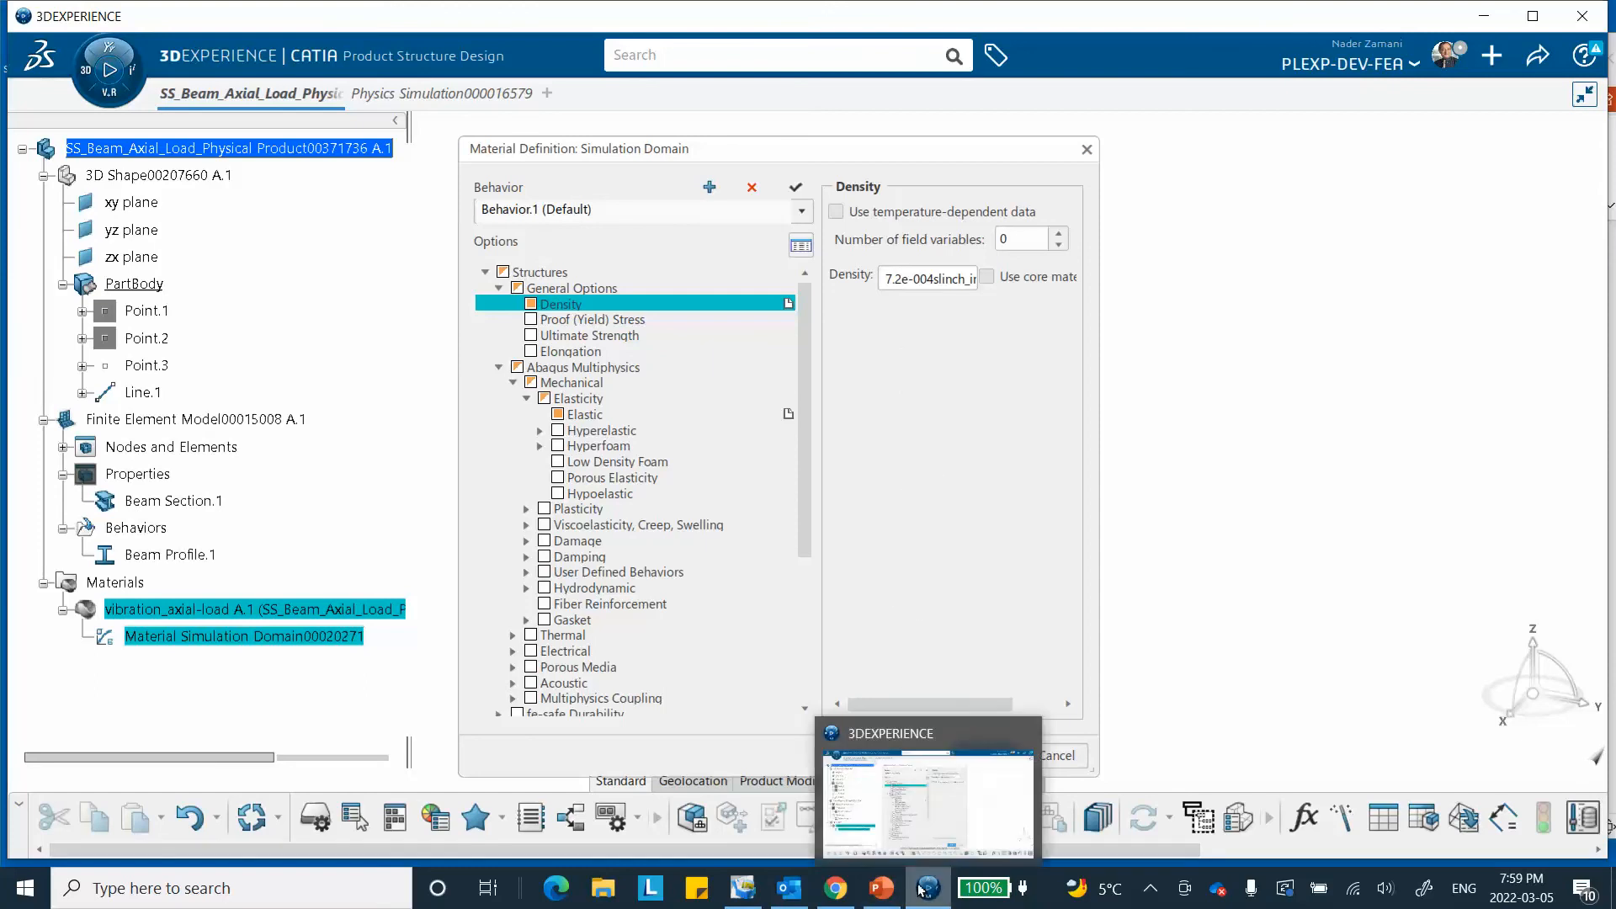
click(883, 800)
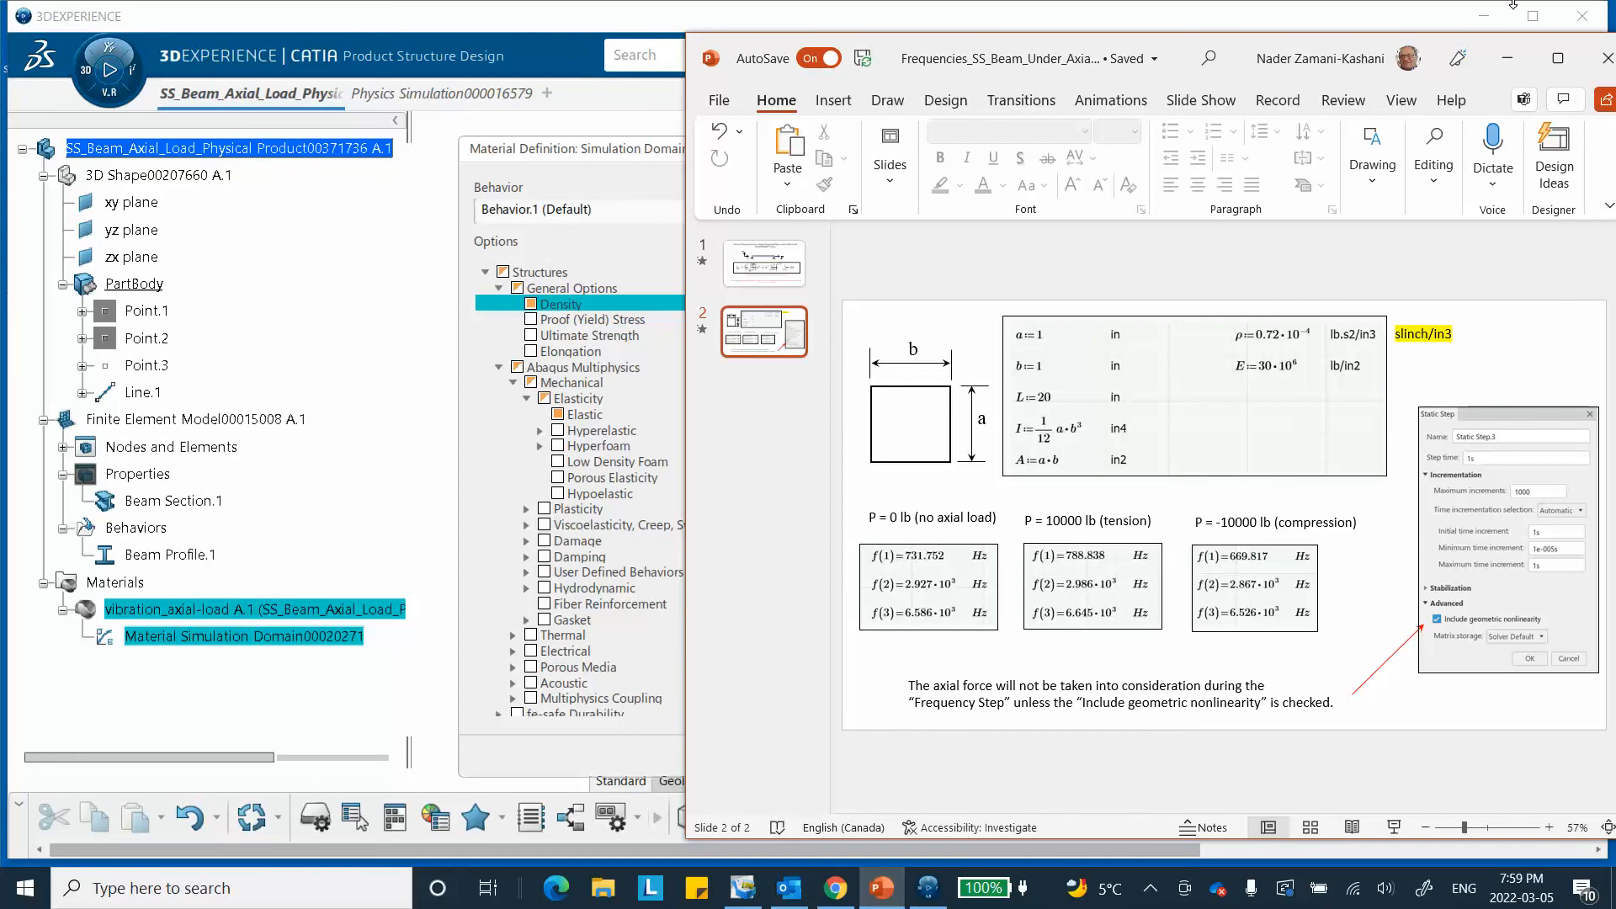
click(1507, 59)
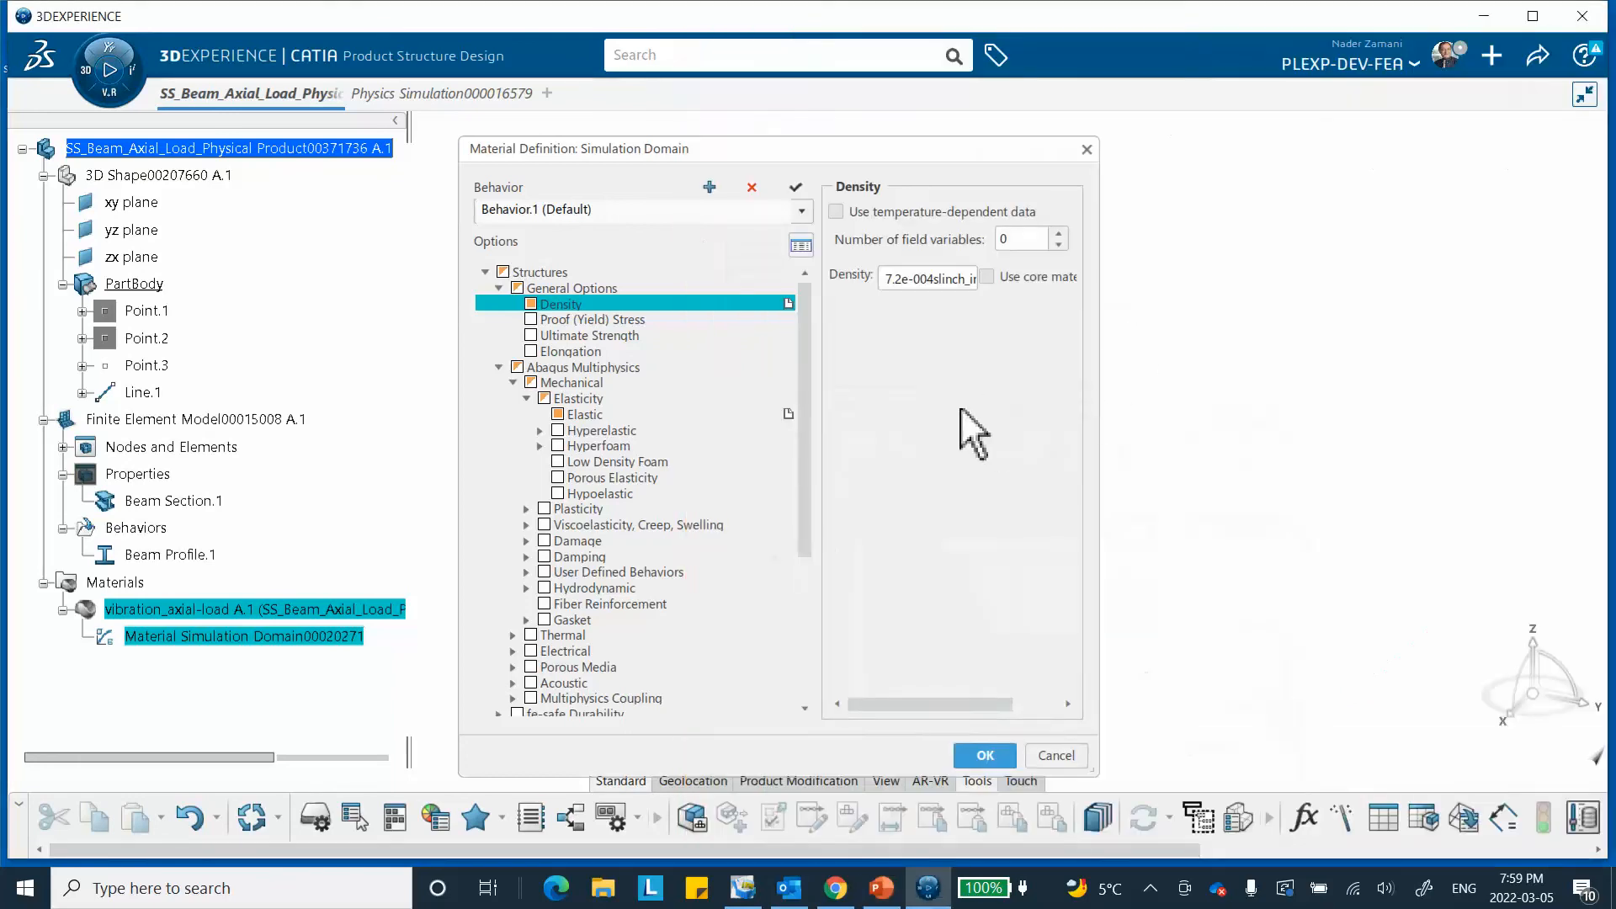
Step: Set the density in the material simulation domain to 7.2e-005slinch_in3
double_click(932, 279)
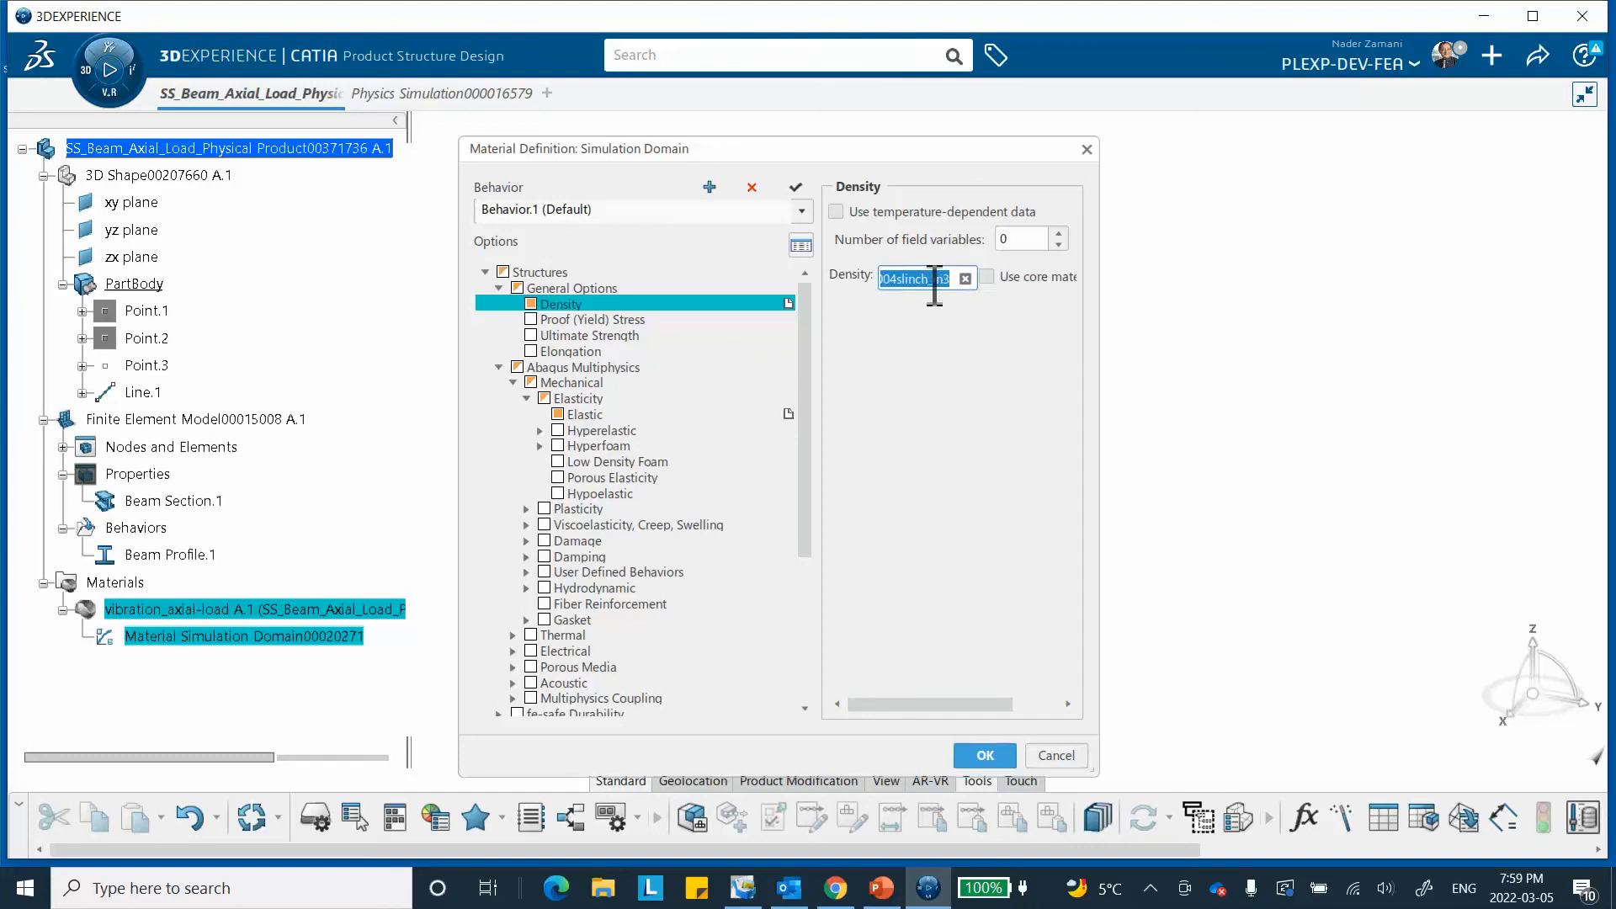
click(899, 281)
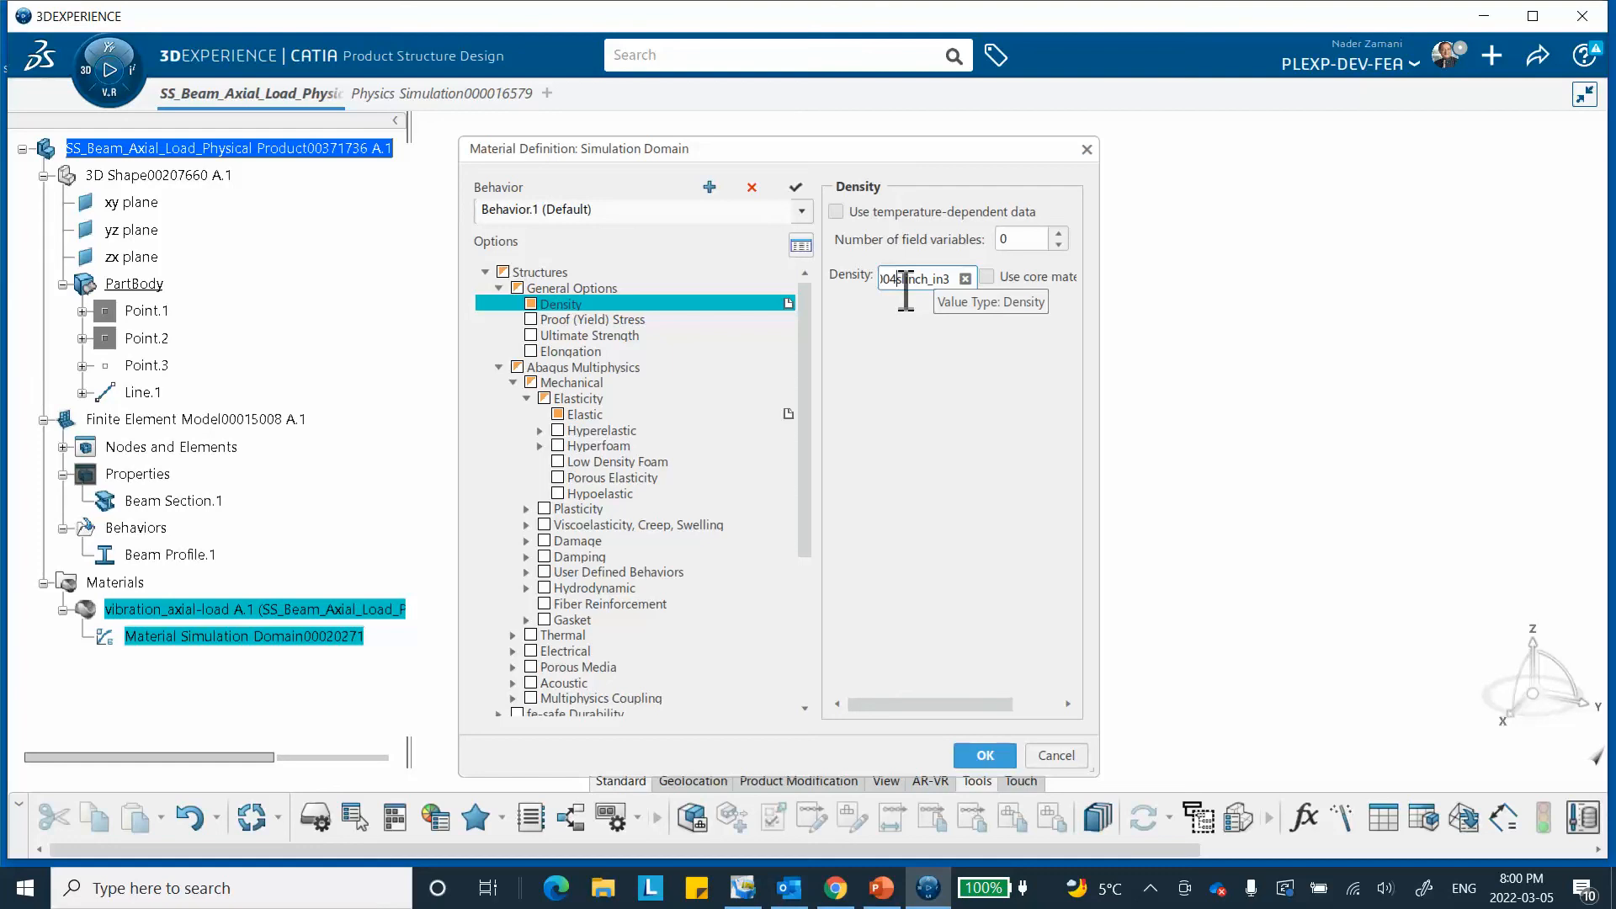
key(BackSpace)
text(5)
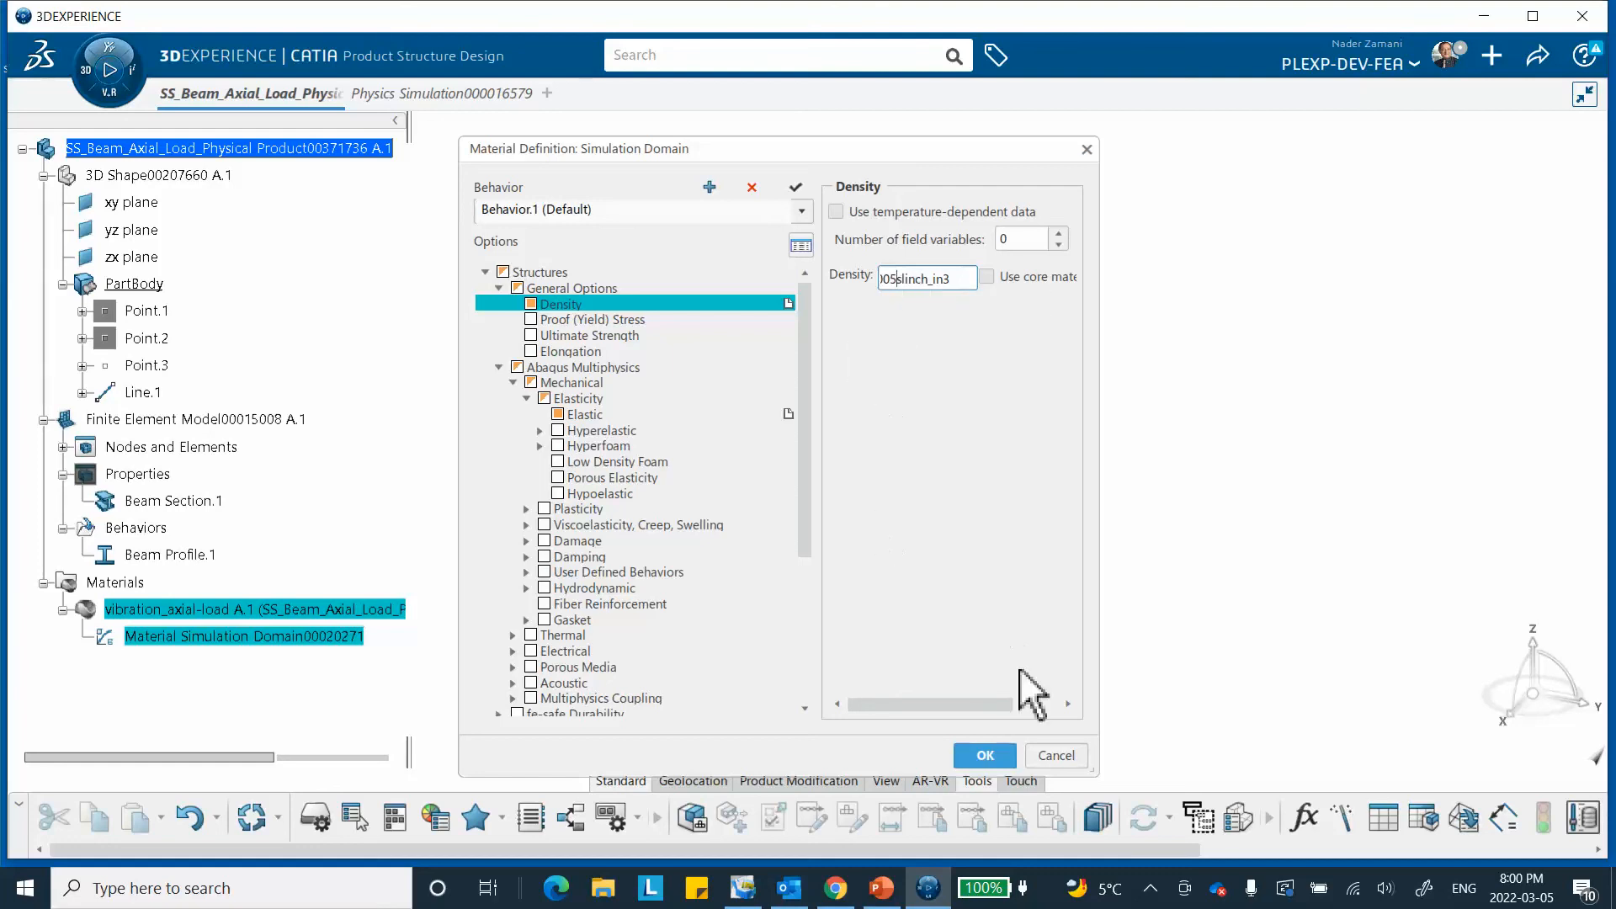
click(989, 760)
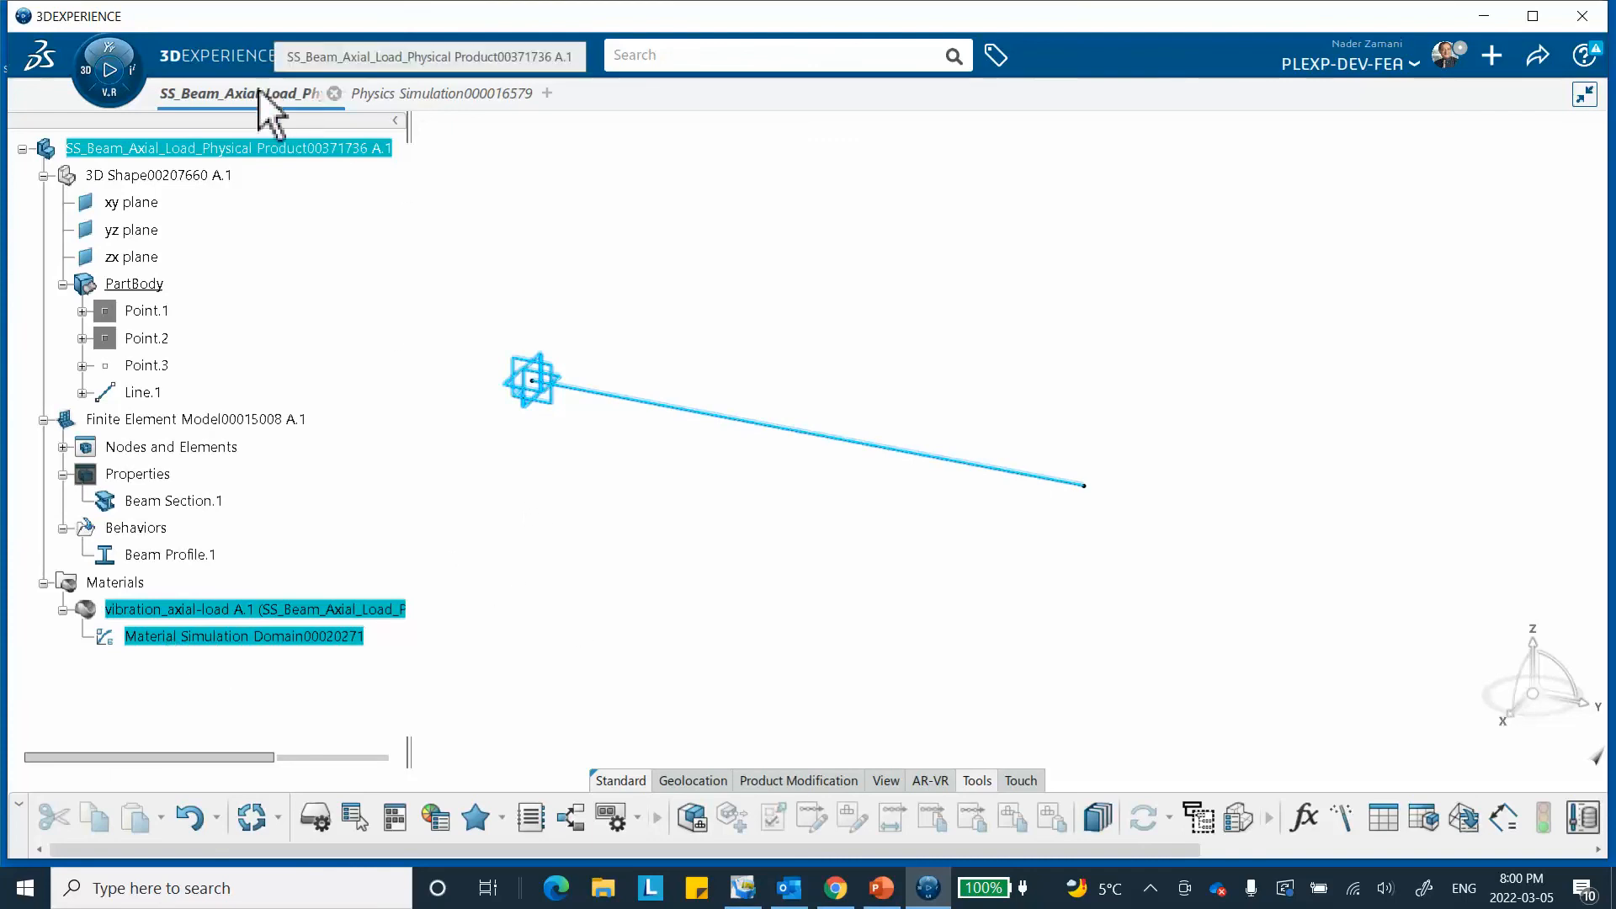
Step: Rerun Structural Analysis Case.1 of the physics simulation as a local interactive job on 4 cores, overwriting the previous results, and dismiss the status report
click(415, 97)
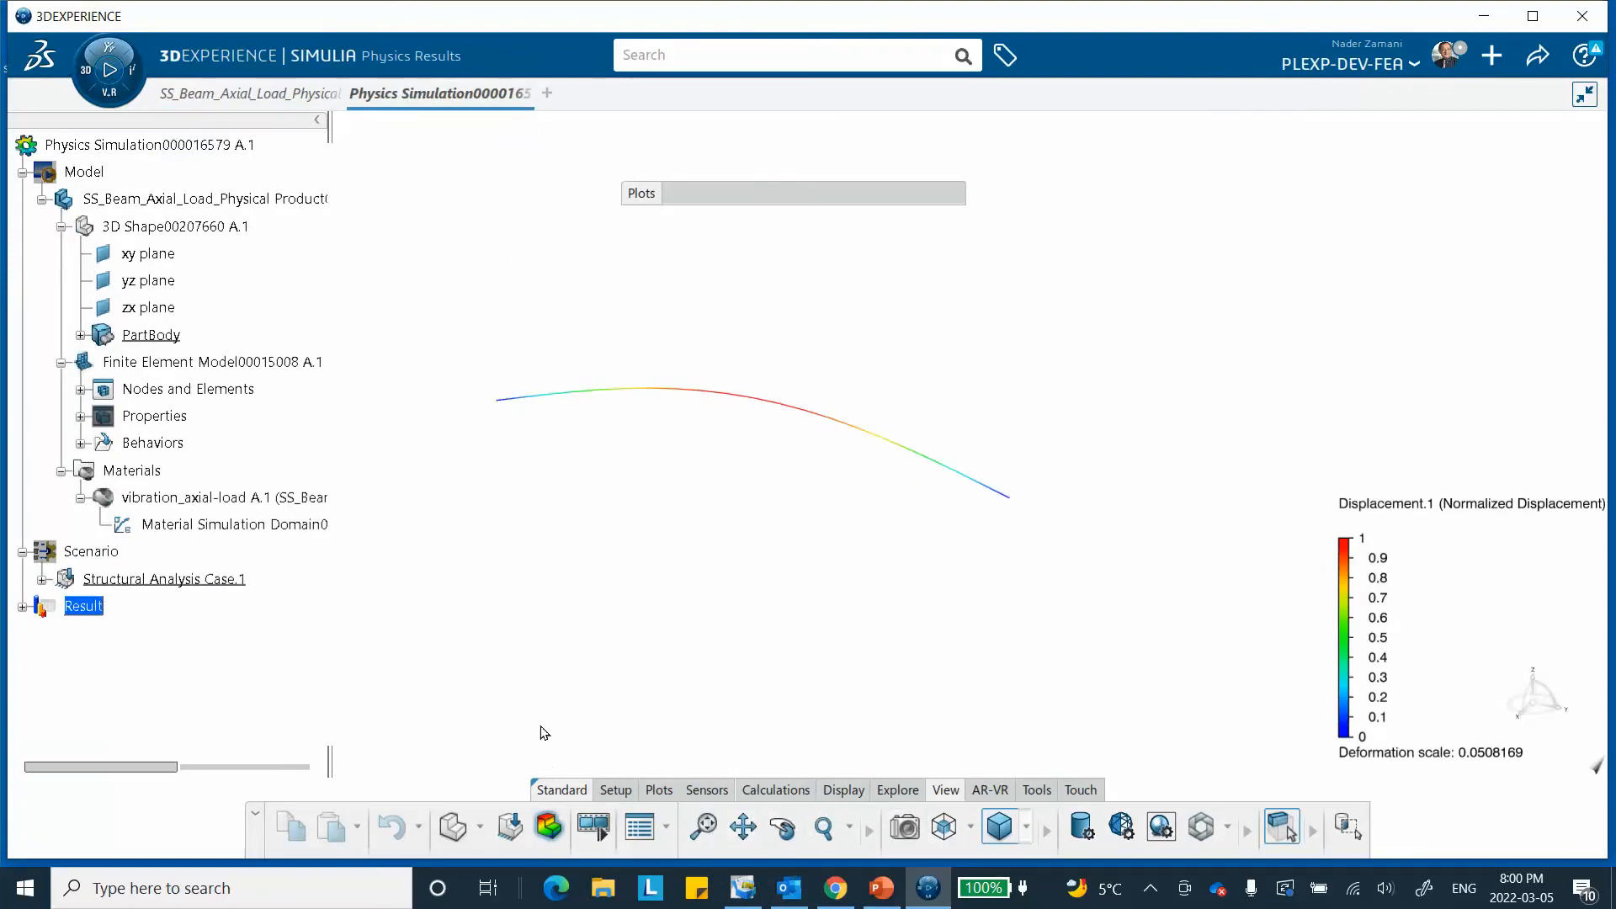
click(515, 824)
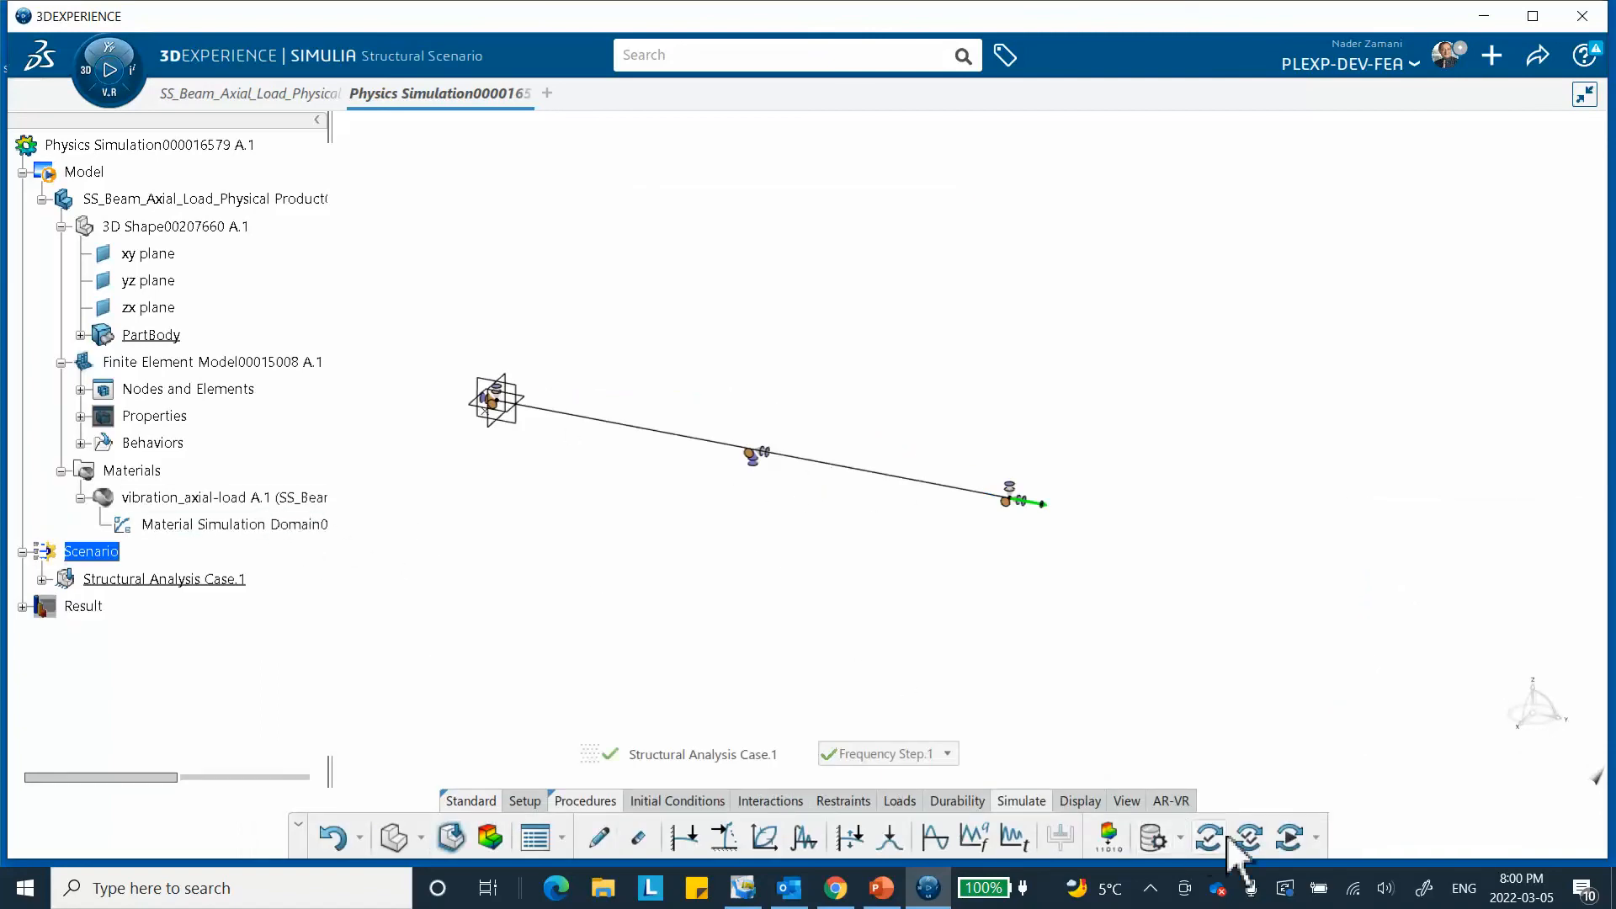
click(1289, 835)
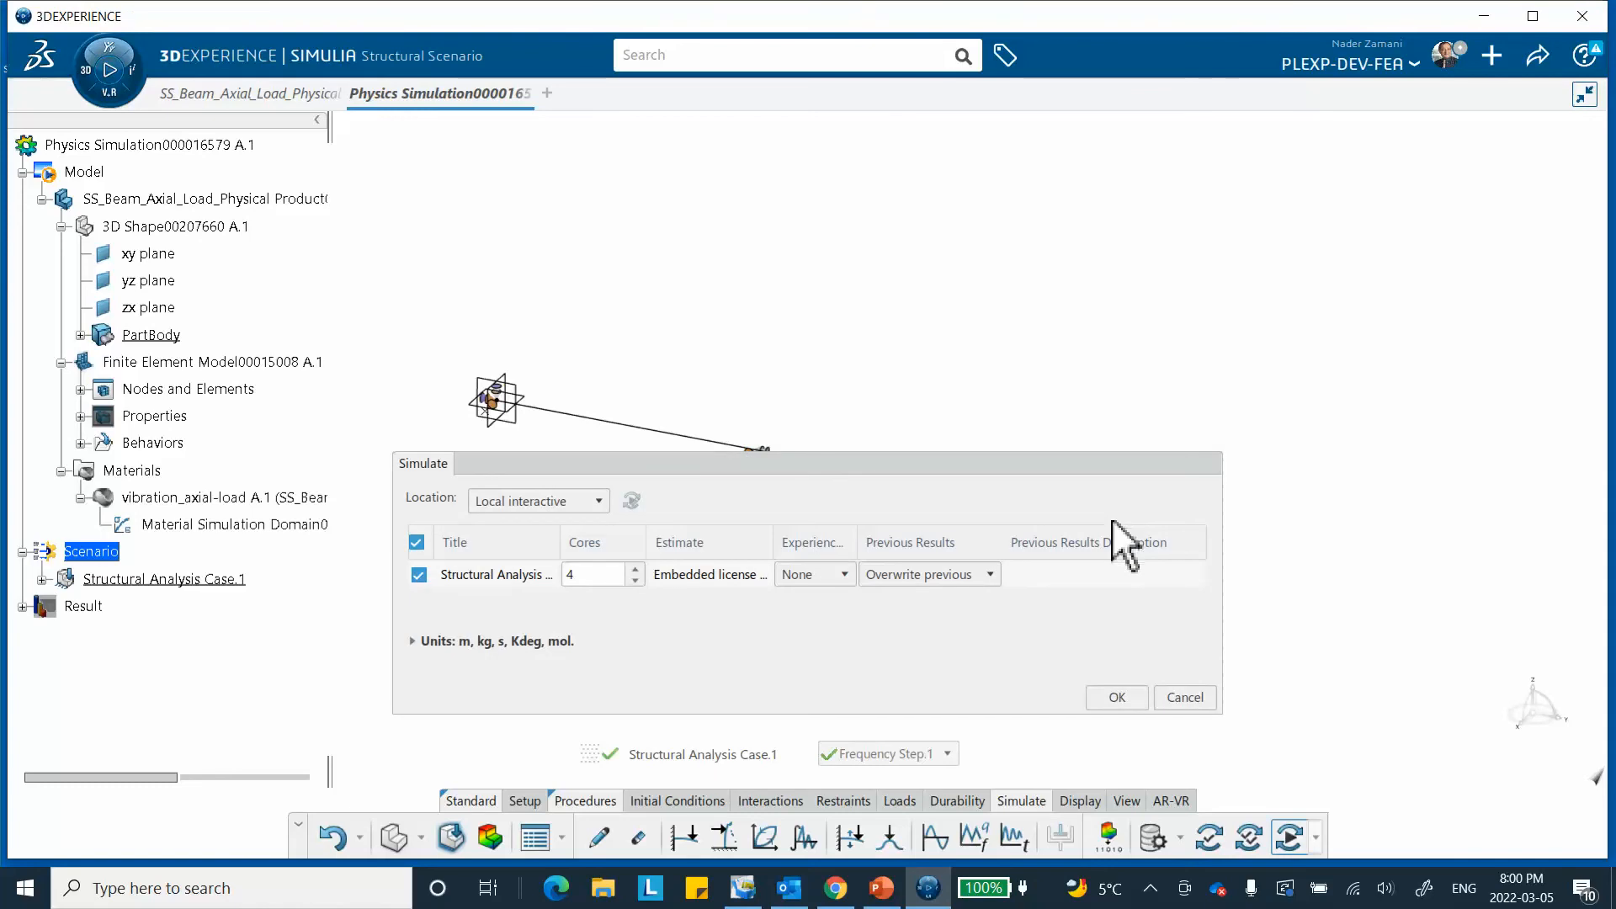
click(1119, 697)
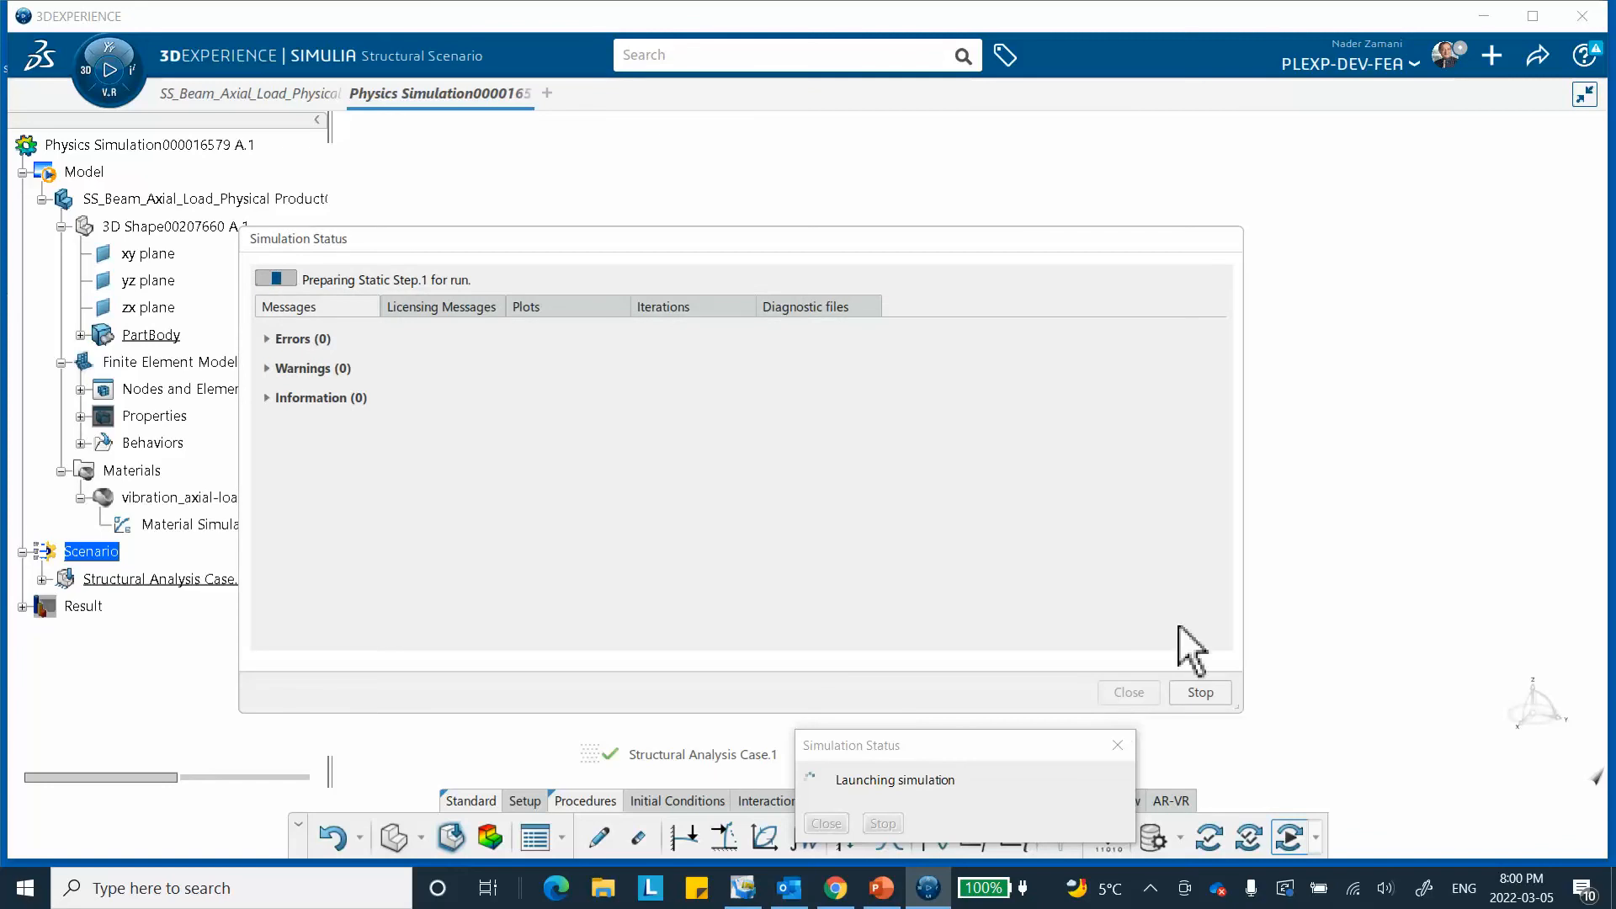
click(881, 889)
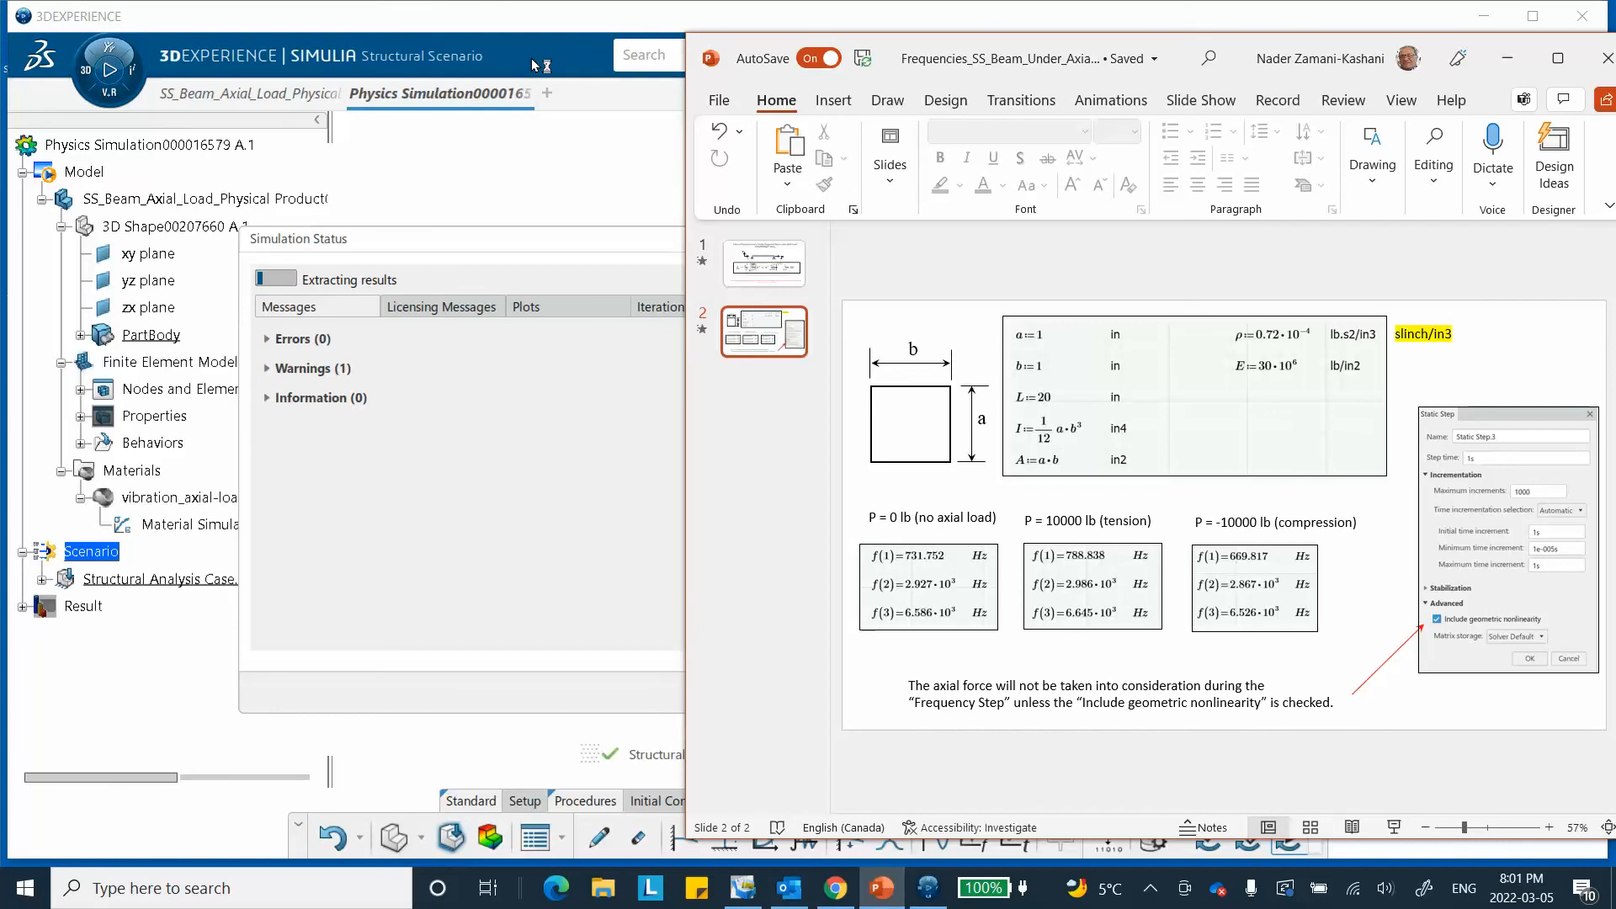
click(554, 408)
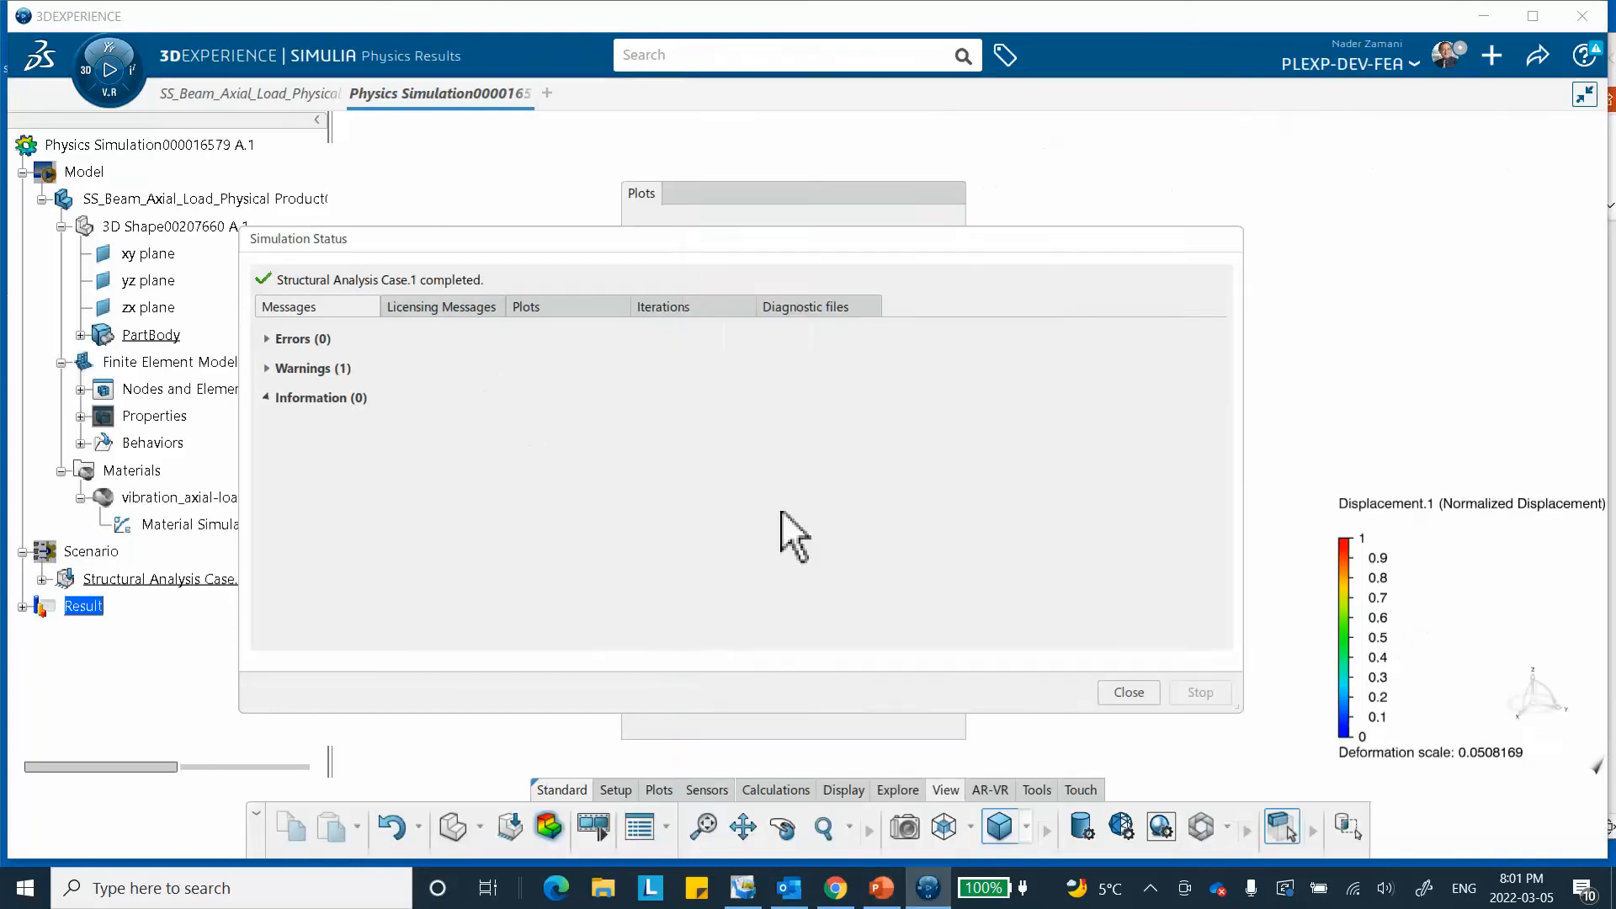
click(1129, 693)
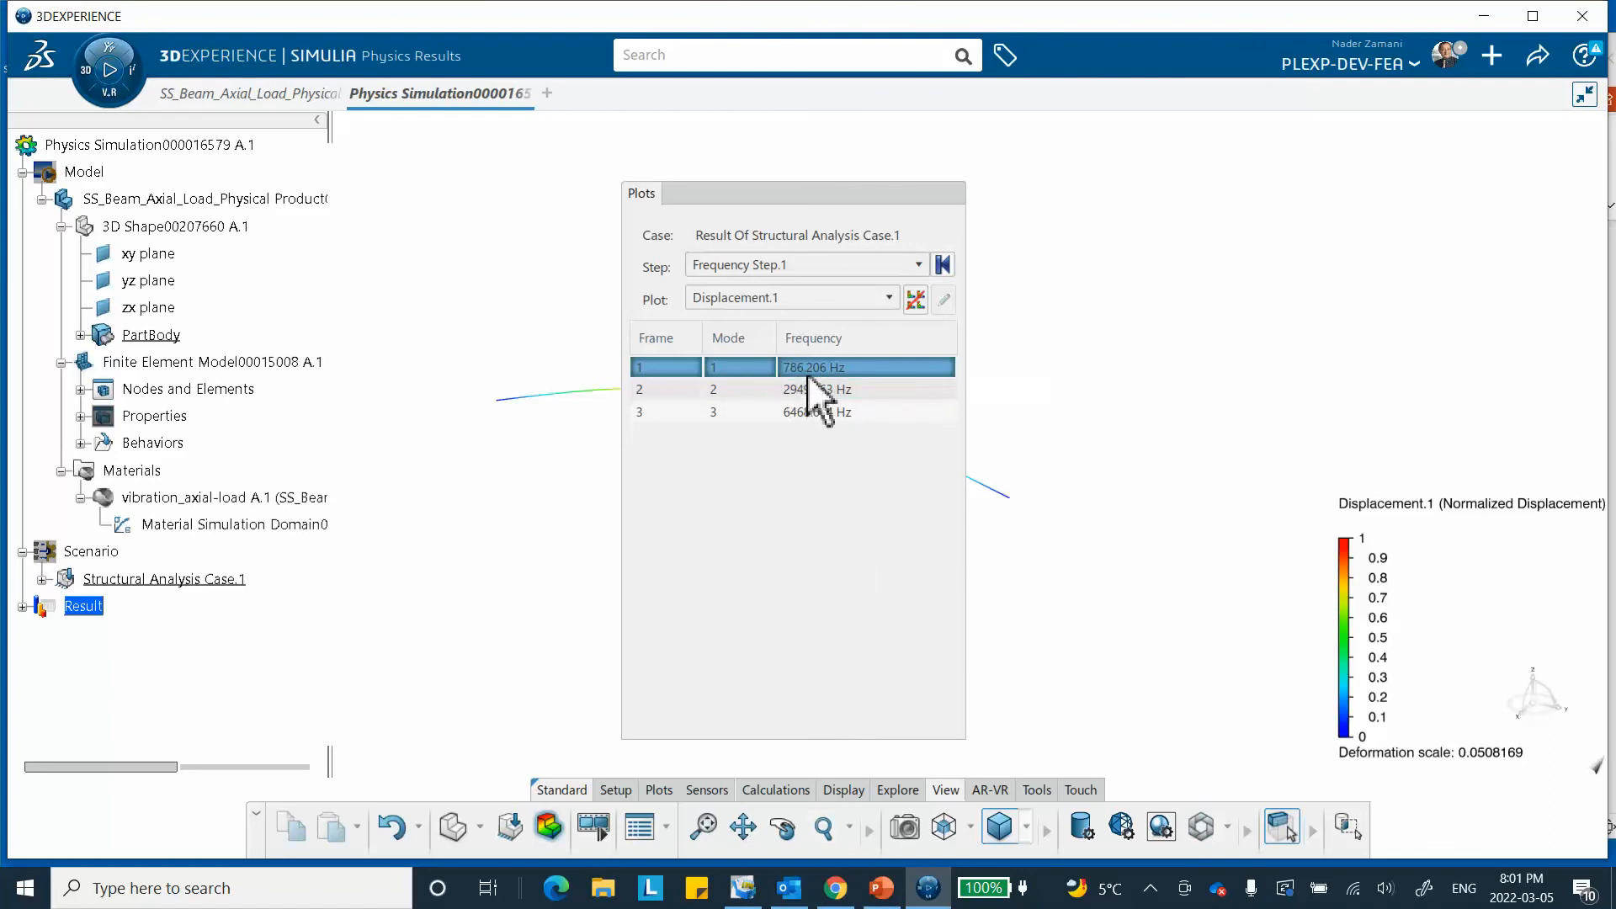
Step: Compare the simulated mode frequencies with the PowerPoint slide's 10000 lb tension values, then collapse the Plots dialog
click(880, 877)
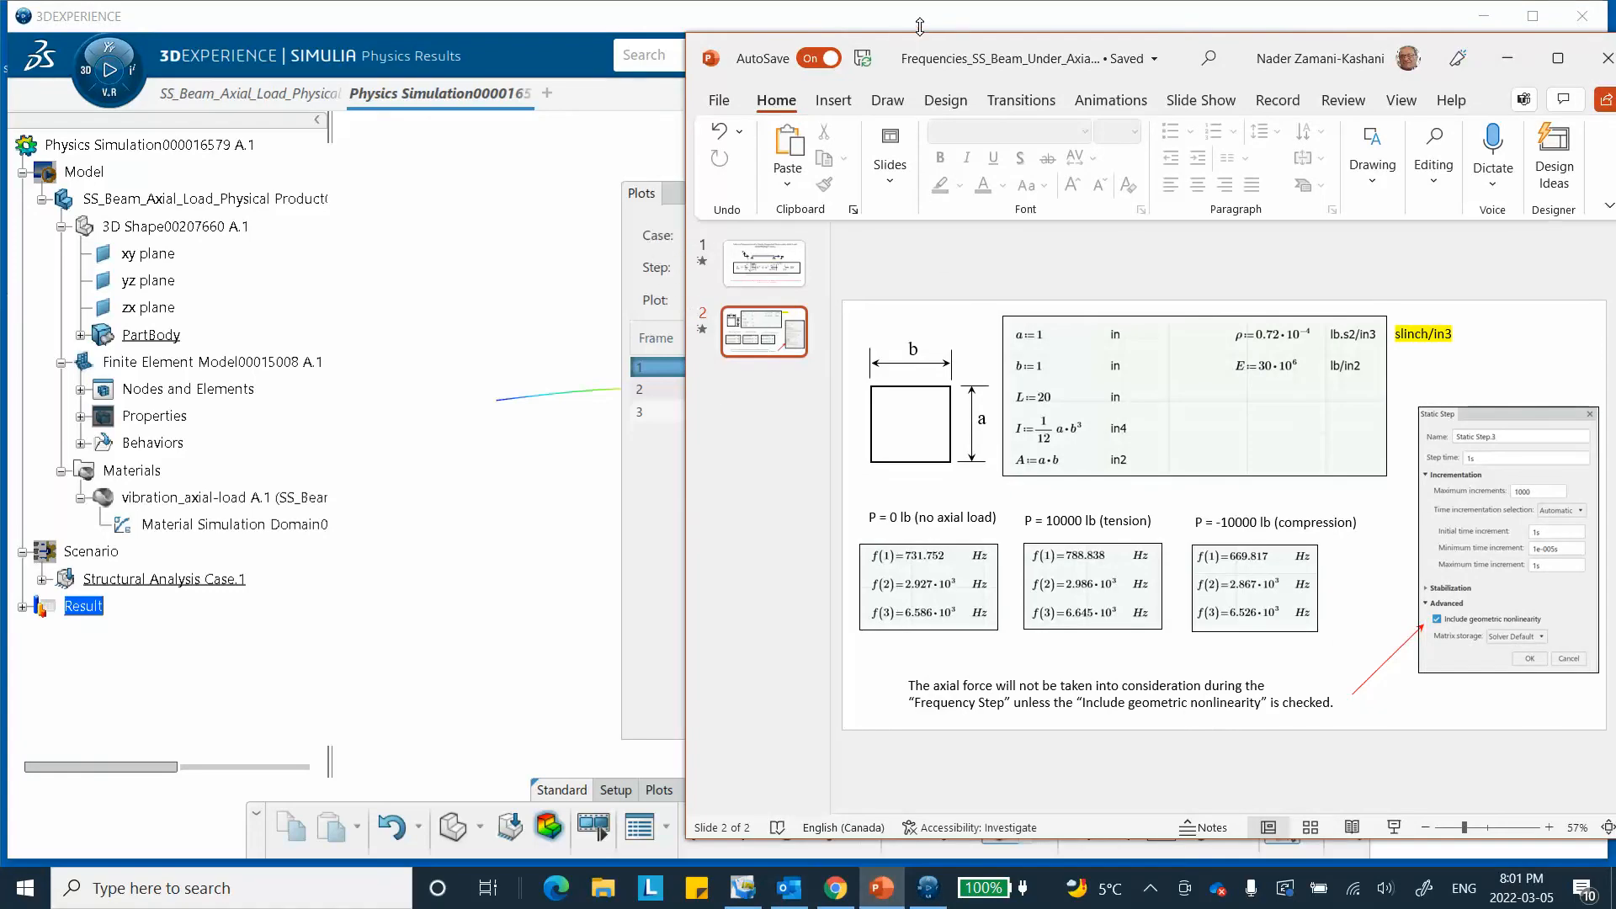
drag(917, 34, 1133, 30)
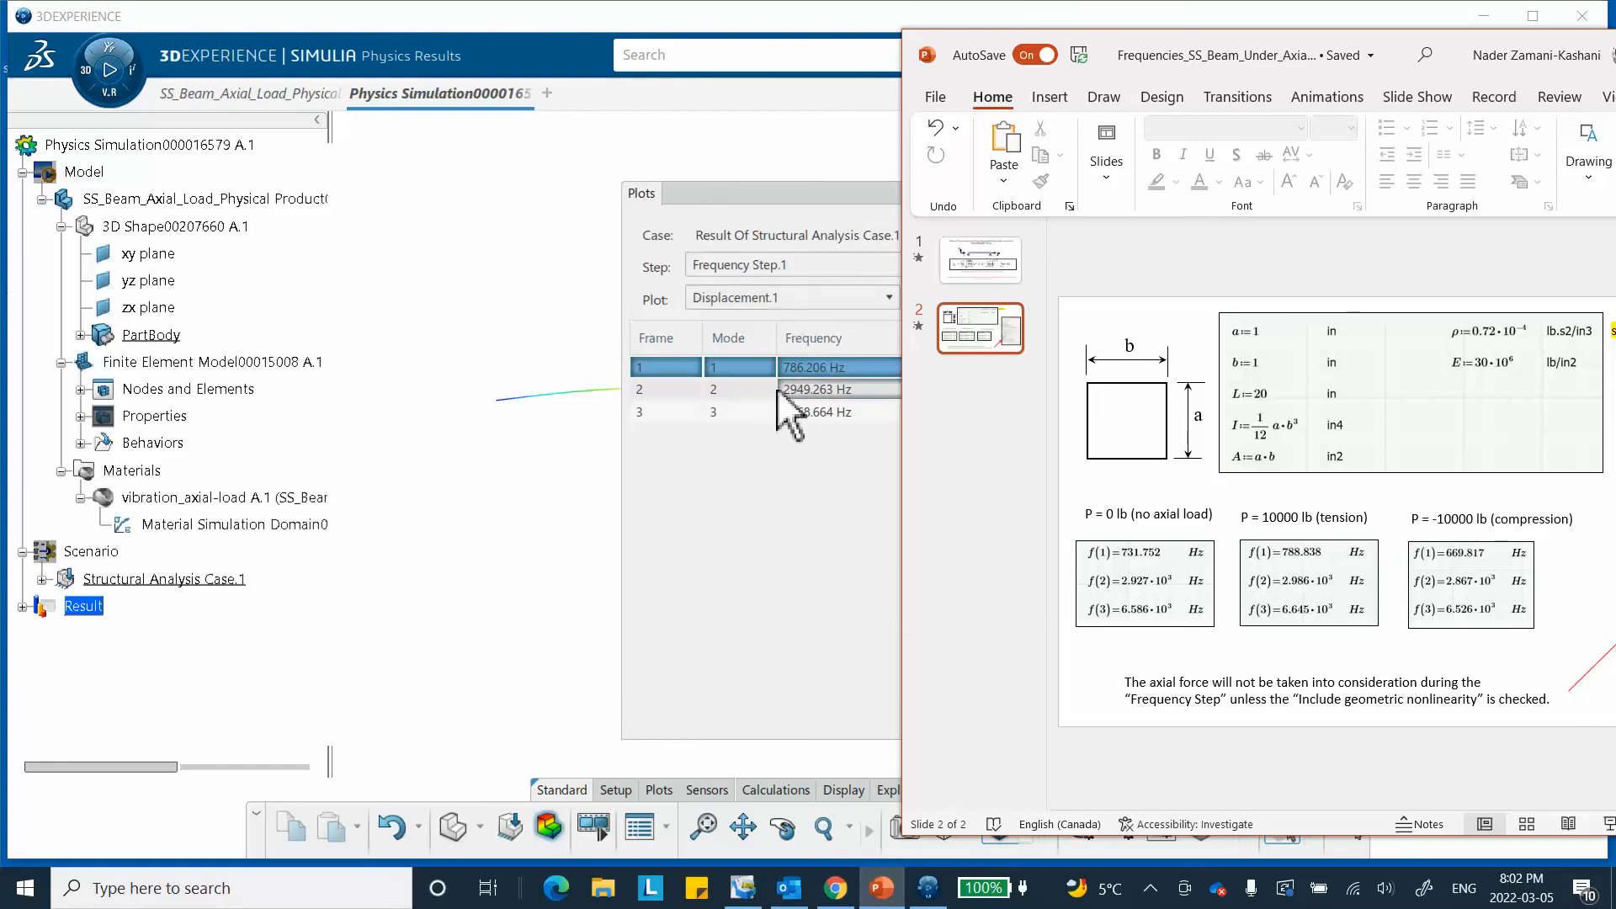
click(476, 306)
click(758, 205)
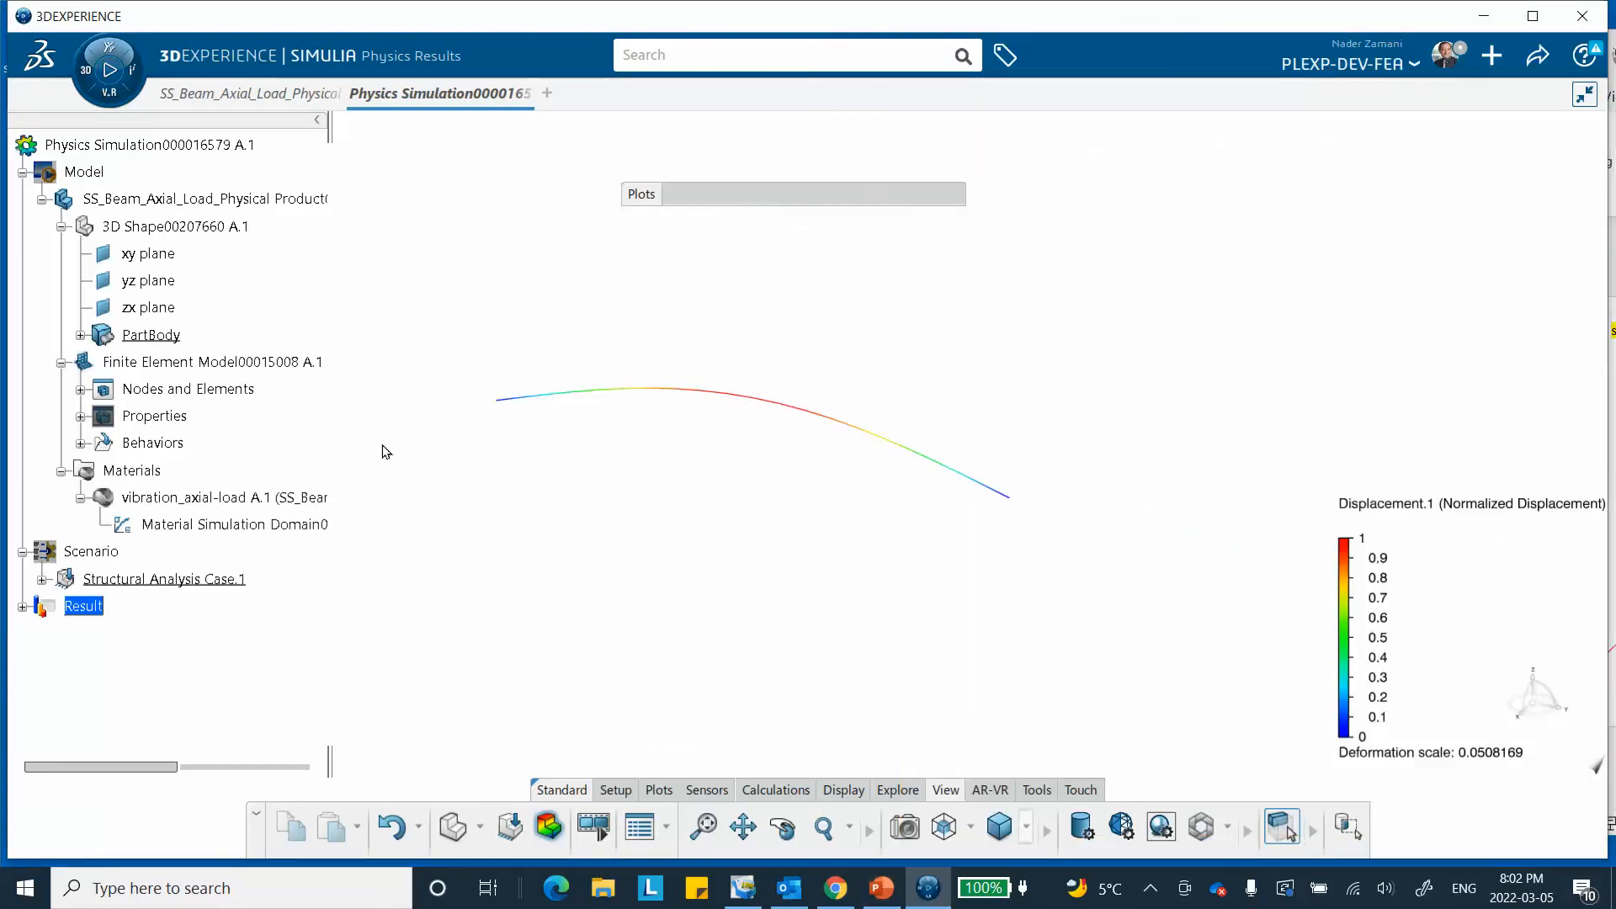
Step: Set the Y component of Force.1 in Structural Analysis Case.1 to -10000 lbf for axial compression
click(41, 580)
scroll(164, 554, down, 3)
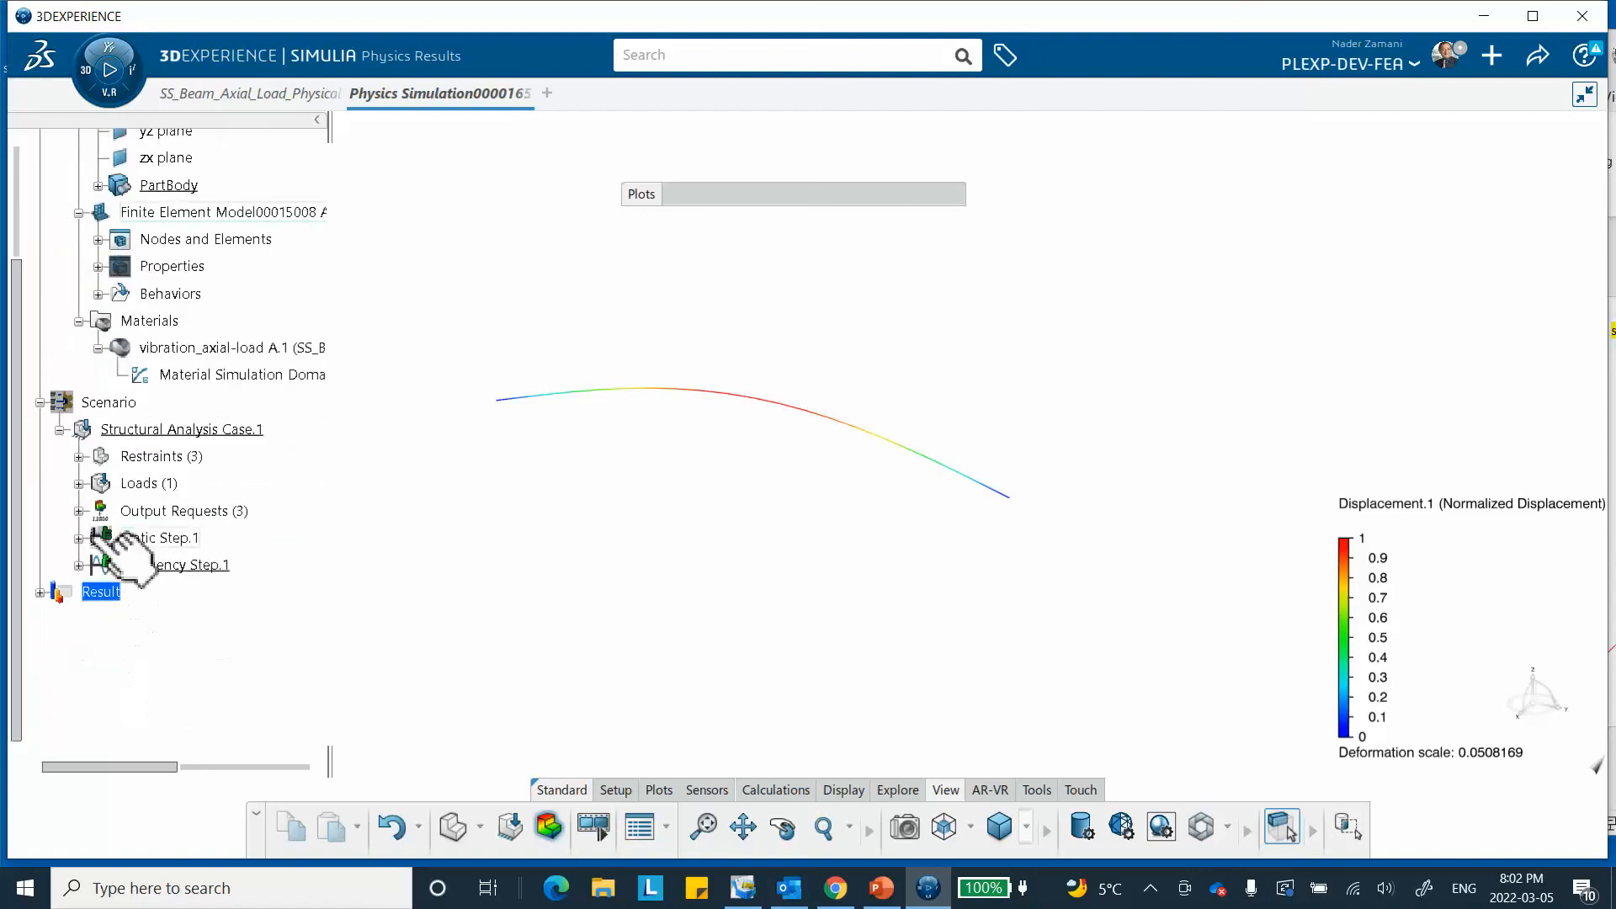
click(80, 484)
double_click(156, 510)
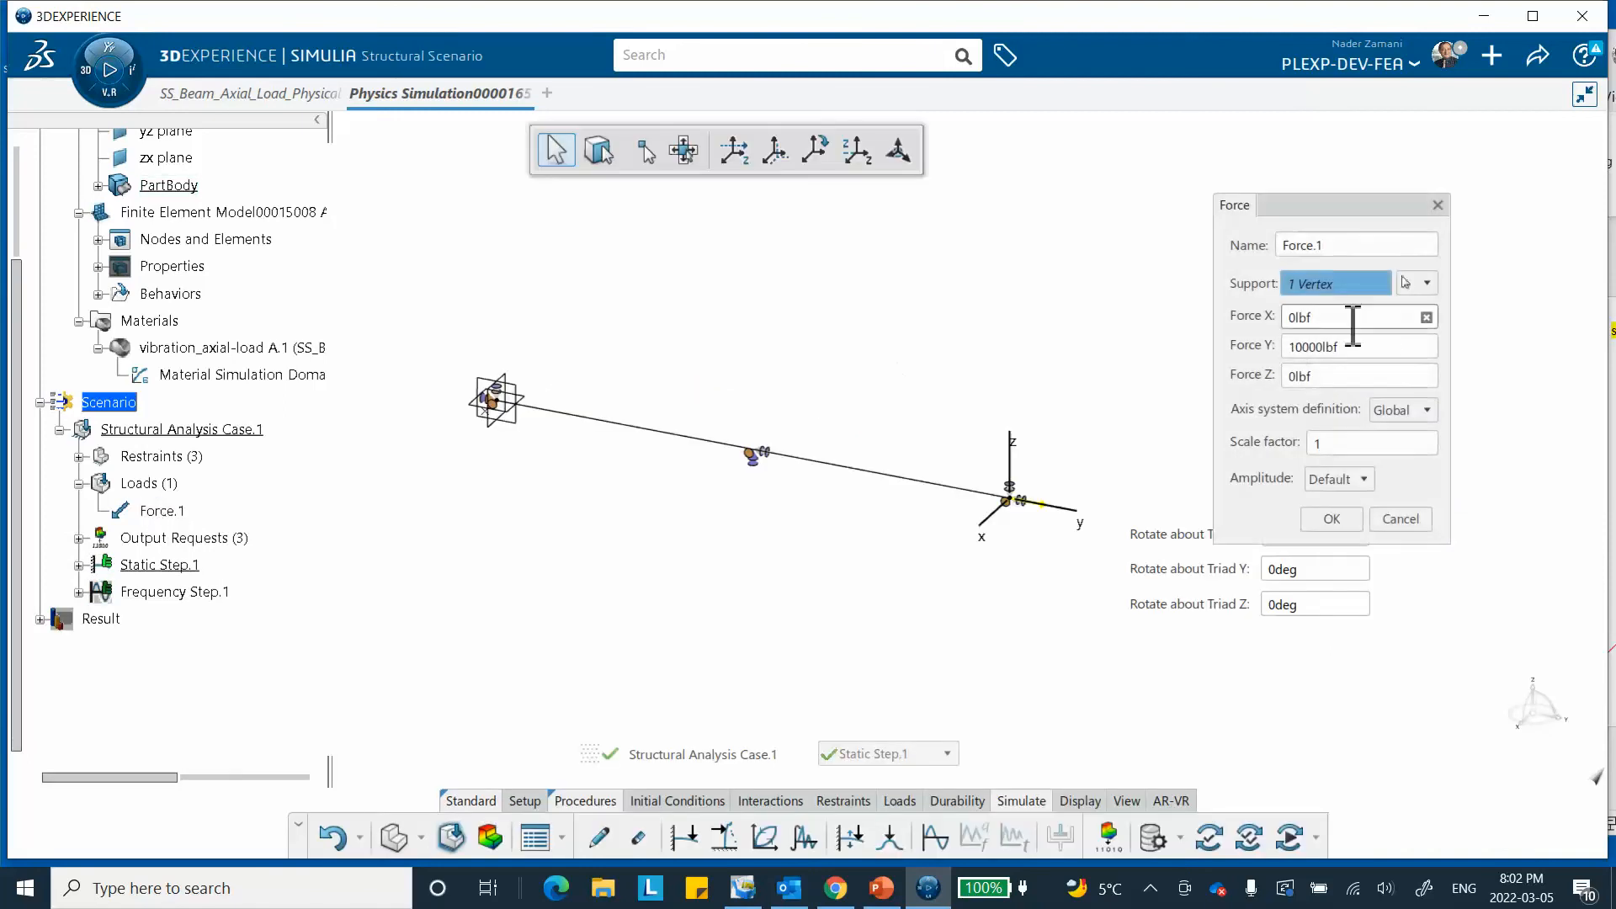
click(1291, 349)
click(1295, 352)
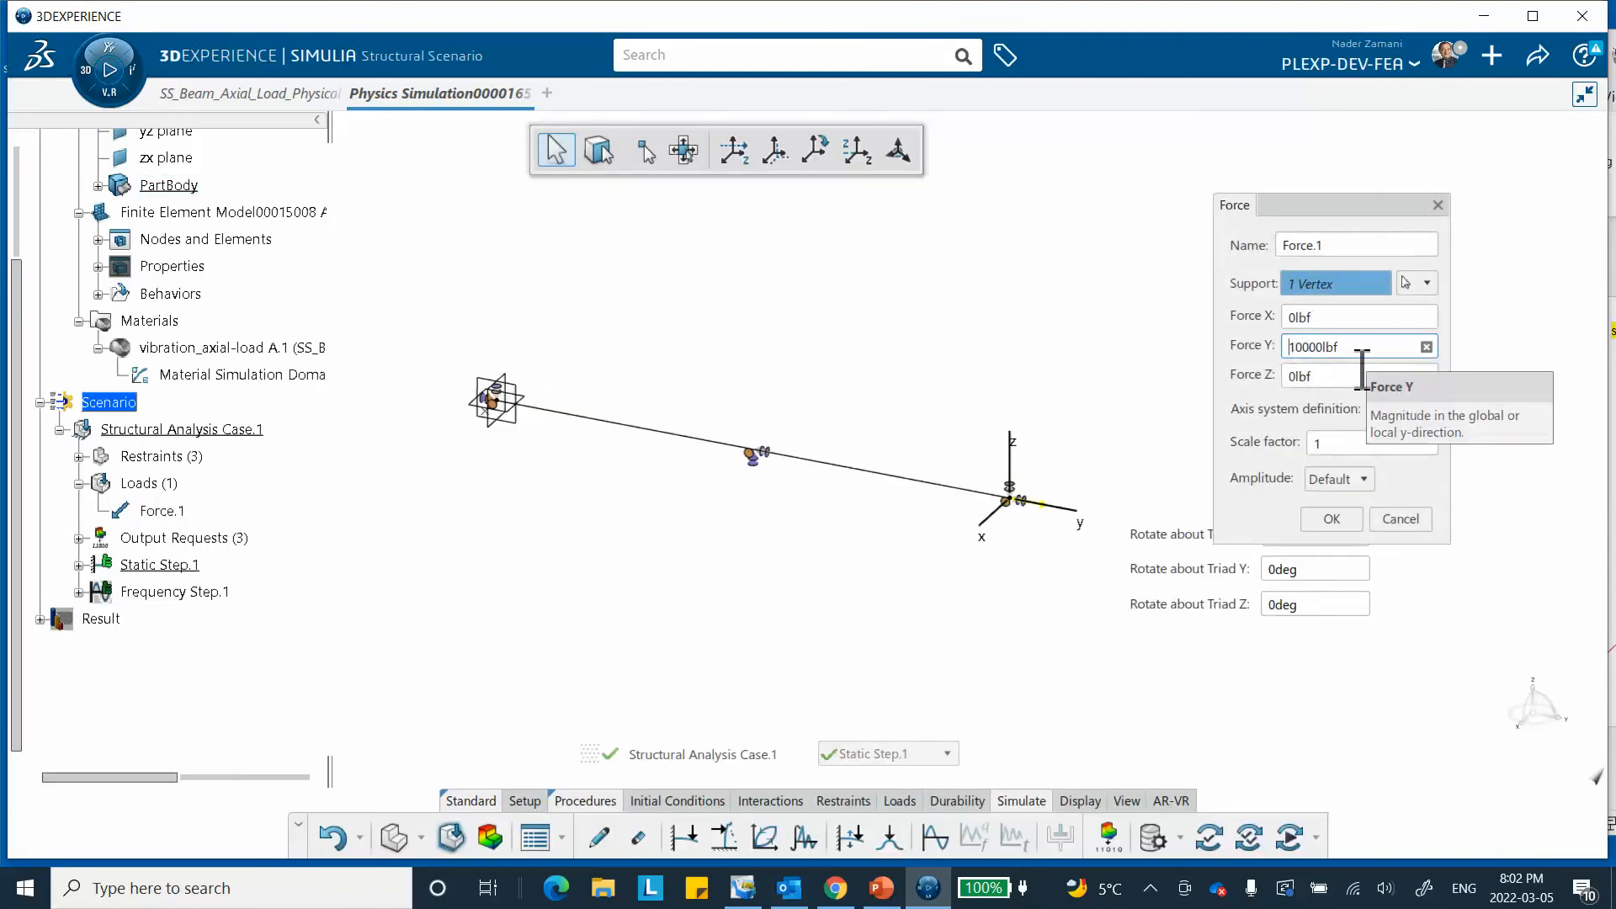
text(-)
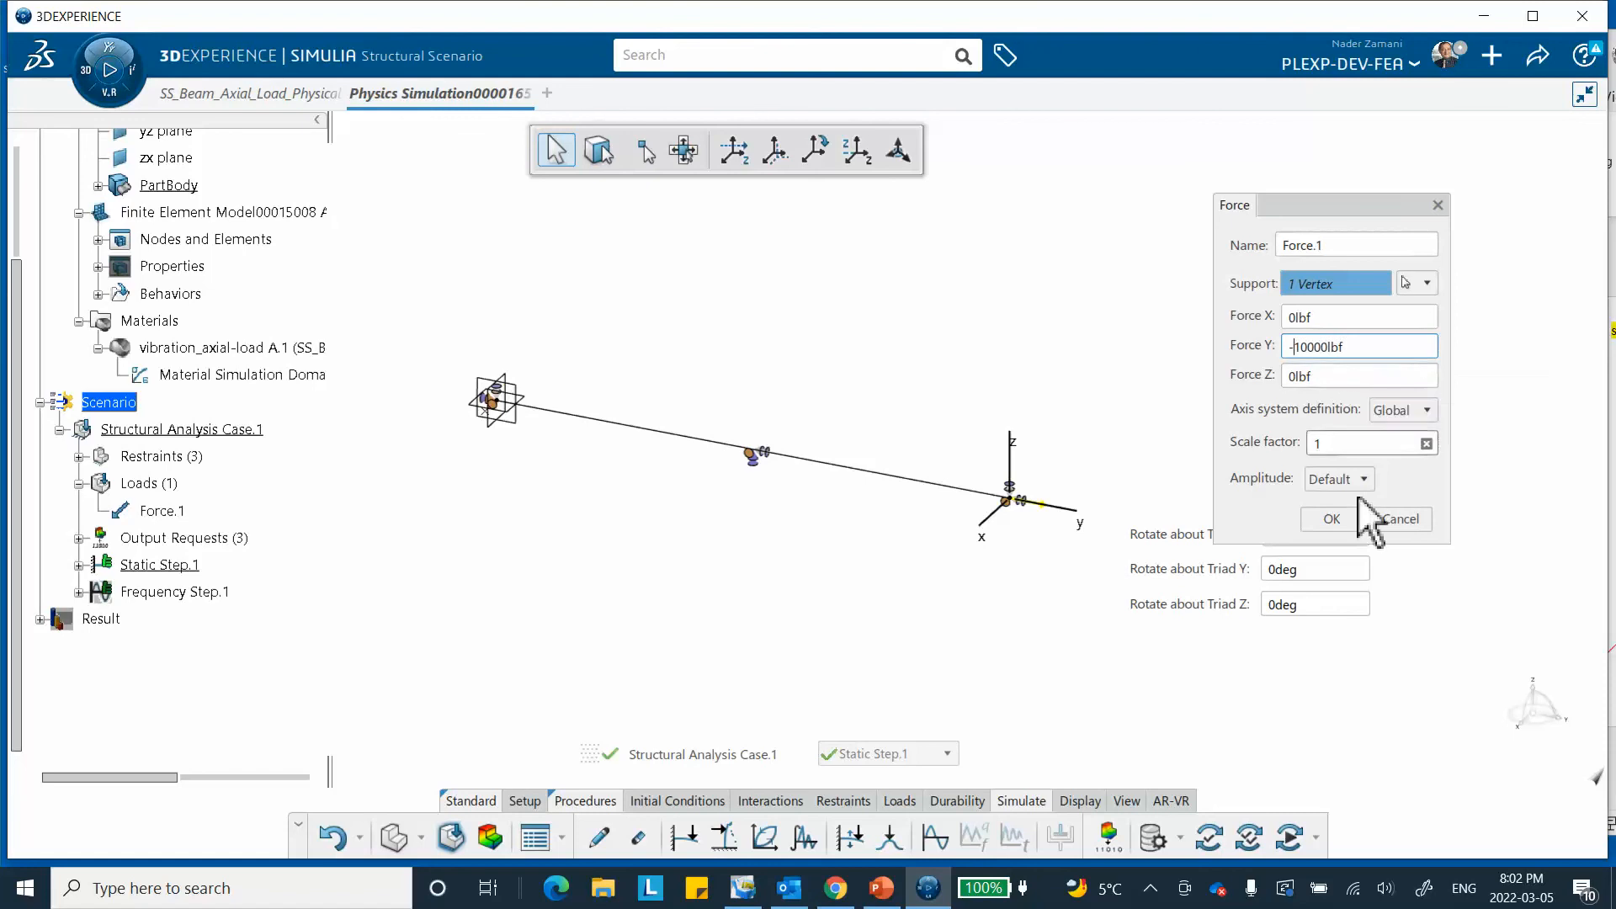
click(1335, 519)
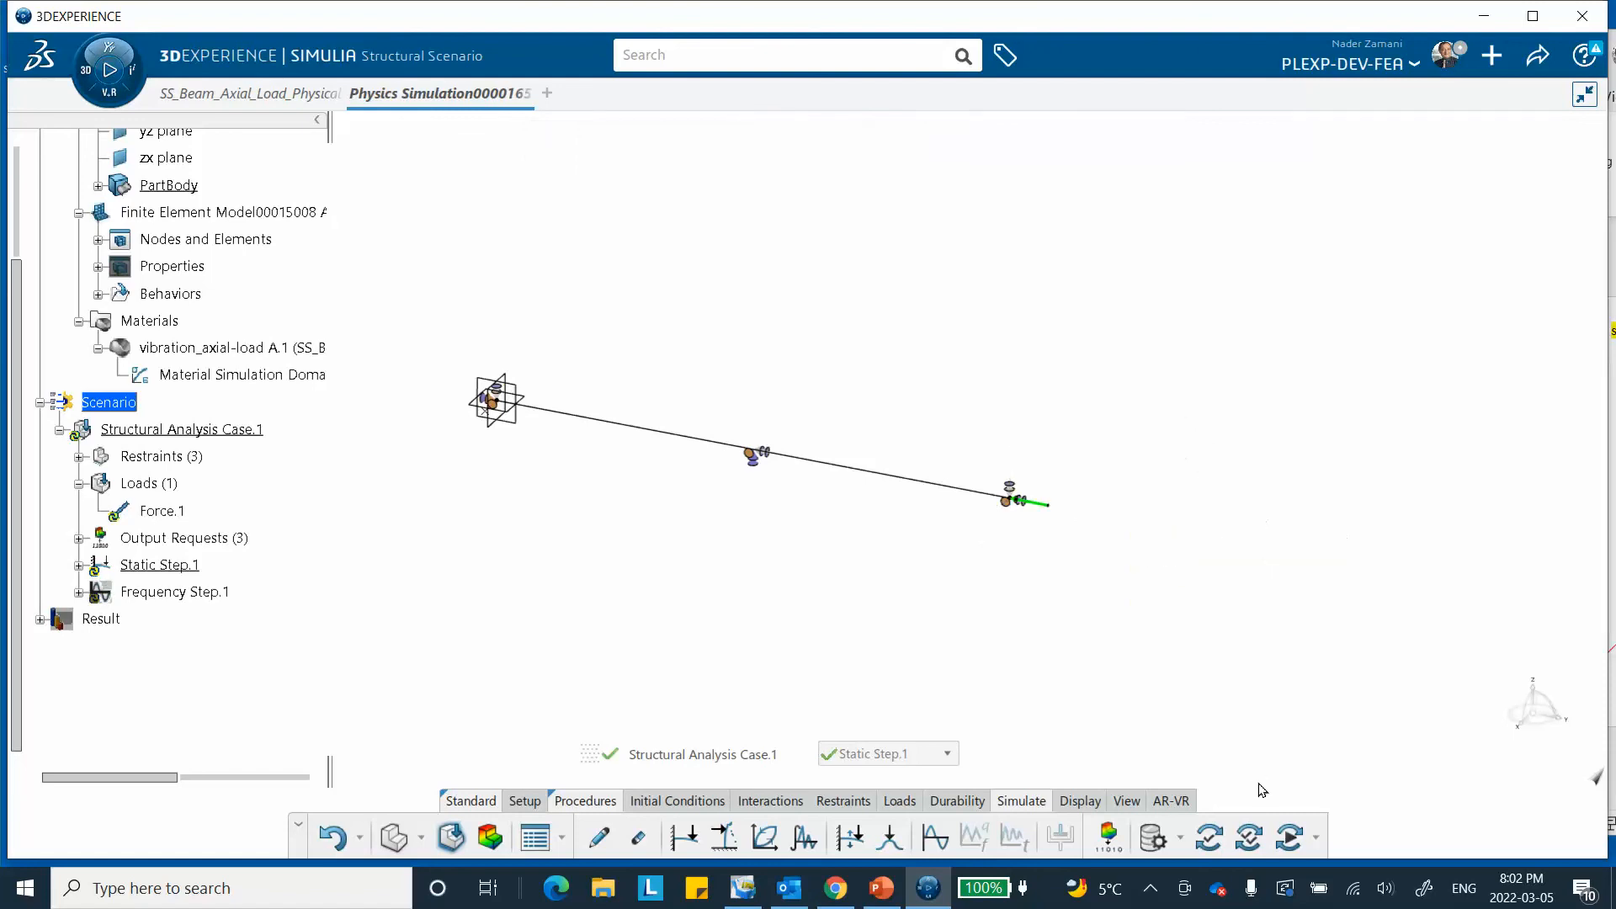
Step: Run the compression load case as a local interactive job on 4 cores, overwriting the previous results, and dismiss the status report
click(1290, 838)
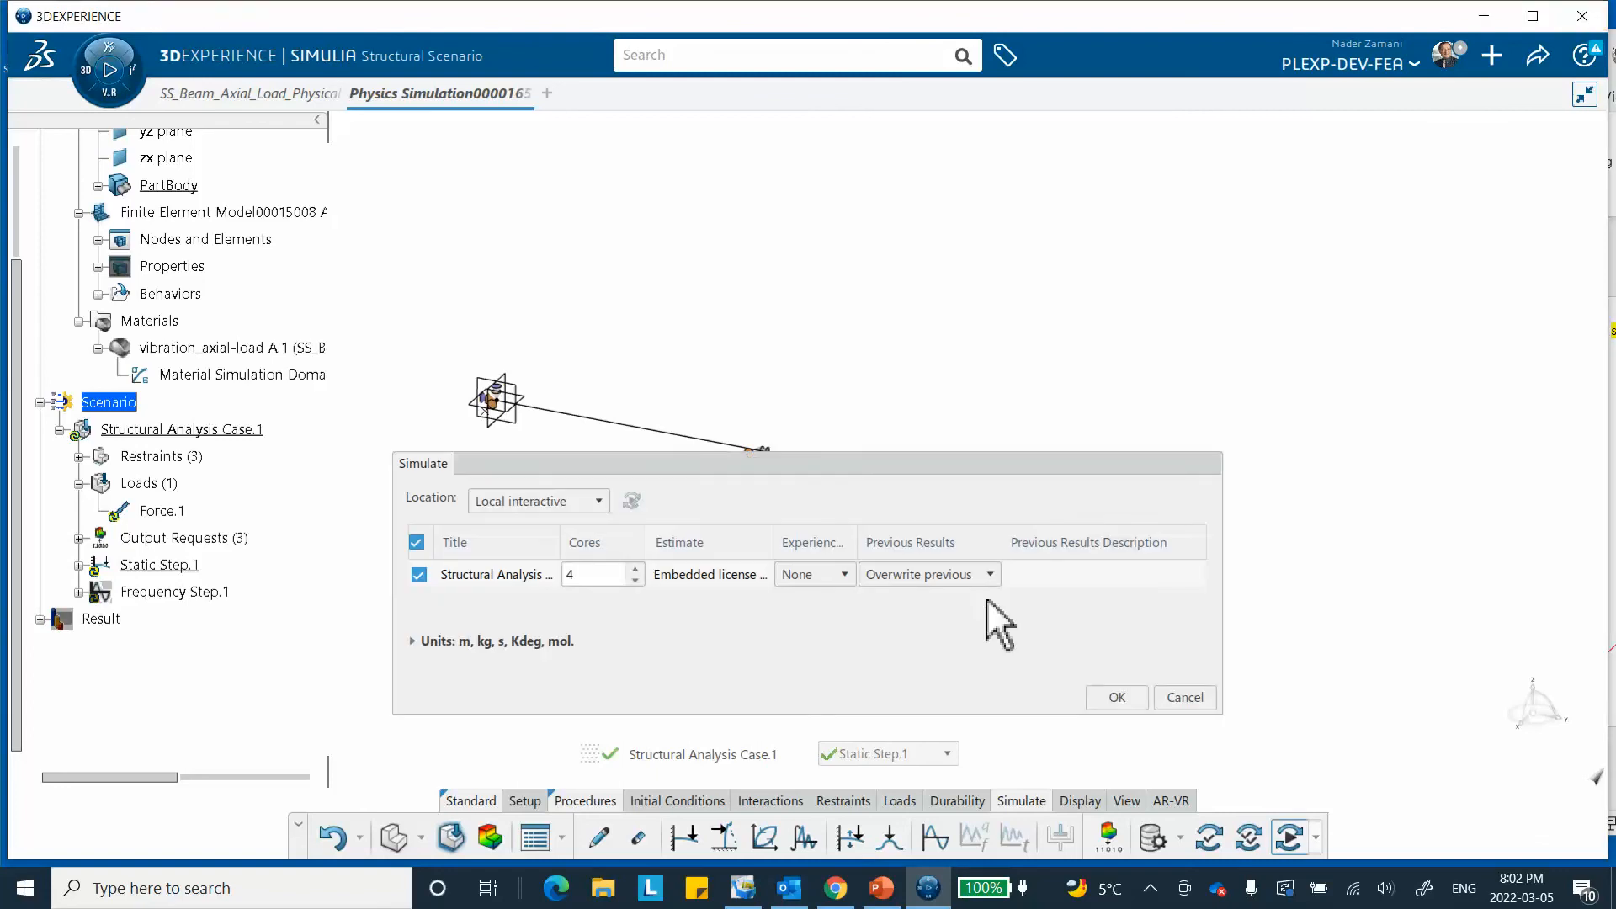
click(1117, 697)
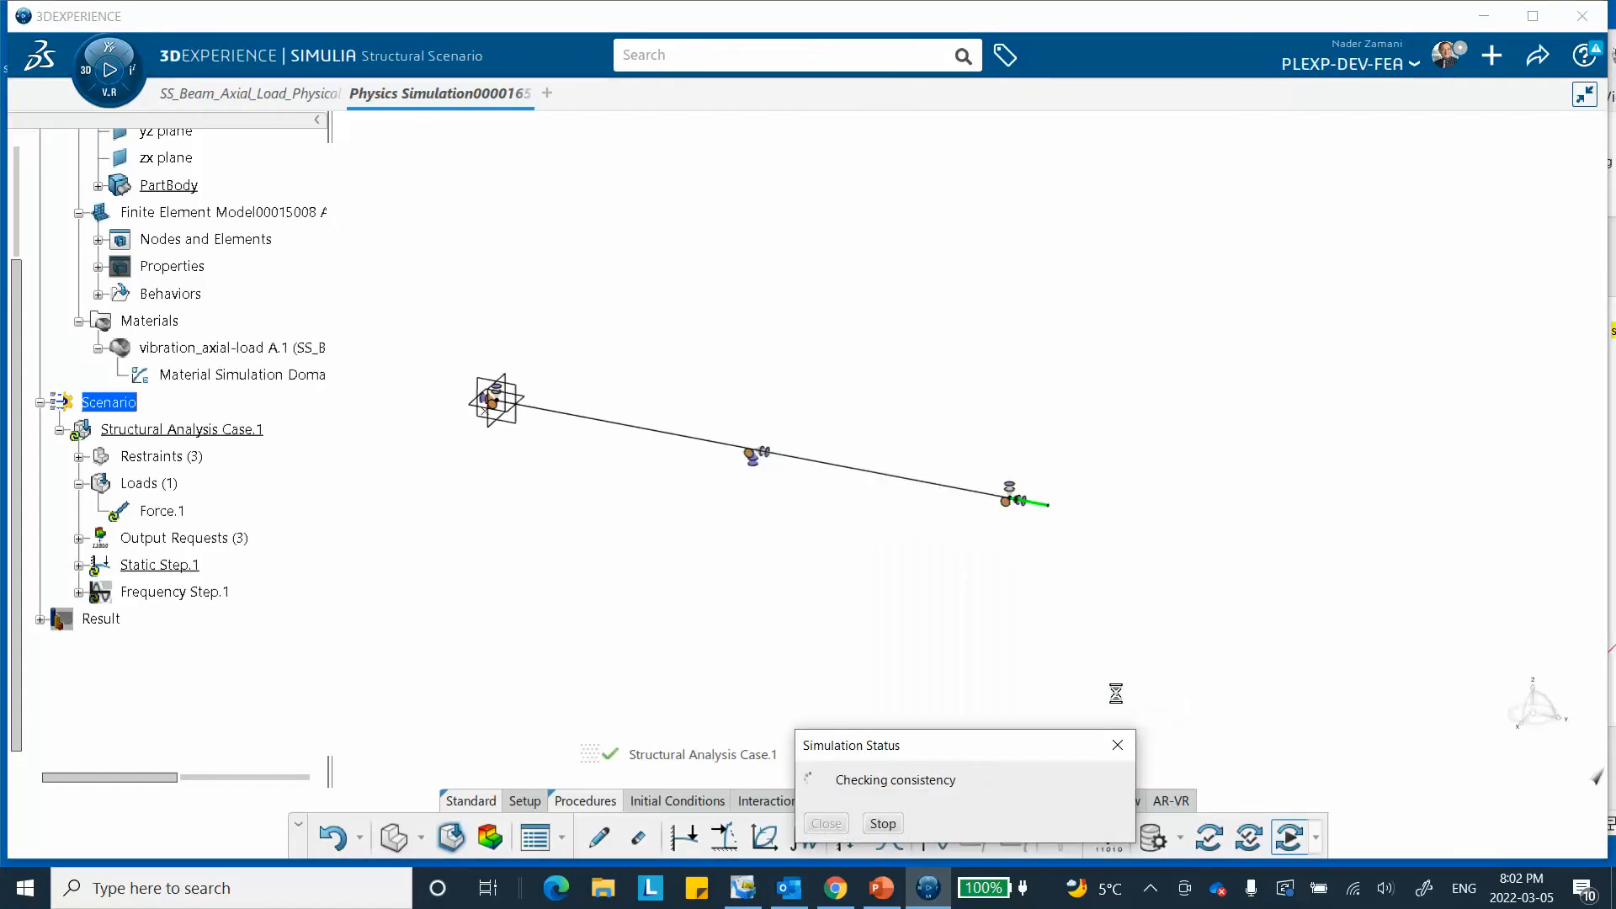
mouse_move(888, 882)
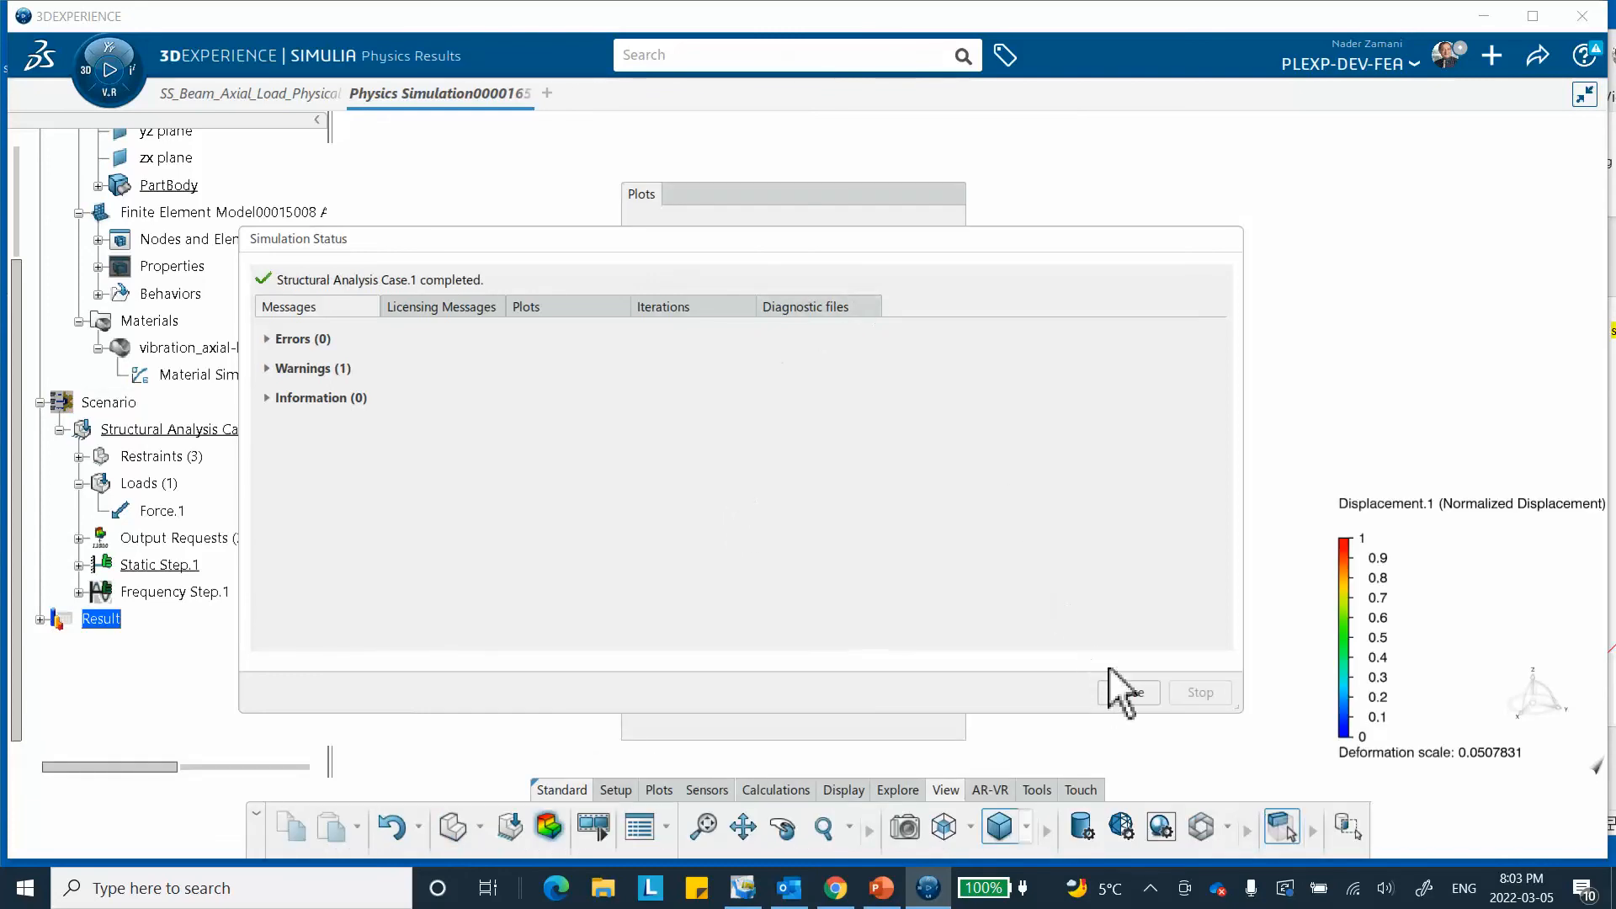
click(1129, 693)
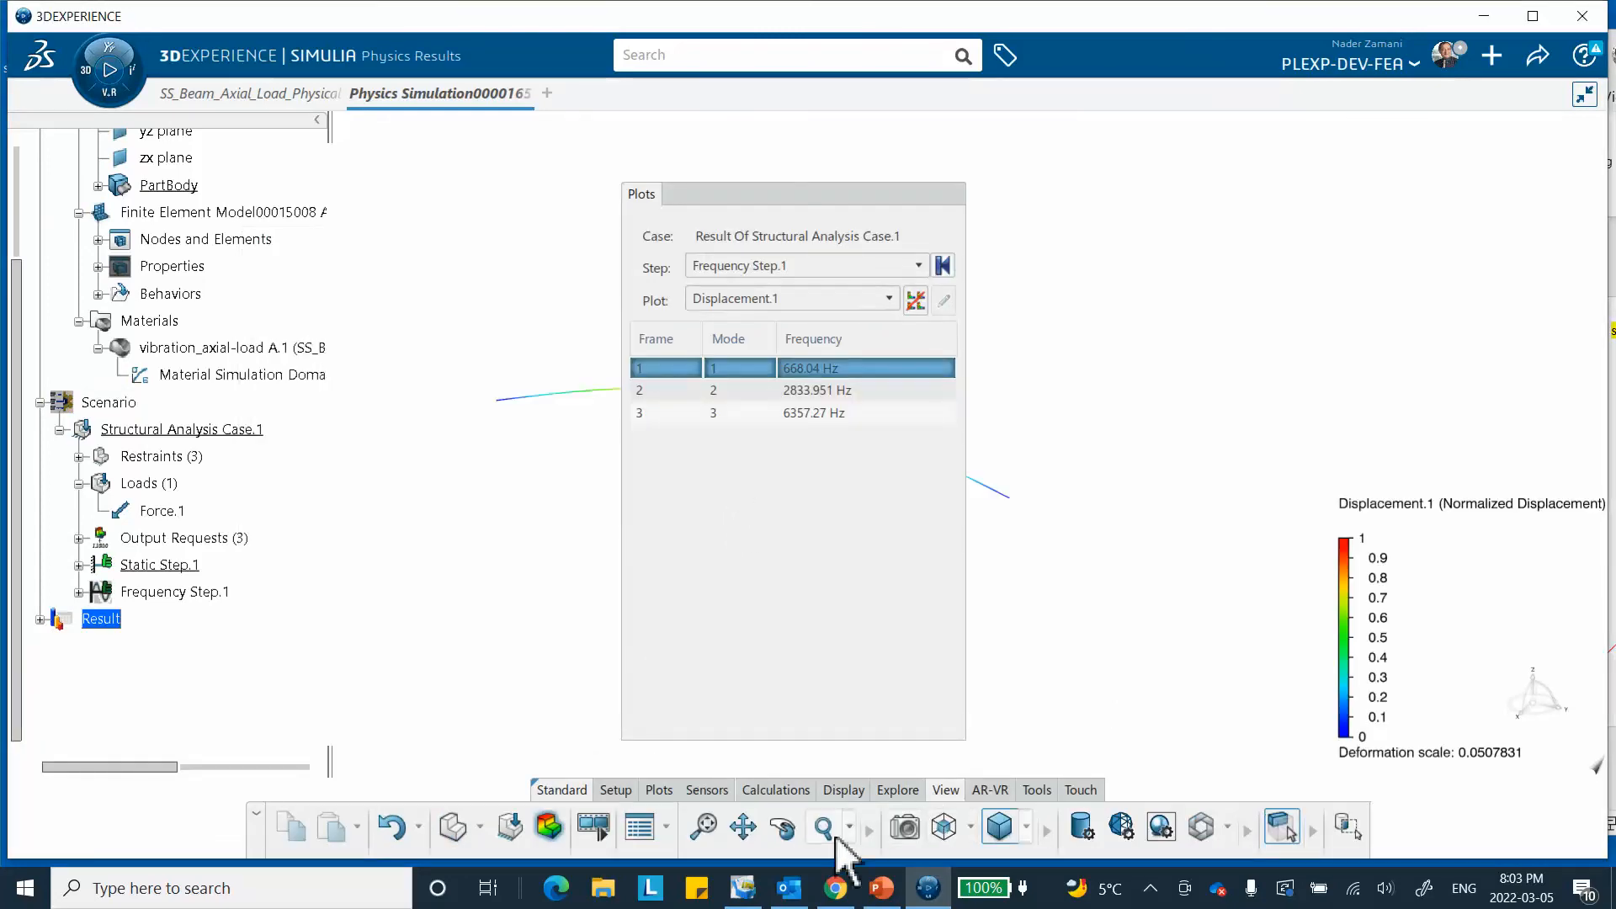
Step: Place the Plots dialog beside the PowerPoint slide, compare its frequencies with the -10000 lb compression values, and collapse the dialog
click(885, 887)
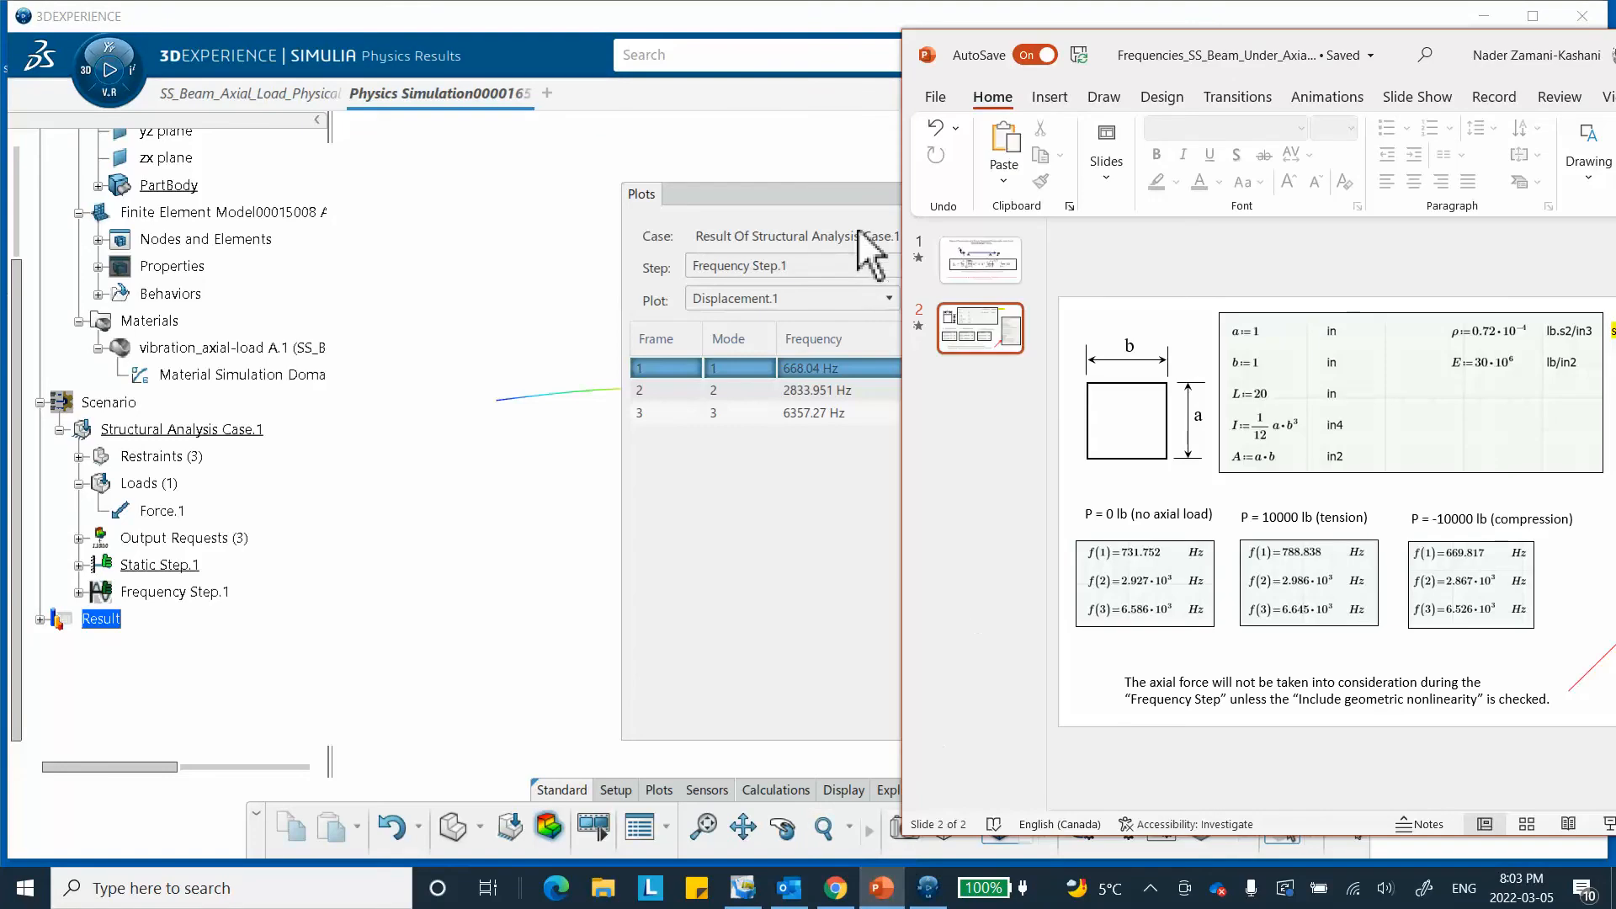
drag(808, 197, 563, 191)
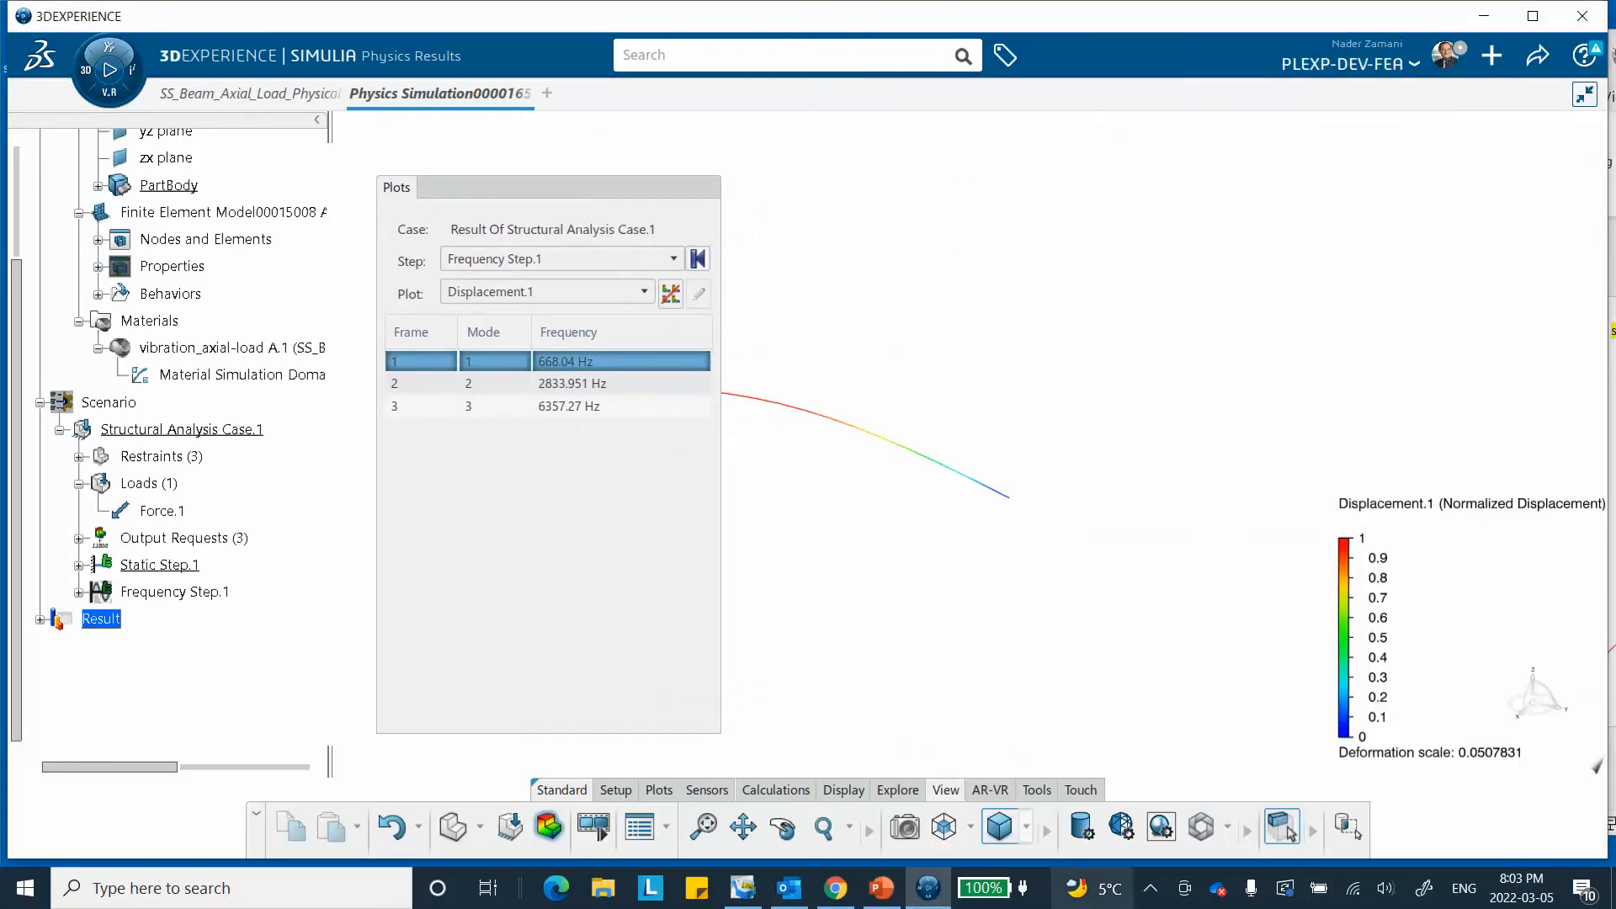
click(881, 887)
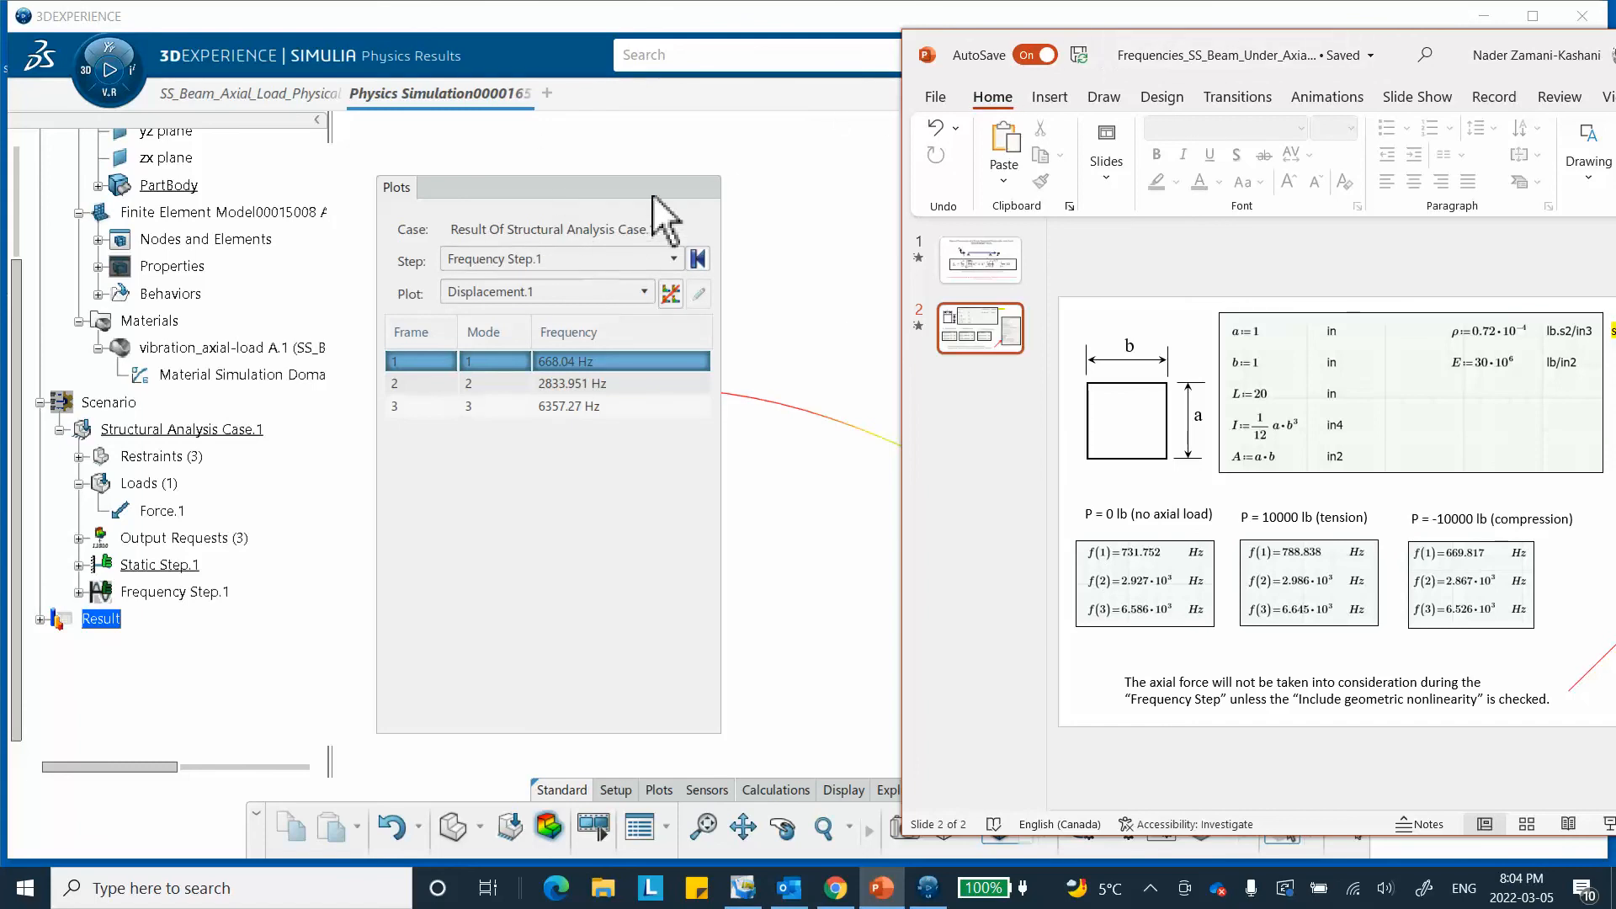
click(725, 238)
double_click(593, 196)
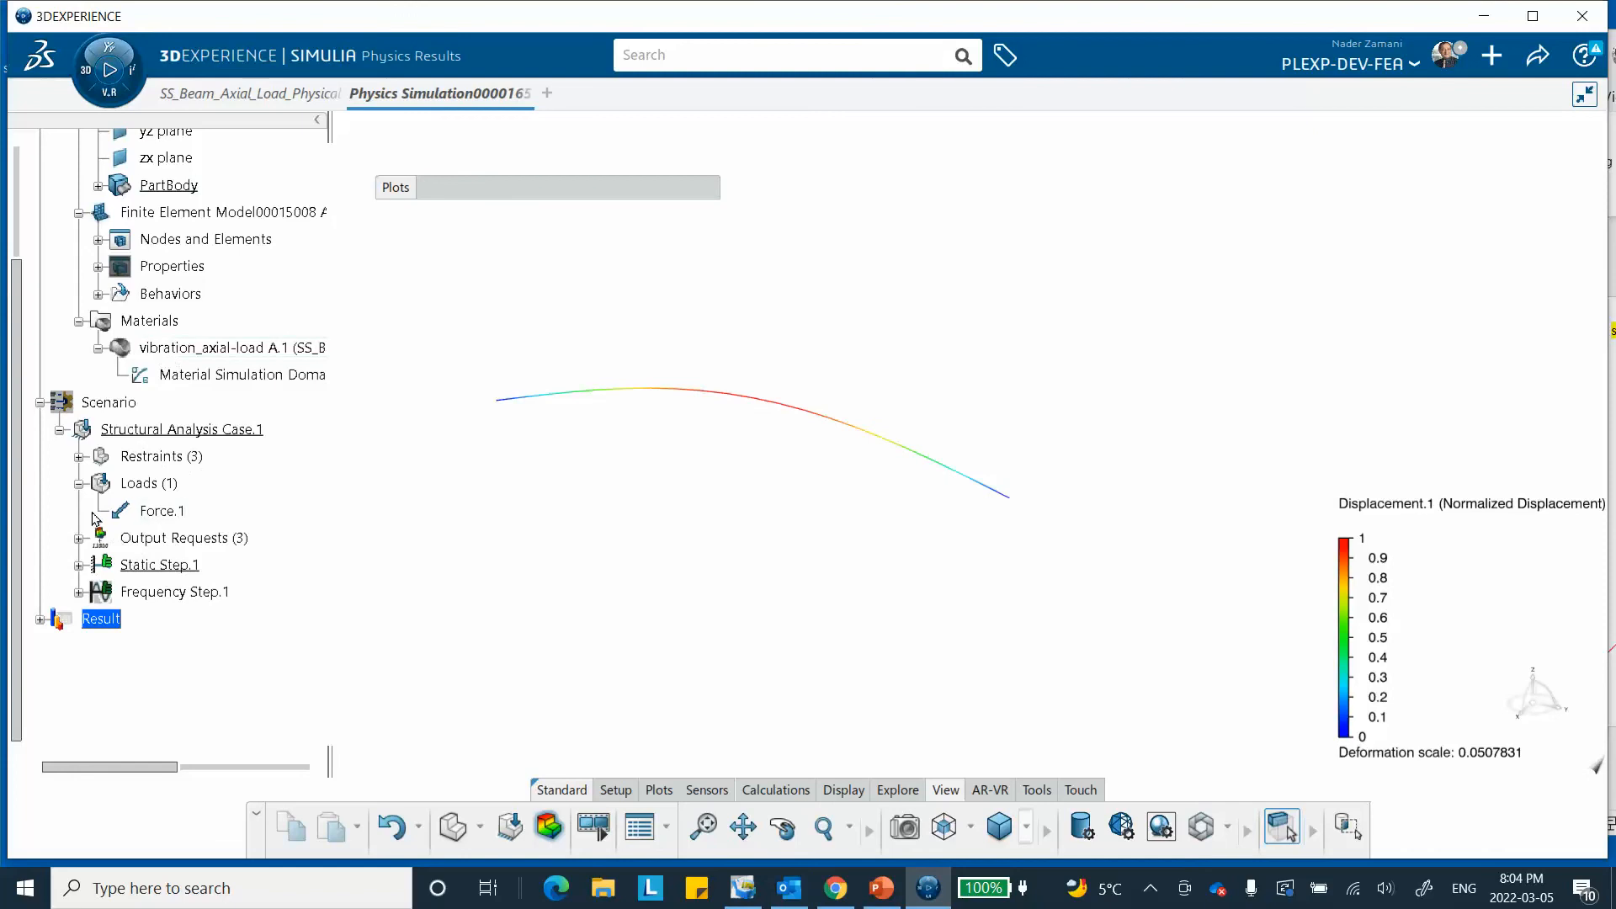
Step: Set the Y component of Force.1 to 1e-006 lbf to represent the beam without axial load
double_click(173, 511)
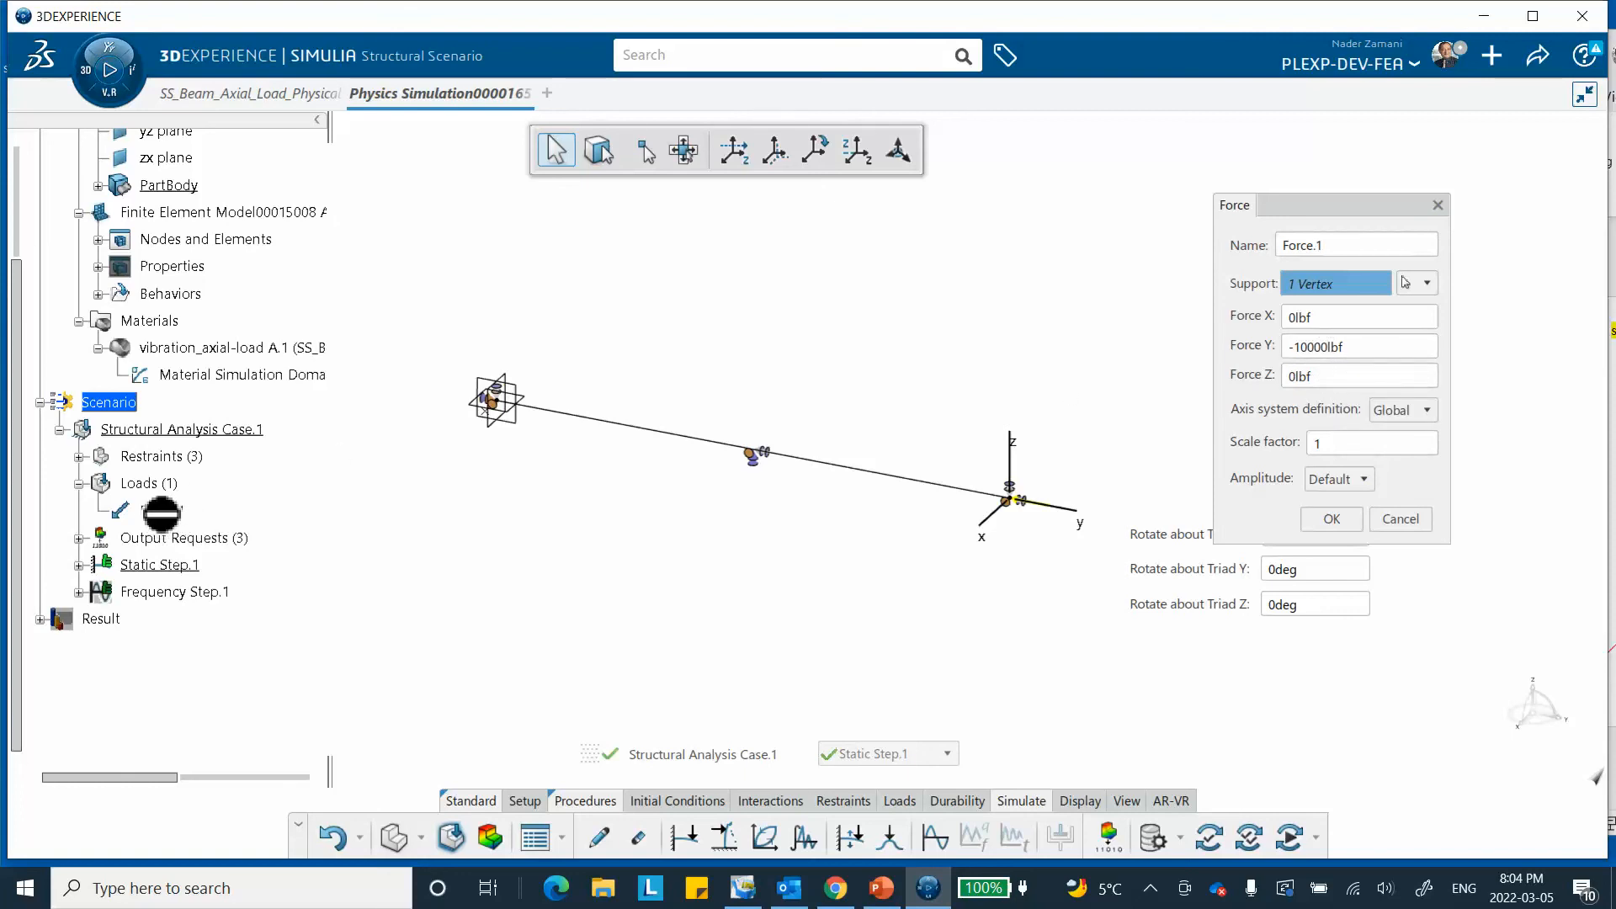
click(1330, 355)
key(BackSpace)
key(BackSpace)
key(BackSpace)
key(BackSpace)
key(BackSpace)
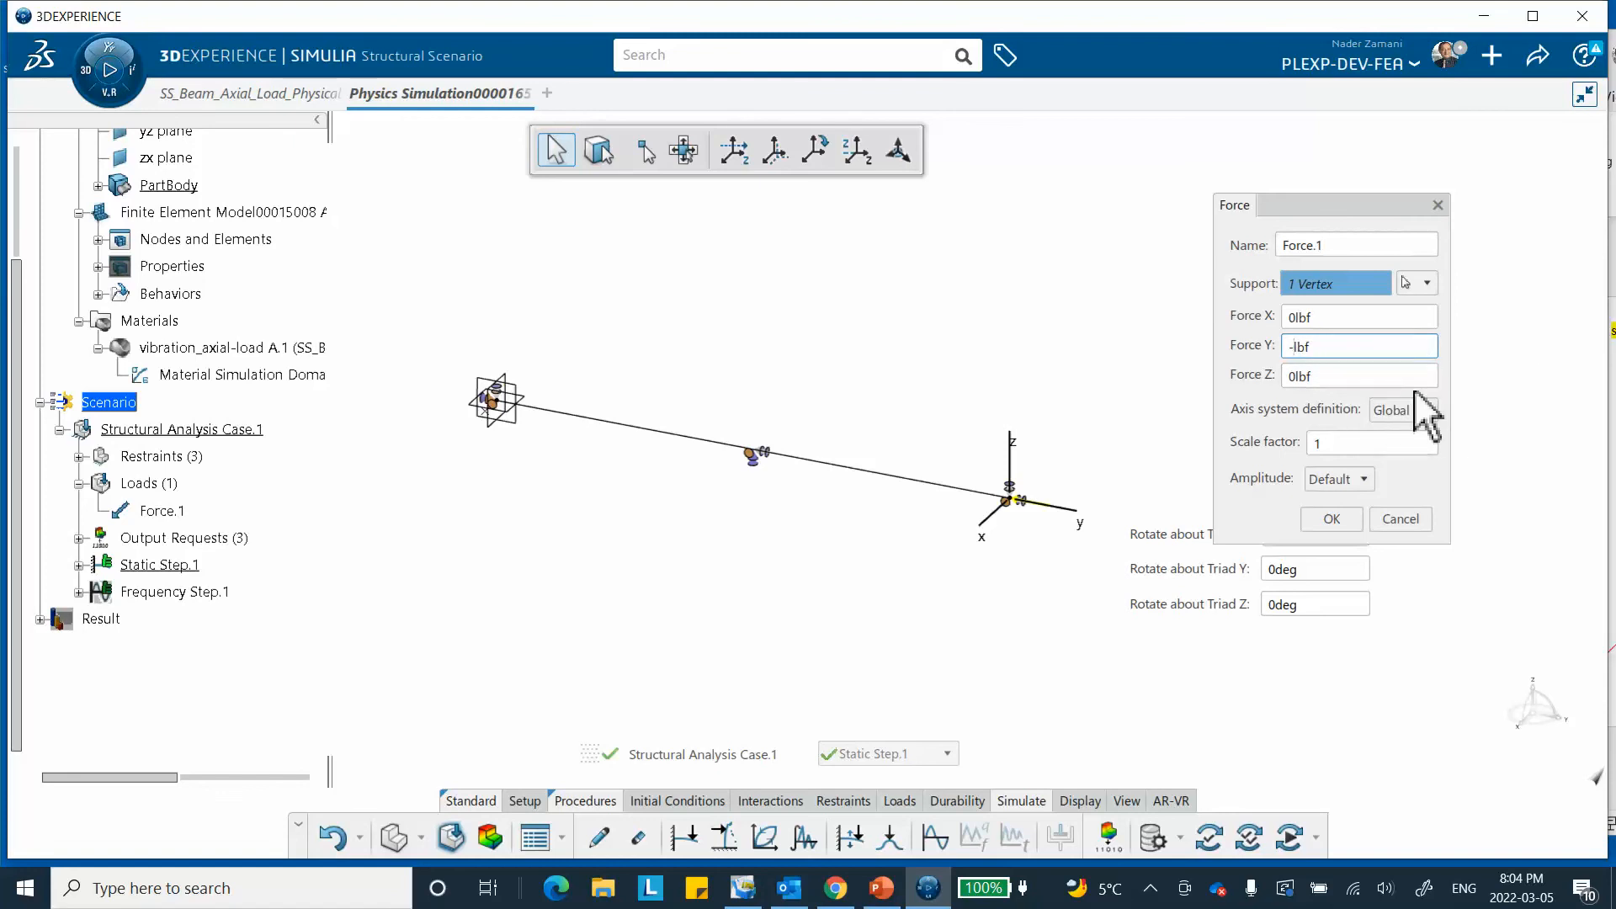
key(BackSpace)
text(0.)
text(00000)
text(1e)
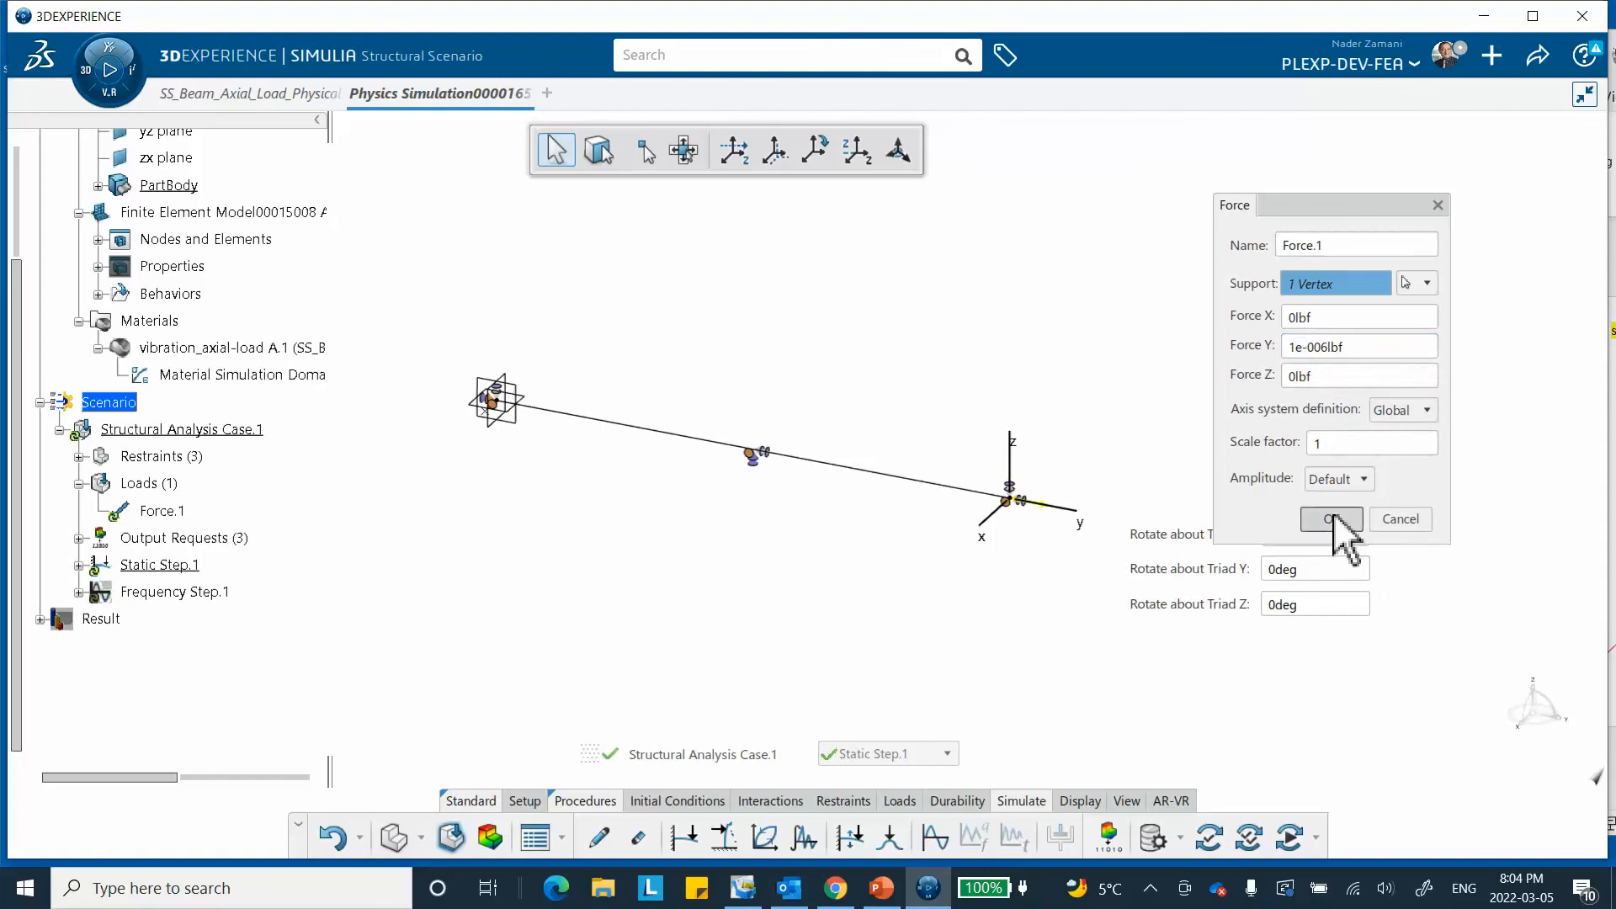
click(1338, 521)
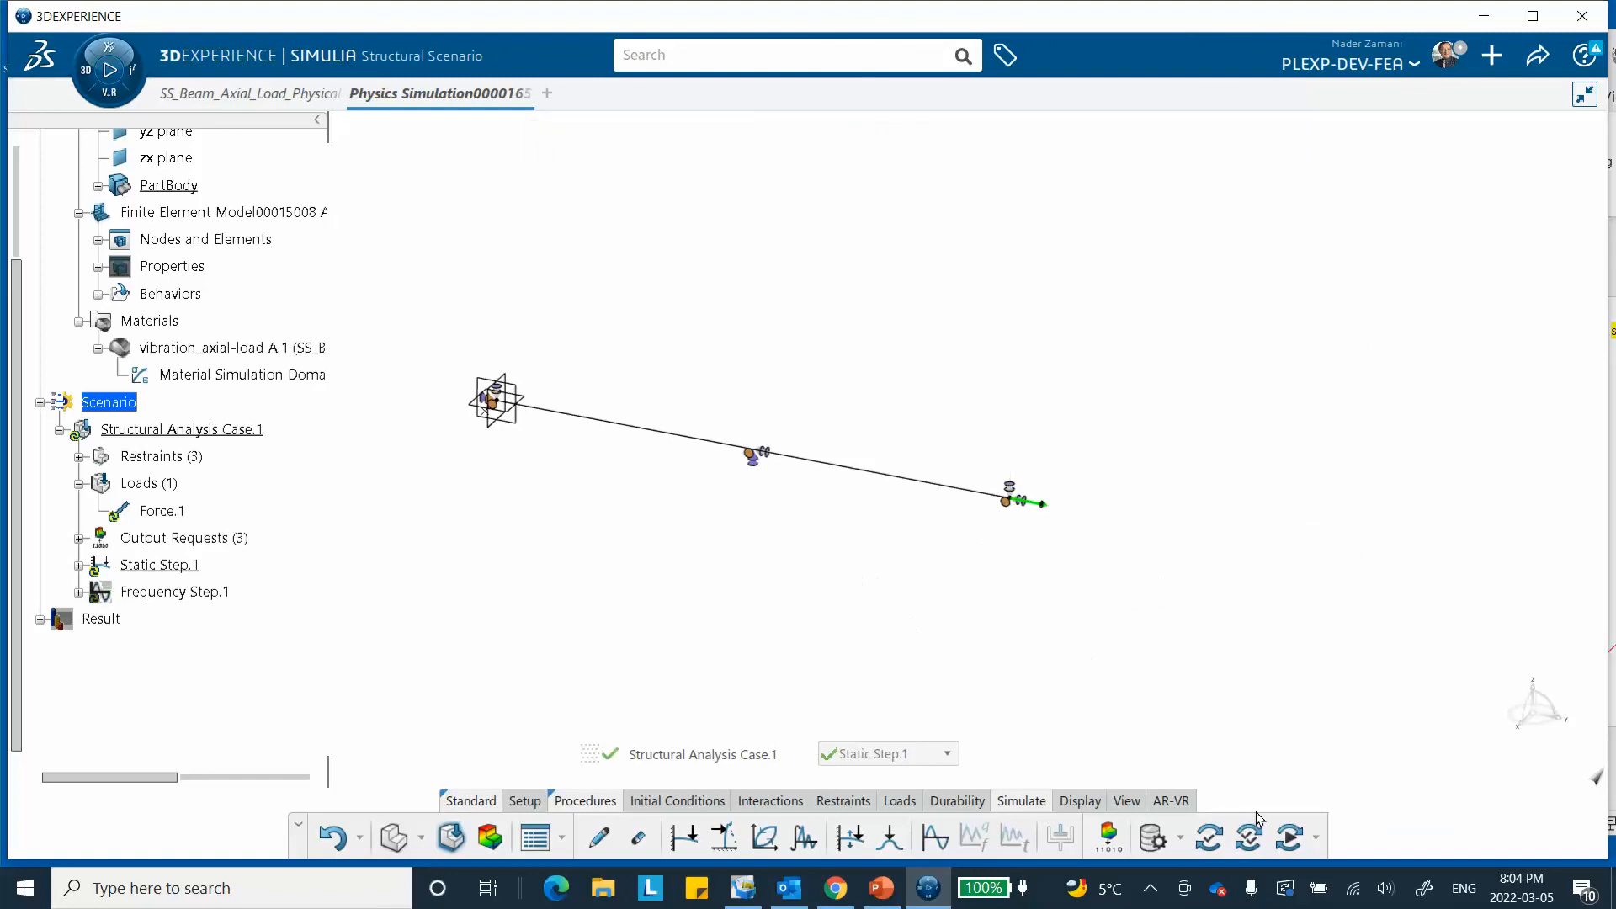
Step: Rerun the structural analysis with the near-zero force and compare its mode frequencies with the PowerPoint slide's no-axial-load values
click(1288, 836)
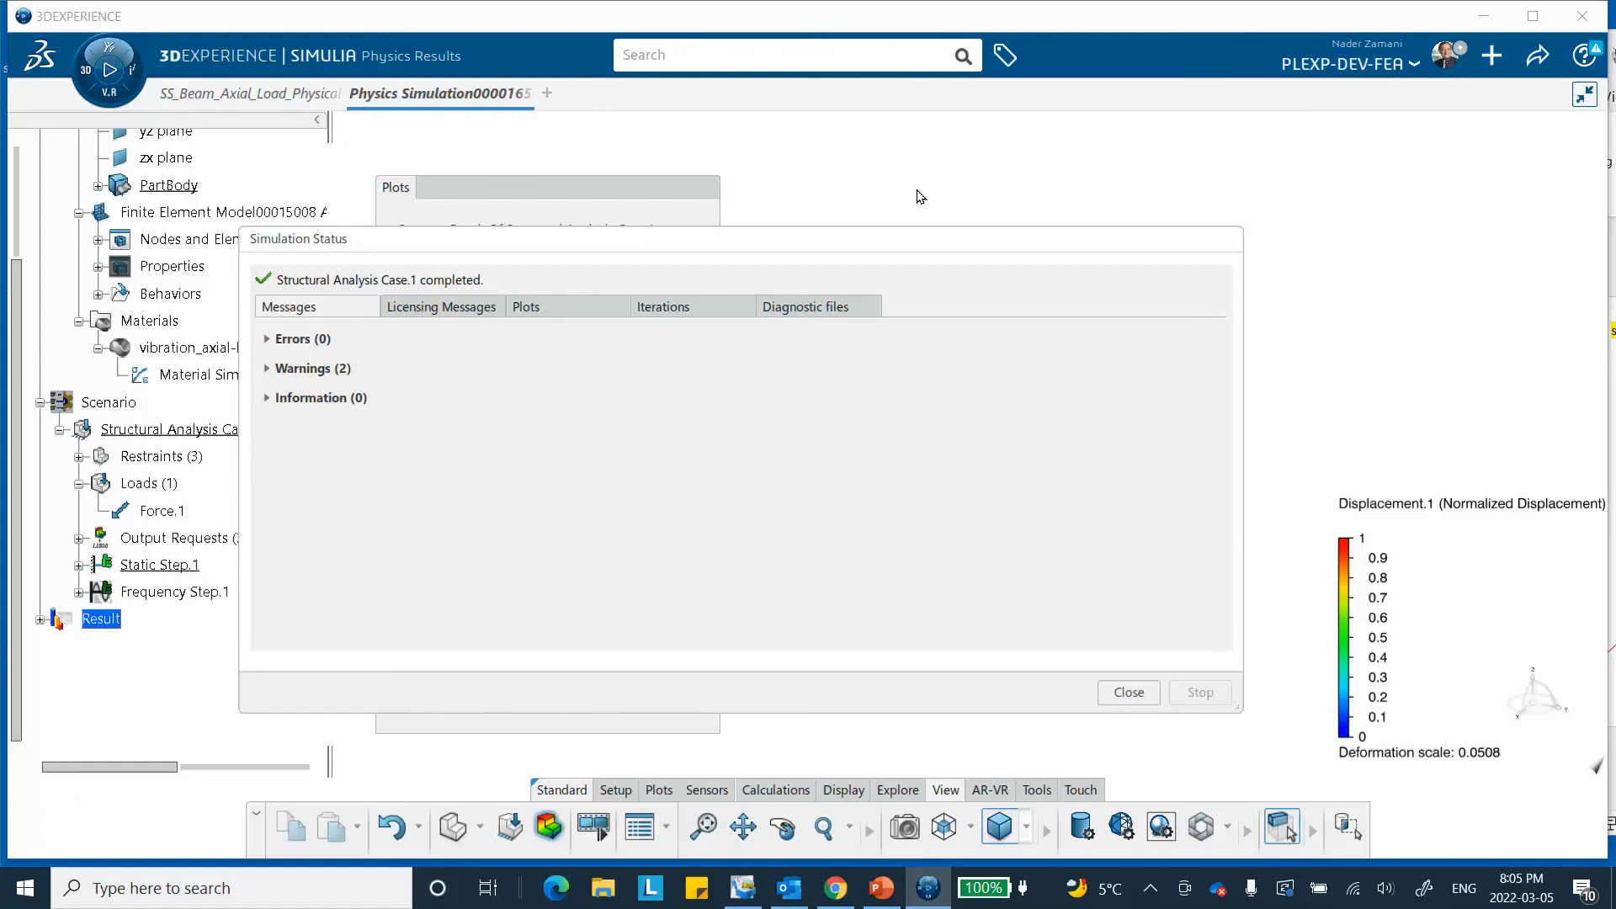
click(1128, 692)
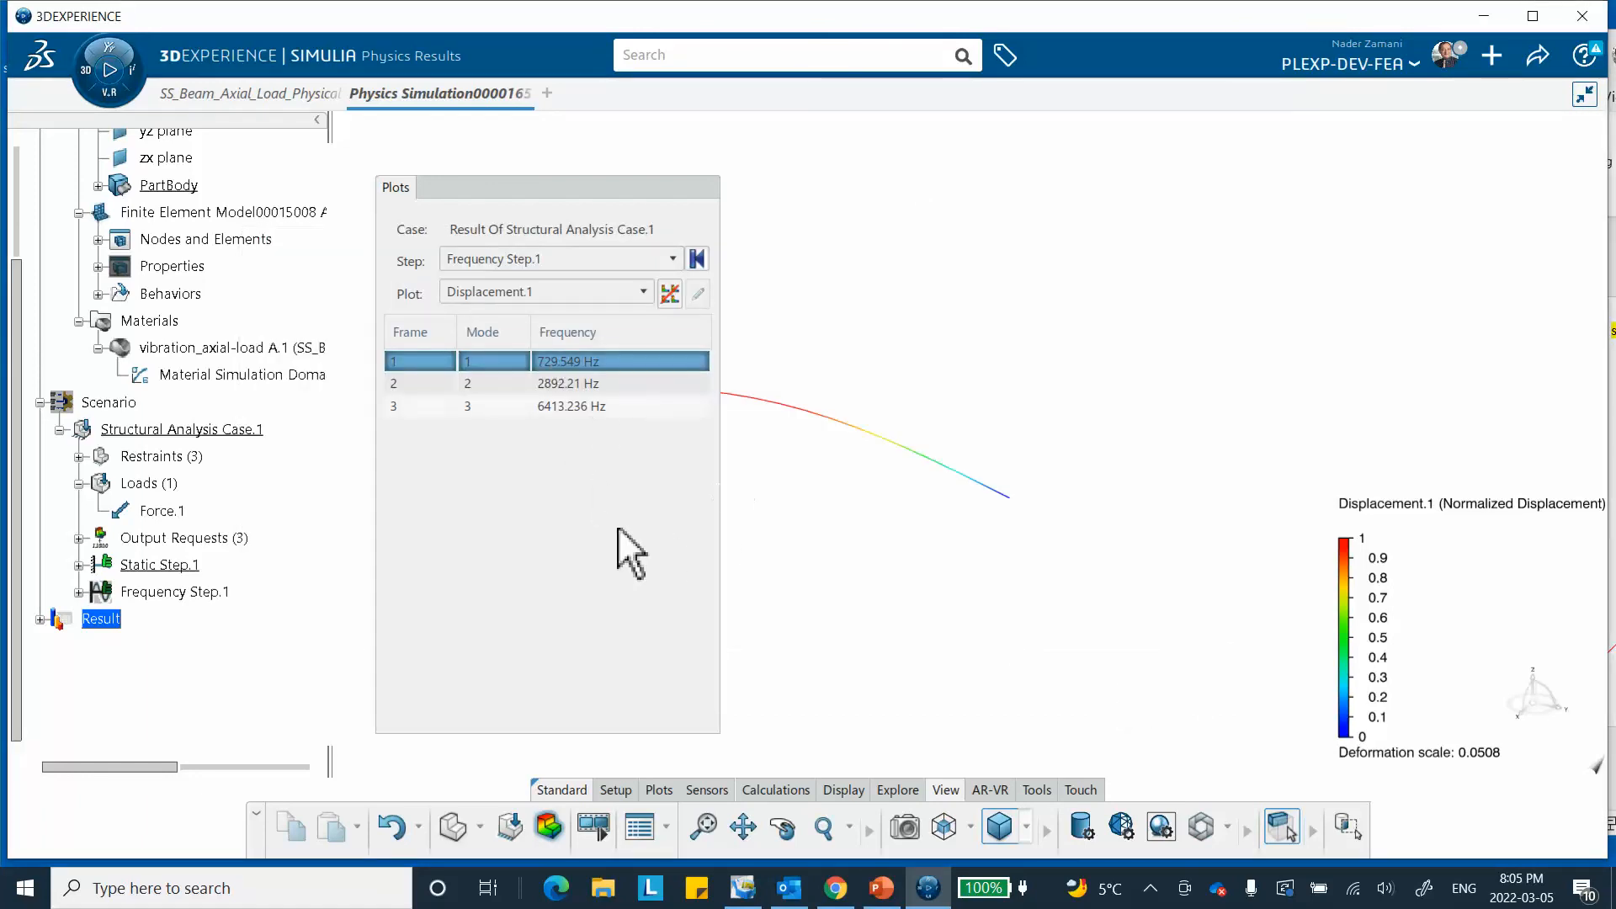
click(876, 889)
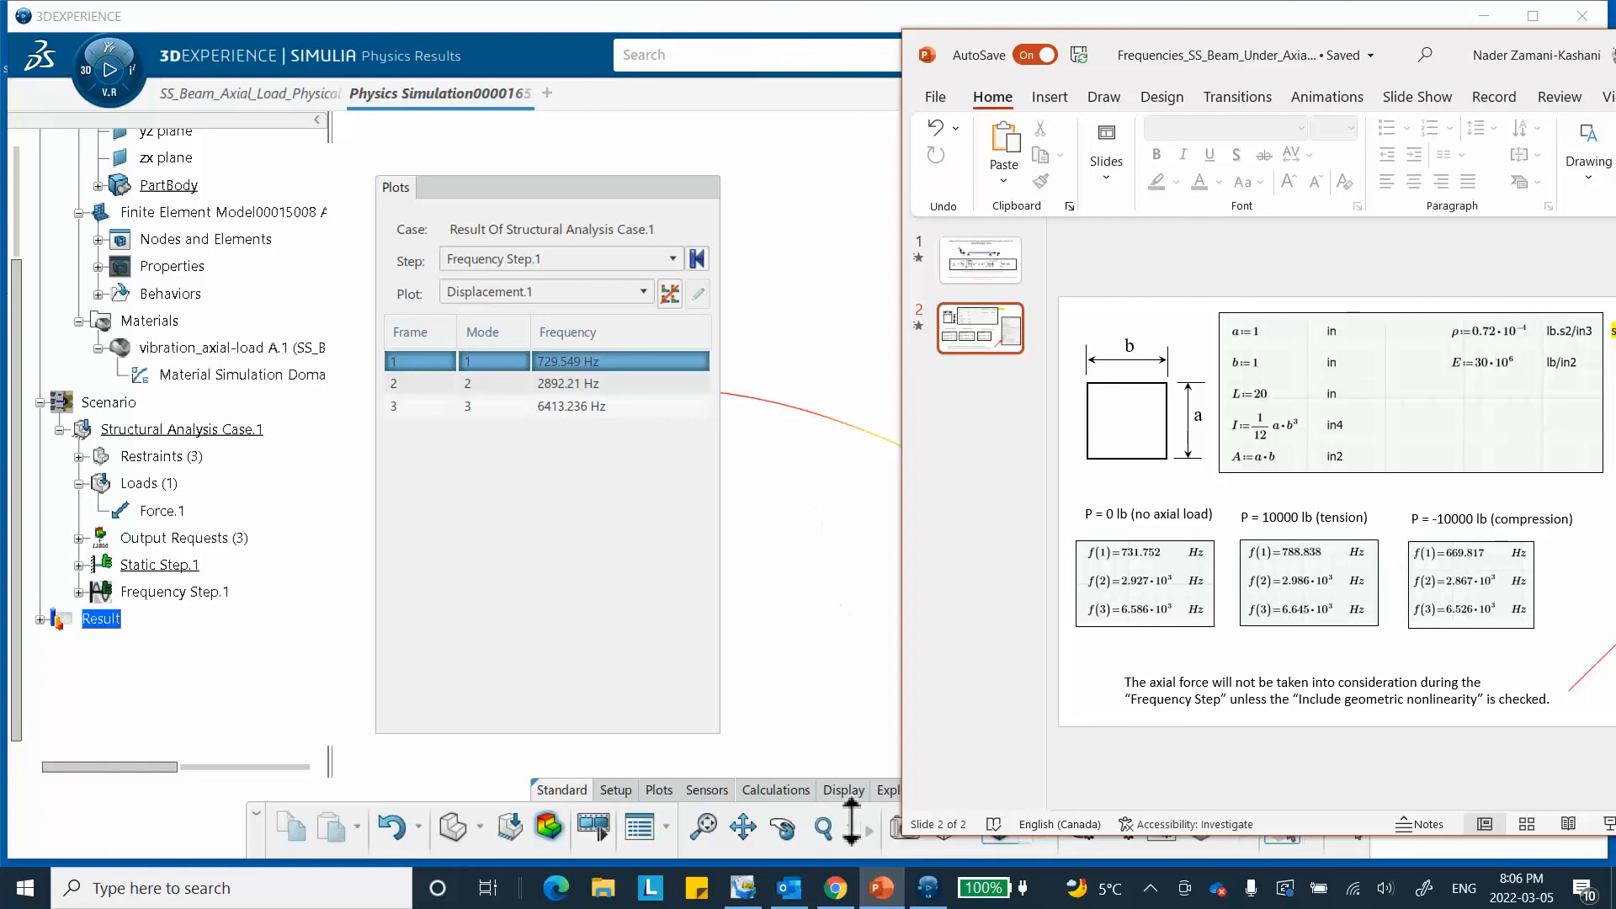
click(1149, 888)
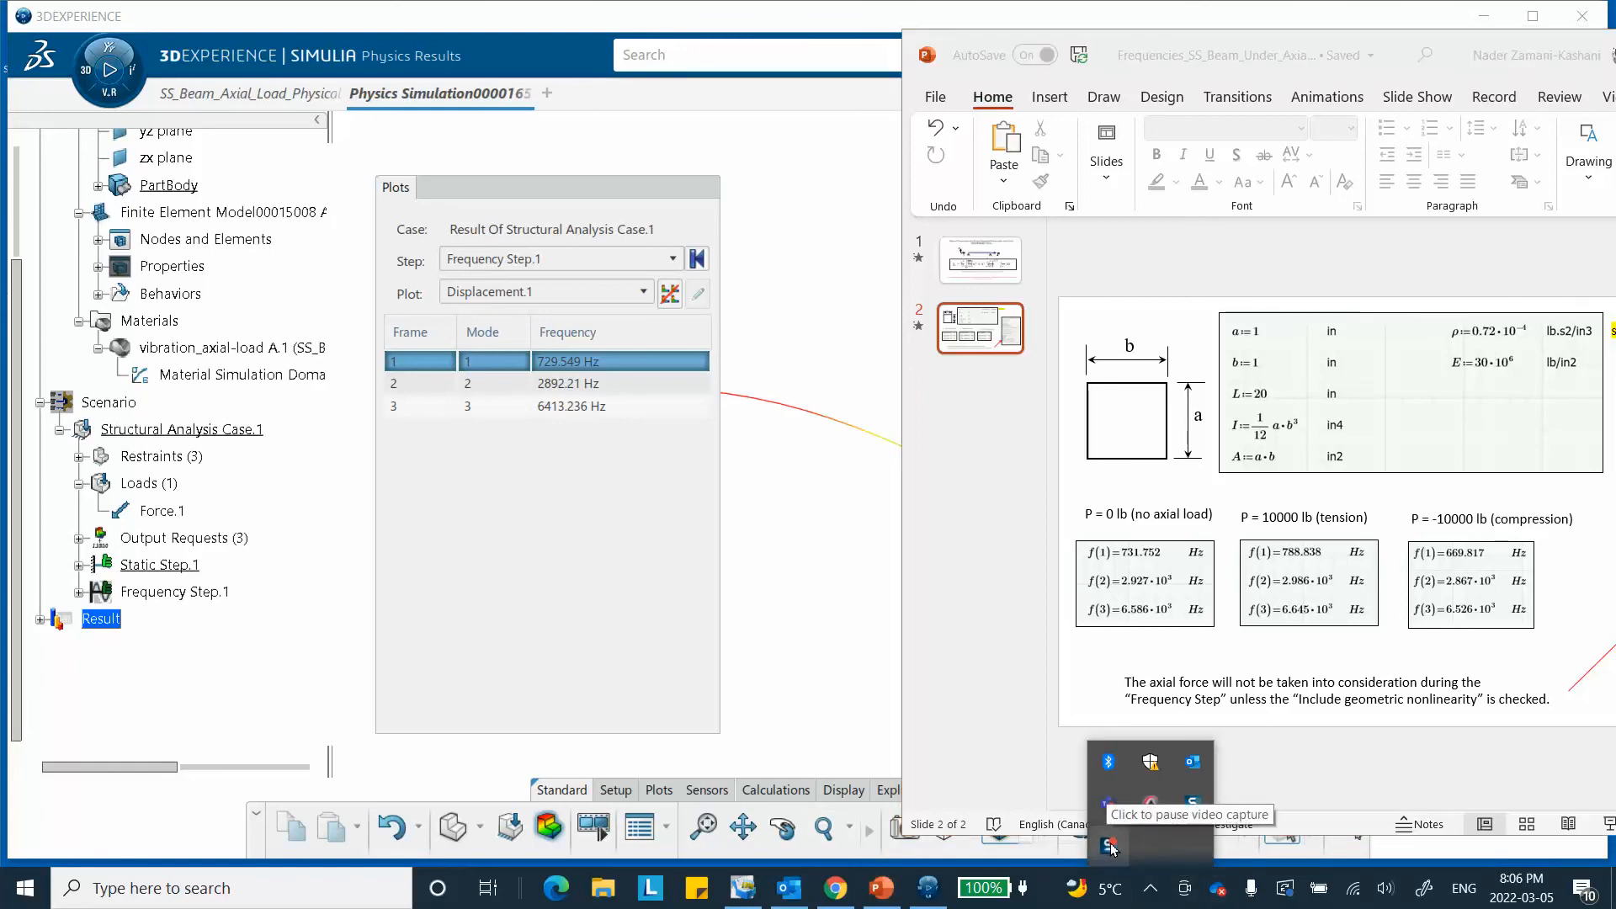